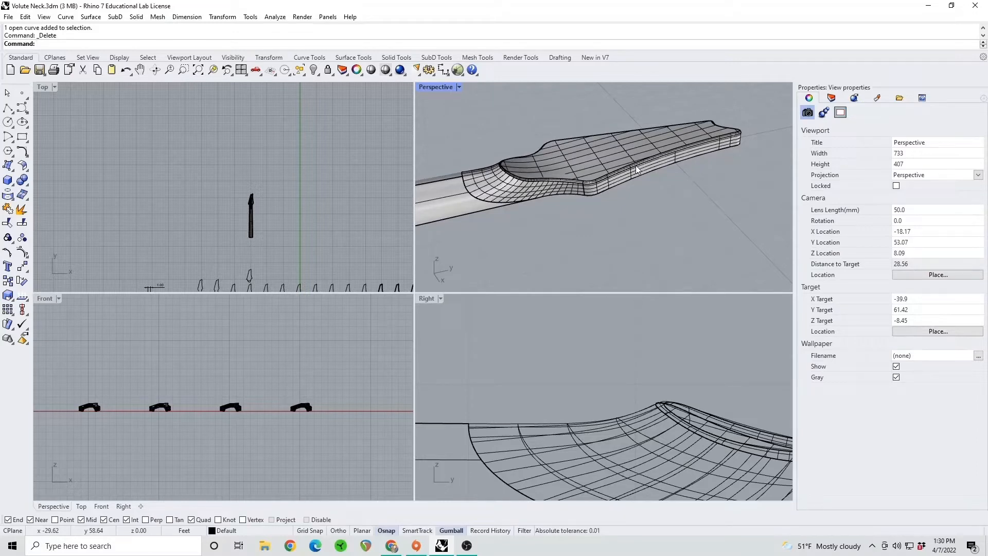
Examine the finished headstock and volute in perspective, and the dimensioned neck outline in a full-size Top view
right_drag(629, 149, 554, 170)
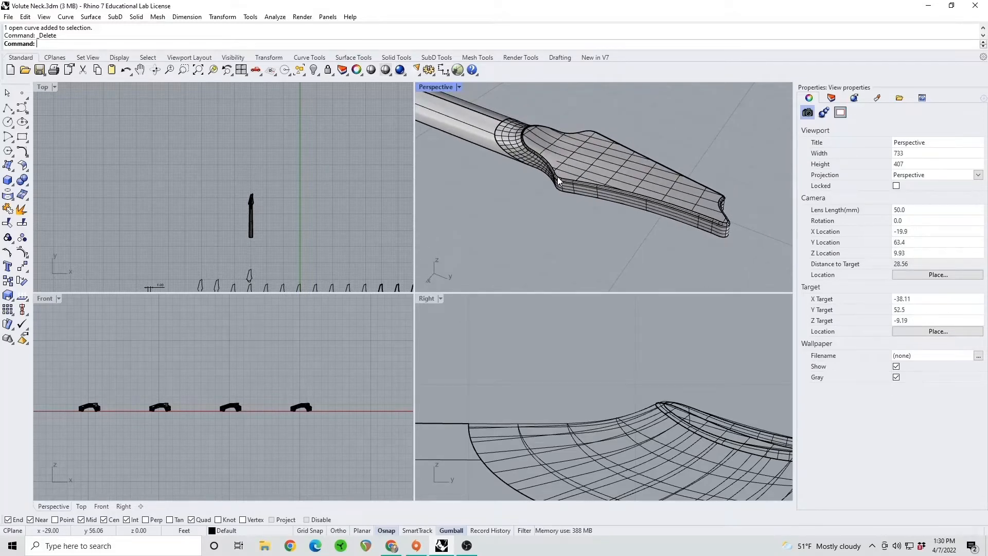
right_drag(531, 89, 566, 173)
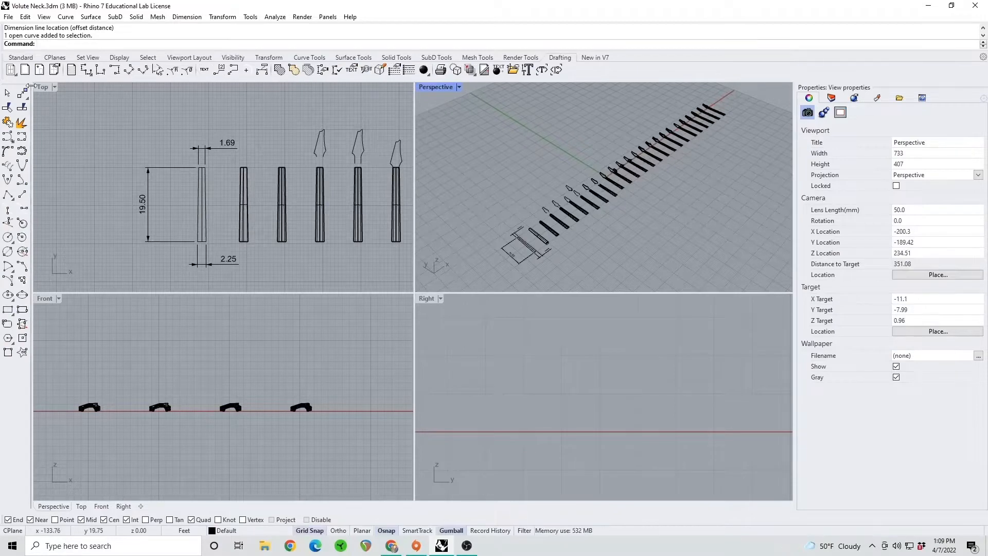
click(38, 88)
double_click(38, 88)
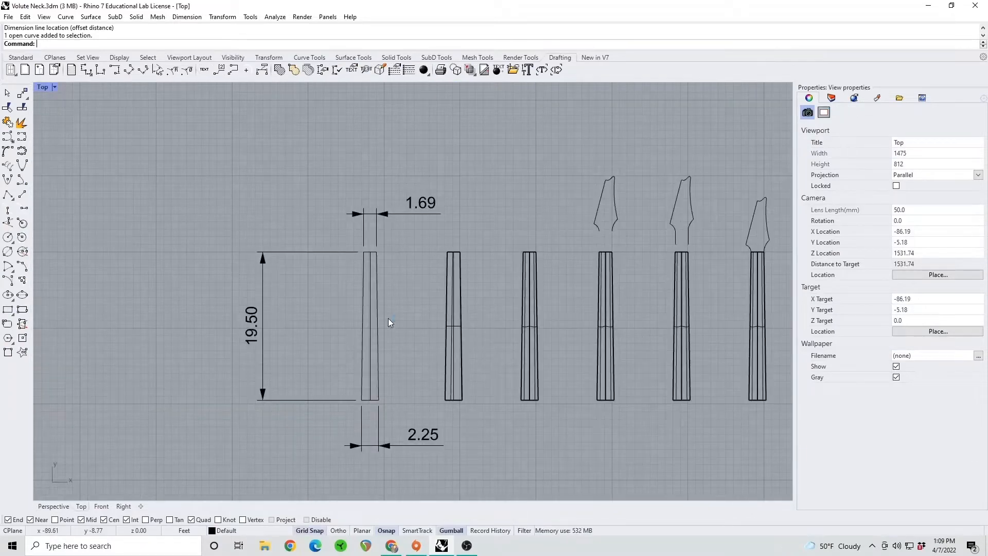
scroll(413, 308, up, 3)
scroll(408, 306, up, 3)
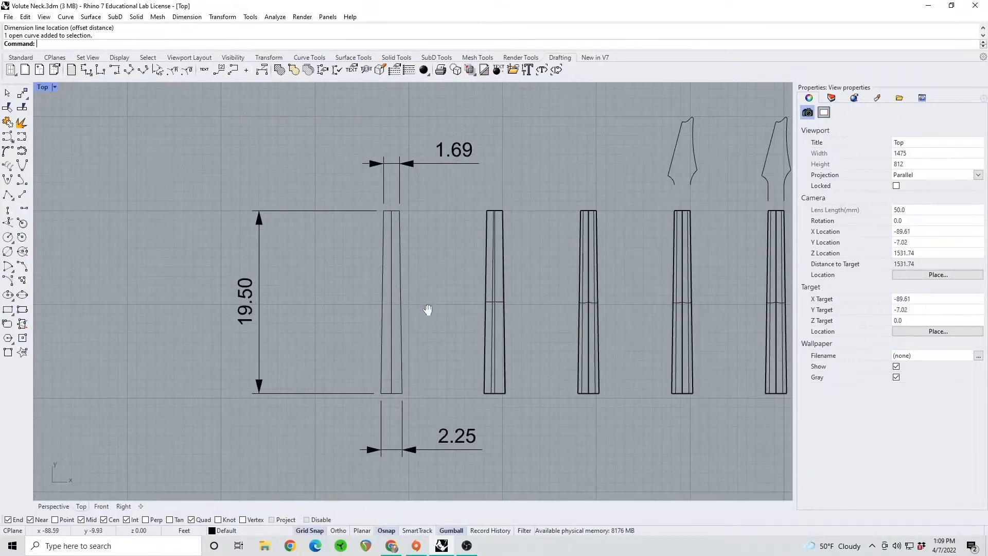
right_drag(423, 308, 436, 303)
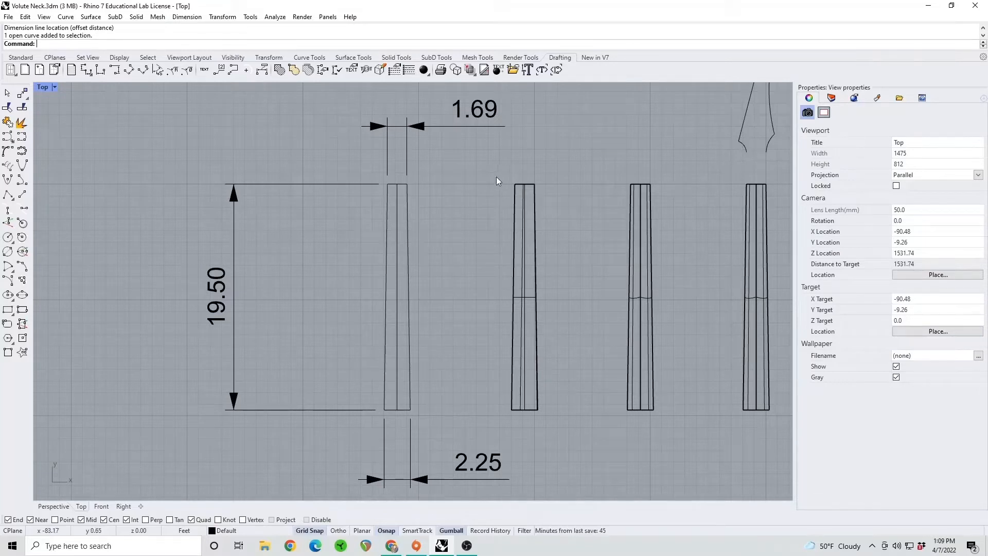
double_click(43, 88)
click(557, 242)
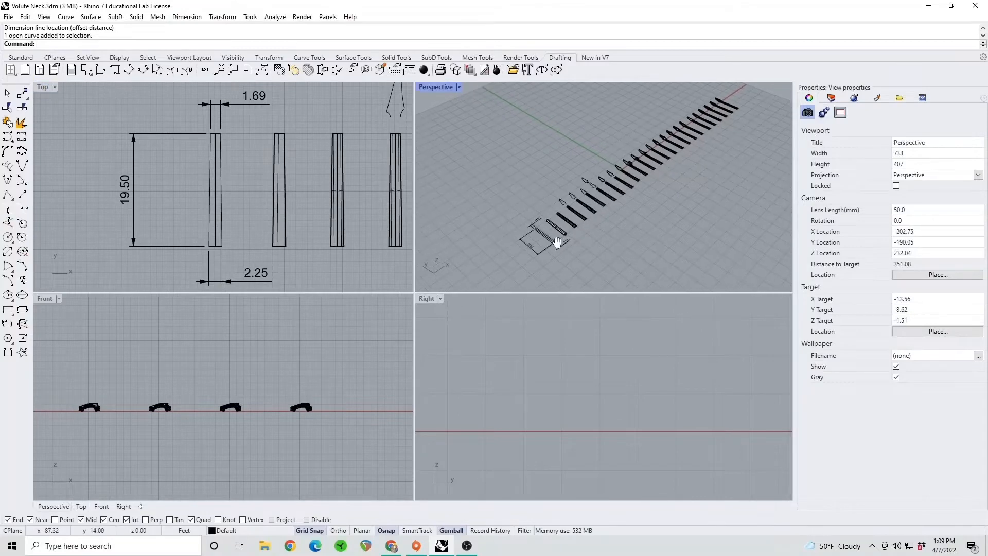
Review the row of neck modelling stages in perspective, from the finished headstocks back to the flat dimensioned outline
shift+right_drag(717, 147, 607, 191)
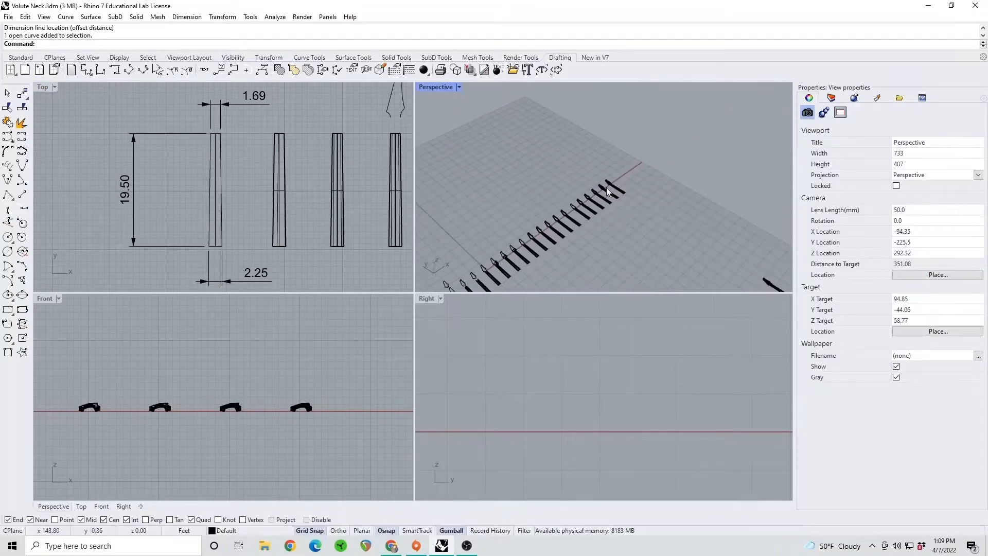
scroll(607, 191, up, 8)
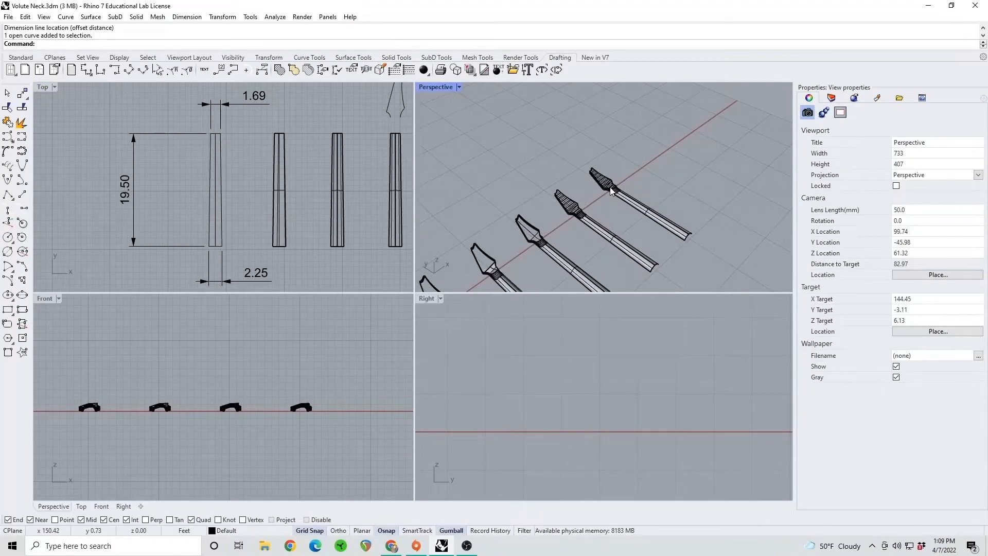
scroll(611, 192, up, 6)
scroll(591, 210, down, 2)
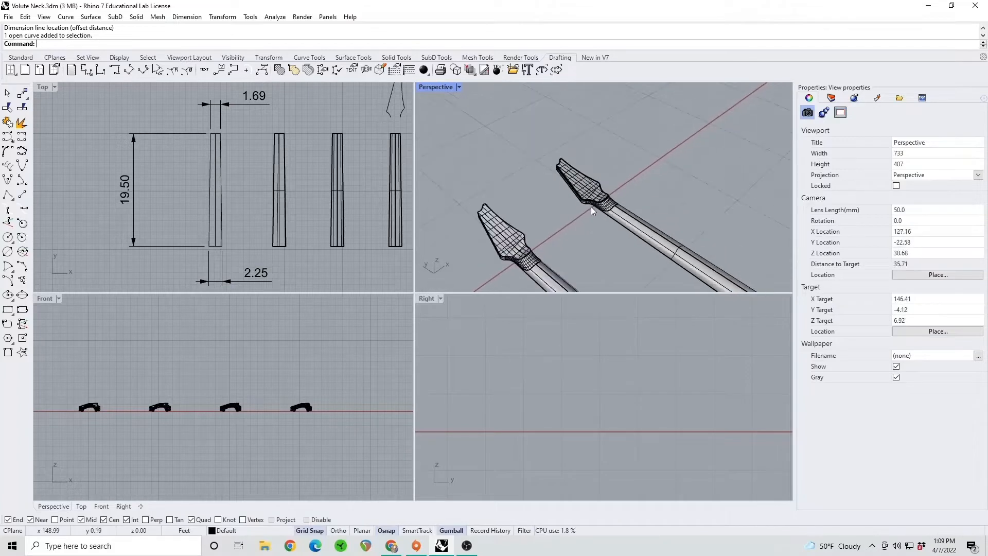
scroll(592, 210, down, 7)
scroll(647, 174, down, 6)
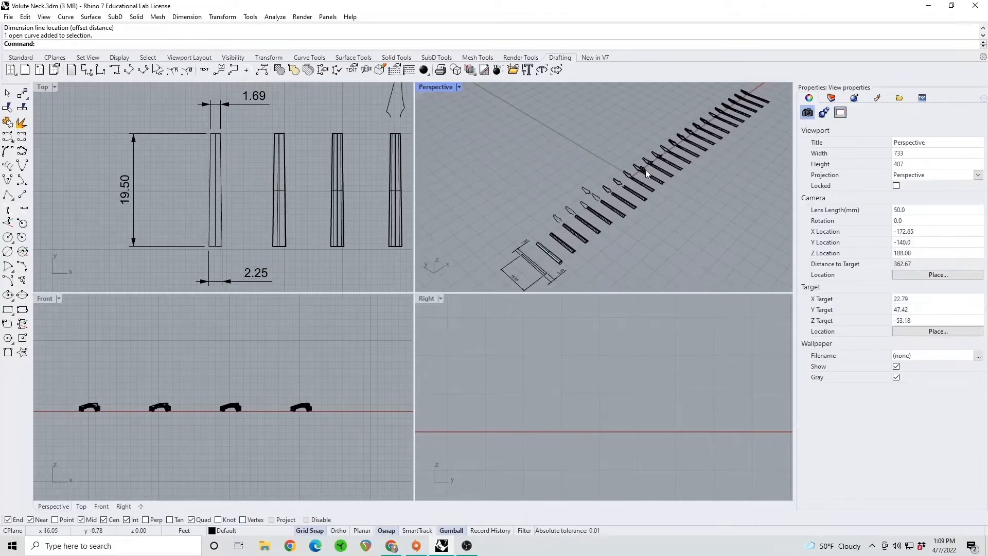
scroll(565, 248, up, 5)
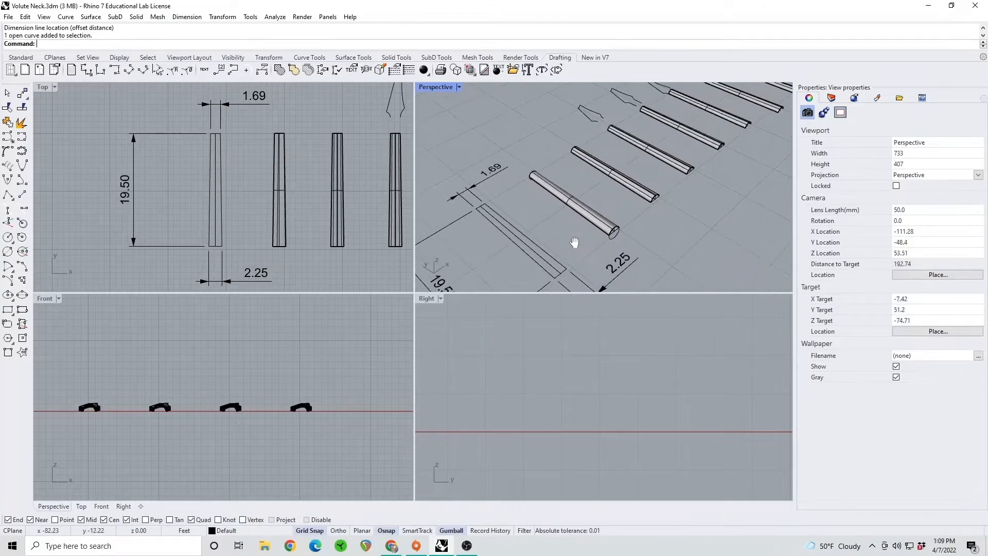
shift+right_drag(574, 243, 515, 234)
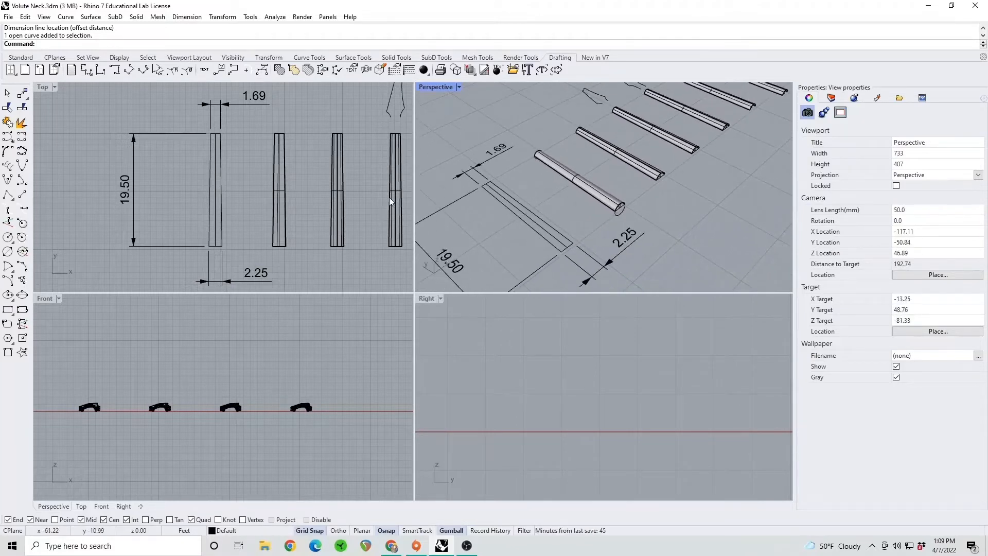
shift+right_drag(686, 145, 608, 131)
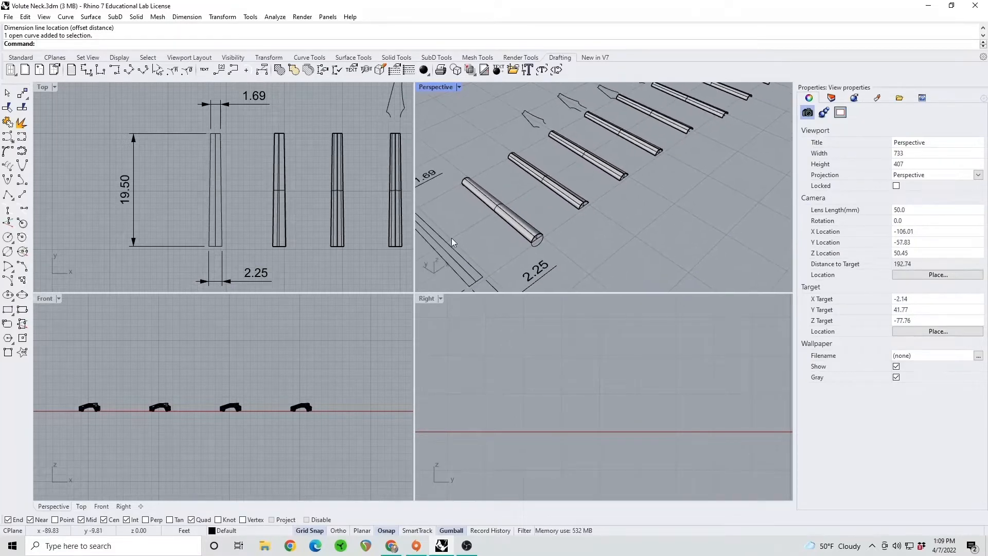
Inspect the half-round cross-section and its construction circle at the narrow end of the first solid neck
shift+right_drag(548, 195, 591, 183)
scroll(574, 222, up, 10)
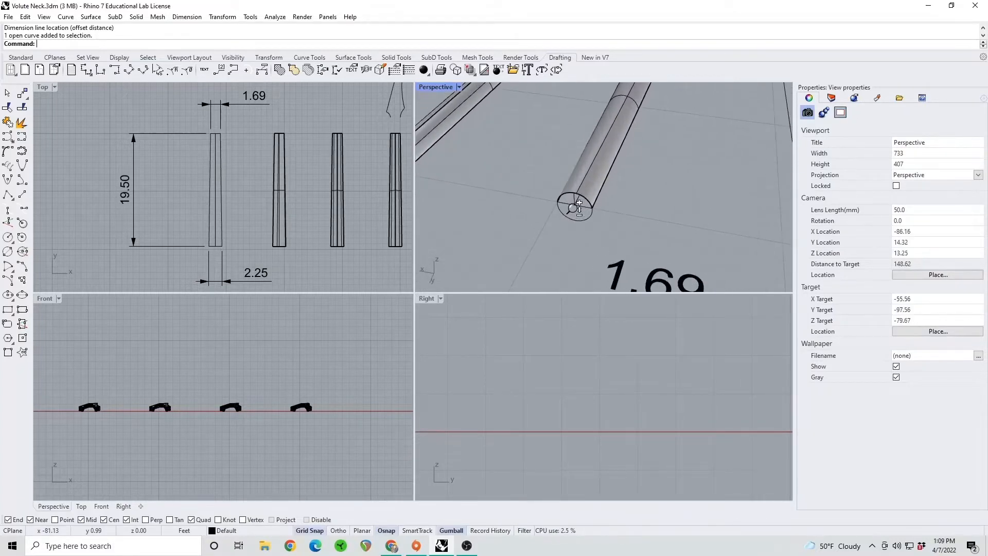
scroll(573, 200, up, 6)
scroll(577, 204, down, 4)
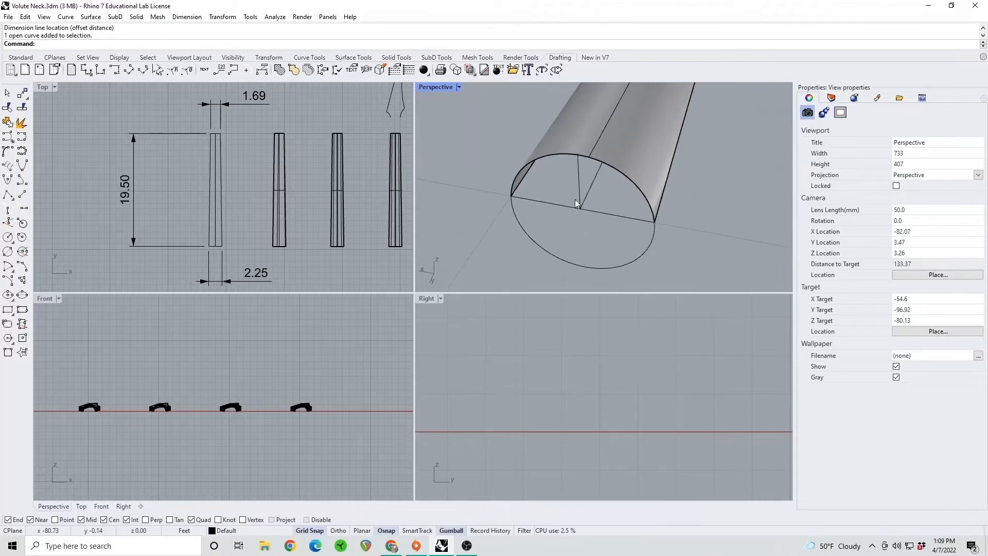
scroll(580, 183, down, 3)
right_drag(609, 150, 604, 133)
scroll(575, 173, up, 2)
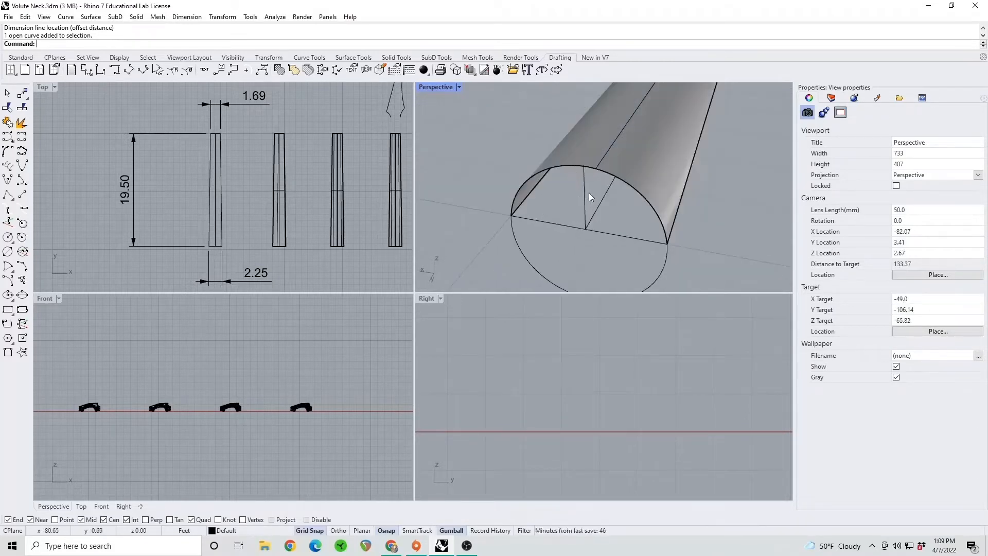
scroll(589, 193, down, 2)
scroll(588, 197, up, 2)
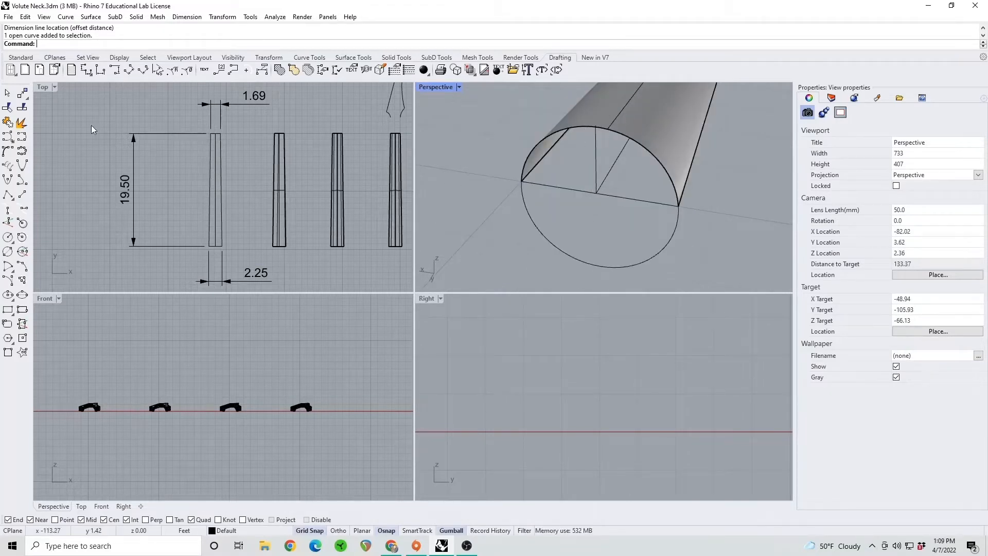
Draw a three-point circle through both ends of the neck's narrow-end base line and a point on the existing circle, and delete it
click(23, 58)
click(11, 125)
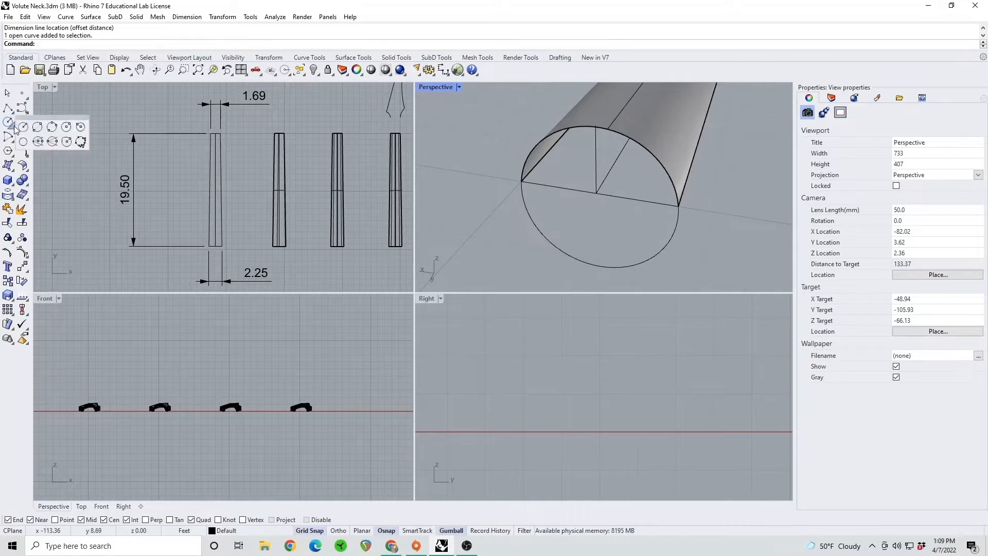
click(52, 128)
click(522, 181)
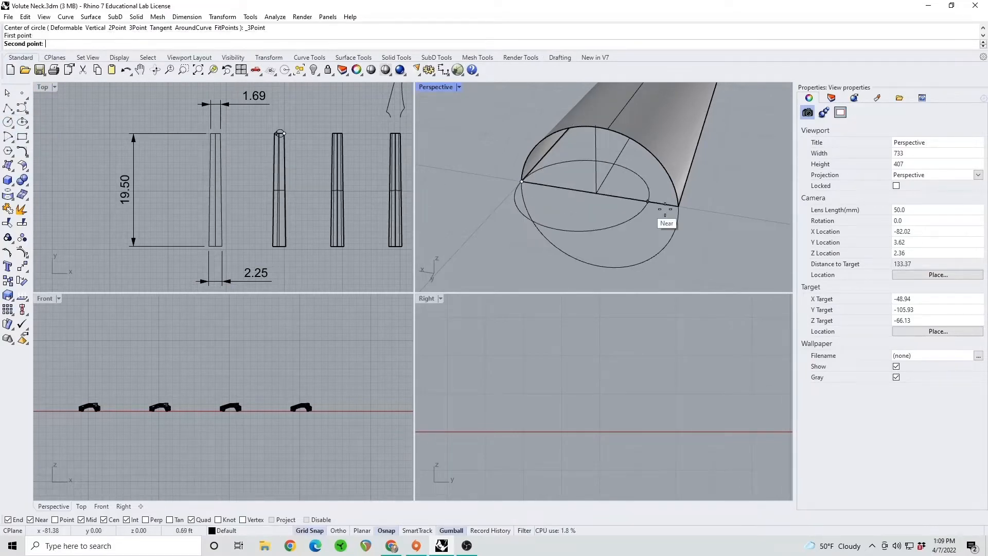
click(678, 206)
click(671, 243)
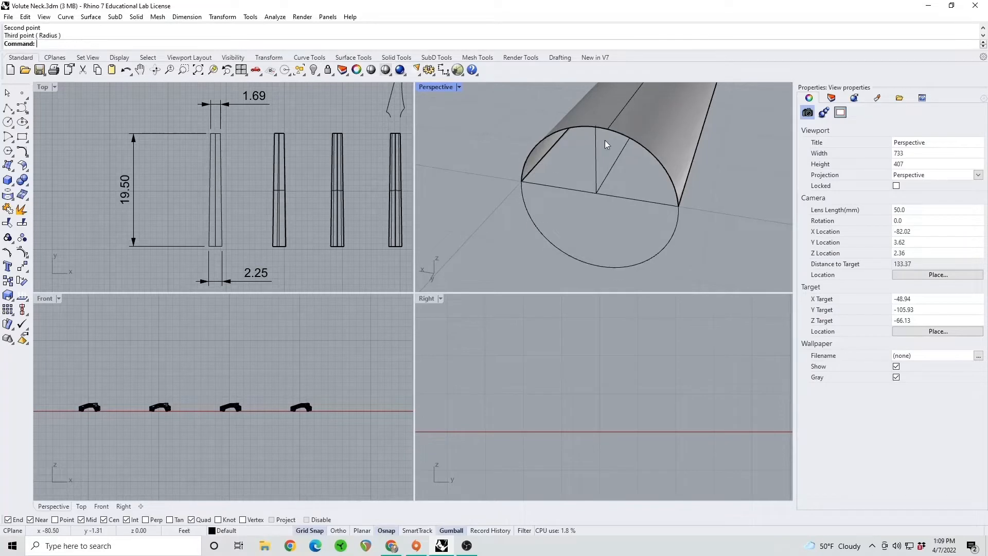
click(671, 245)
click(704, 274)
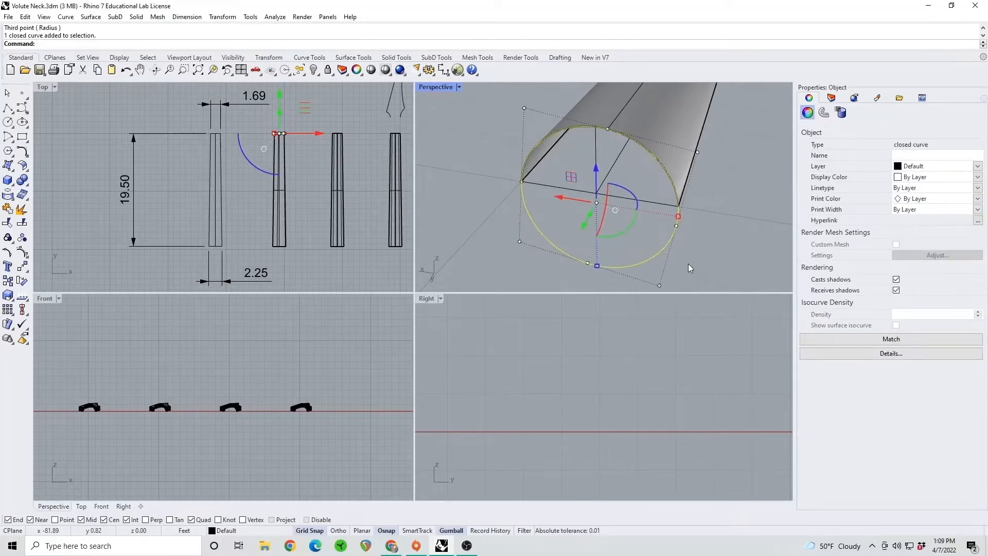
key(Delete)
Examine the half-round necks in perspective and the first headstock outline above the necks in the Top view
scroll(690, 243, down, 5)
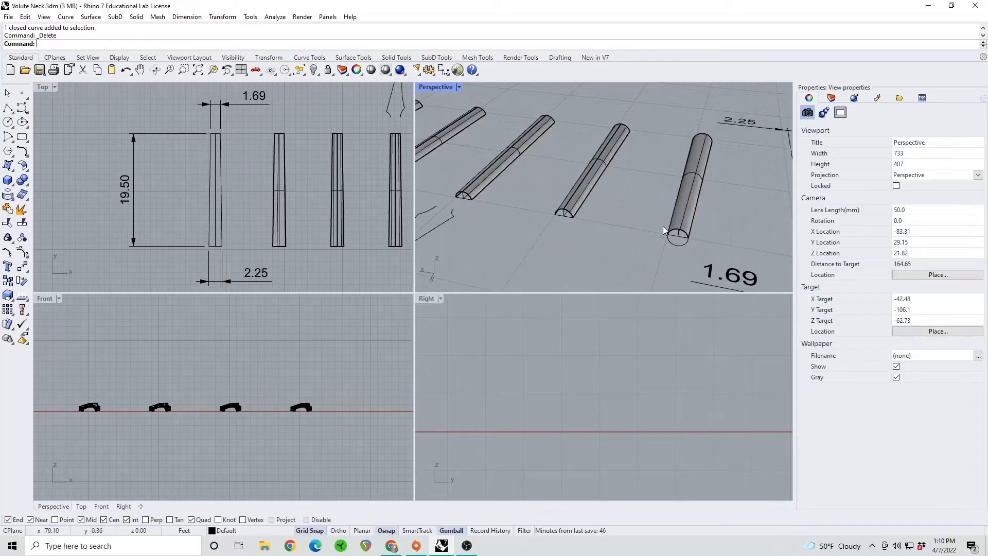
right_drag(662, 213, 682, 202)
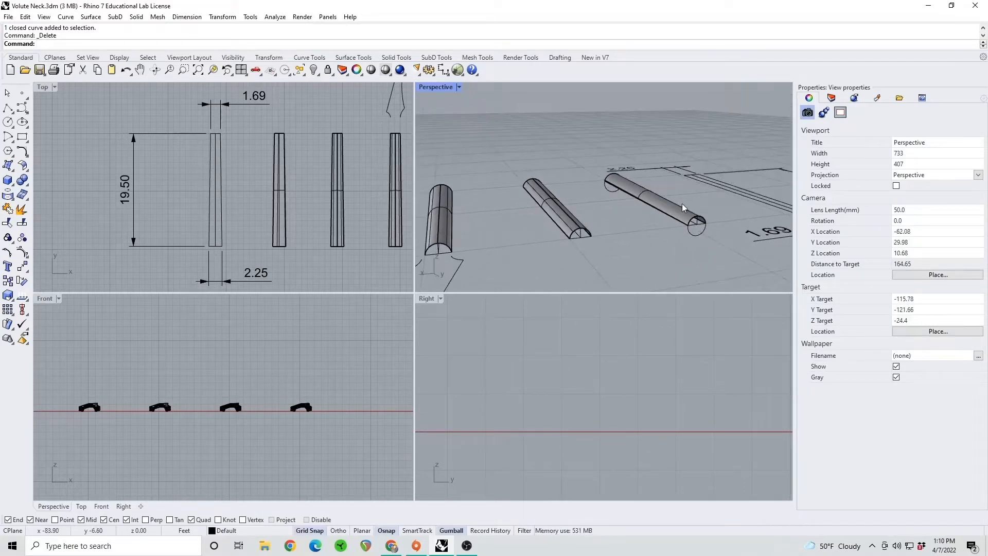
shift+right_drag(560, 215, 577, 229)
shift+right_drag(568, 155, 563, 233)
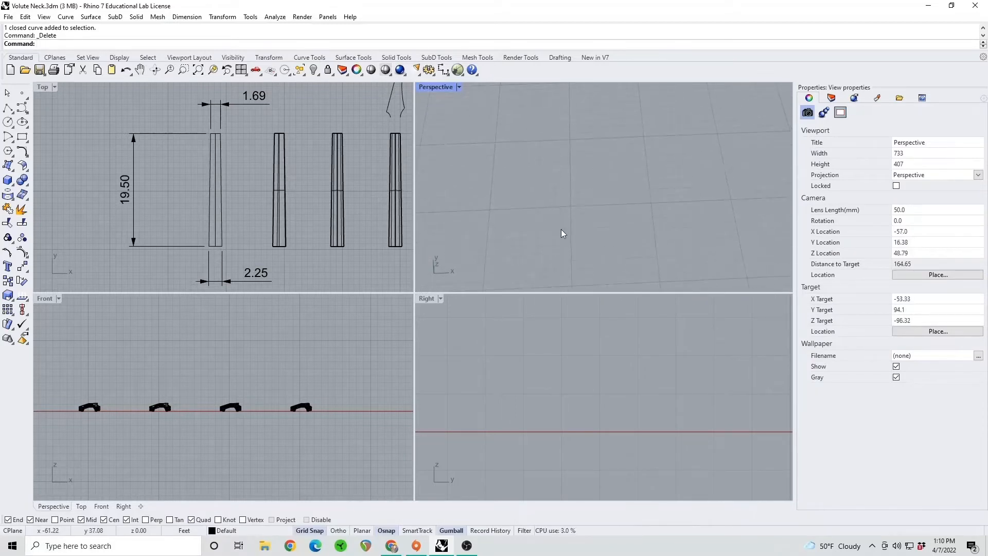
scroll(298, 164, down, 3)
scroll(332, 141, up, 5)
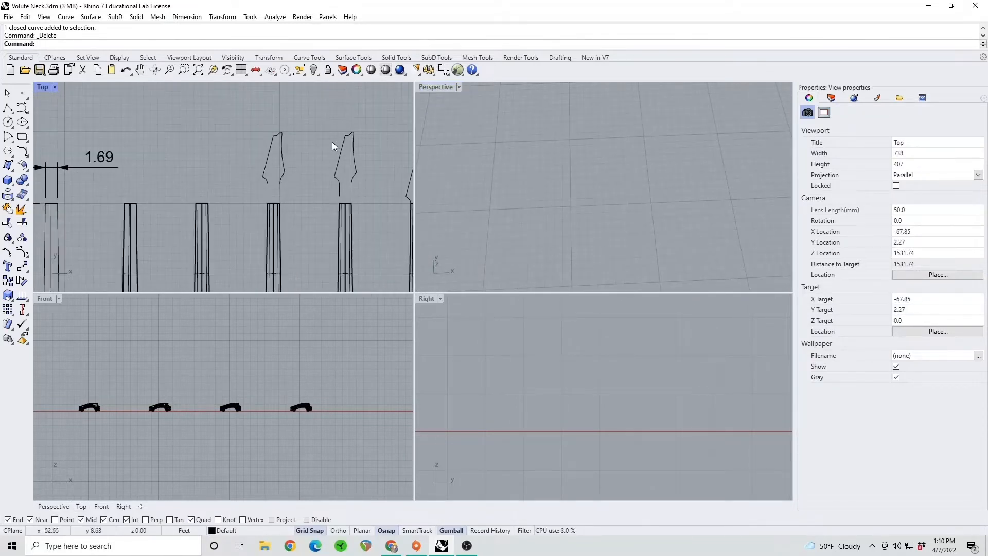
scroll(267, 187, up, 3)
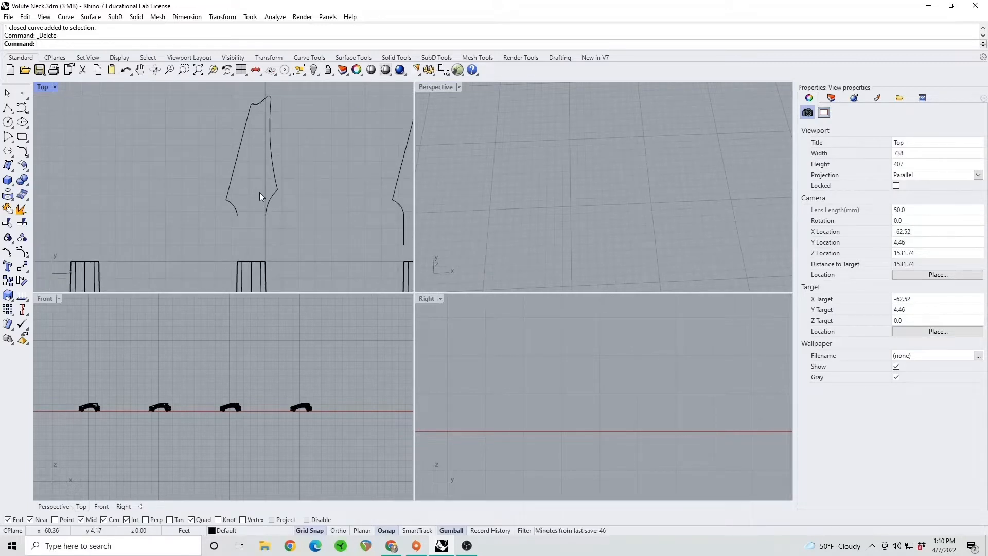
text(Back)
key(BackSpace)
key(BackSpace)
key(BackSpace)
key(BackSpace)
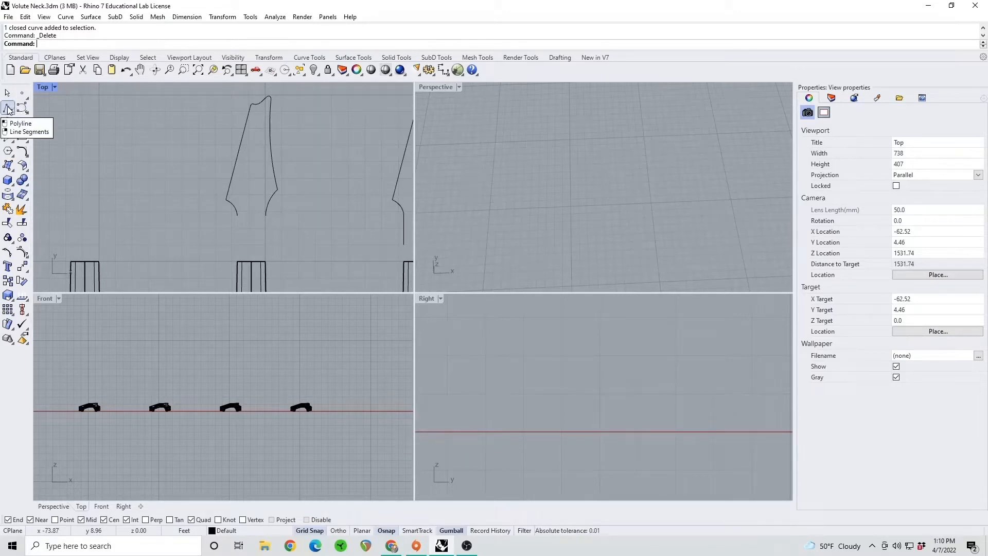
Trace the headstock's lower-left shoulder in the Top view with an interpolated curve through three points, from the outer corner down to its end
right_click(22, 109)
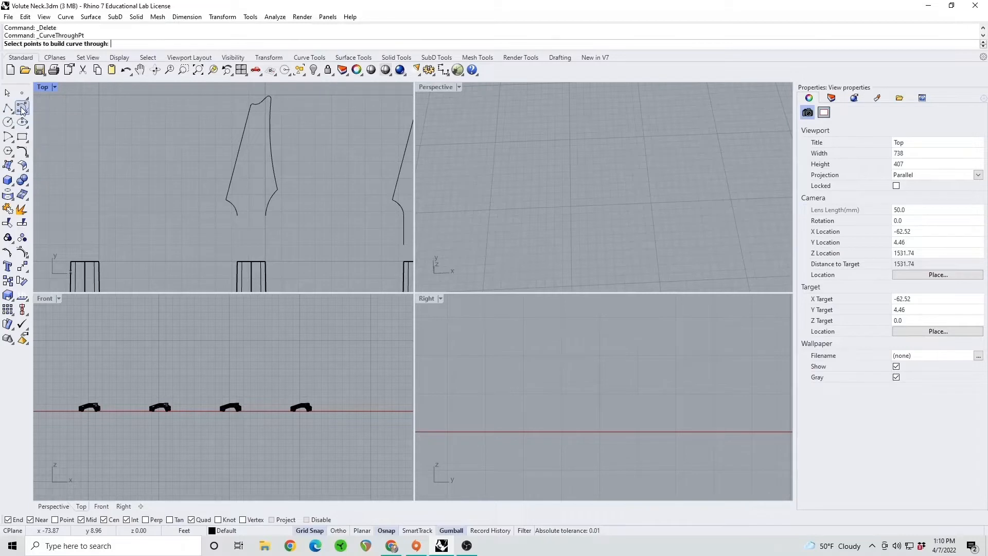
click(25, 112)
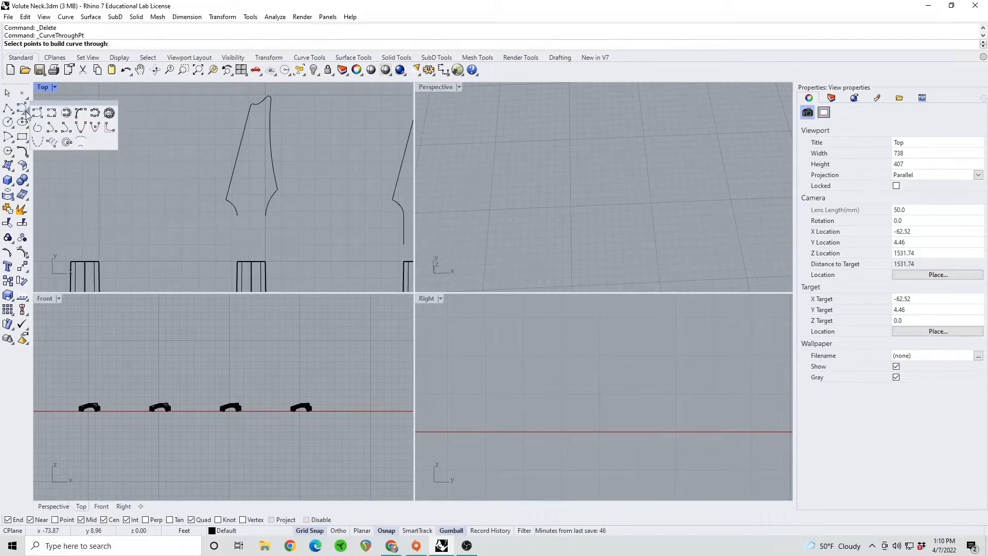
click(52, 113)
scroll(251, 211, up, 2)
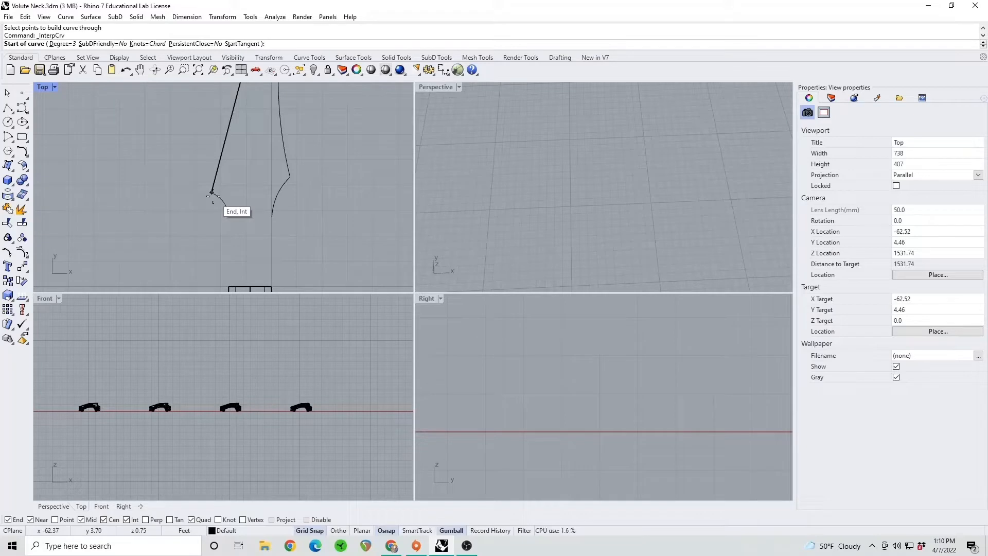
right_drag(302, 172, 262, 223)
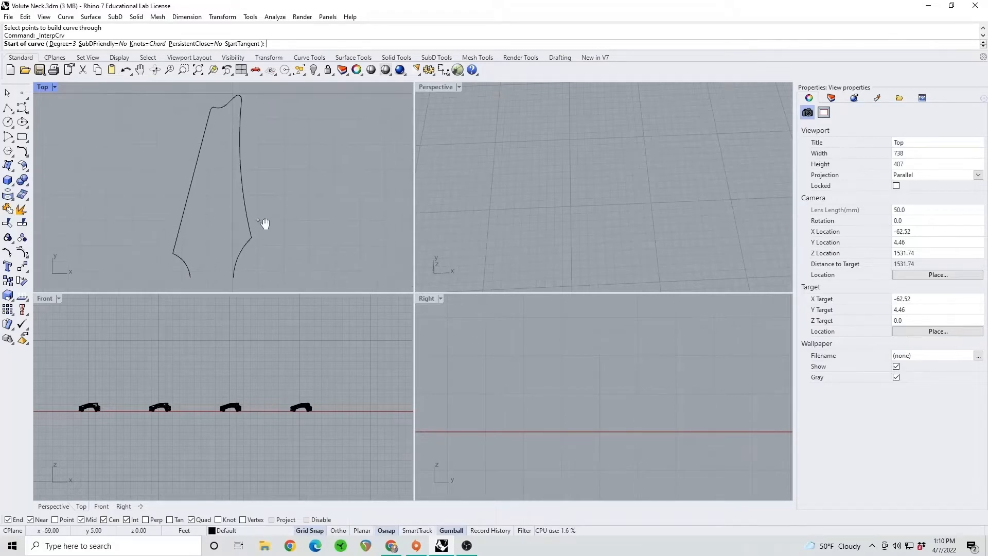
right_drag(205, 243, 222, 226)
scroll(223, 226, up, 5)
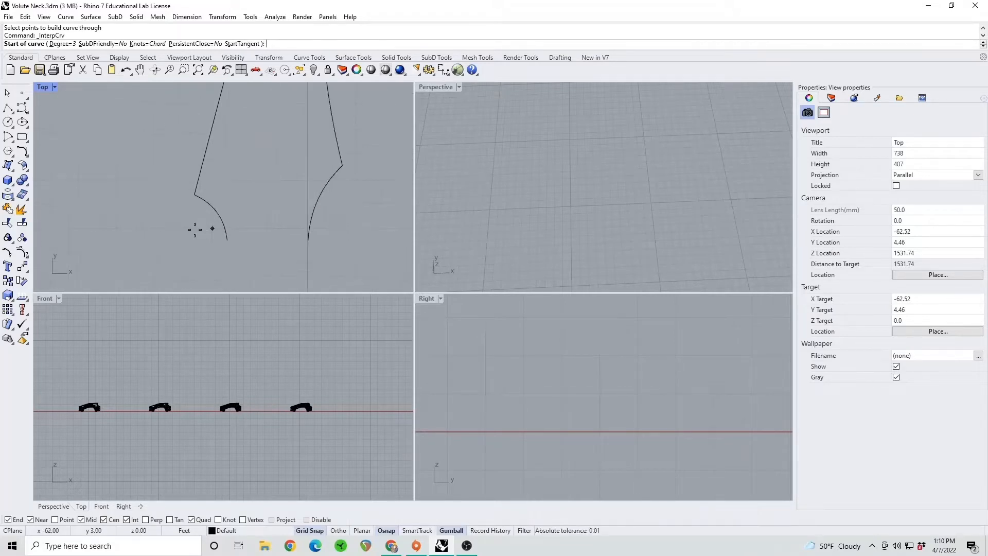
click(195, 187)
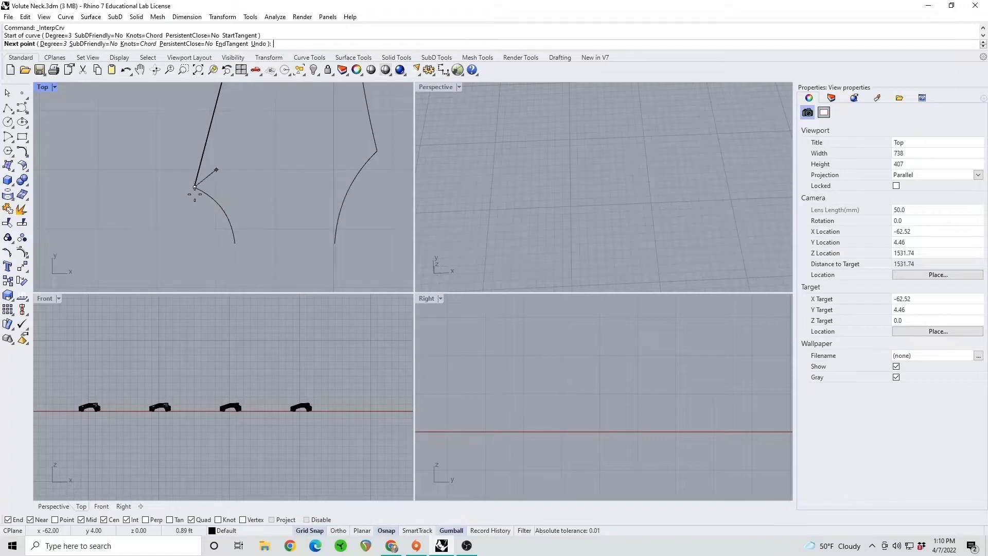
click(223, 208)
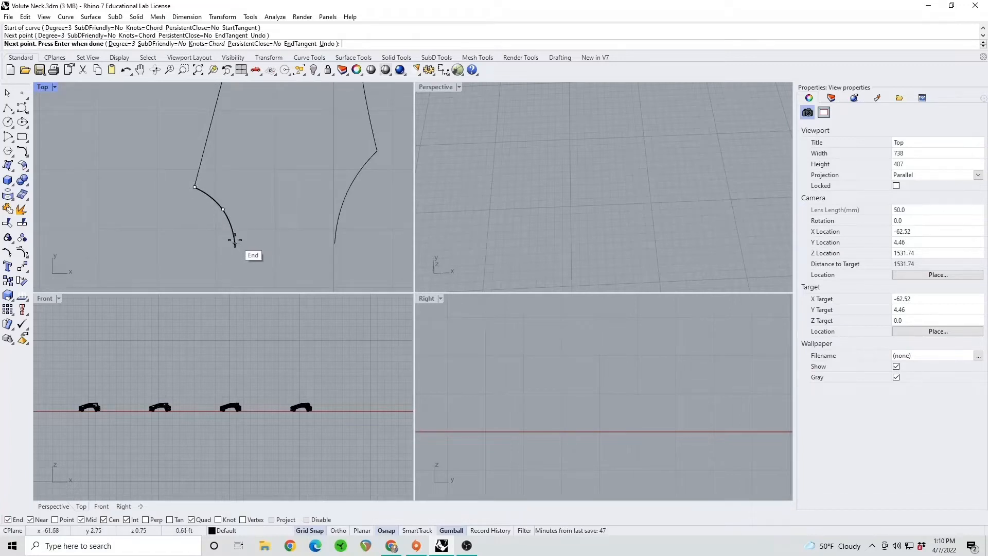
click(232, 236)
key(Return)
Delete the interpolated curve traced over the headstock's lower-left shoulder, keeping the original outline
click(226, 217)
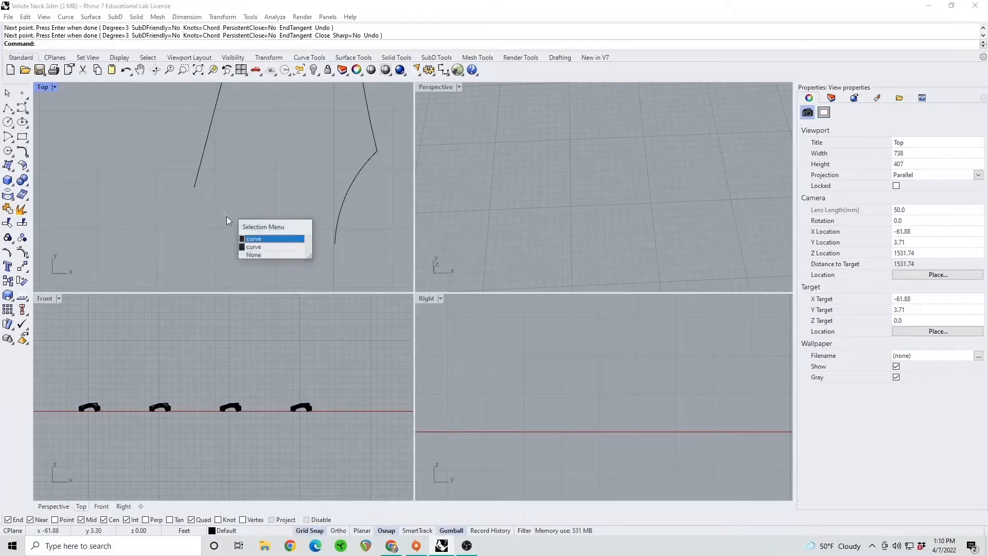
click(254, 236)
key(Delete)
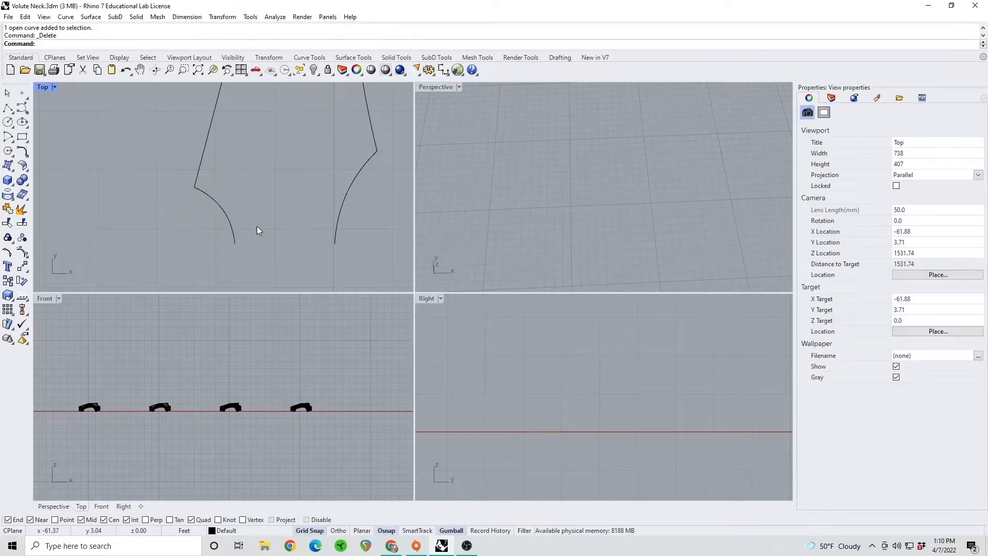
Compare the first two headstock outlines in the Top view and highlight the two straight extension lines below the second outline
scroll(274, 216, down, 5)
right_drag(286, 205, 219, 224)
right_drag(324, 230, 225, 225)
scroll(253, 237, up, 3)
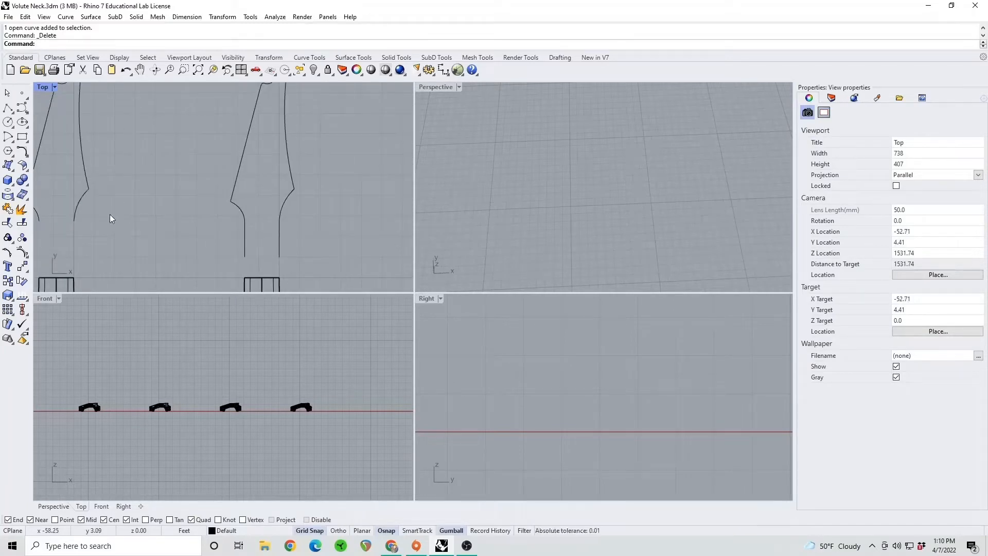
right_drag(110, 216, 235, 224)
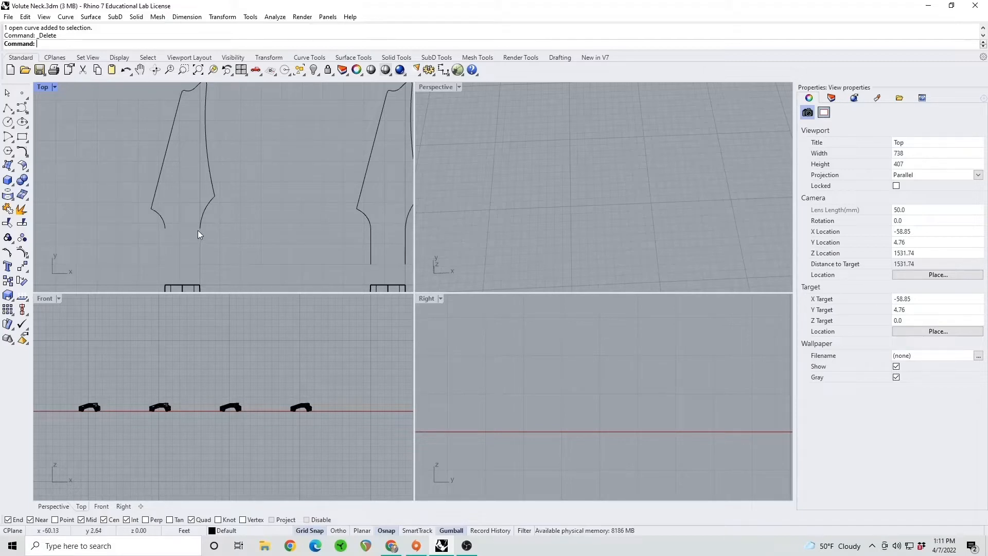
right_drag(187, 234, 187, 203)
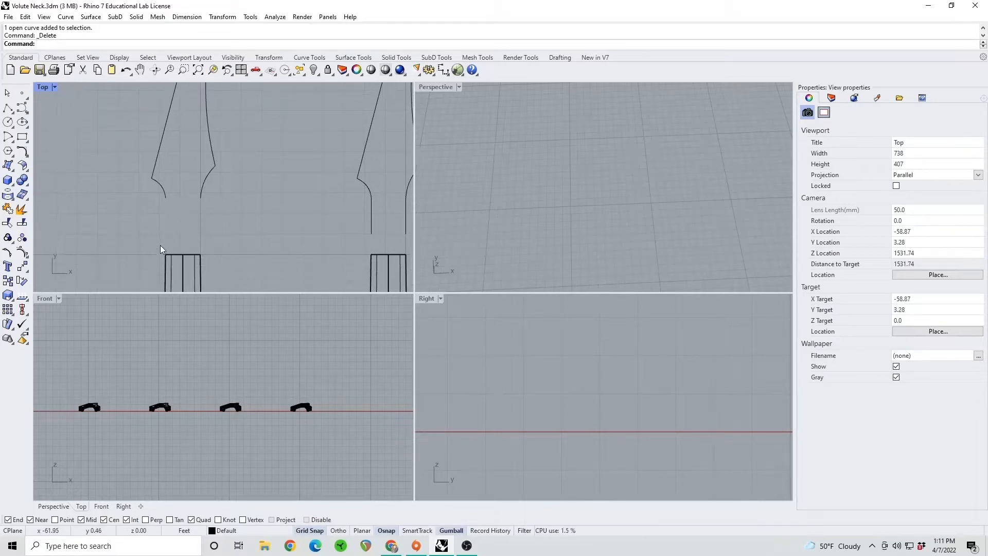
right_drag(372, 229, 257, 227)
click(254, 224)
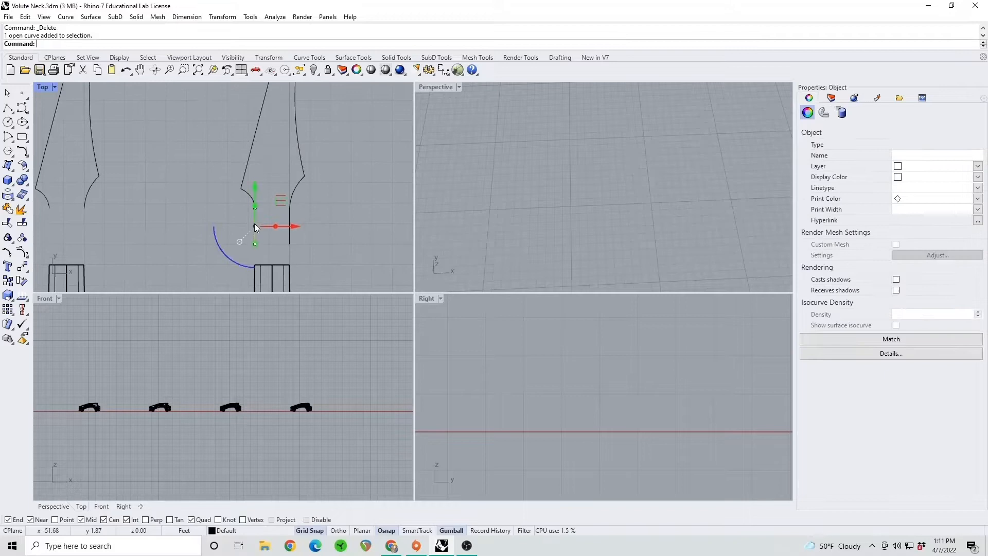
shift+click(290, 237)
scroll(291, 226, up, 4)
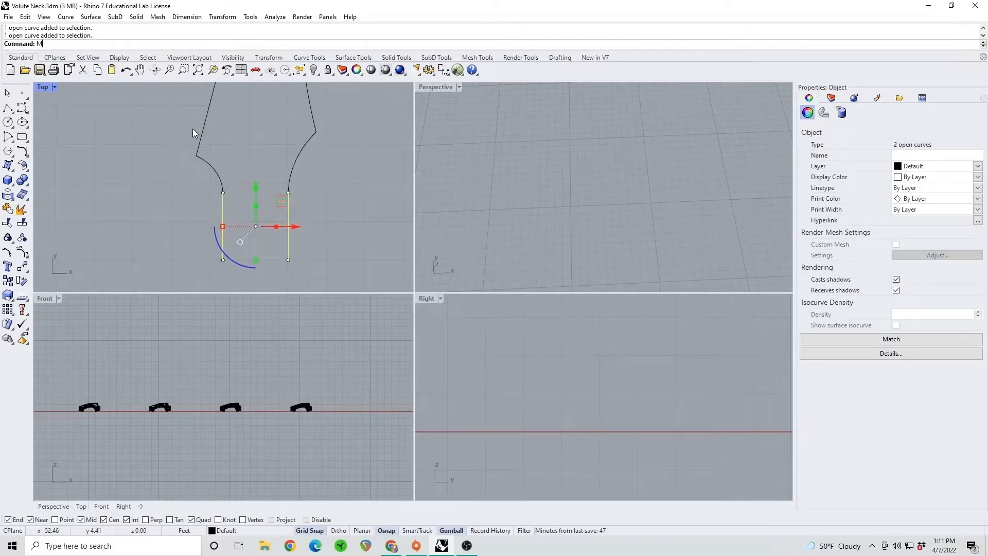
Match the lower end of the second headstock's left shoulder curve to the upper end of the straight extension line
text(Match)
key(Return)
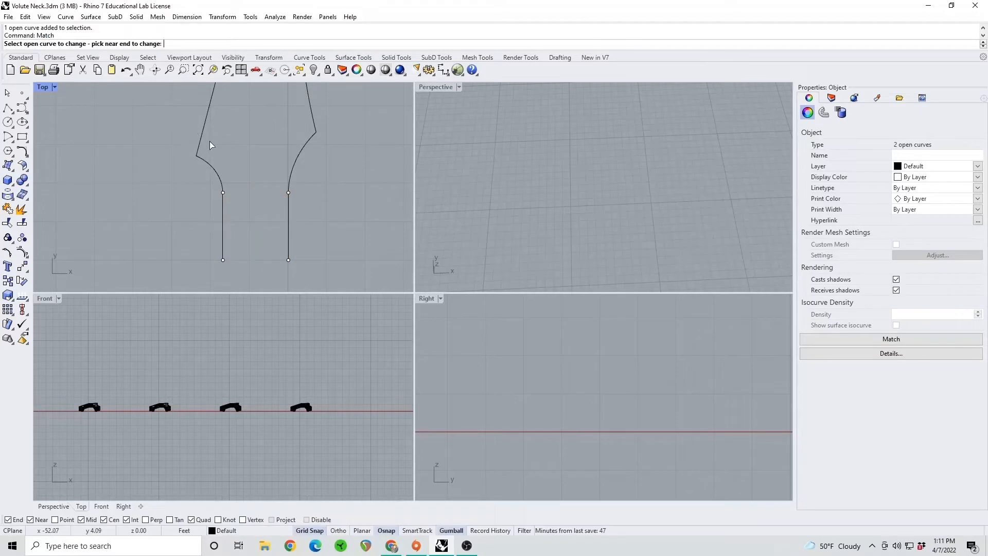
scroll(224, 183, up, 4)
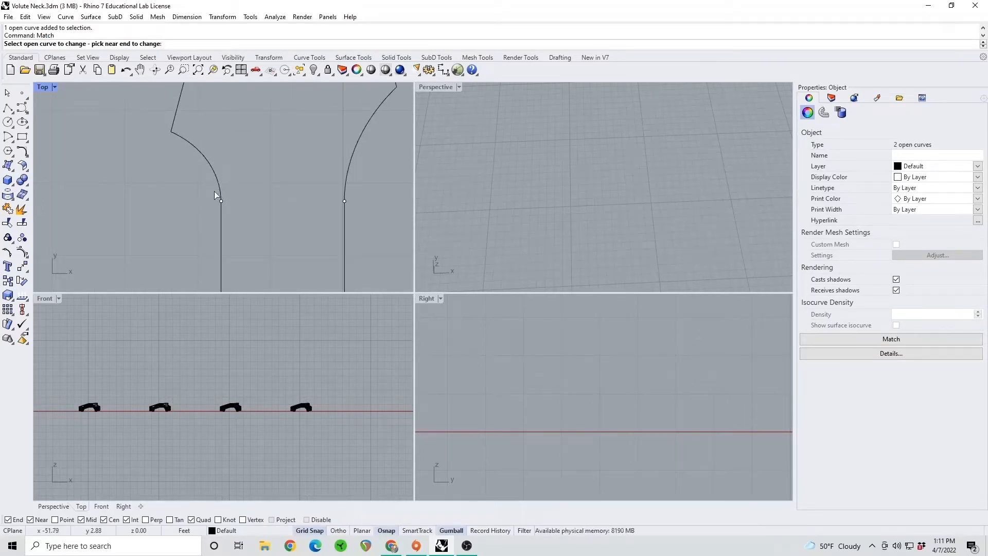
click(219, 187)
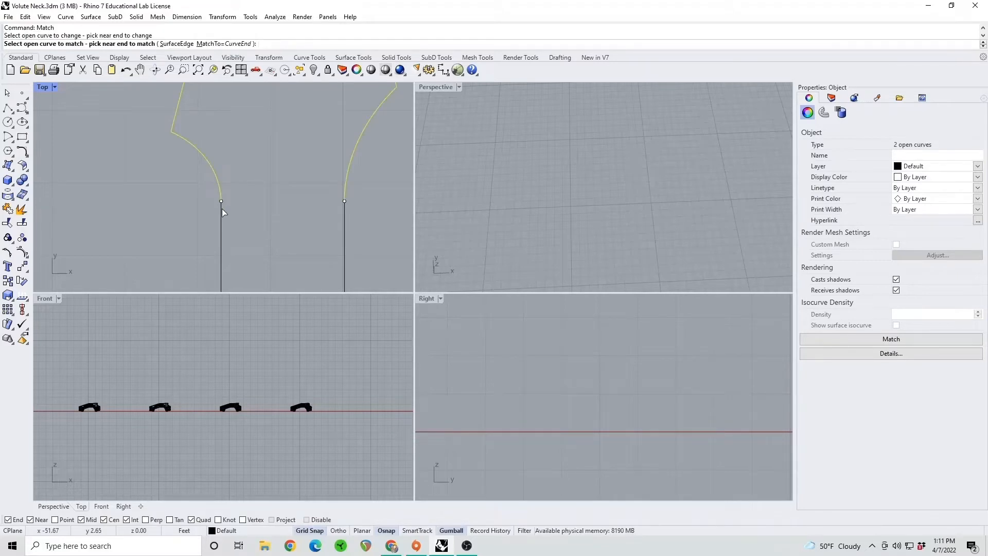
click(221, 208)
key(Return)
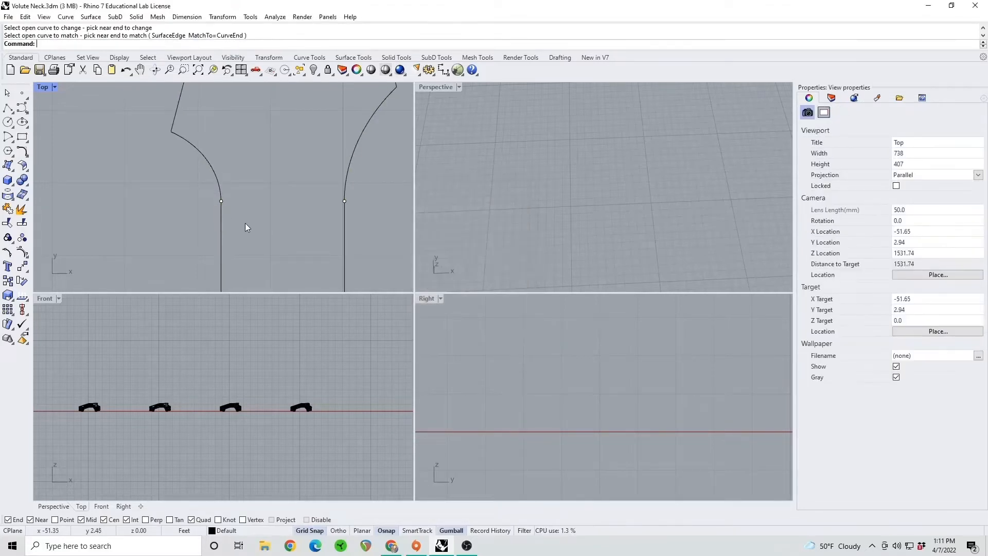
Examine how the next headstock outline sits against its neck end in the Top and Perspective views
scroll(249, 220, down, 8)
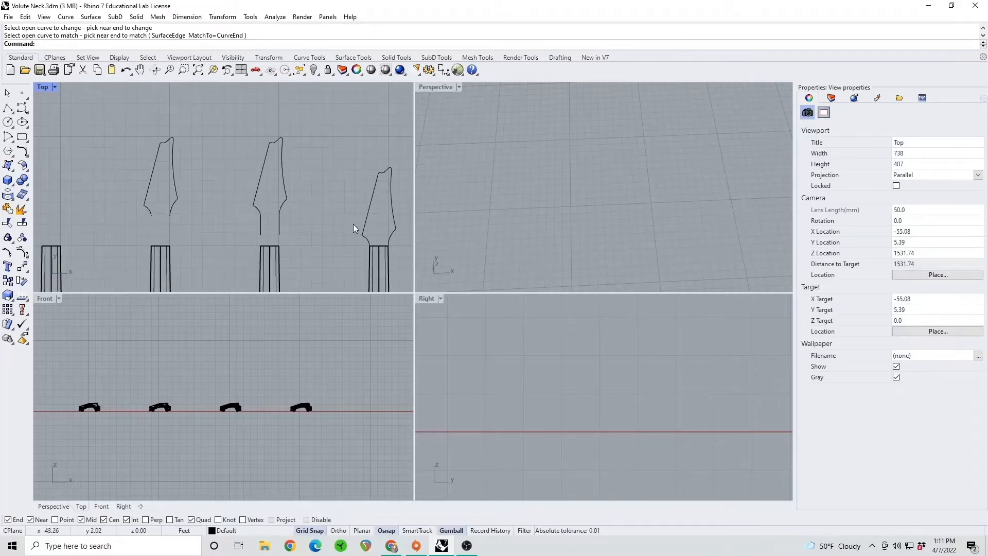
right_drag(353, 224, 249, 195)
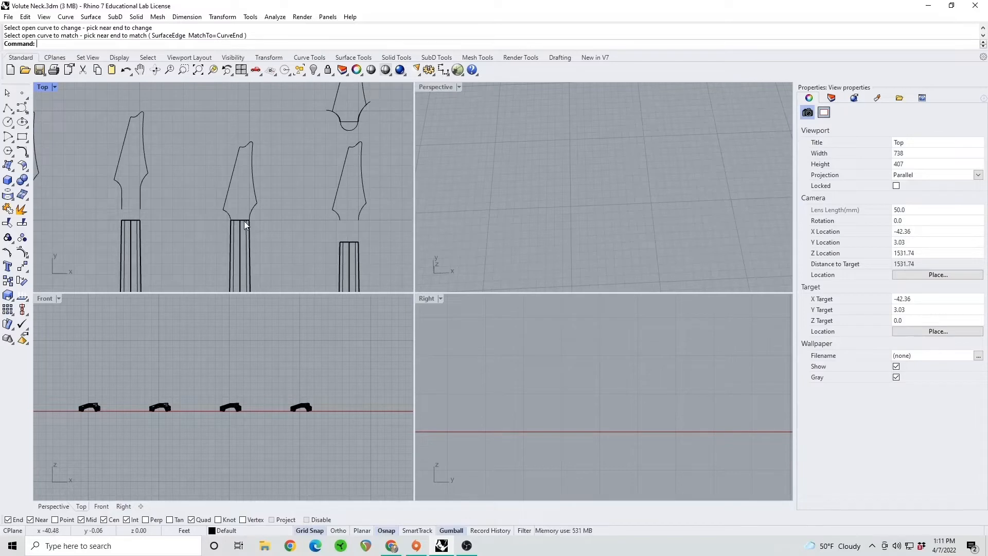
scroll(244, 220, up, 3)
scroll(591, 183, down, 5)
right_drag(599, 217, 587, 192)
scroll(587, 193, up, 8)
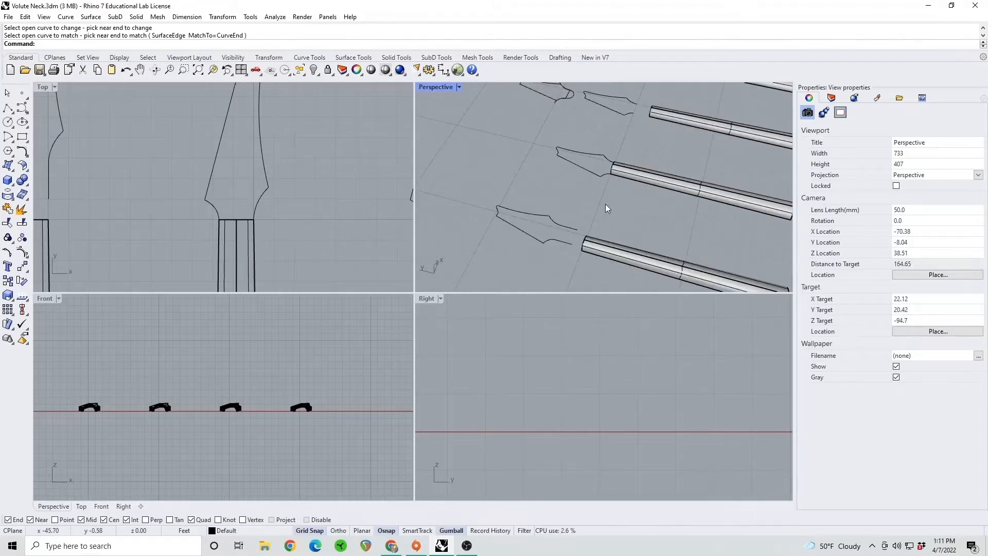
shift+right_drag(616, 177, 571, 193)
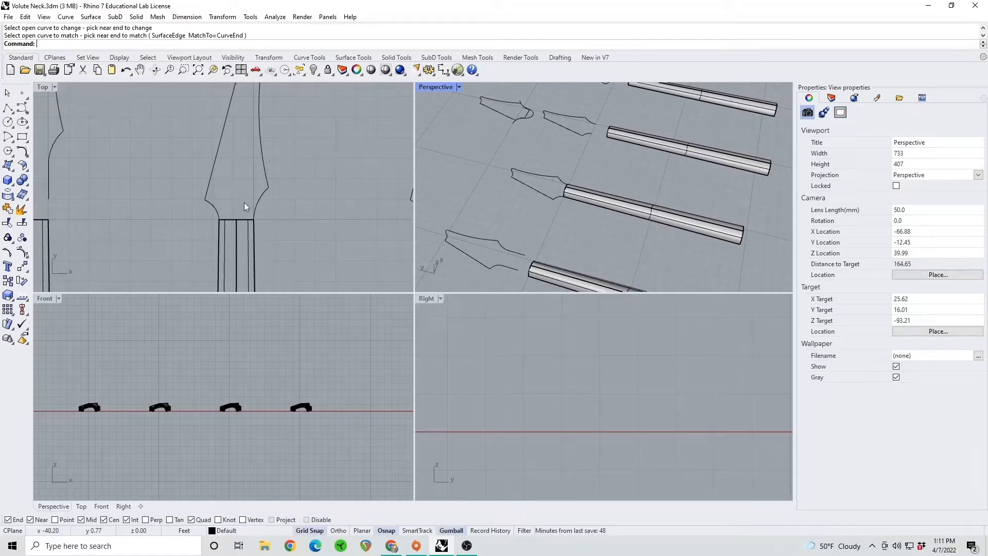
Duplicate the solid neck whose headstock outline directly touches it, and move the copy into the empty area above the row
scroll(244, 206, down, 6)
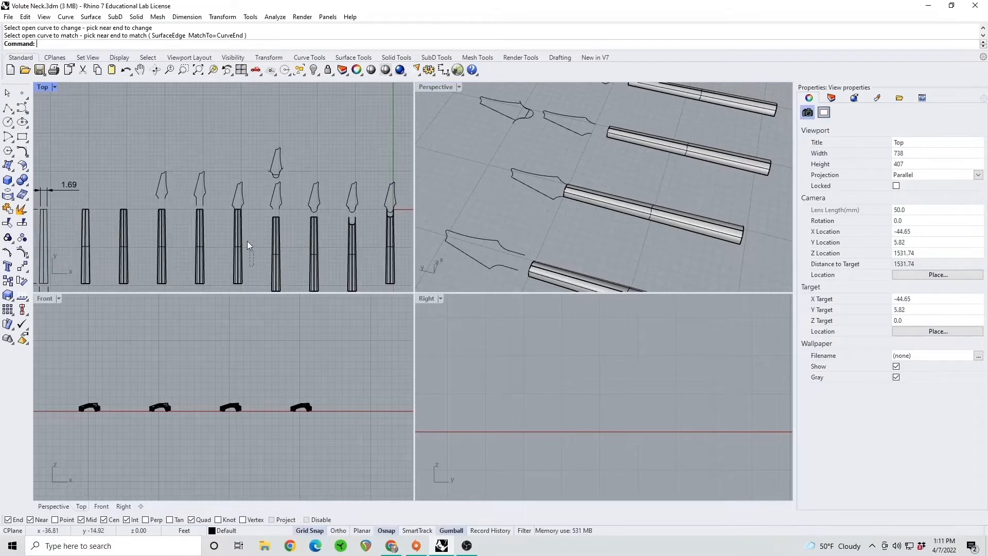
drag(247, 245, 227, 169)
key(ctrl+c)
key(ctrl+v)
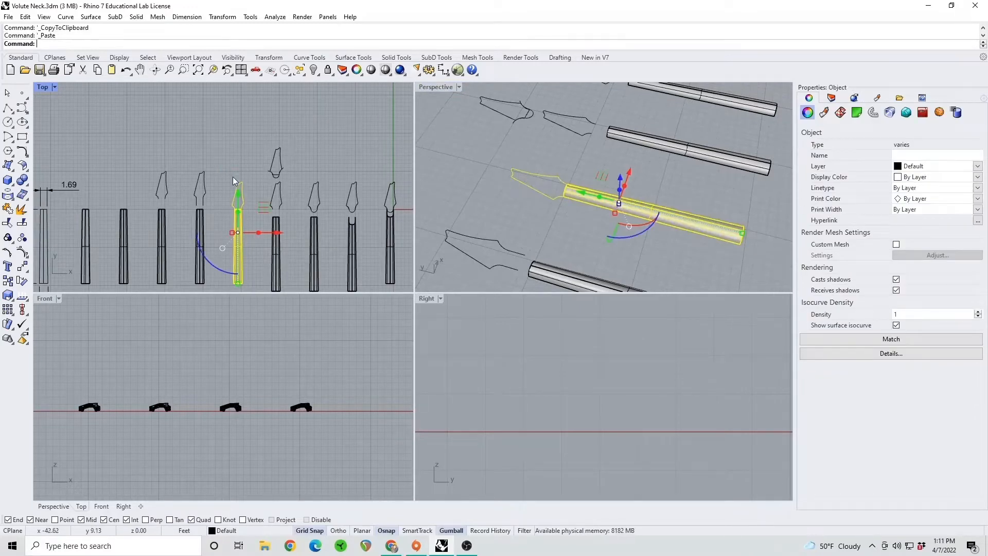
right_drag(253, 165, 233, 251)
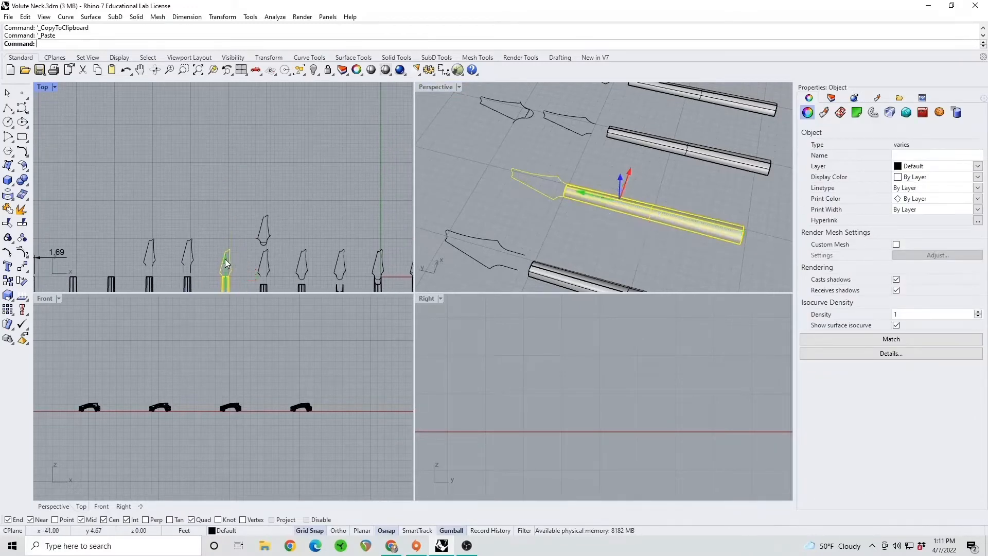
drag(234, 252, 234, 95)
right_drag(246, 116, 235, 168)
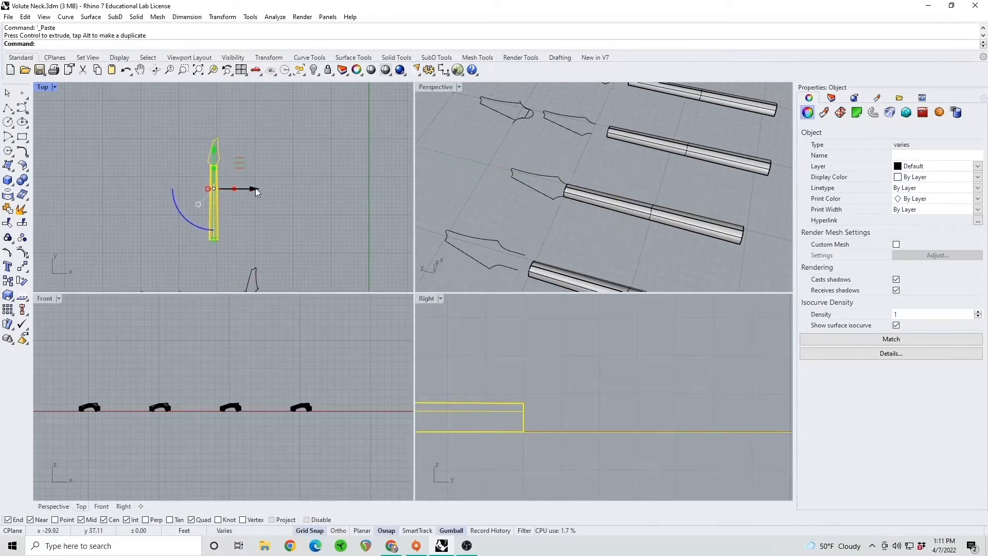
Copy the half-round curve at the lower end of the separate upper headstock outline and paste it in place
shift+right_drag(527, 114, 571, 194)
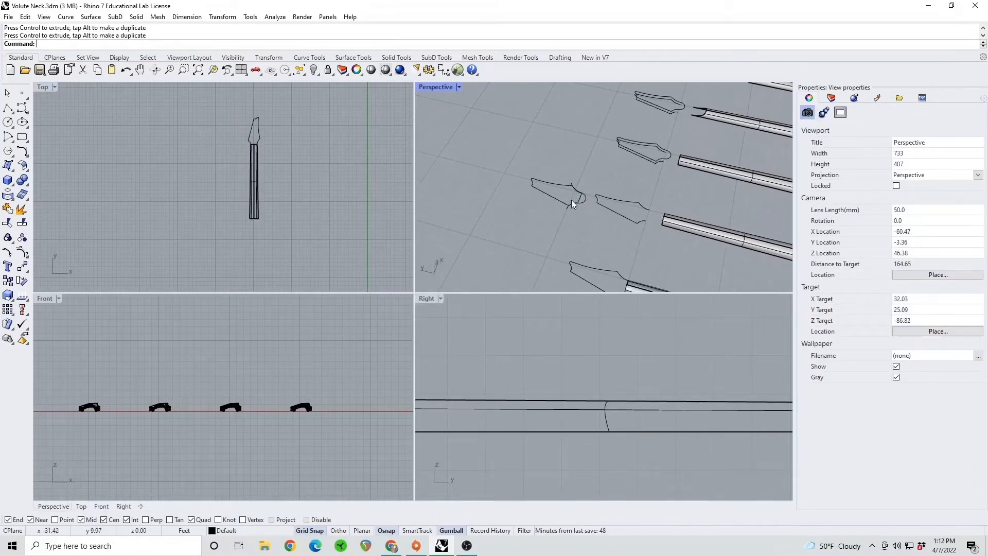
scroll(572, 200, up, 2)
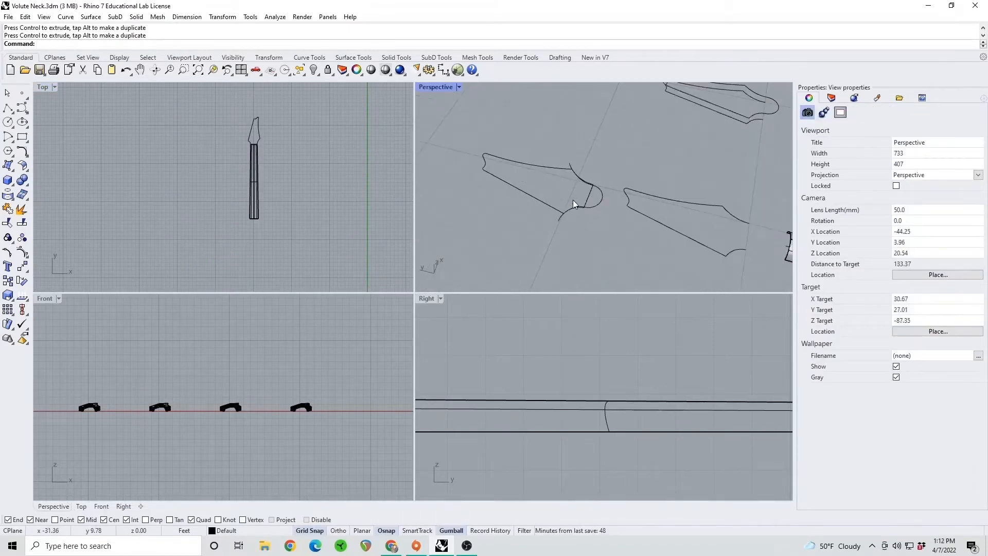
scroll(571, 197, up, 3)
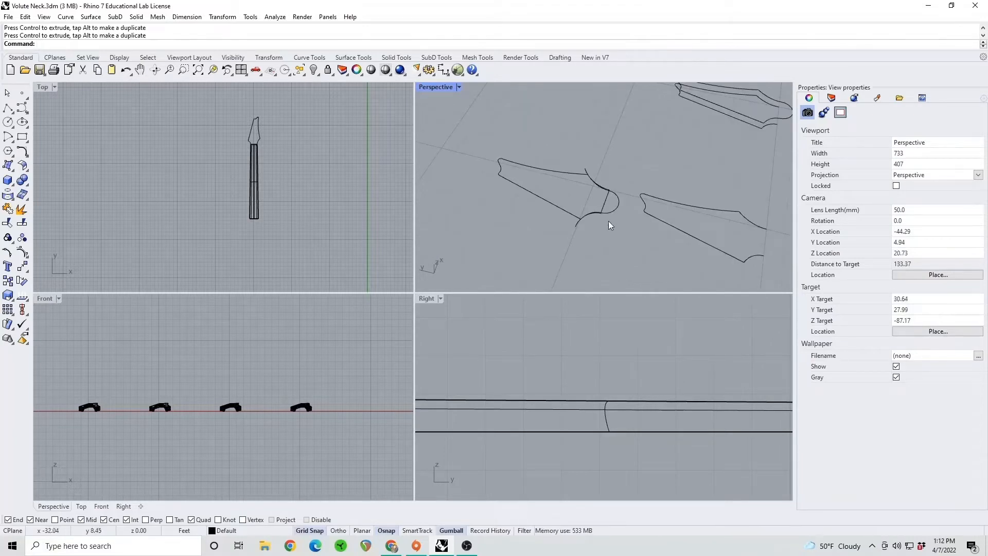
right_drag(614, 202, 550, 196)
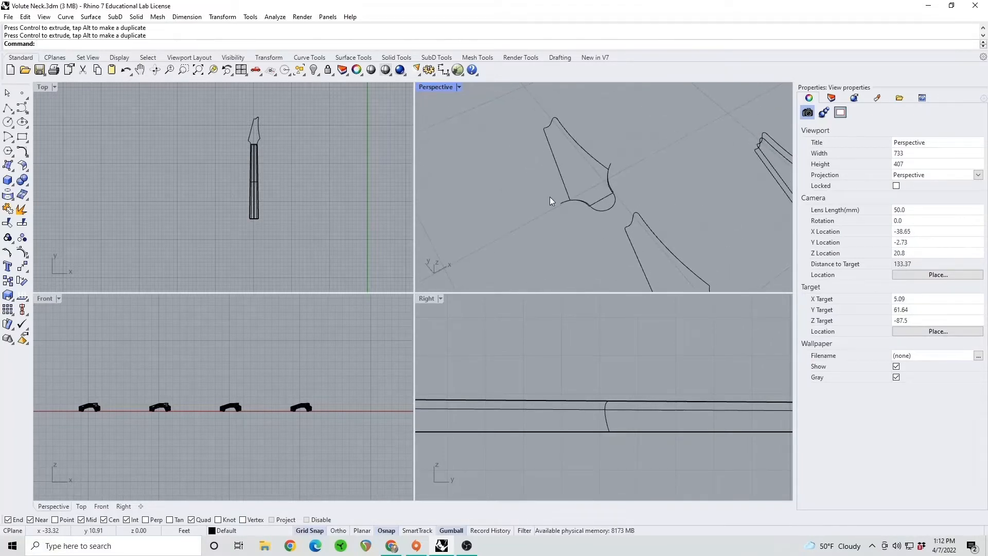
click(600, 209)
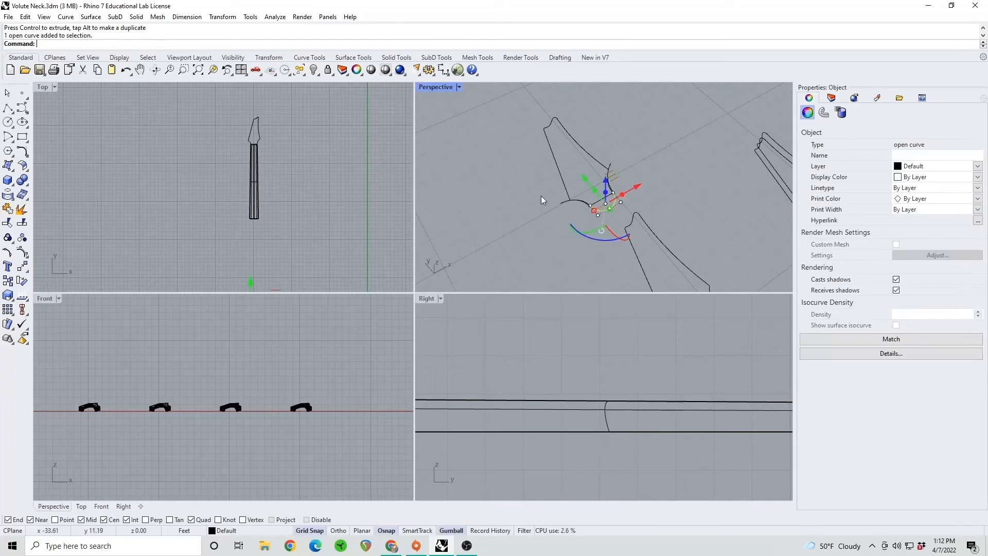
right_drag(287, 248, 286, 219)
scroll(313, 149, down, 2)
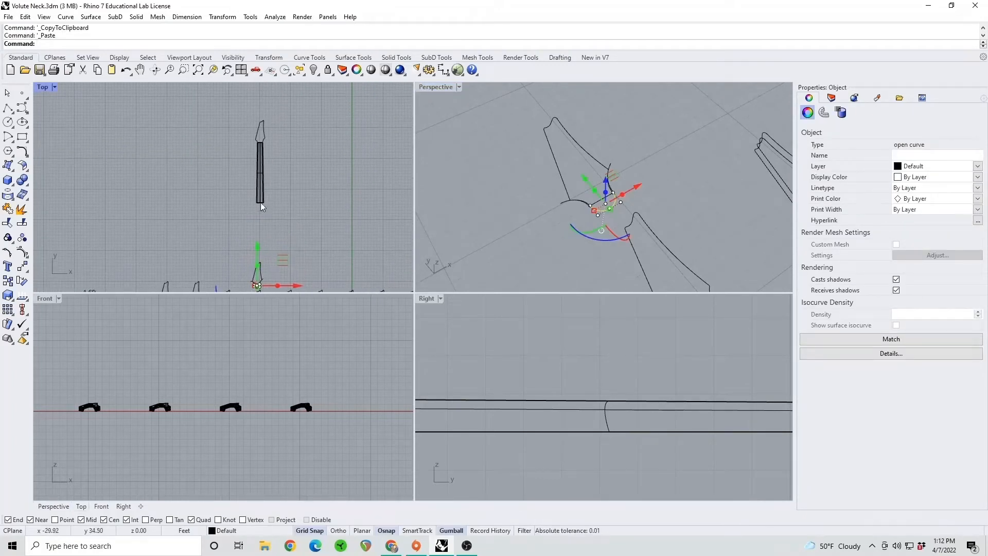
Move the pasted half-round curve up to the duplicated headstock's tip and shift it sideways to centre it above the neck
drag(261, 242, 267, 88)
scroll(268, 115, up, 10)
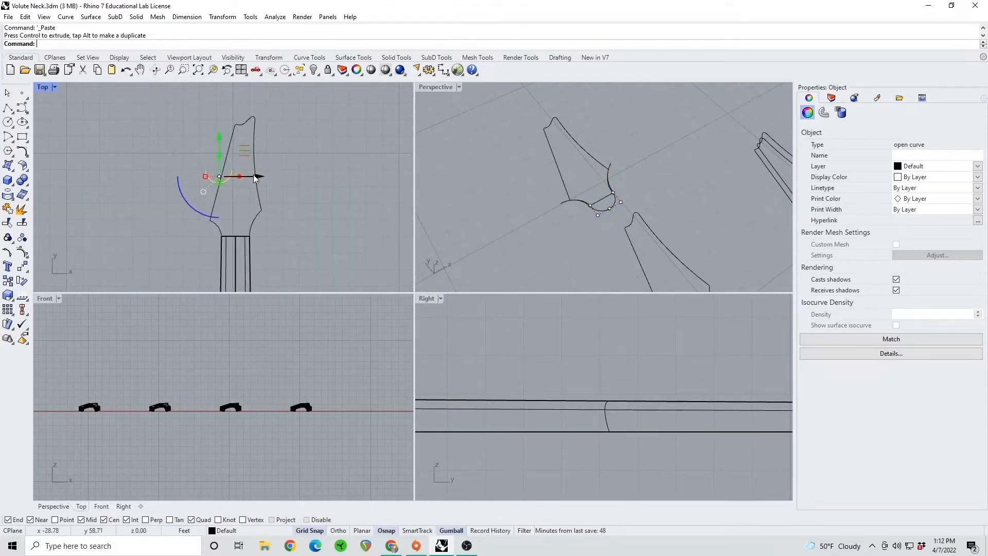
right_drag(251, 149, 253, 194)
drag(231, 180, 232, 146)
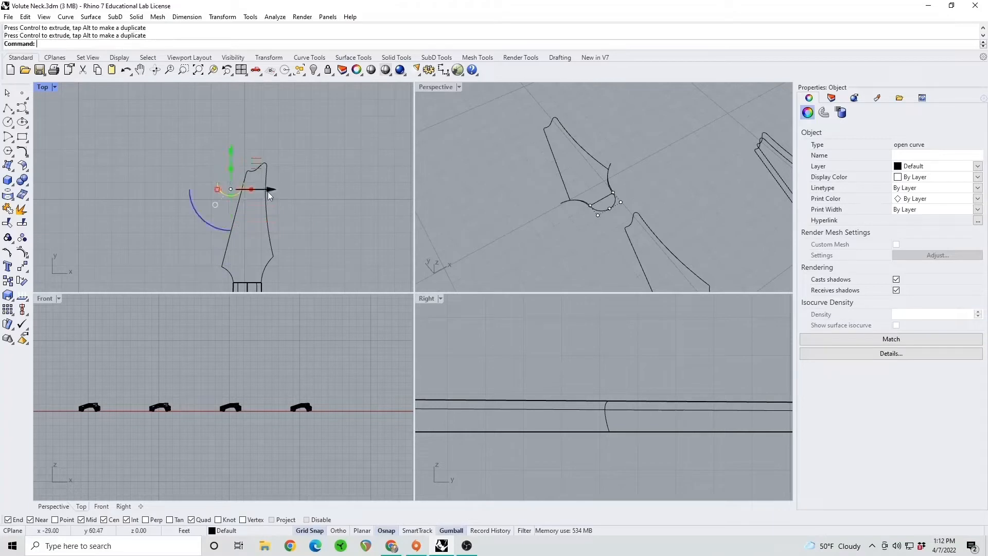
drag(277, 190, 294, 189)
click(294, 240)
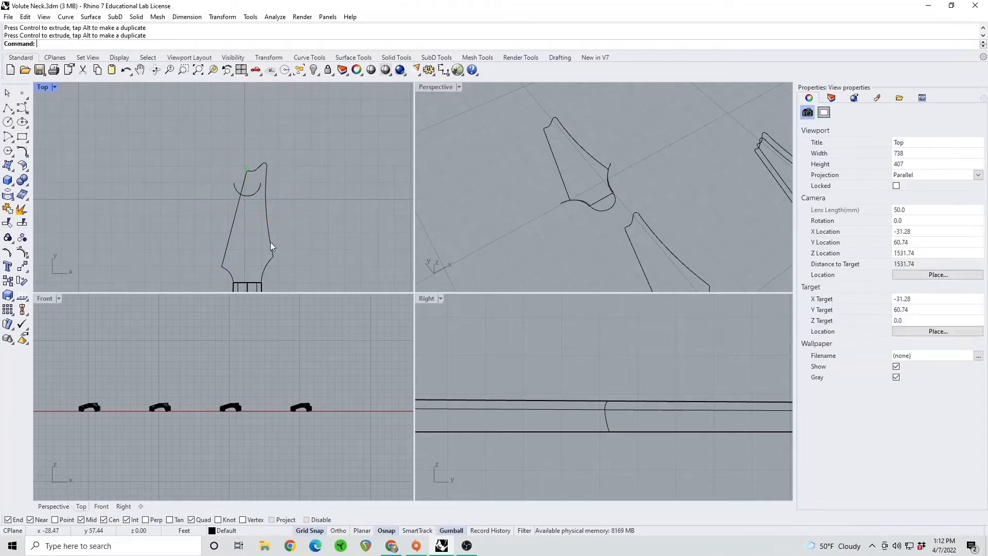
Move the duplicated headstock outline up so its open lower end meets the ends of the half-round curve
click(270, 241)
right_drag(275, 166, 252, 138)
click(301, 220)
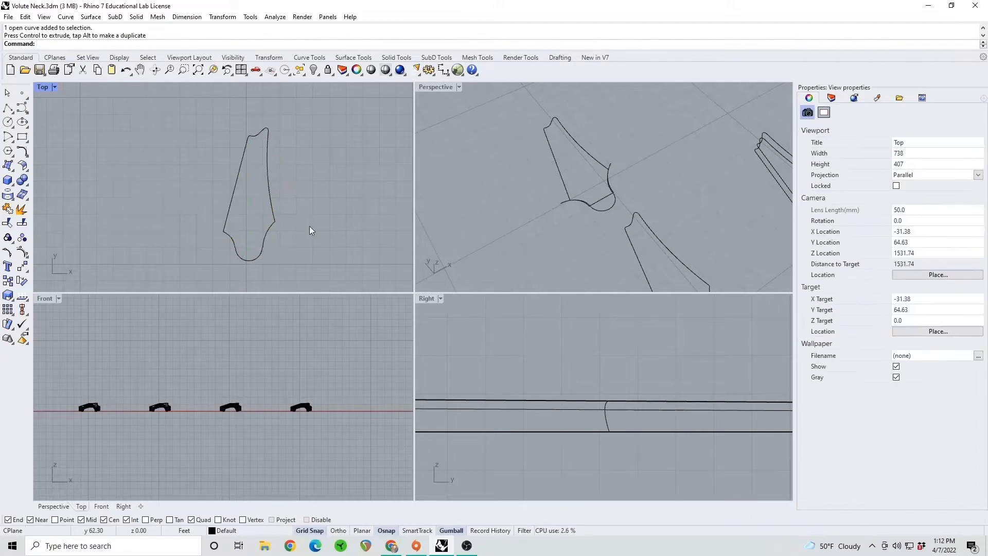
Draw a straight polyline about 1.69 ft long between the two lower endpoints of the headstock outline
scroll(276, 205, up, 5)
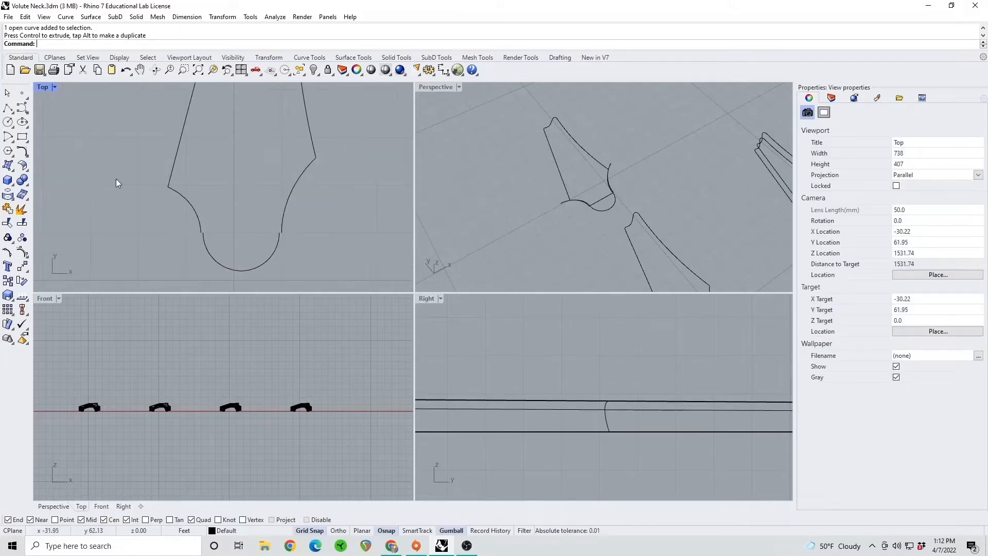
click(8, 108)
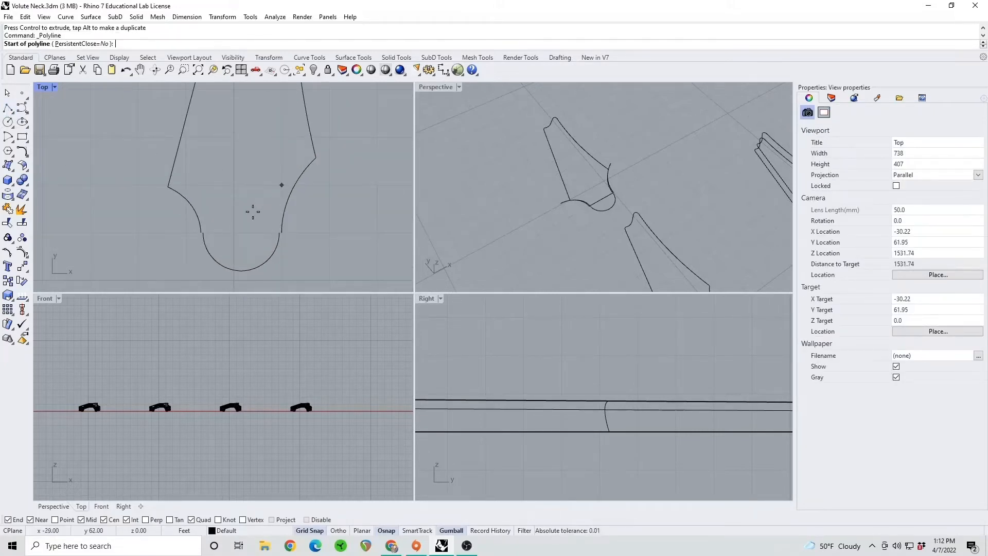
scroll(198, 231, up, 3)
click(205, 236)
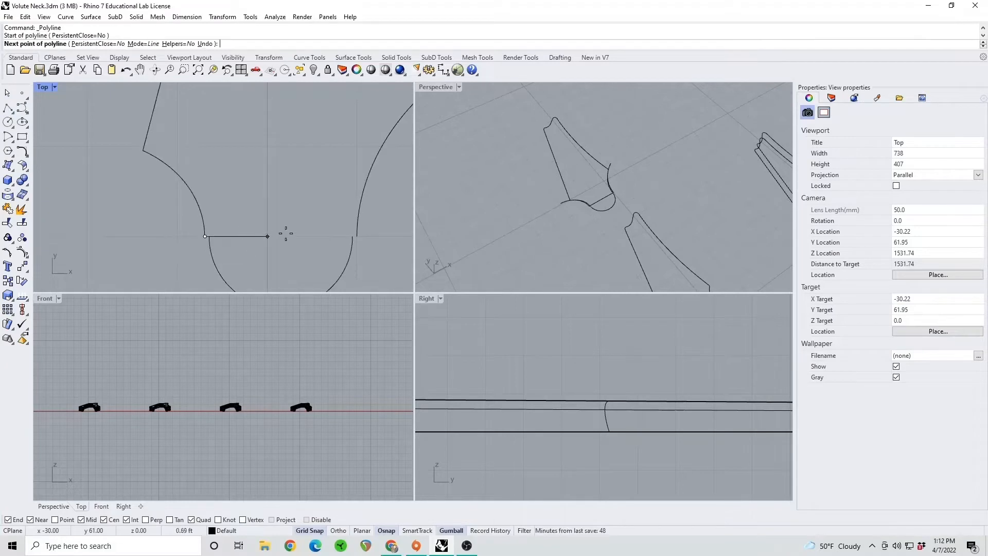
click(358, 237)
key(Return)
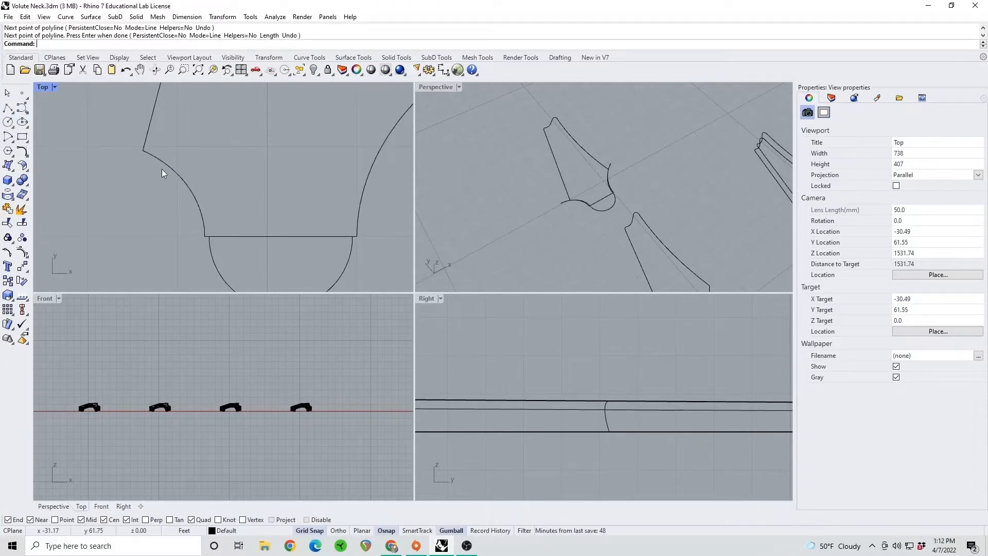
Draw a circle centred on the midpoint of the headstock's base line, passing through the left end of the half-round curve
click(11, 121)
click(280, 236)
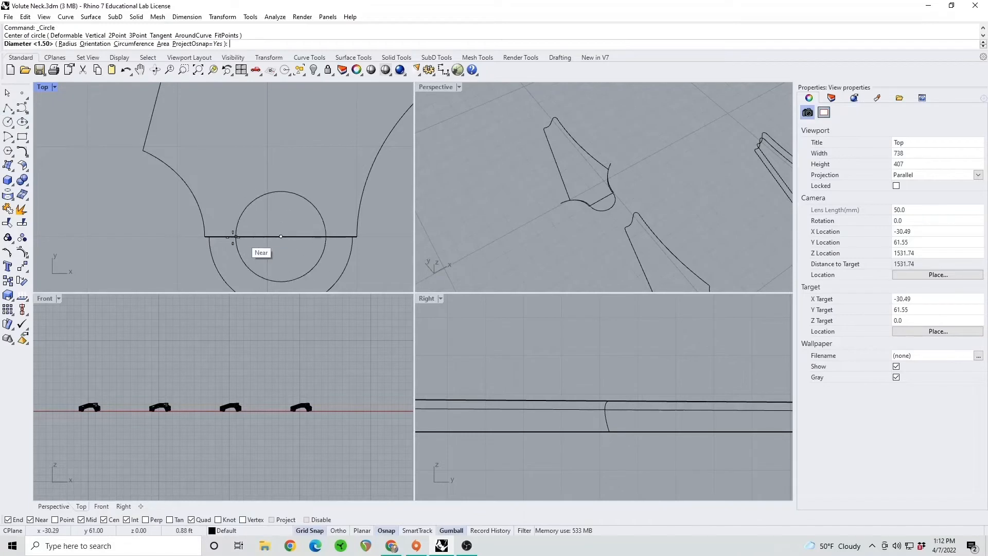
click(210, 237)
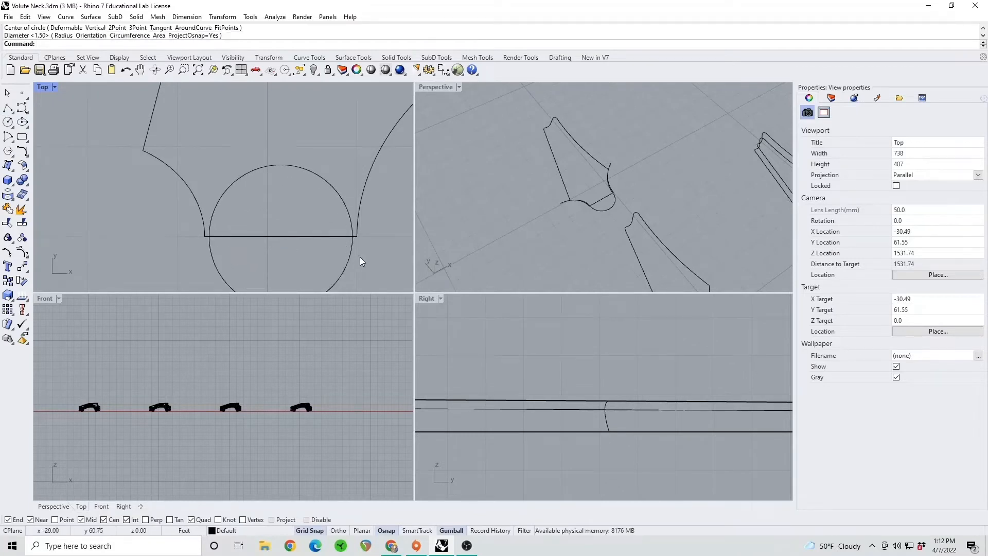
scroll(353, 239, up, 1)
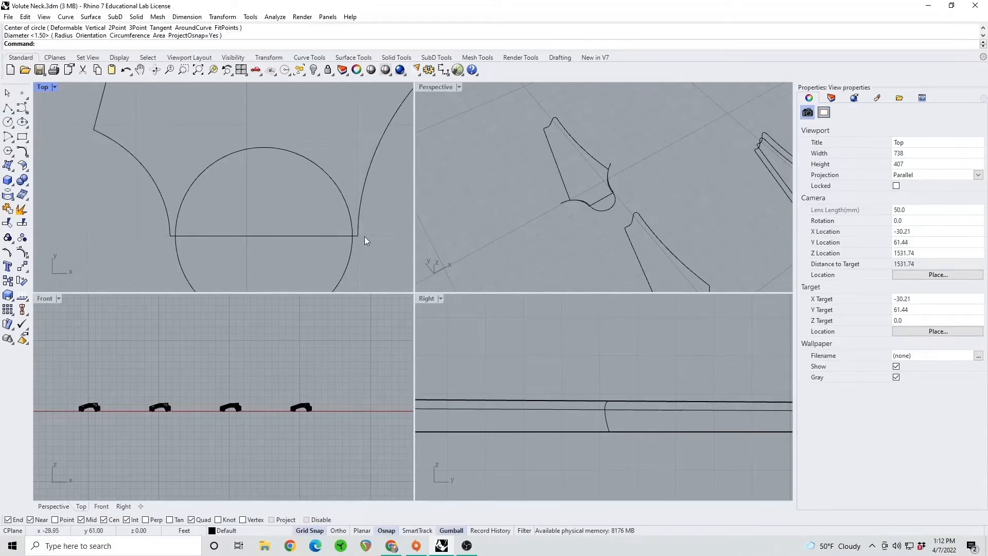
Delete the circle centred on the midpoint of the headstock's base line
click(342, 191)
key(Delete)
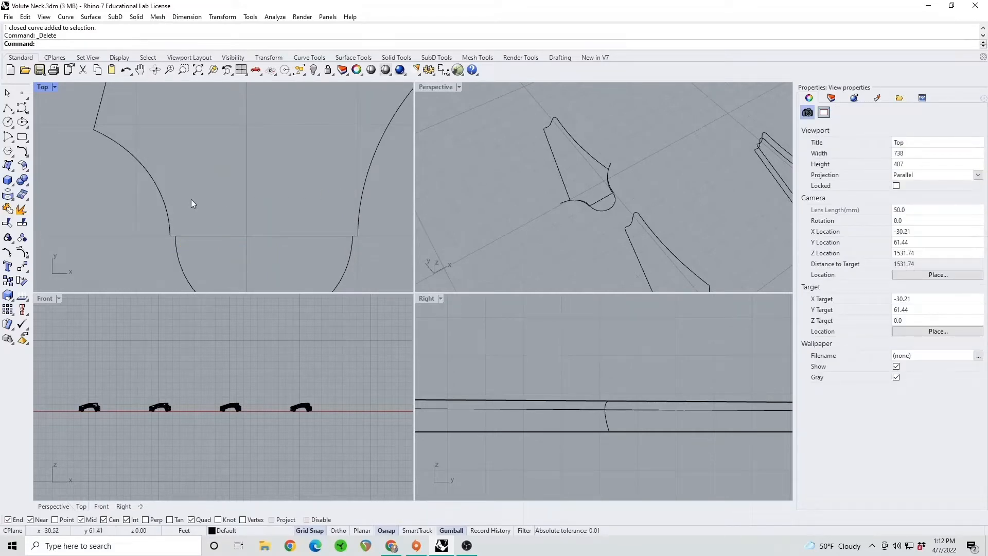
right_drag(181, 207, 220, 211)
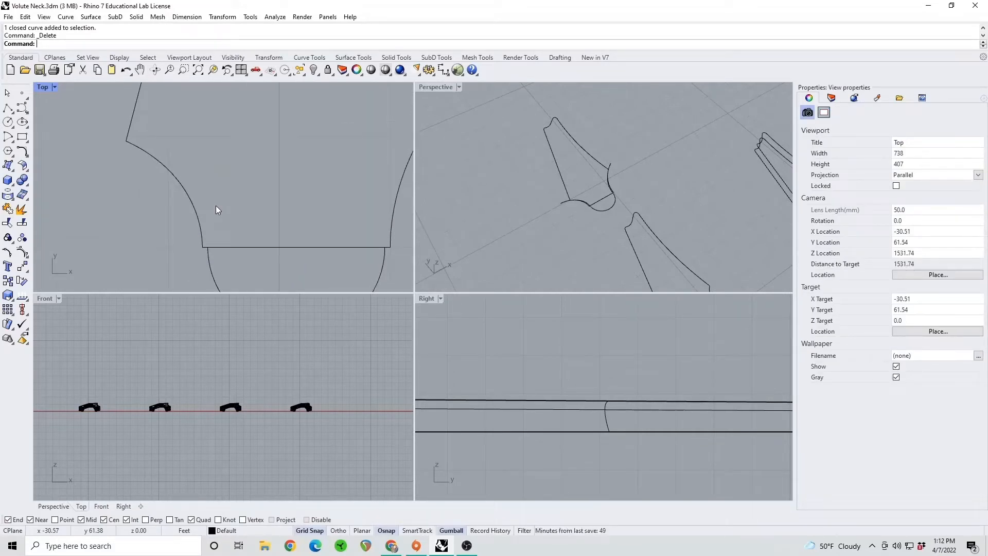
Explode the duplicated headstock outline into separate curve segments
text(Extend)
key(Return)
key(Return)
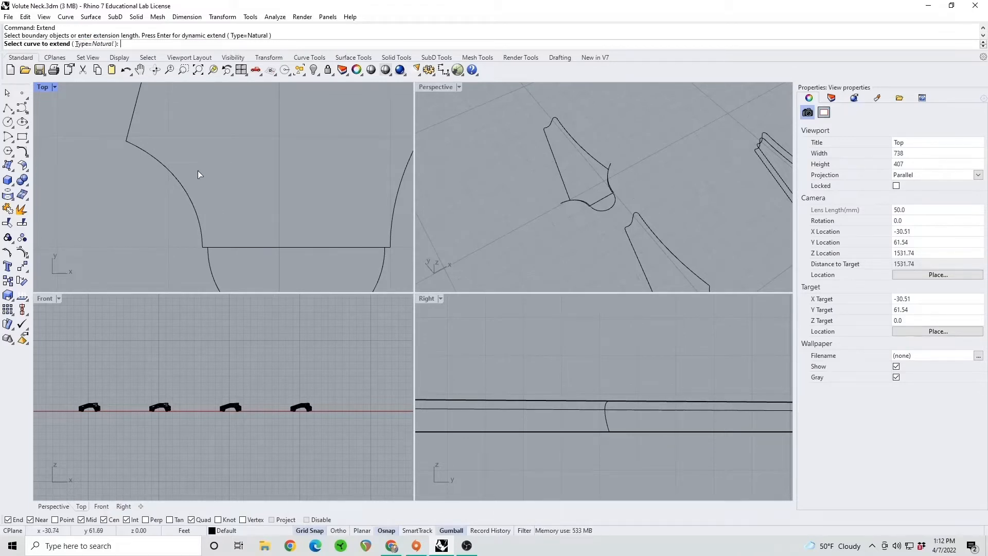
click(133, 144)
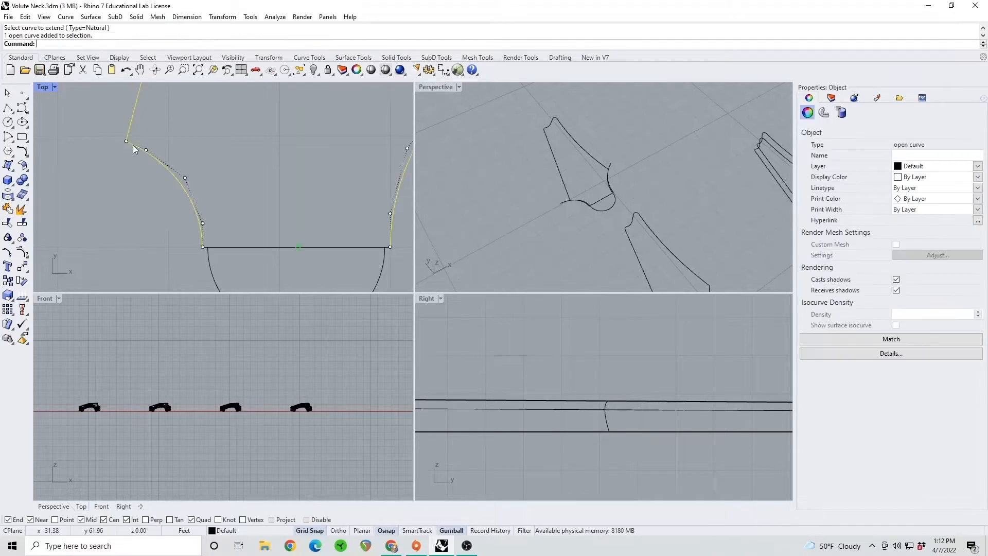
click(26, 206)
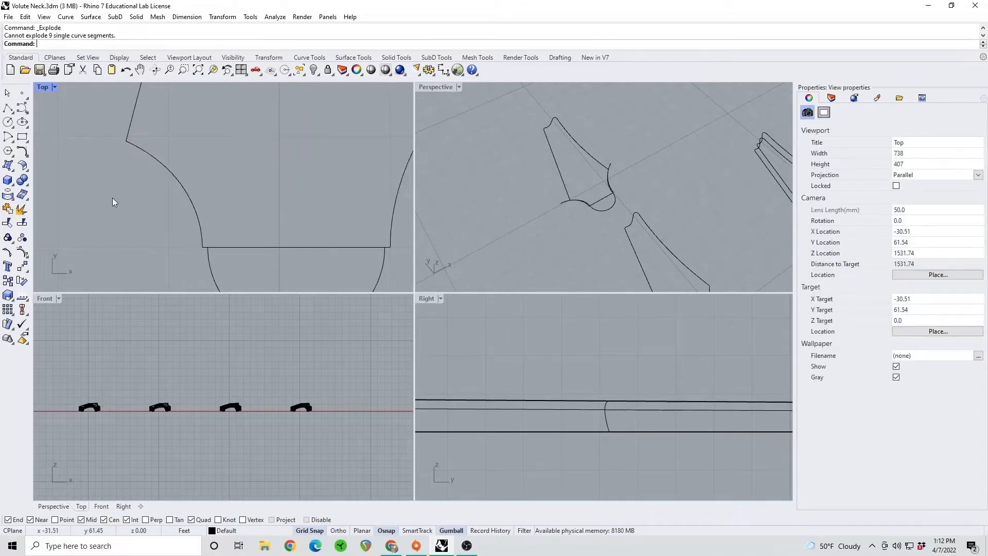
Extend the headstock's left shoulder curve outward past its corner with the straight side, using a natural extension
text(extend)
key(Return)
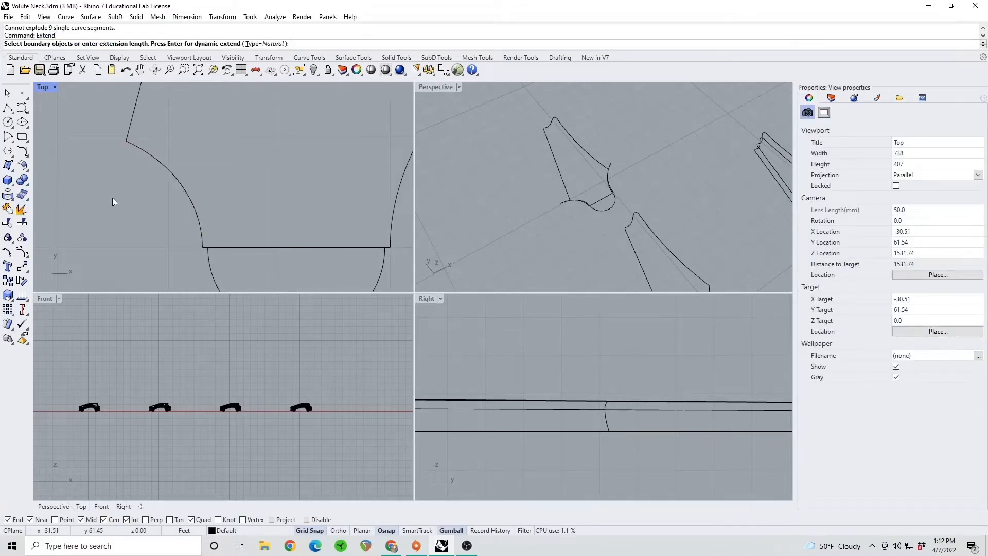
key(Return)
click(132, 145)
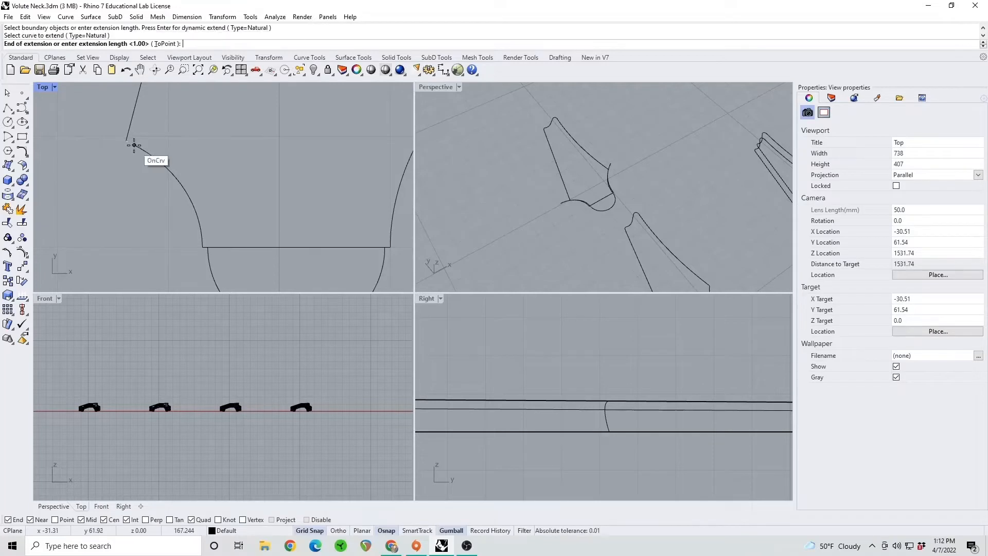
scroll(87, 130, down, 3)
click(94, 162)
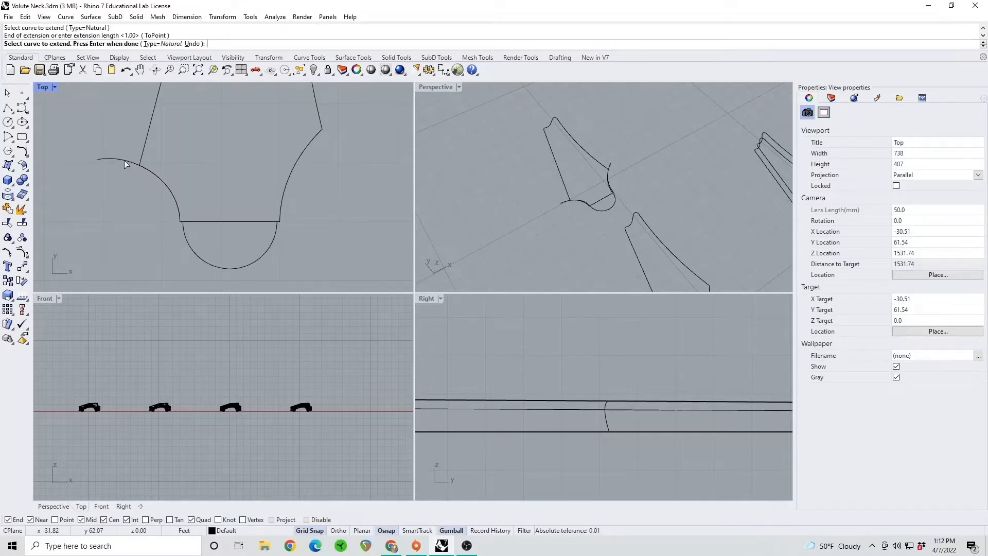
Extend the headstock's right shoulder curve outward past its corner with the side line, using the Natural extension type
right_drag(293, 156, 219, 189)
right_click(238, 175)
click(238, 175)
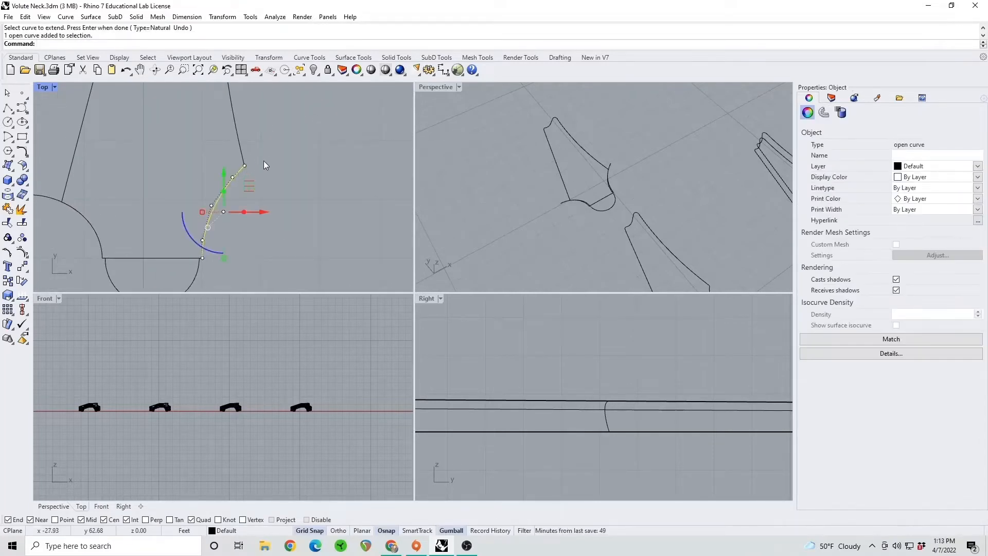
right_click(255, 168)
click(241, 168)
right_click(254, 162)
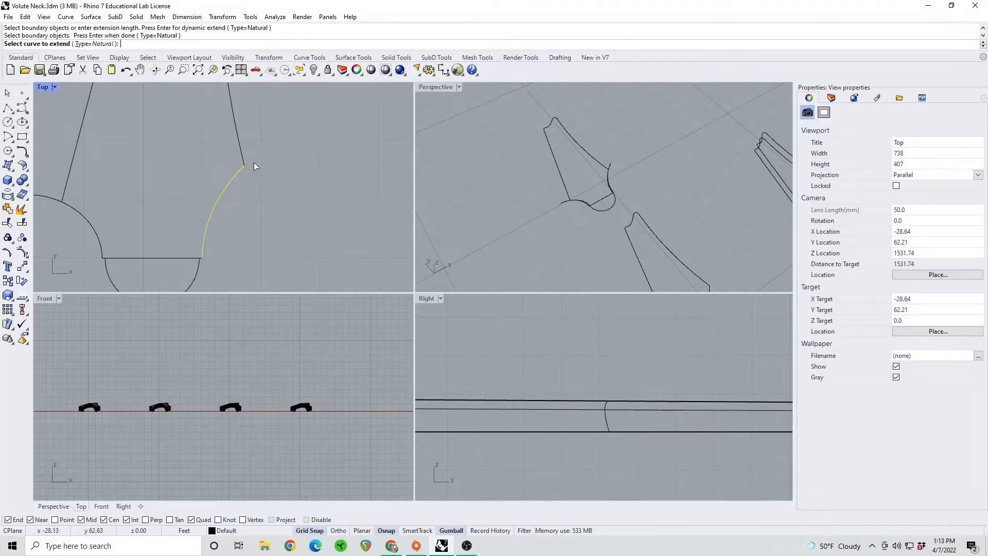
click(246, 169)
click(294, 145)
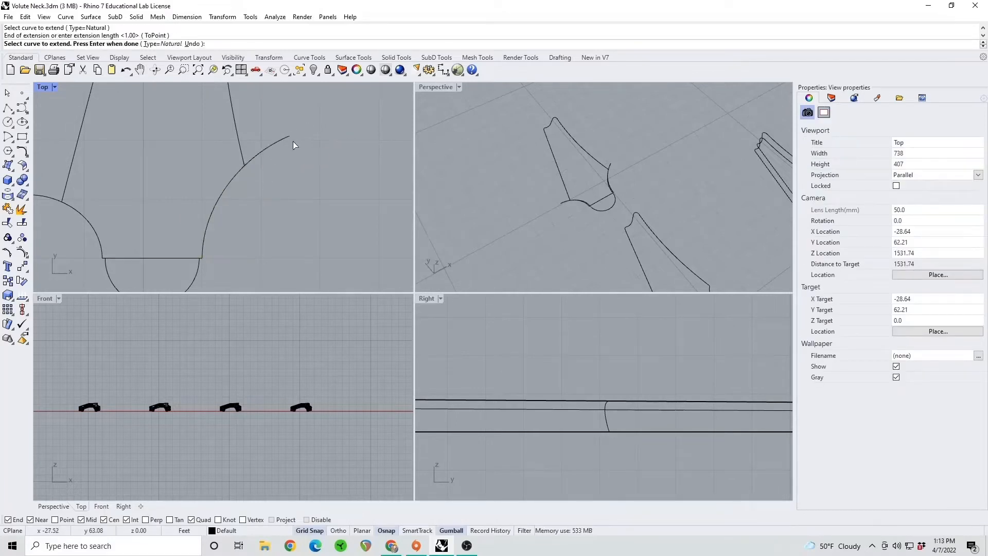
right_drag(238, 198, 301, 189)
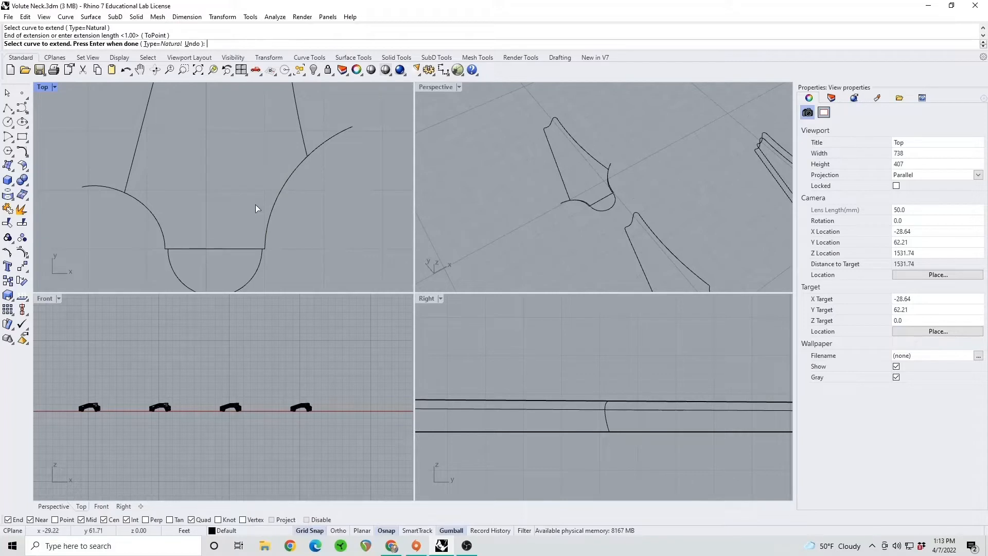
right_drag(221, 219, 236, 205)
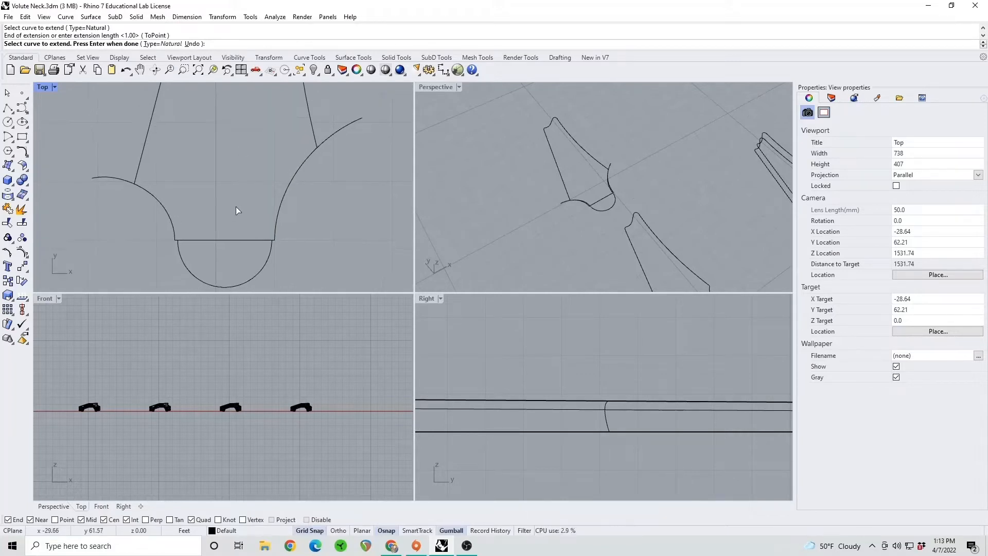
text(ARCB)
key(BackSpace)
key(BackSpace)
key(BackSpace)
key(BackSpace)
key(Return)
text(ArcBlend)
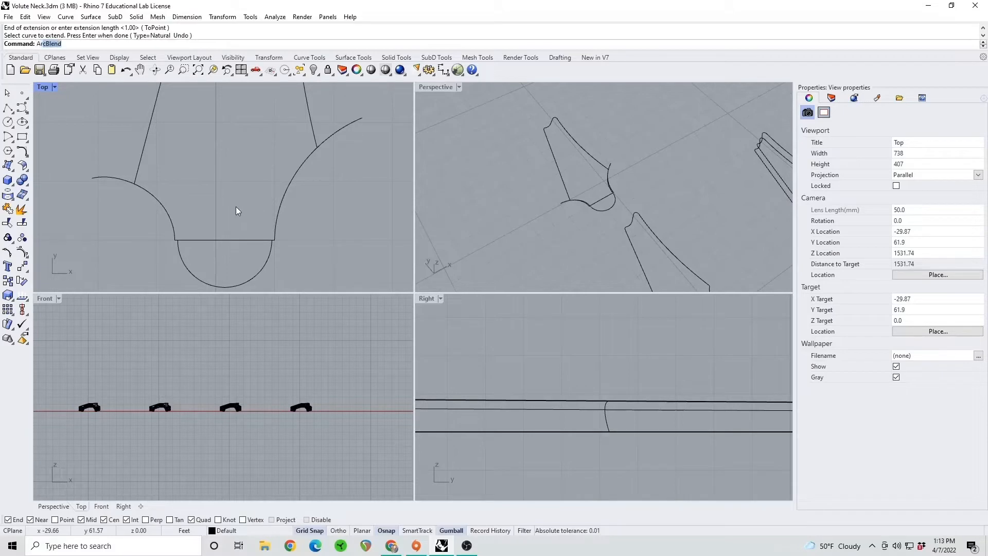
key(Return)
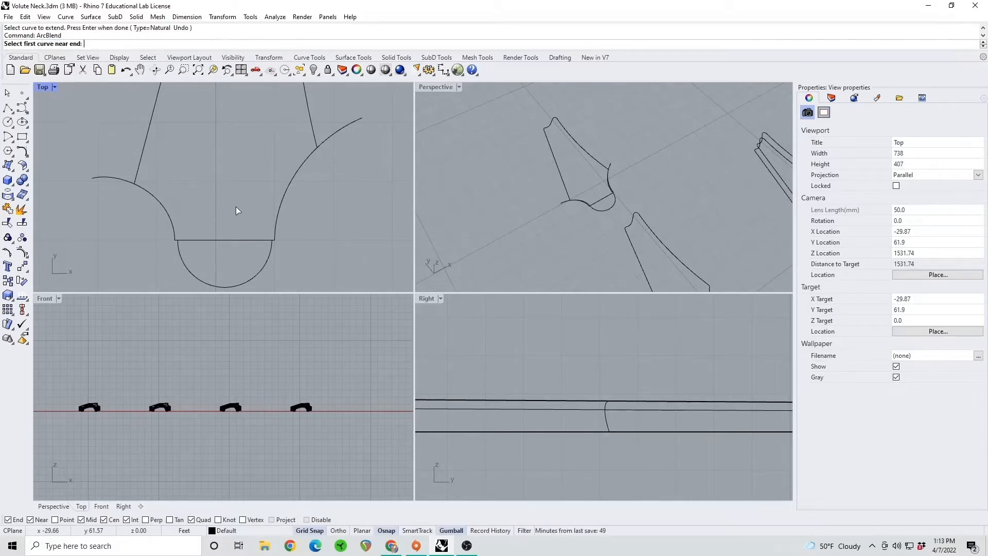
scroll(128, 187, up, 2)
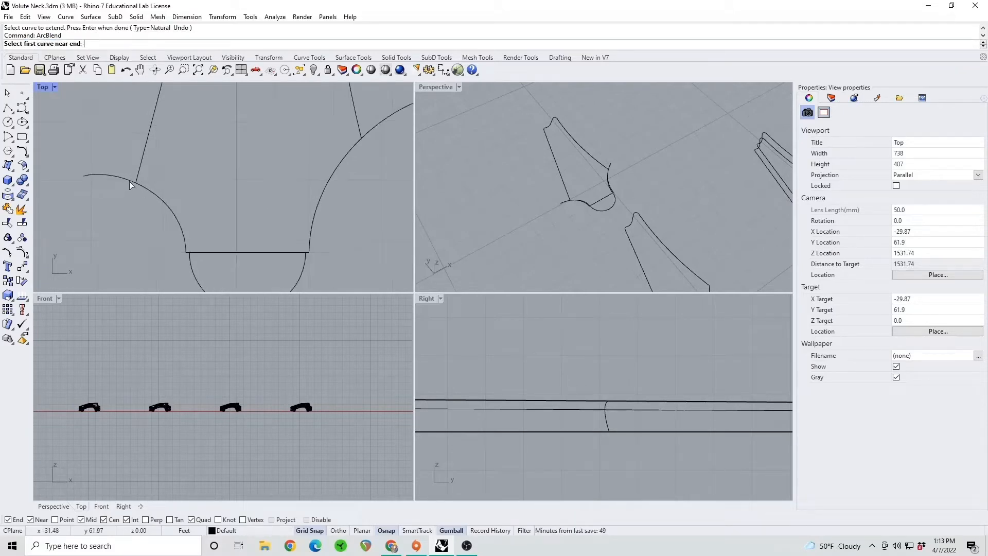
key(Escape)
Split both extended shoulder curves where they meet the headstock's side lines, using those side lines as cutting objects
click(22, 223)
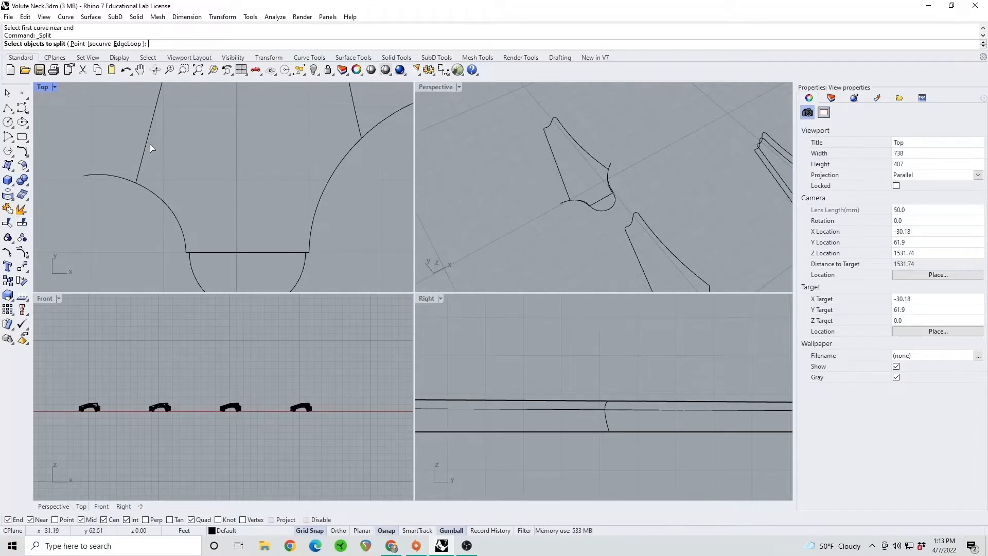
click(115, 179)
key(Return)
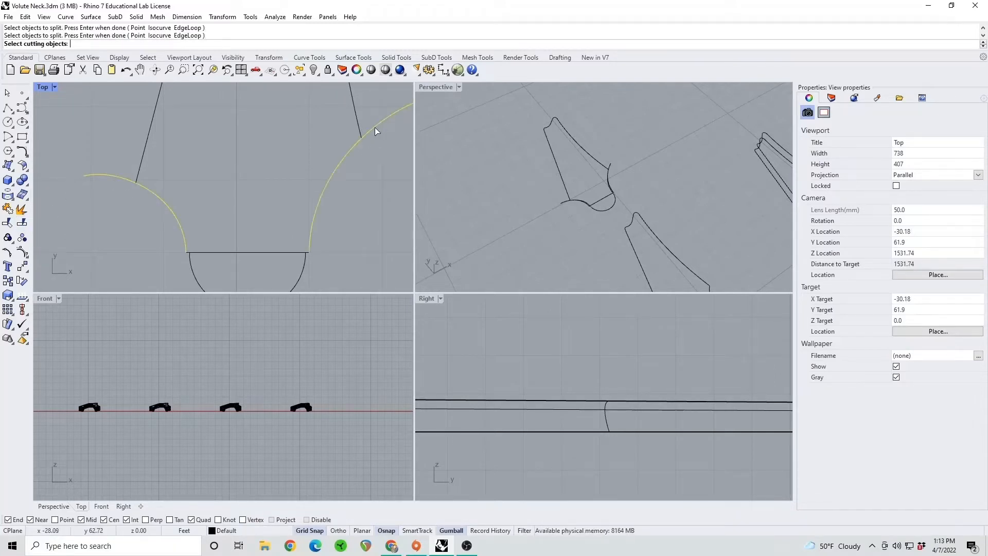
click(357, 125)
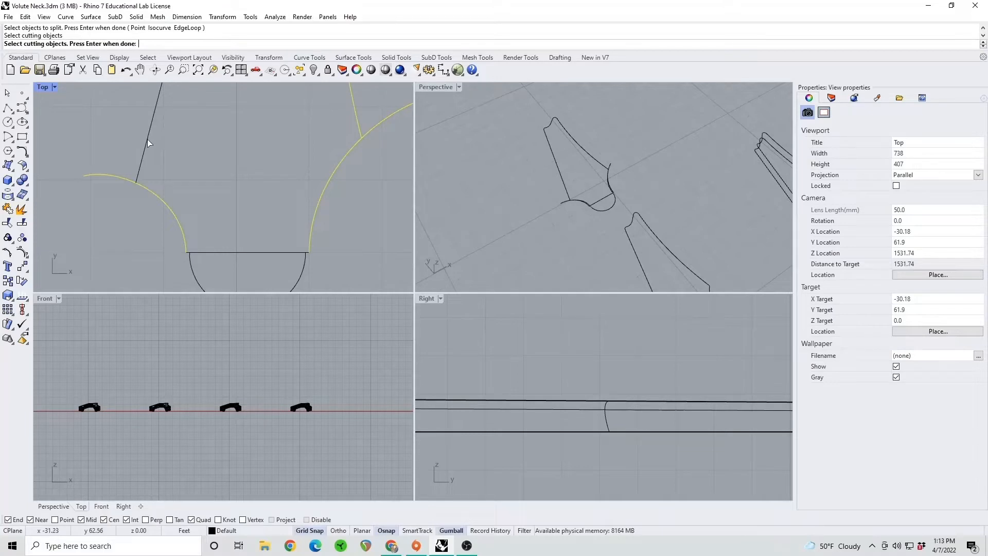
key(Return)
click(113, 177)
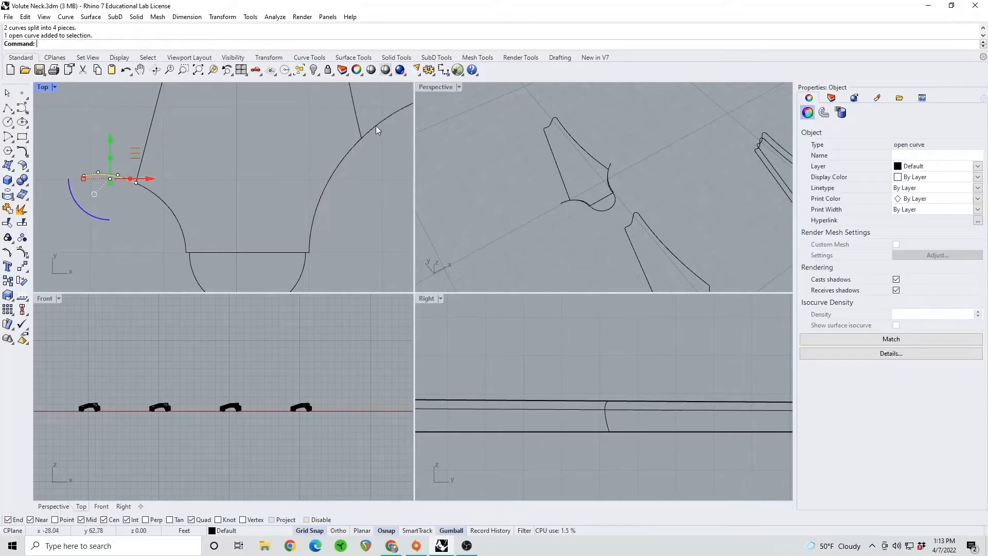
key(Escape)
Create an arc blend from the half-round curve's left end to the split-off extension at the left shoulder, without trimming
text(ArcBlend)
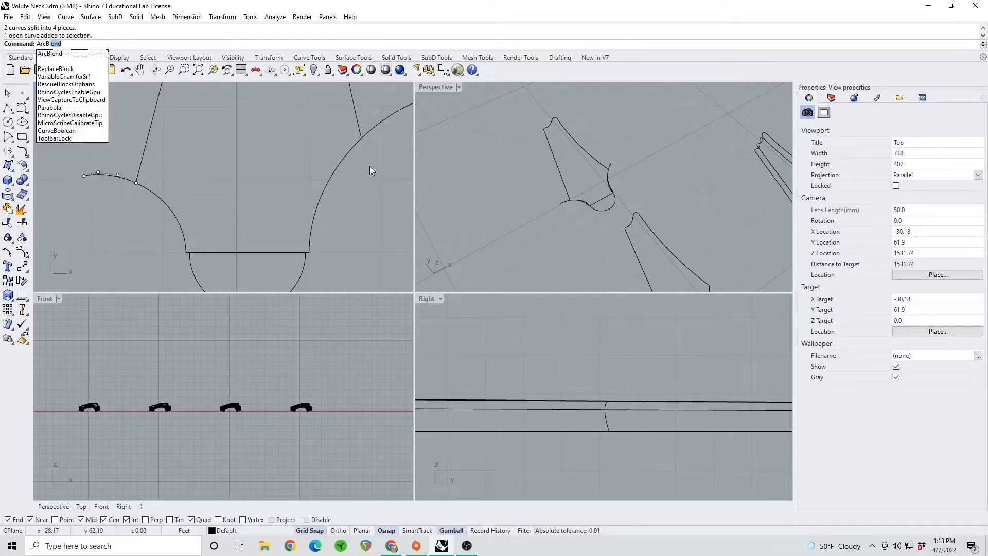
key(Return)
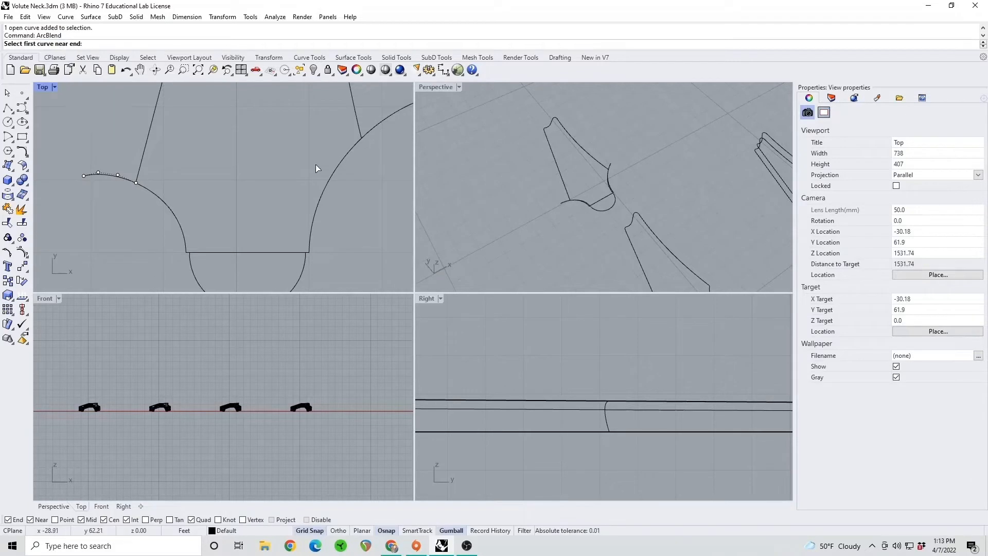
click(190, 260)
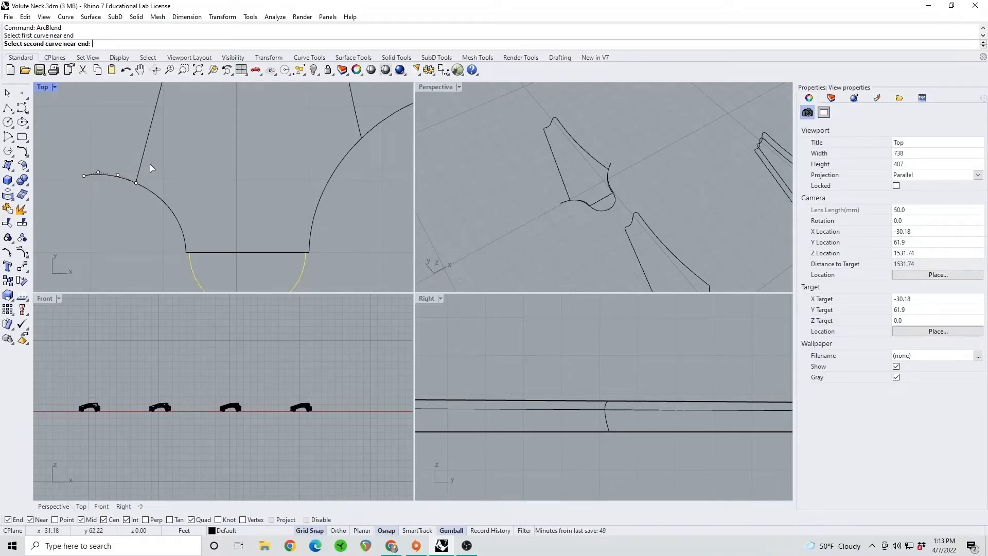
click(128, 180)
key(Return)
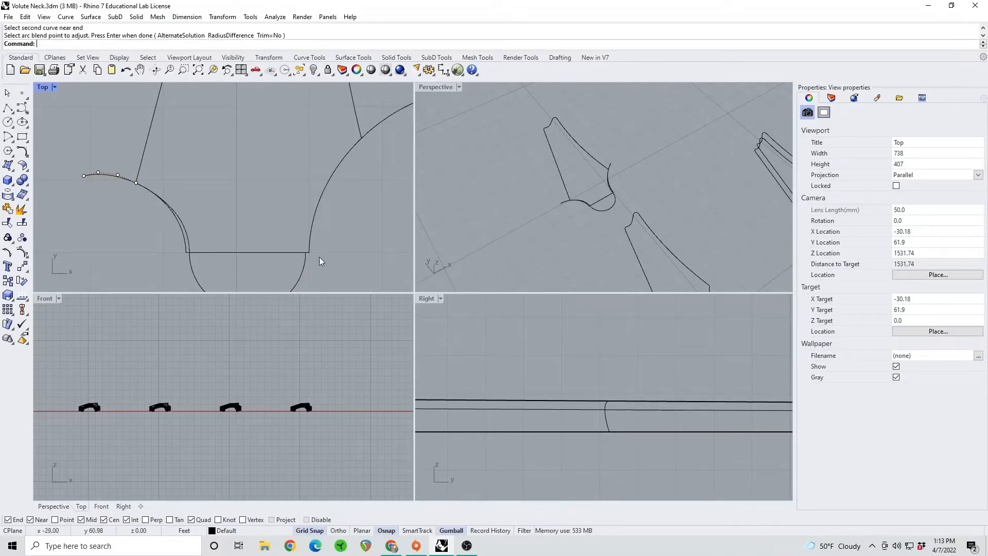
Create a matching arc blend from the half-round curve's right end to the right shoulder's split-off extension
key(Return)
click(309, 260)
click(366, 134)
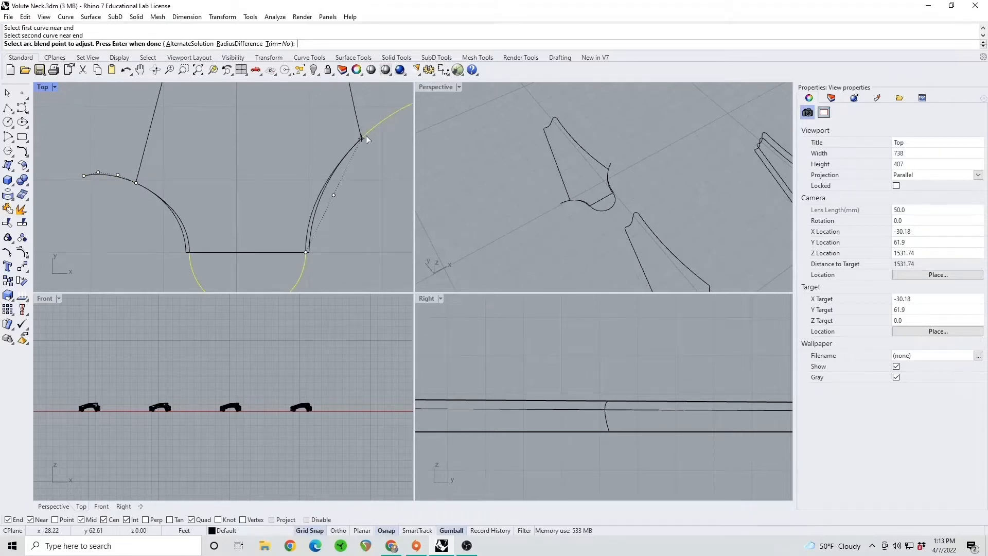
key(Return)
Examine how the left arc blend runs beside the original shoulder curve between the side line and the half-round curve
scroll(186, 251, up, 3)
scroll(187, 253, up, 2)
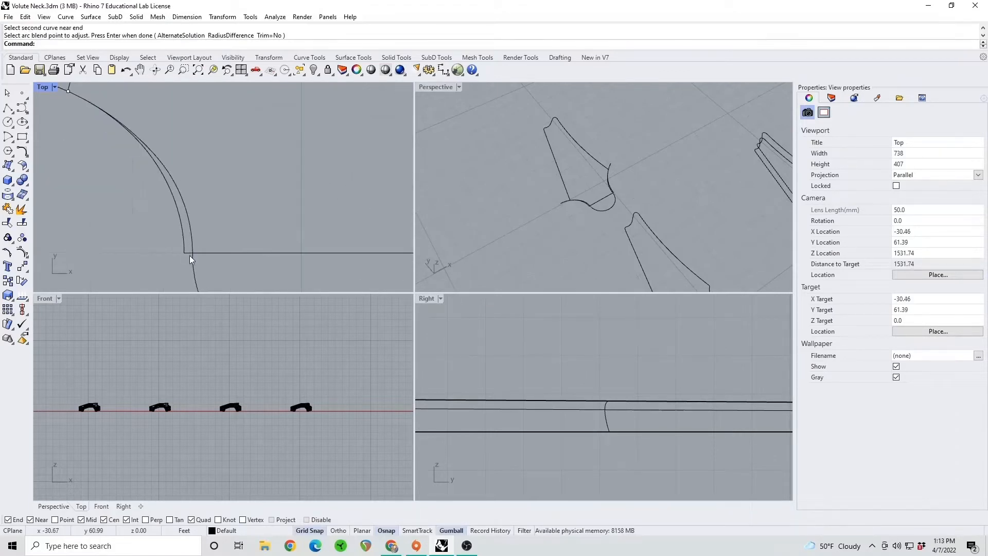
scroll(216, 273, up, 2)
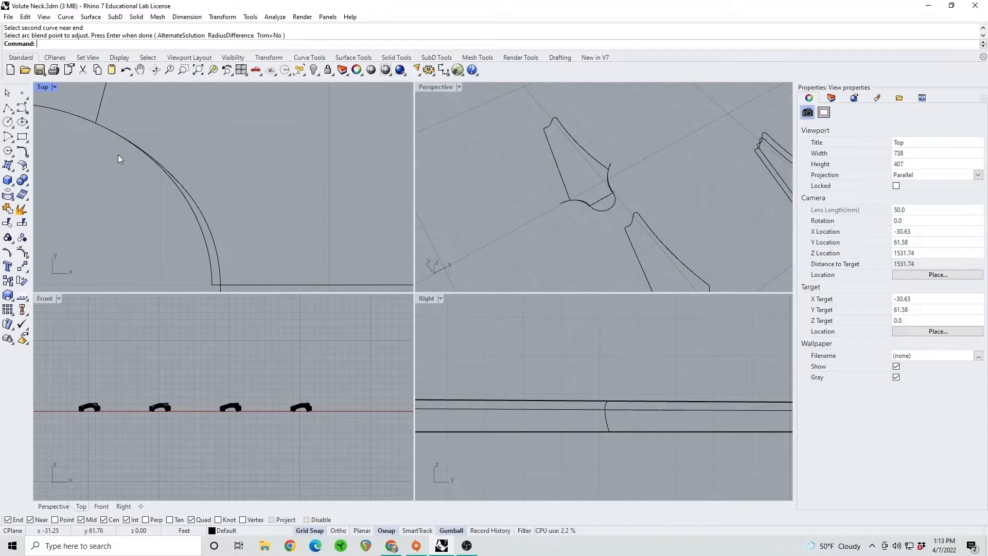
scroll(133, 151, up, 3)
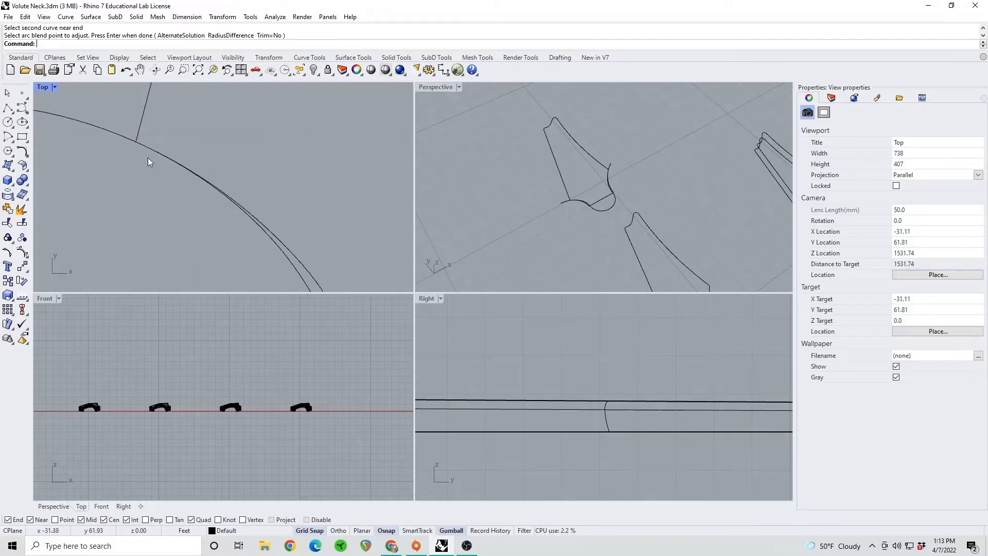
scroll(257, 230, down, 2)
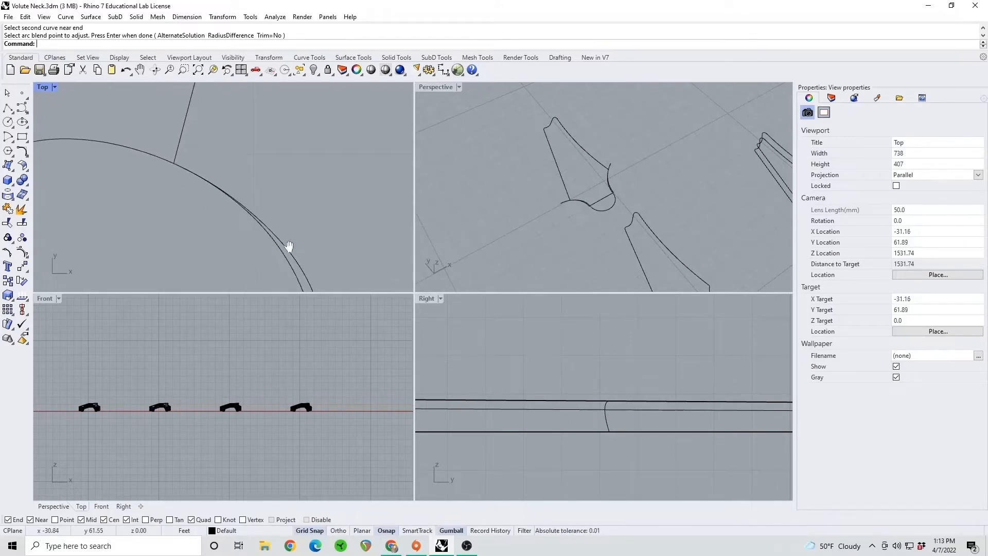
scroll(265, 221, down, 3)
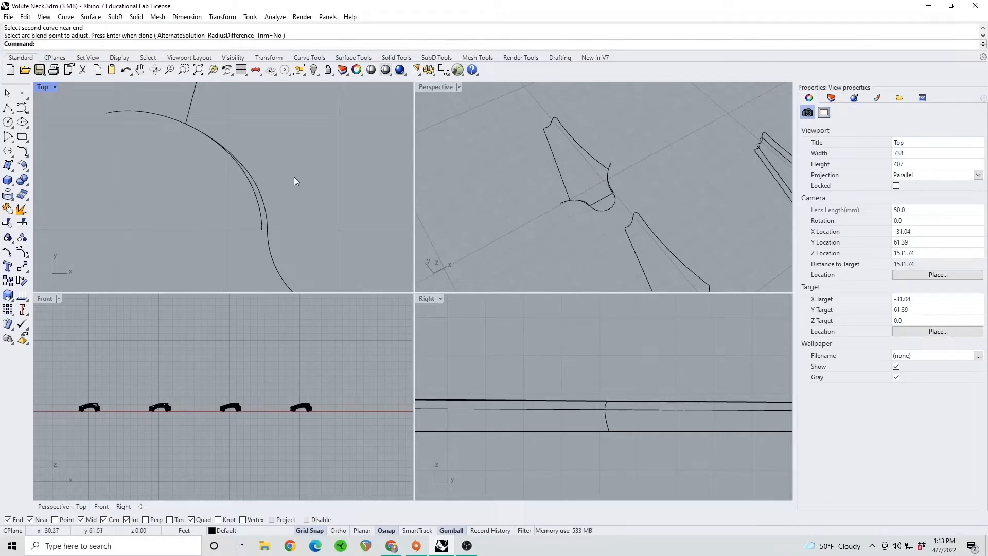
scroll(332, 202, down, 3)
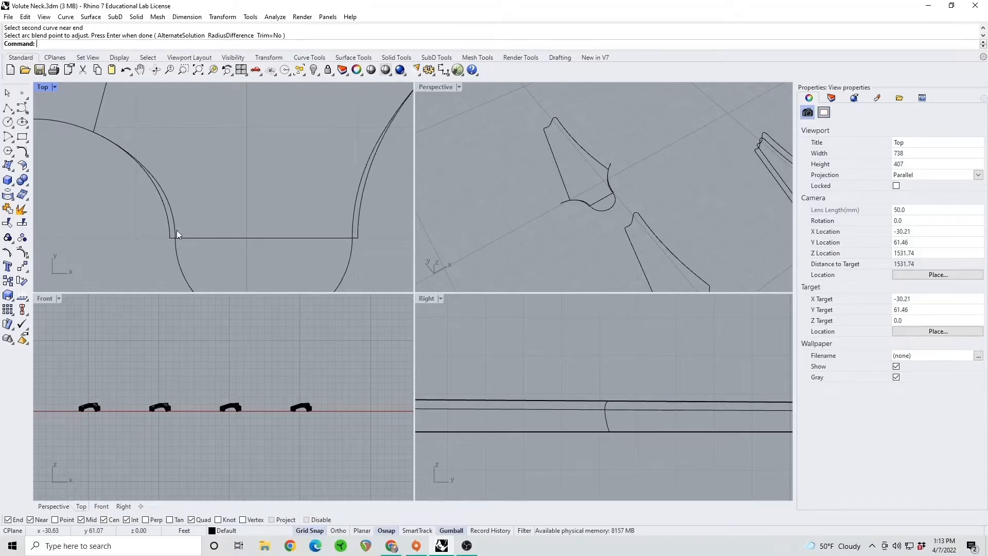
click(177, 230)
right_drag(166, 235, 200, 252)
scroll(195, 243, up, 5)
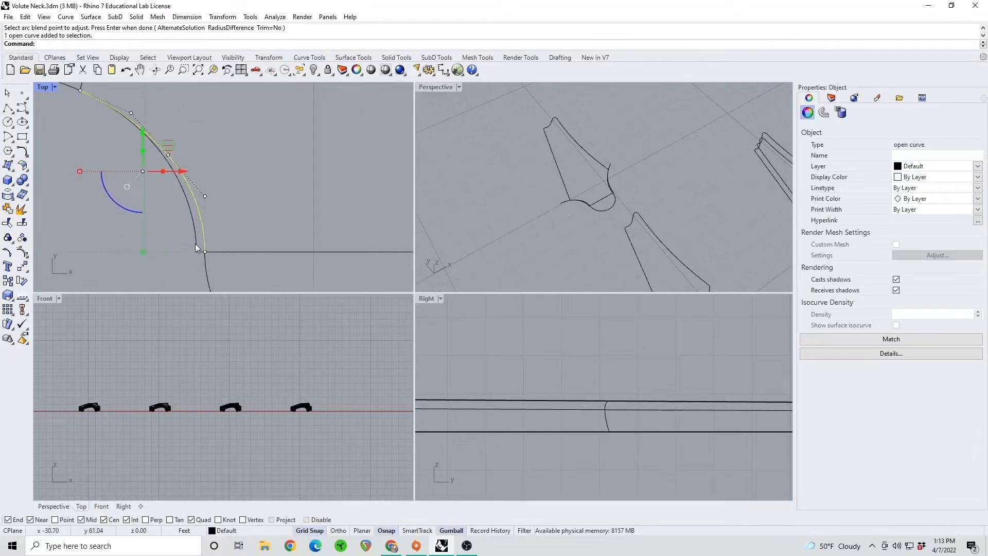
scroll(221, 228, up, 4)
right_drag(178, 171, 208, 197)
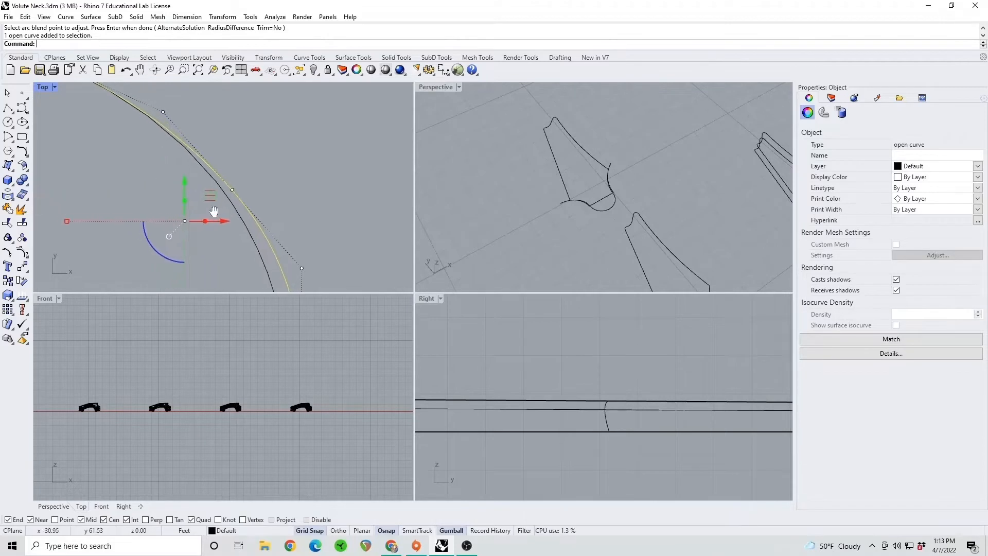
scroll(226, 224, down, 4)
right_drag(236, 240, 236, 212)
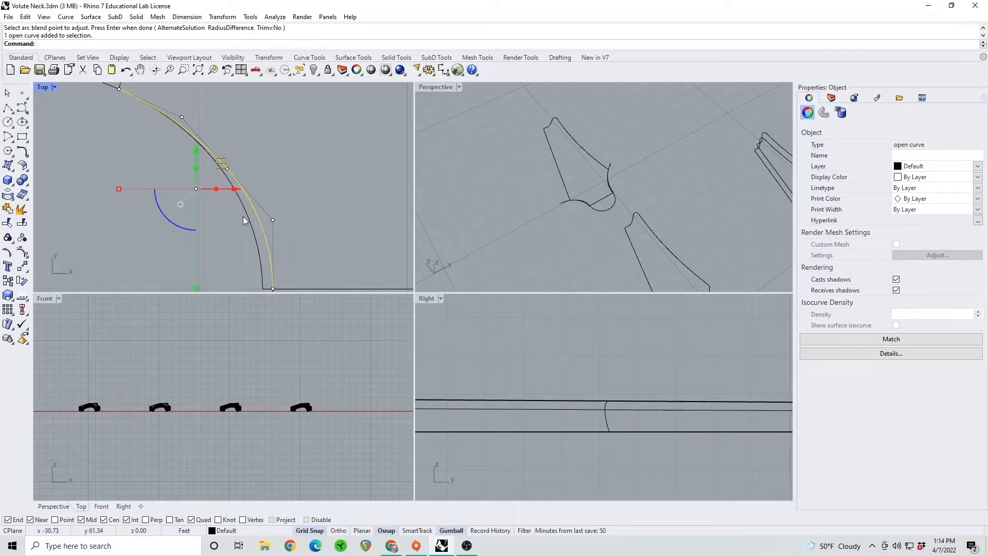
click(238, 266)
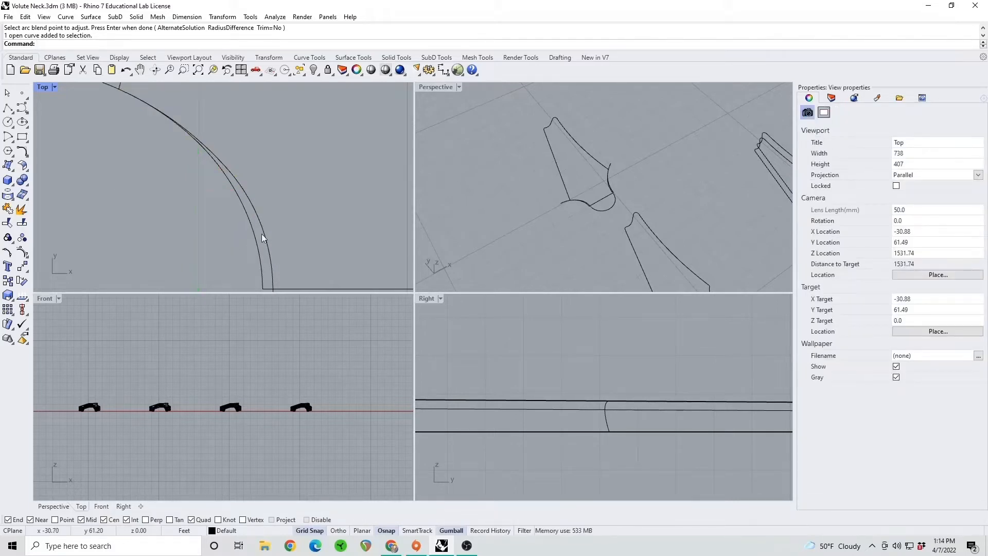
Inspect how the left arc blend leaves the headstock's side-line corner compared with the original shoulder curve
right_drag(183, 142, 210, 179)
click(255, 206)
scroll(190, 169, up, 8)
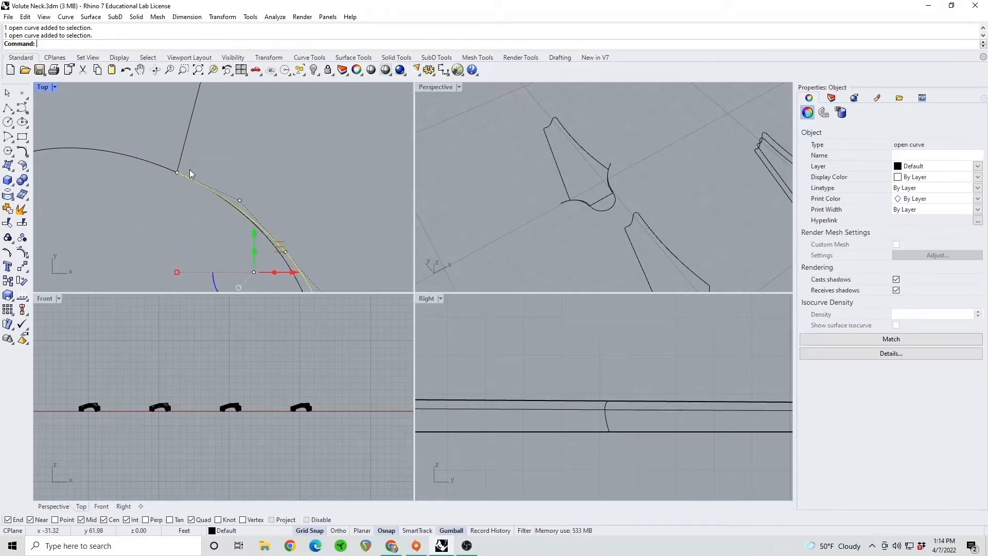
scroll(174, 170, up, 4)
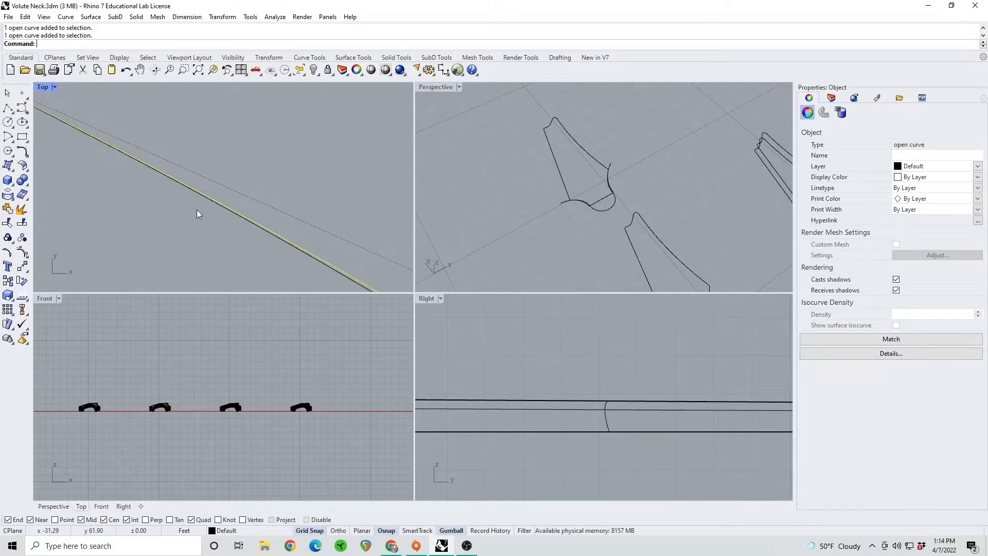
shift+right_drag(115, 156, 261, 224)
shift+right_click(24, 96)
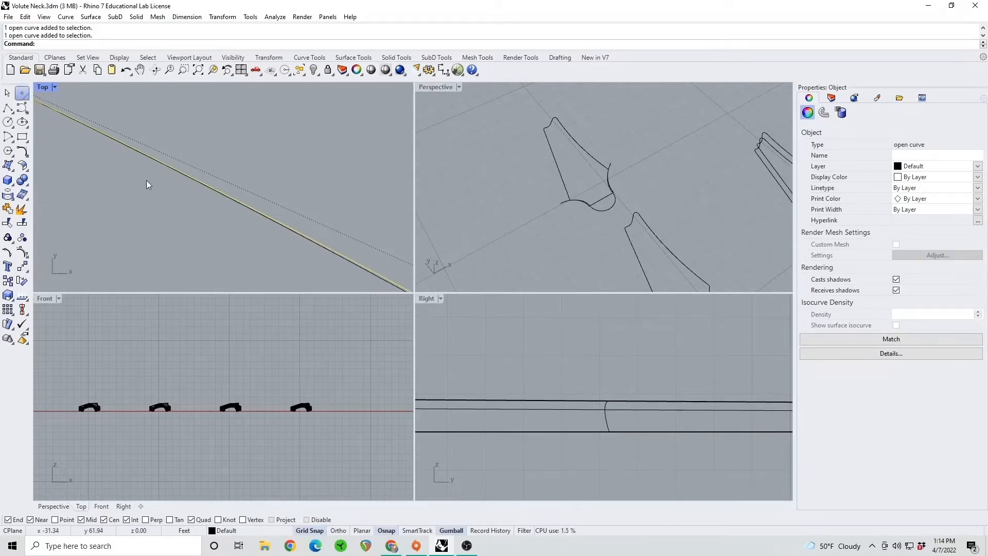
key(Escape)
scroll(188, 179, down, 8)
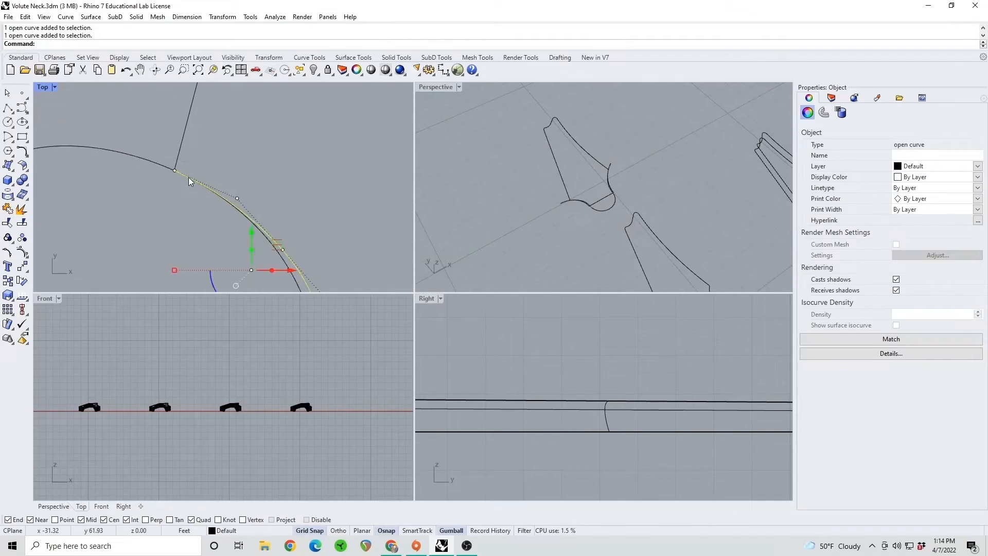
click(328, 215)
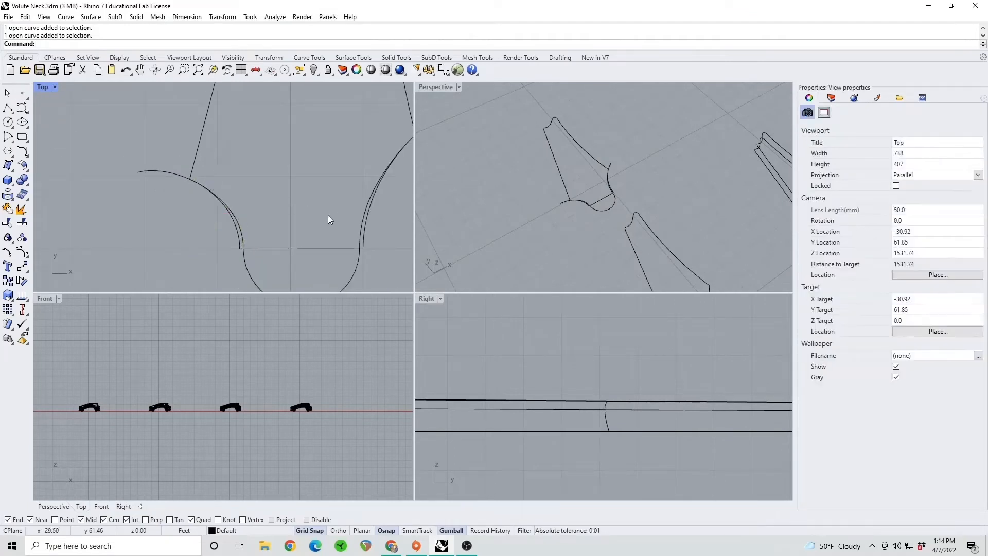
Delete the leftover extension curves that stick out beyond the headstock's side lines at both shoulders
right_drag(329, 215, 233, 227)
click(325, 147)
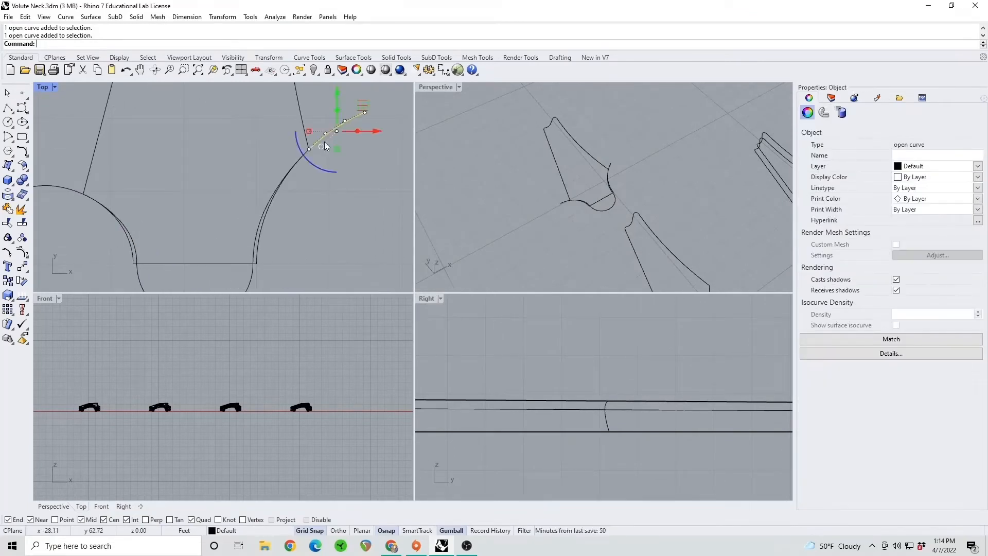
key(Delete)
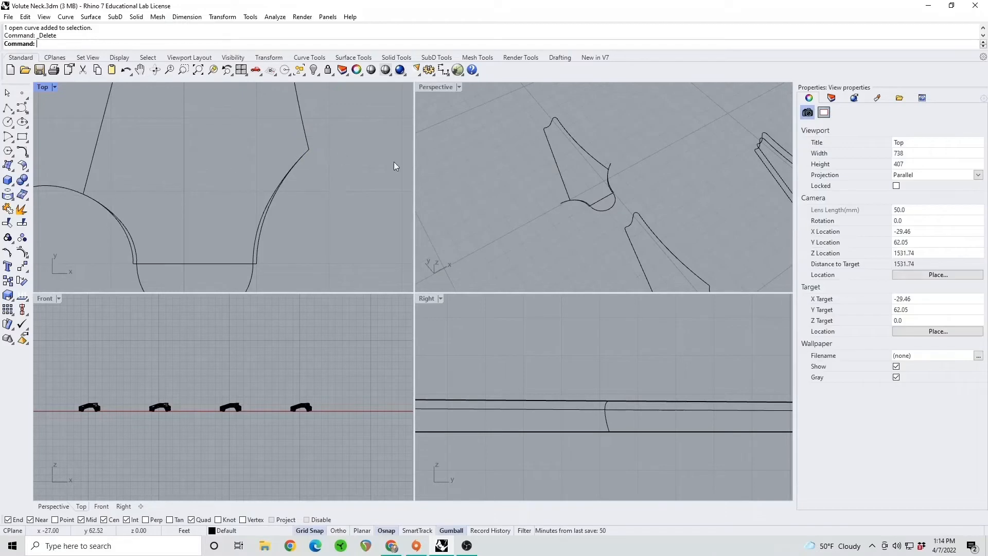
click(65, 186)
key(Delete)
scroll(239, 170, down, 5)
scroll(278, 164, up, 3)
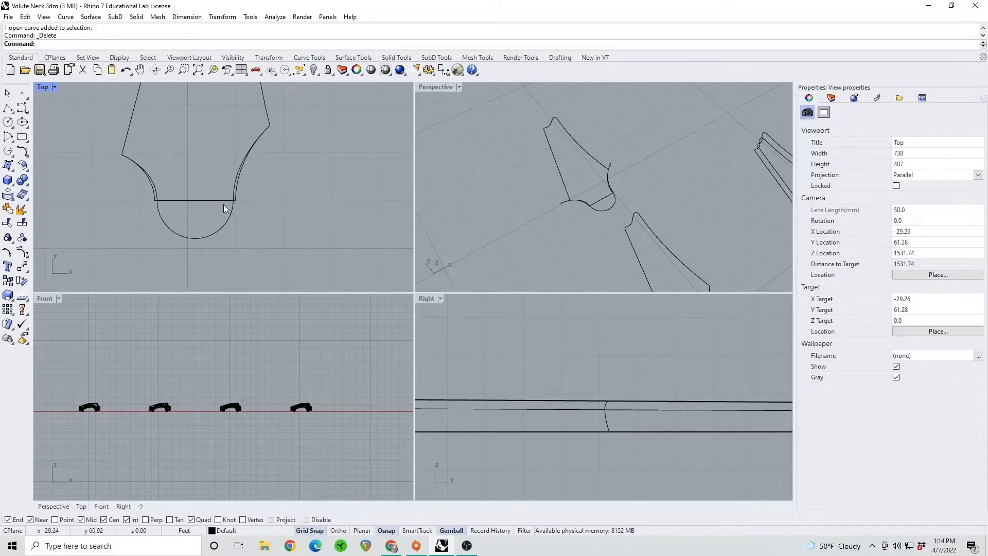
scroll(223, 204, up, 2)
click(221, 200)
shift+click(240, 191)
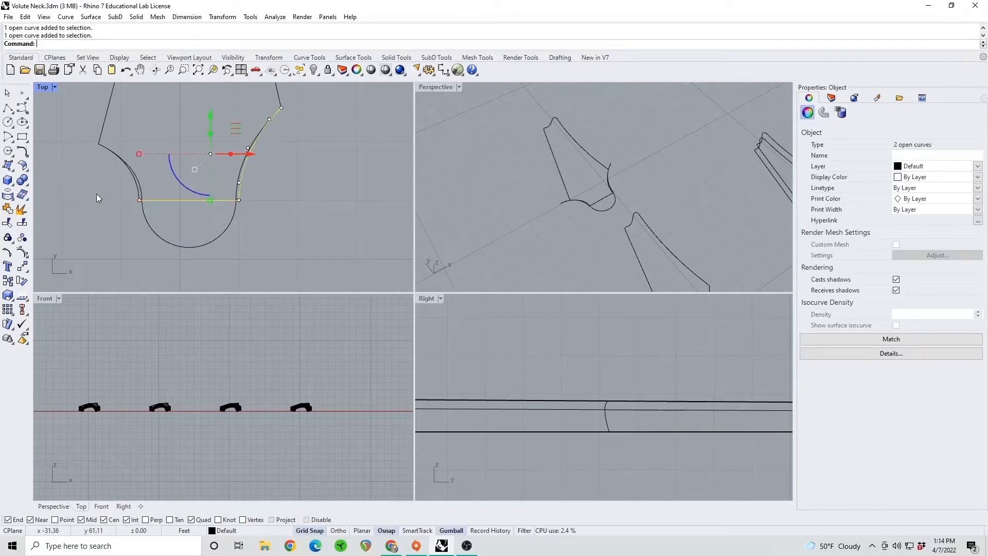
shift+click(131, 182)
right_drag(120, 137, 119, 169)
shift+click(111, 165)
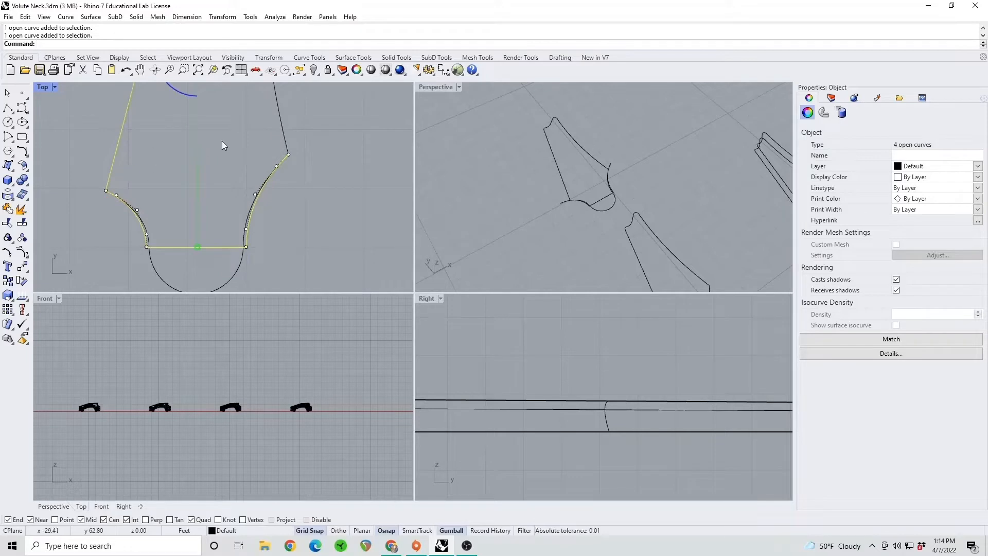
right_drag(238, 147, 214, 242)
shift+click(247, 184)
scroll(248, 184, down, 6)
Copy the headstock outline with its original shoulder curves and straight bottom line, and paste the duplicate in place
right_drag(252, 169, 275, 186)
shift+drag(275, 180, 167, 135)
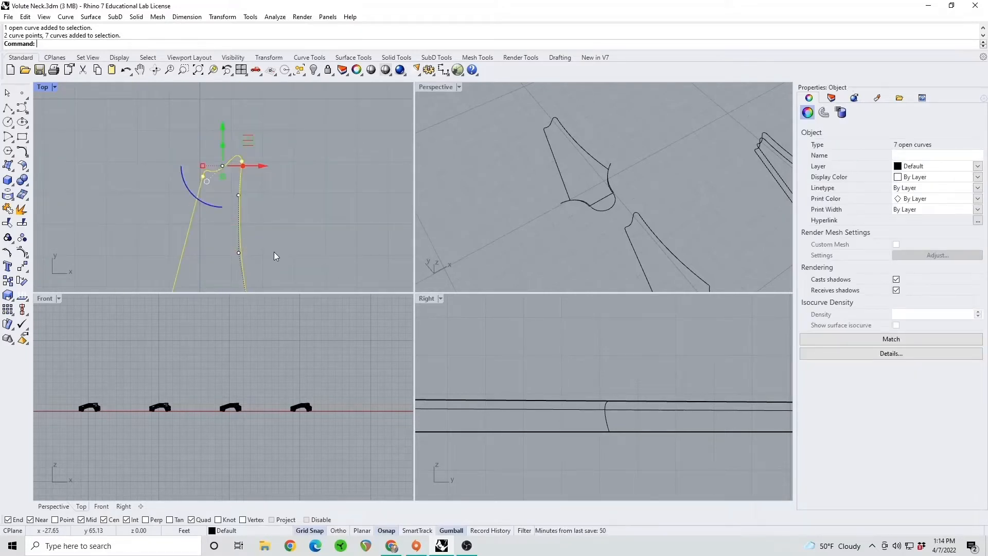
right_drag(274, 252, 283, 128)
scroll(258, 224, up, 6)
shift+click(232, 239)
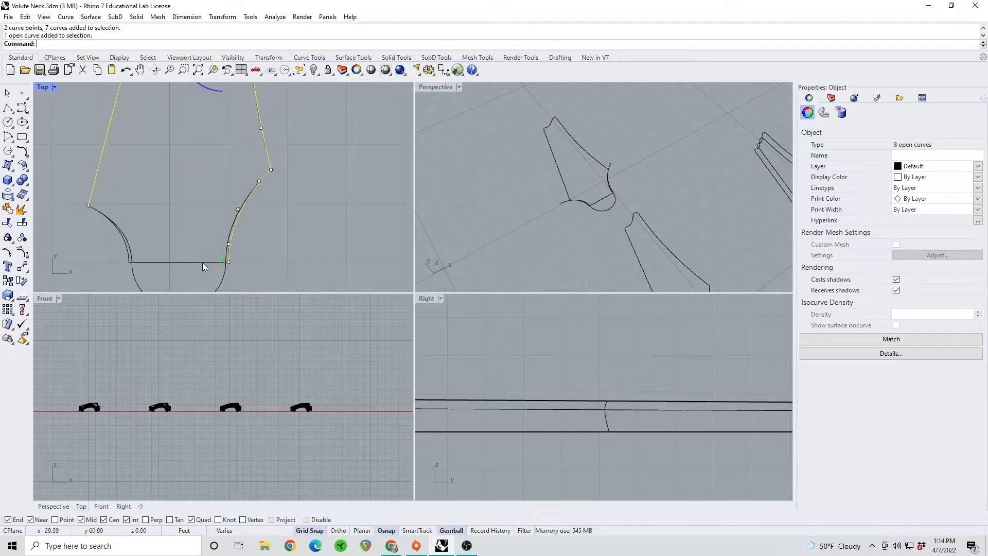
shift+click(203, 262)
shift+click(123, 247)
key(ctrl+c)
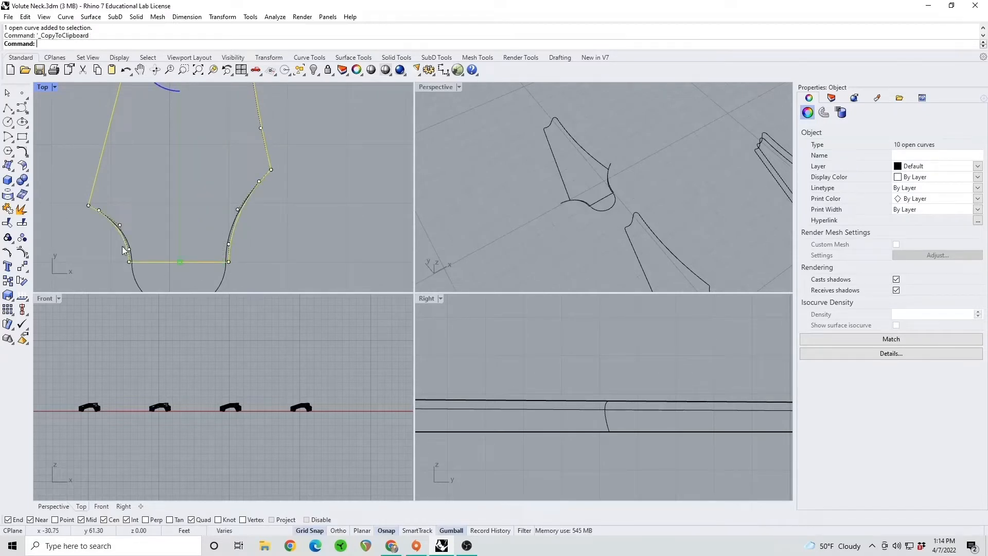
key(ctrl+v)
Move the pasted straight-ended outline sideways along X, clear of the rounded headstock outline
scroll(146, 224, down, 5)
right_drag(157, 216, 174, 176)
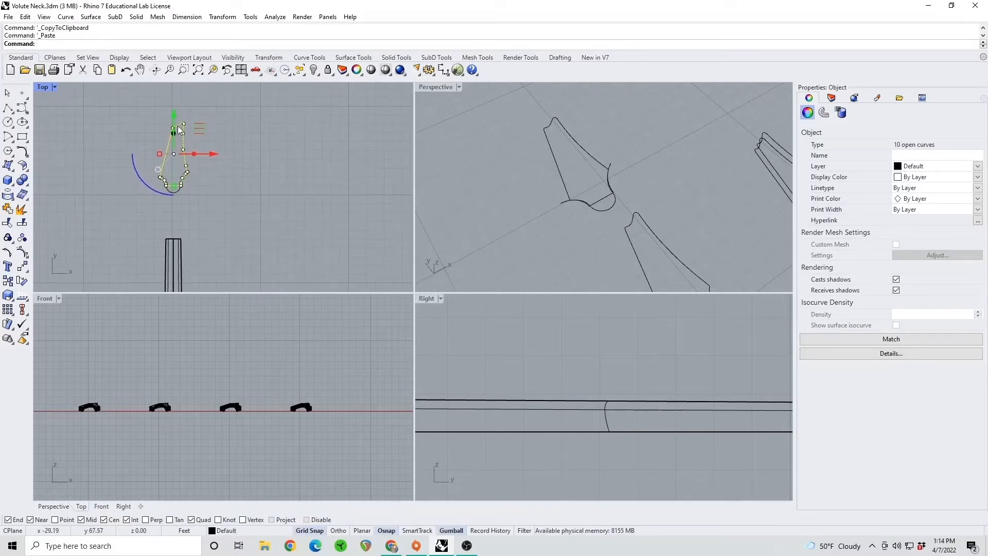
drag(216, 154, 260, 157)
click(223, 193)
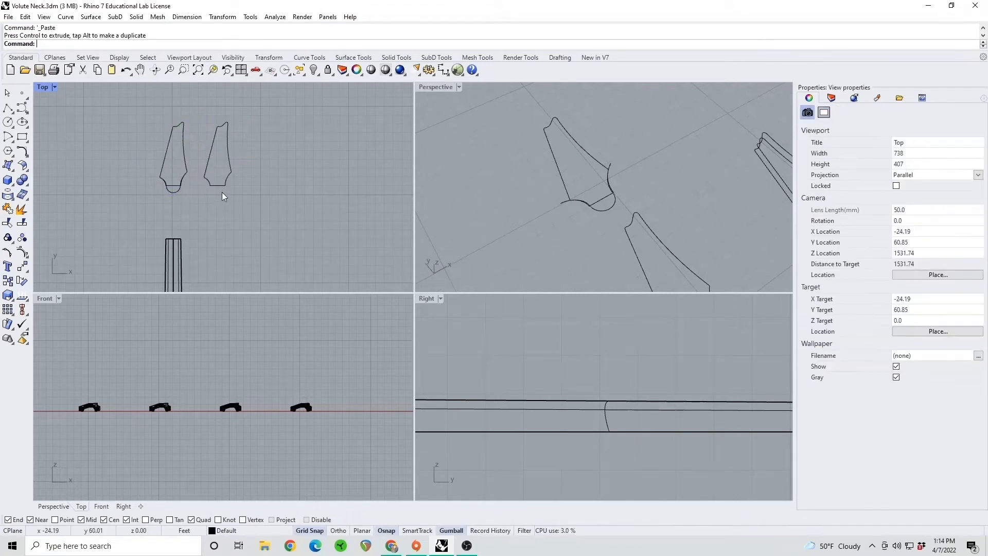
Delete the straight bottom line and both original shoulder curves from the rounded headstock, keeping the arc blends
right_drag(183, 190, 184, 193)
scroll(184, 191, up, 4)
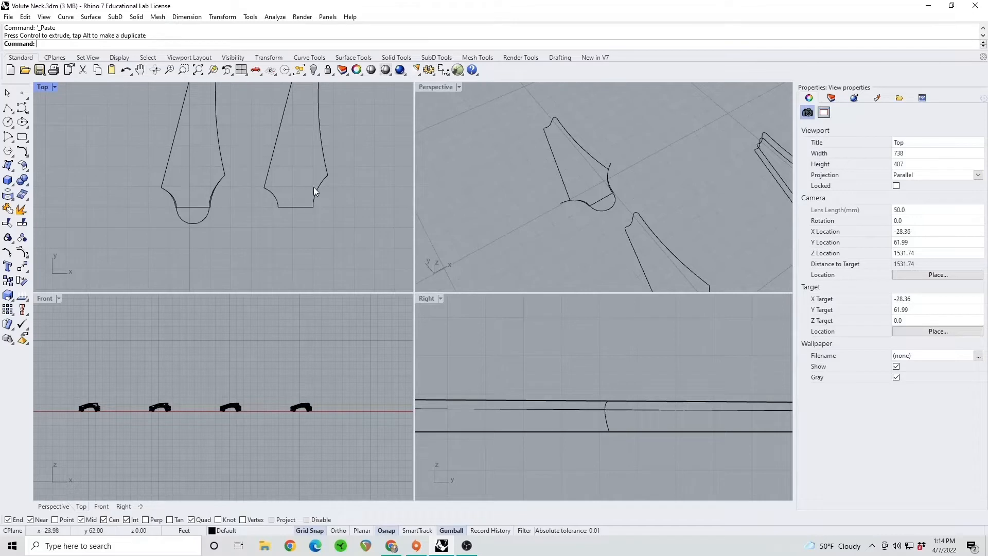
scroll(198, 202, up, 3)
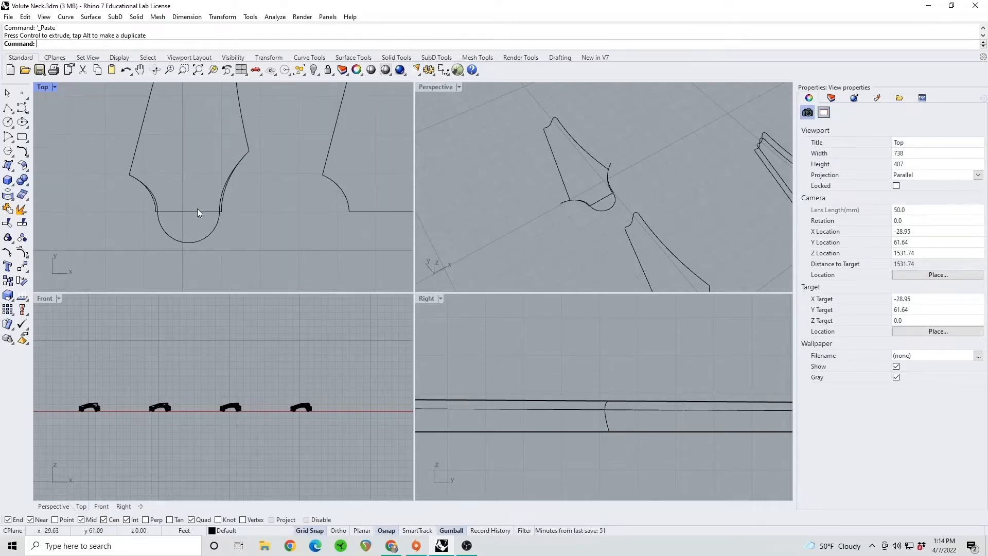
click(196, 209)
key(Delete)
scroll(223, 203, up, 1)
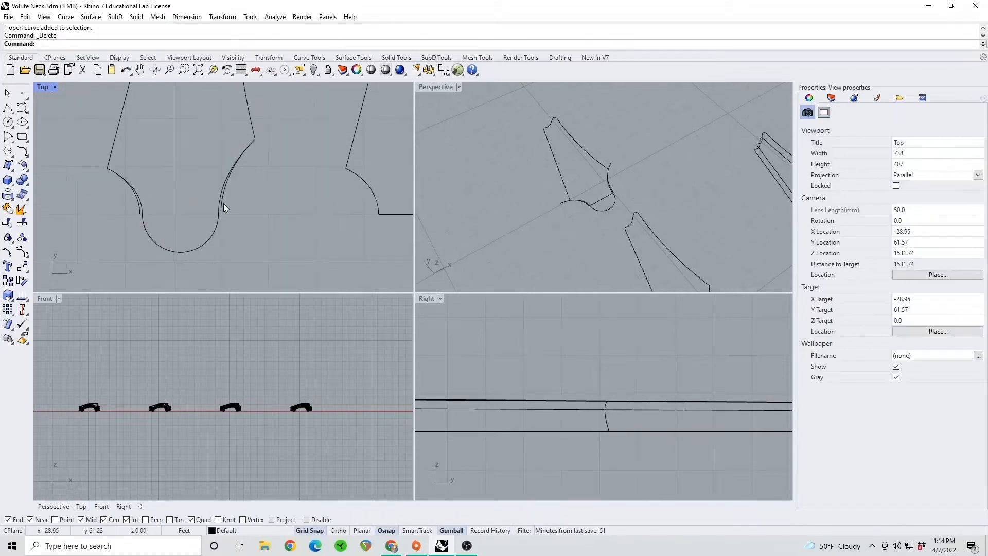
click(220, 202)
key(Delete)
click(134, 198)
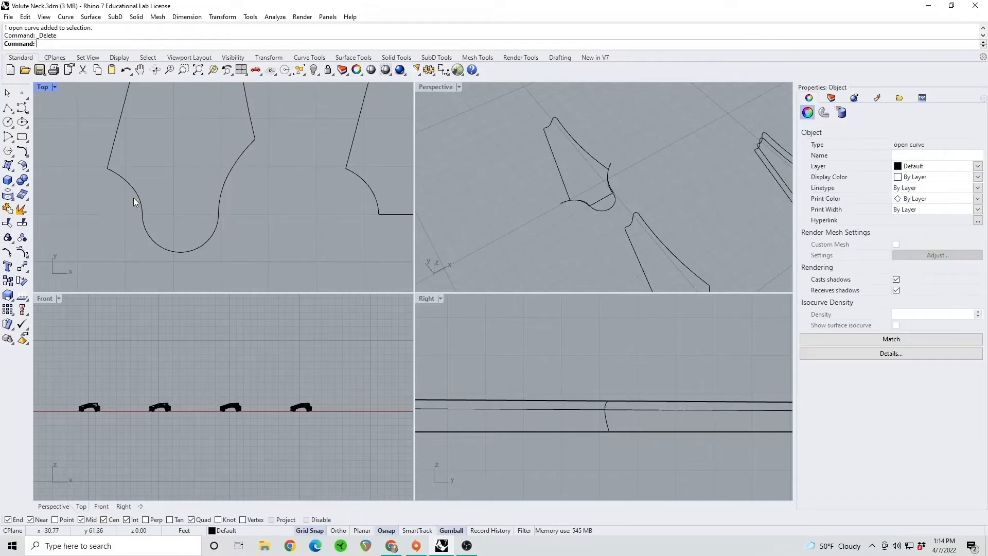
key(Delete)
Join the rounded headstock's curves into one closed curve and move it along X onto the straight-ended copy
scroll(122, 207, down, 3)
drag(173, 235, 90, 89)
click(7, 207)
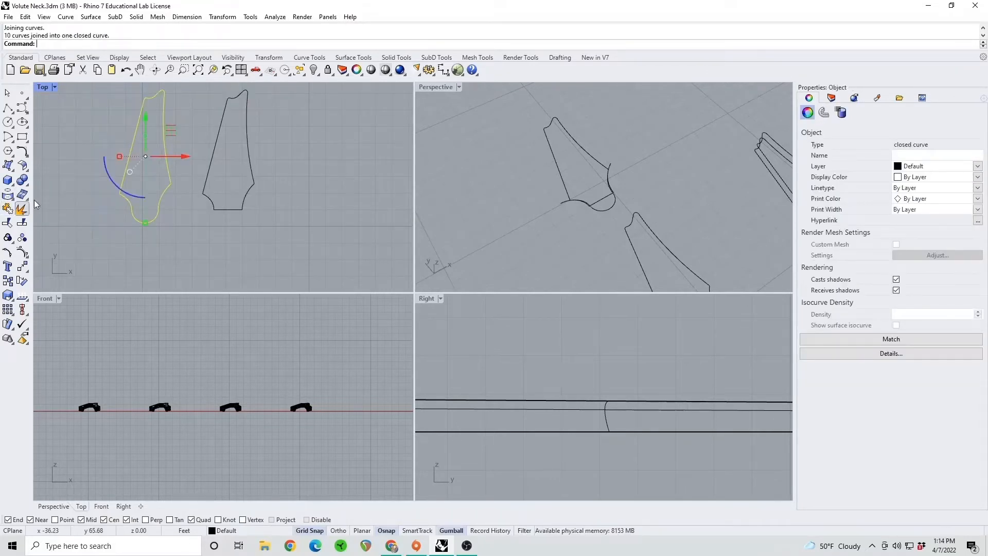
drag(191, 155, 277, 165)
click(289, 225)
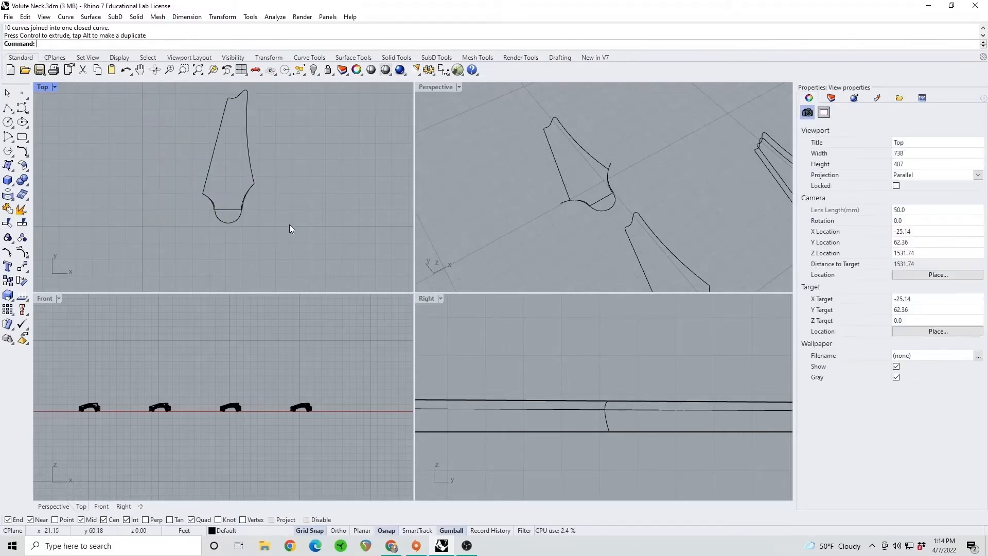
Move the overlaid headstock outlines back in line with the neck and shift them closer to its end
drag(290, 236, 111, 75)
scroll(218, 168, down, 4)
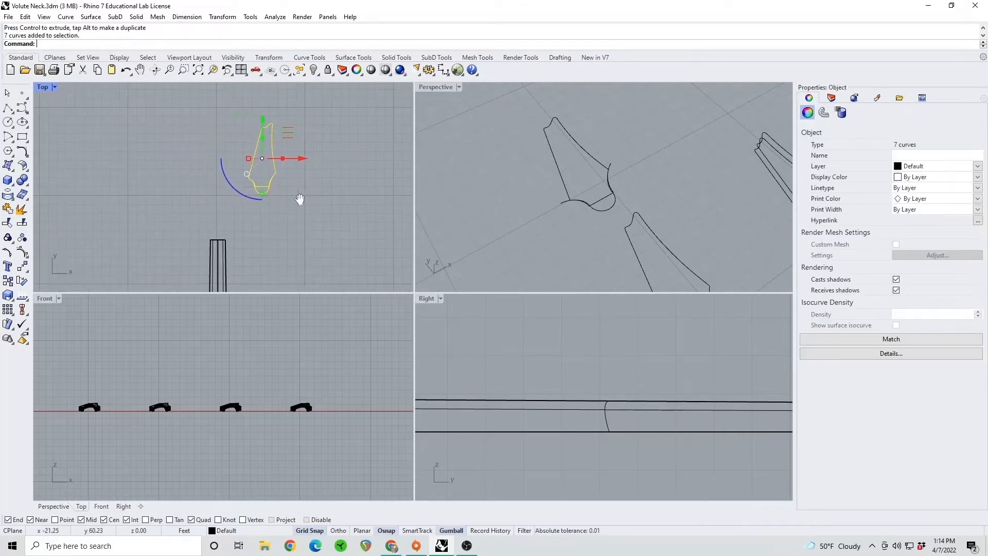
drag(306, 158, 262, 158)
drag(218, 118, 220, 140)
key(Escape)
Move the four leftover tip curves of the straight-ended outline to line up with the rest of the headstock
drag(287, 132, 259, 120)
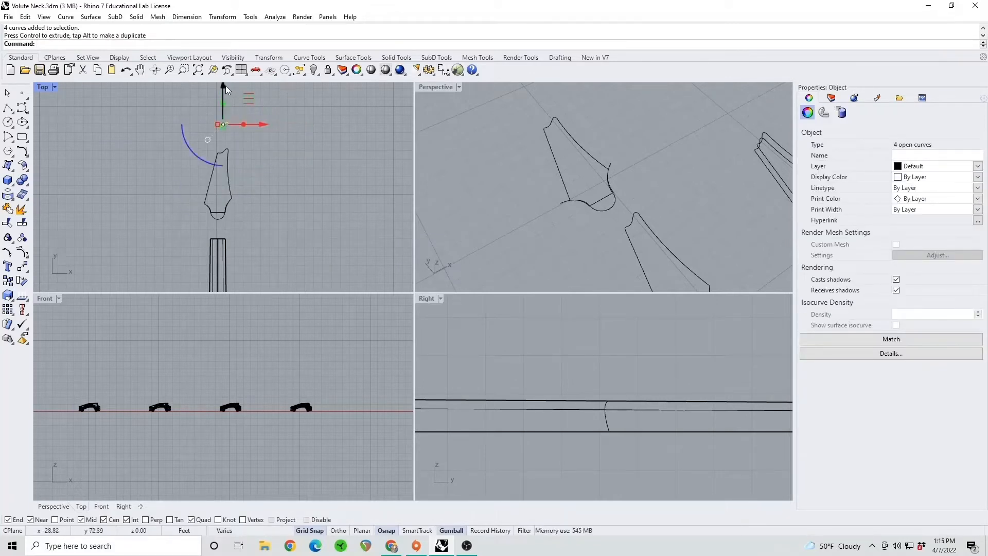
drag(225, 85, 222, 117)
key(Escape)
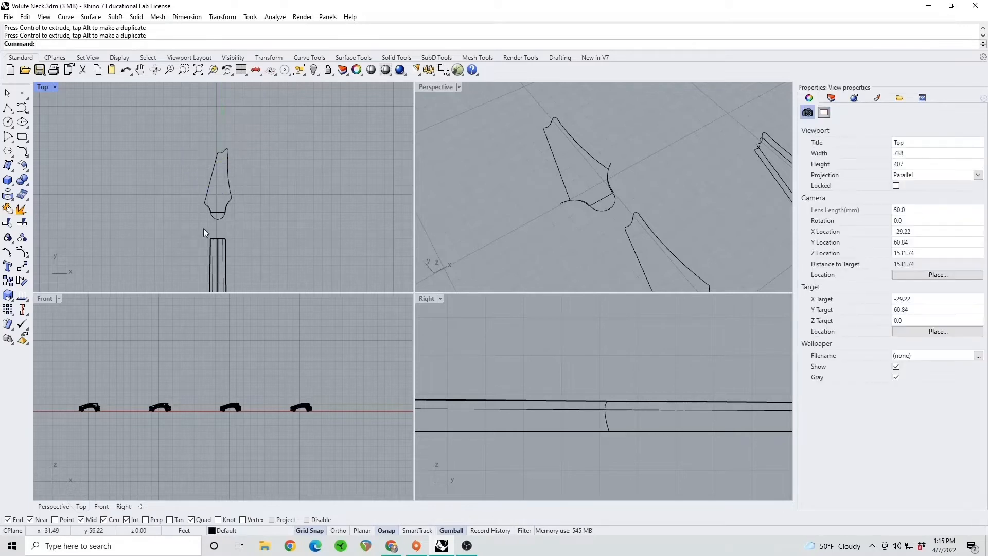
Raise the closed rounded headstock outline by 0.5 along Z, above the straight-ended outline
scroll(217, 206, up, 3)
scroll(568, 201, down, 13)
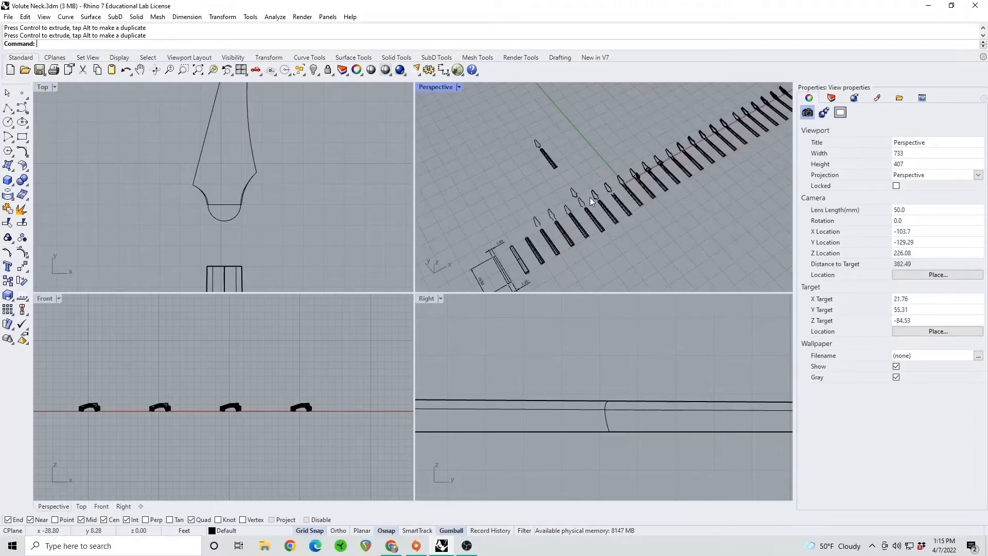
shift+right_drag(593, 203, 558, 232)
scroll(560, 217, up, 8)
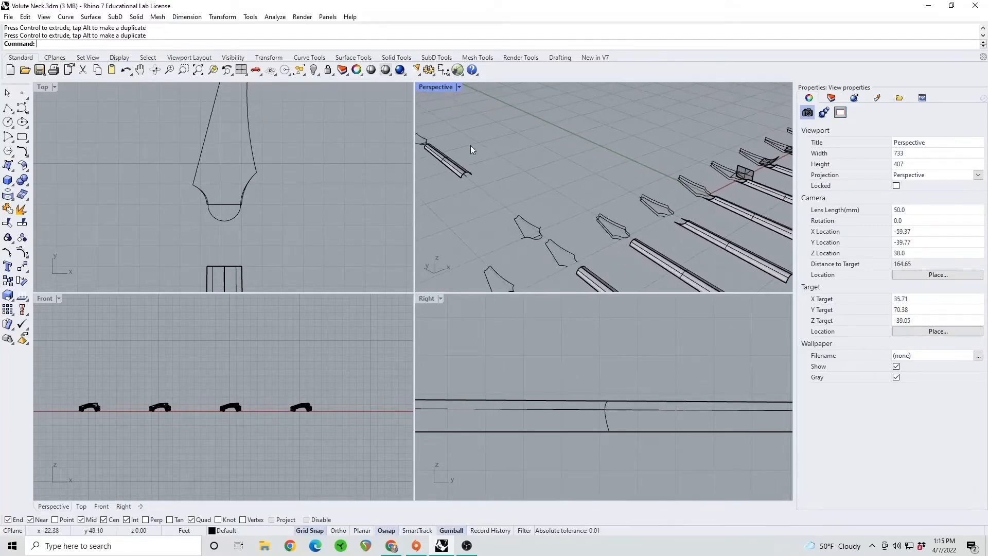
scroll(518, 224, up, 8)
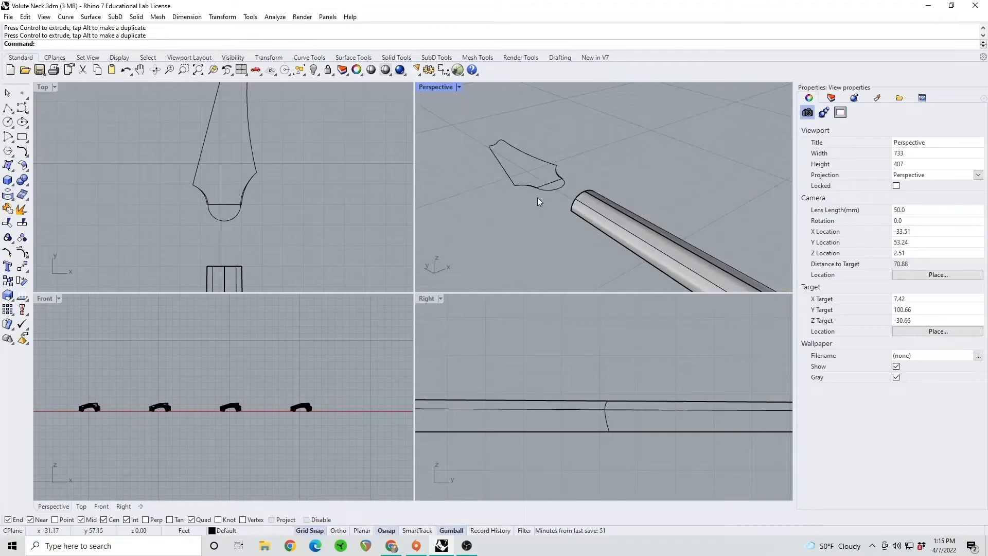
scroll(537, 197, down, 2)
right_drag(561, 196, 733, 192)
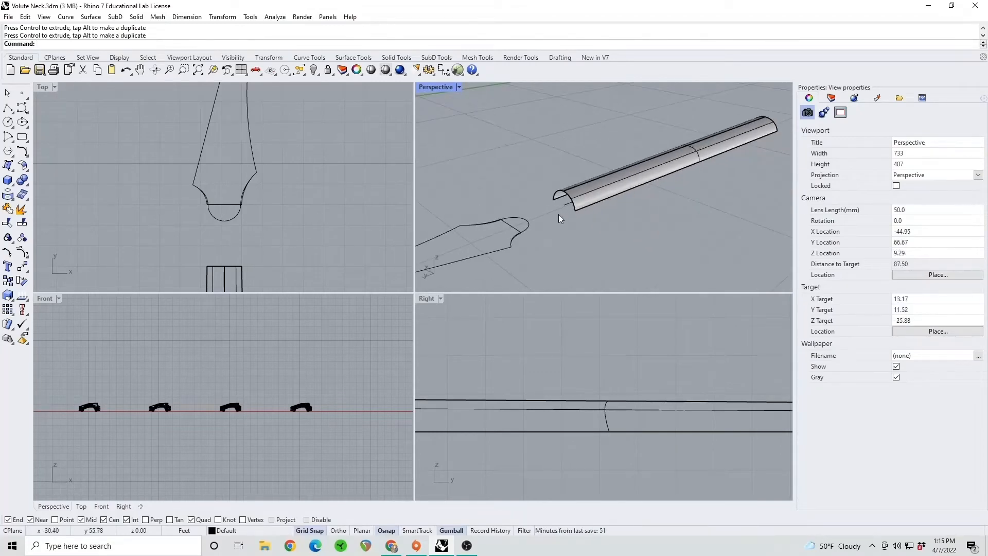
mouse_move(558, 214)
right_down()
mouse_move(574, 220)
mouse_move(558, 227)
mouse_move(576, 213)
right_up()
click(555, 228)
click(617, 172)
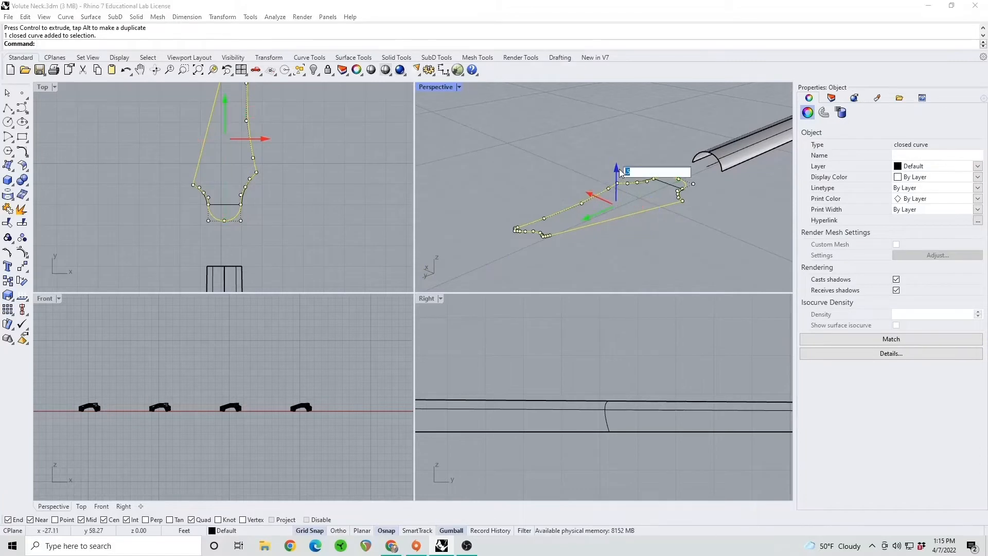
key(Return)
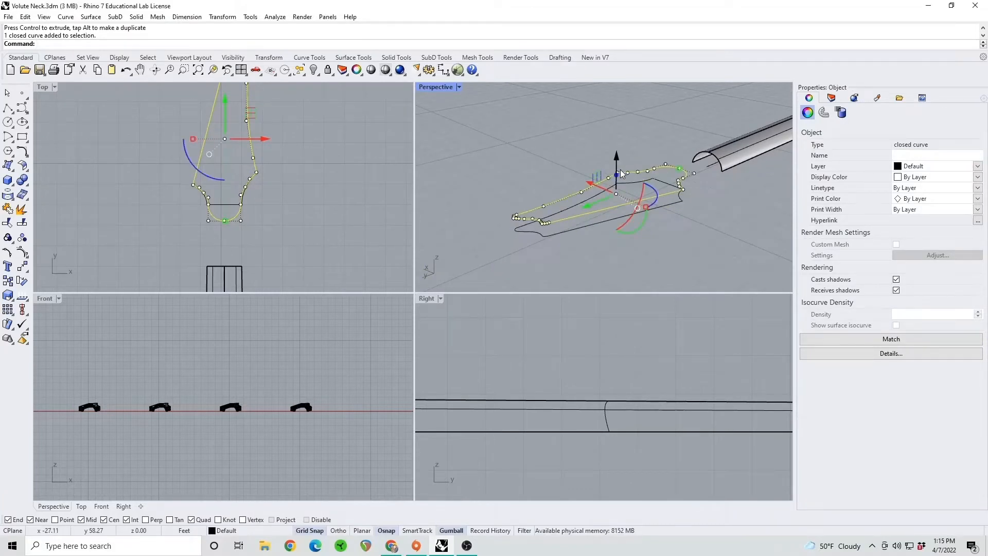
click(600, 257)
Join the ten curves of the lower straight-ended headstock outline into one closed curve
right_drag(600, 256, 571, 193)
click(580, 196)
drag(664, 218, 471, 187)
click(23, 209)
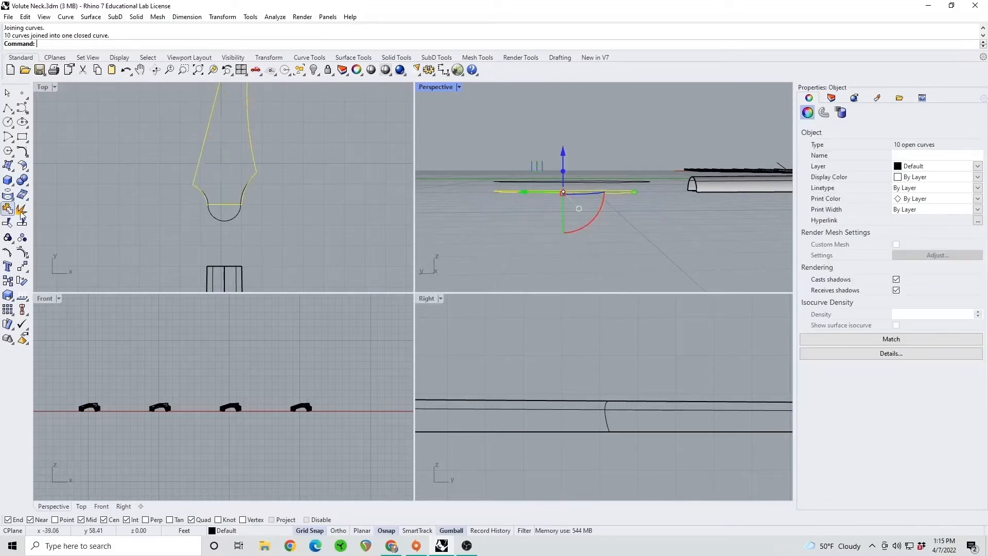
click(302, 223)
drag(290, 208, 178, 138)
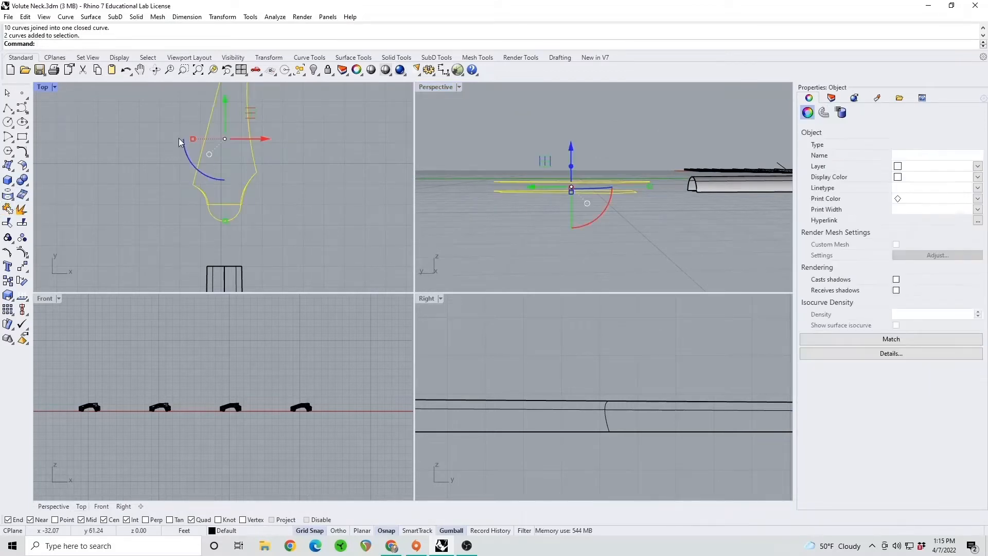
click(279, 185)
Extract the U-direction isocurve running lengthwise along the crest of the neck surface
right_drag(695, 225, 613, 243)
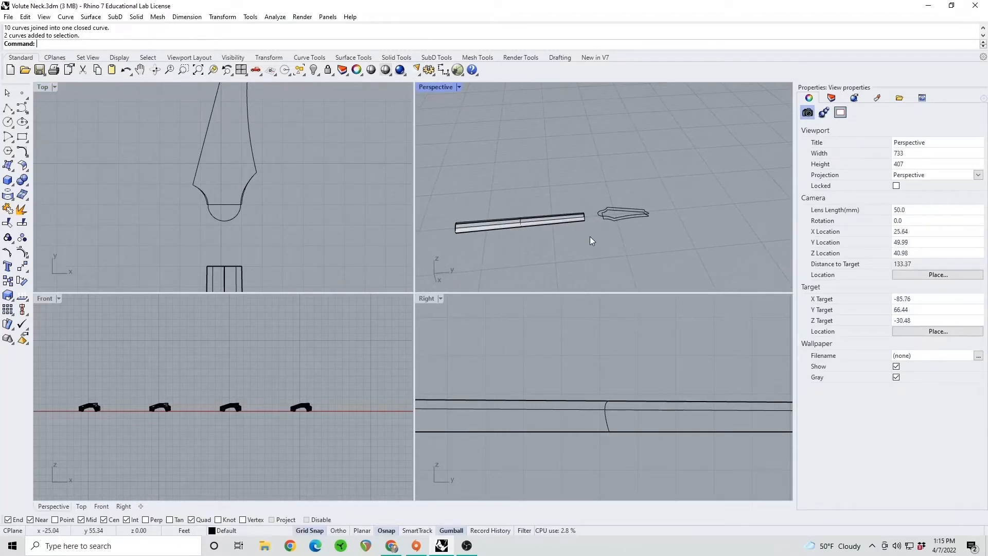
text(ExtractIsocurve)
key(Return)
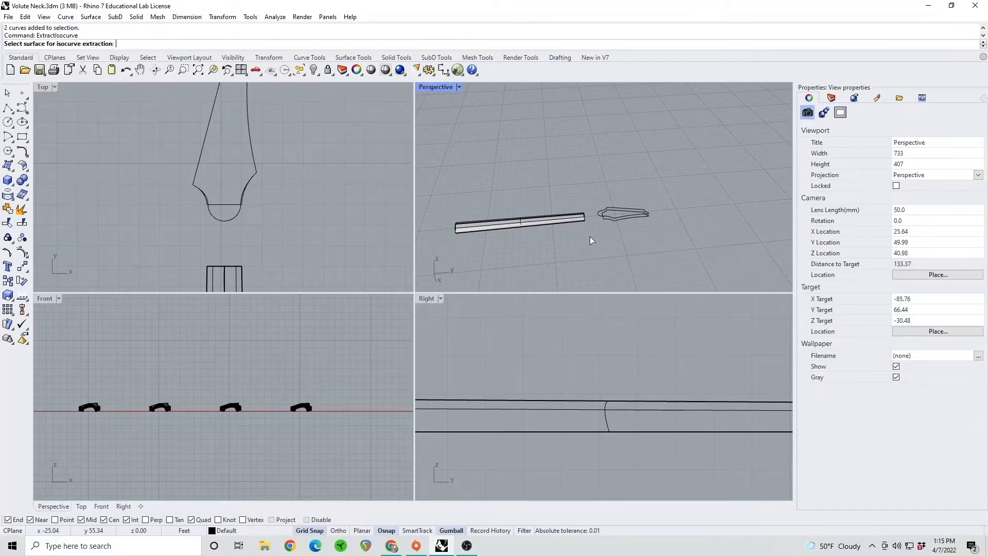
right_drag(613, 167, 571, 214)
scroll(571, 215, up, 4)
click(586, 211)
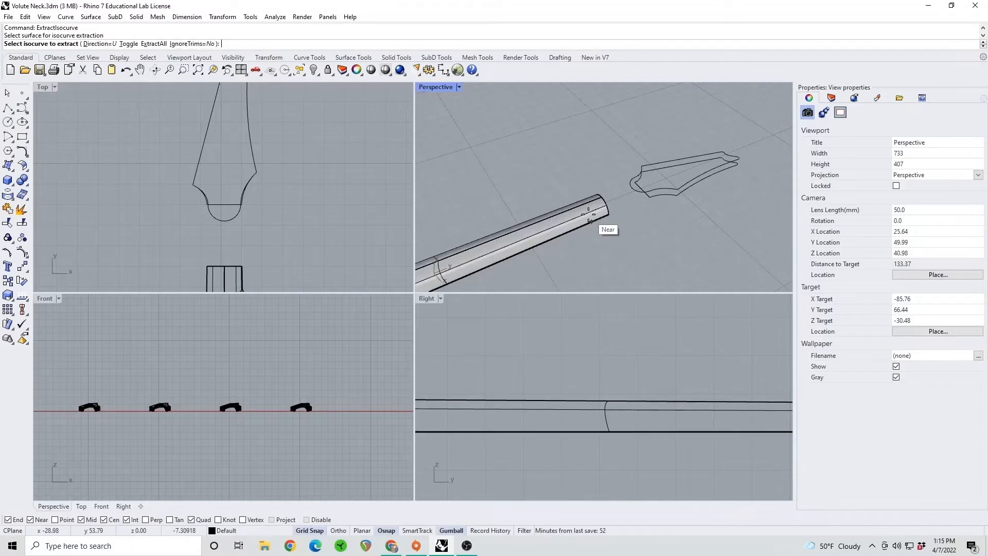
scroll(596, 206, up, 4)
scroll(599, 206, down, 3)
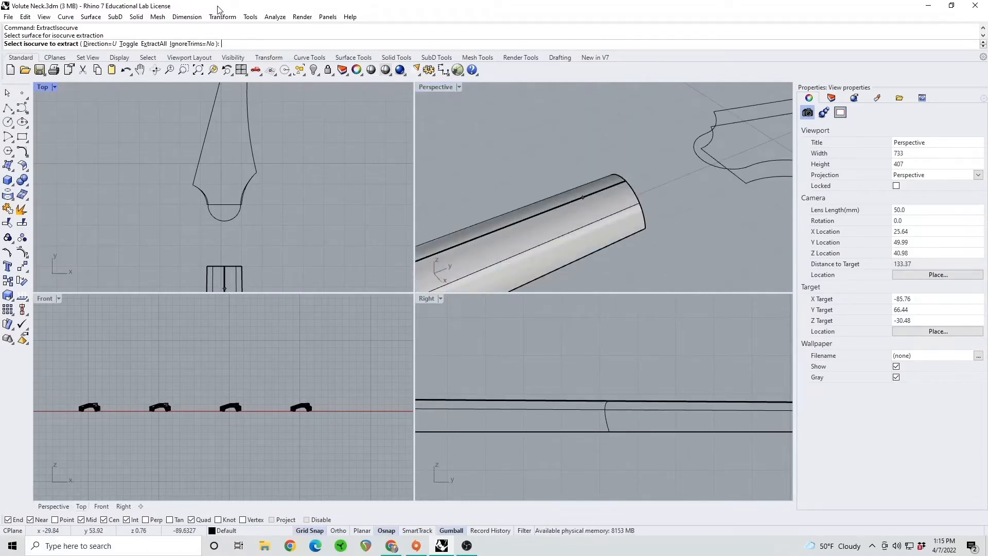
click(97, 43)
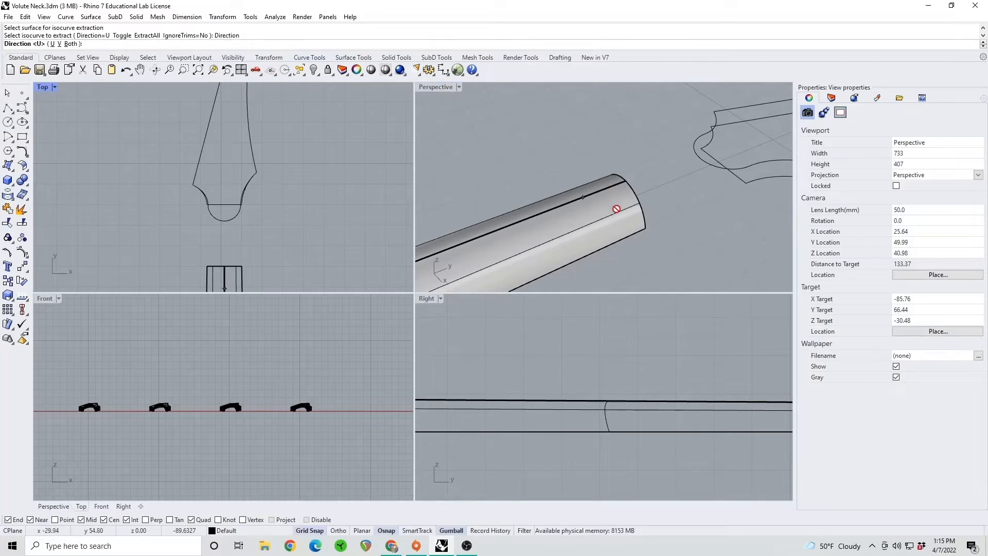
click(60, 43)
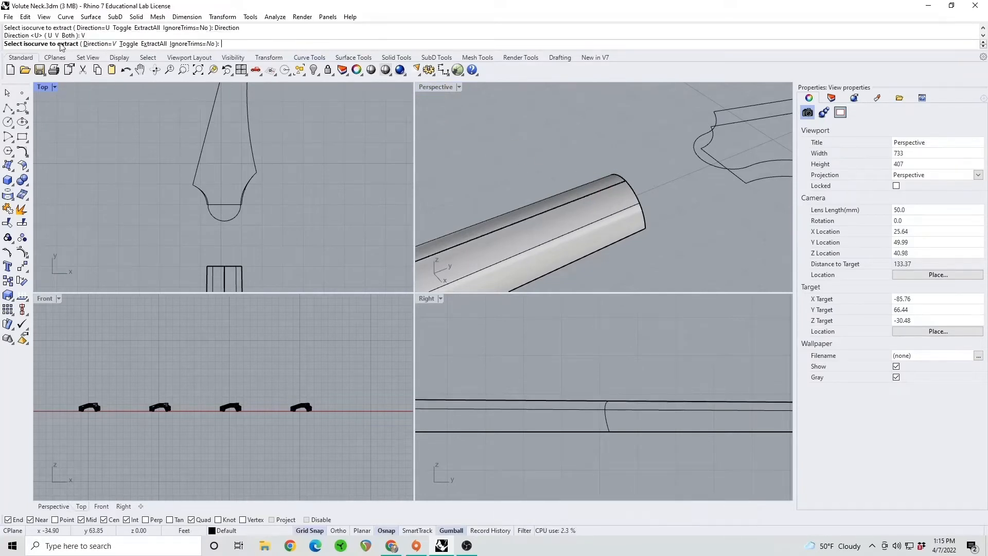
click(599, 192)
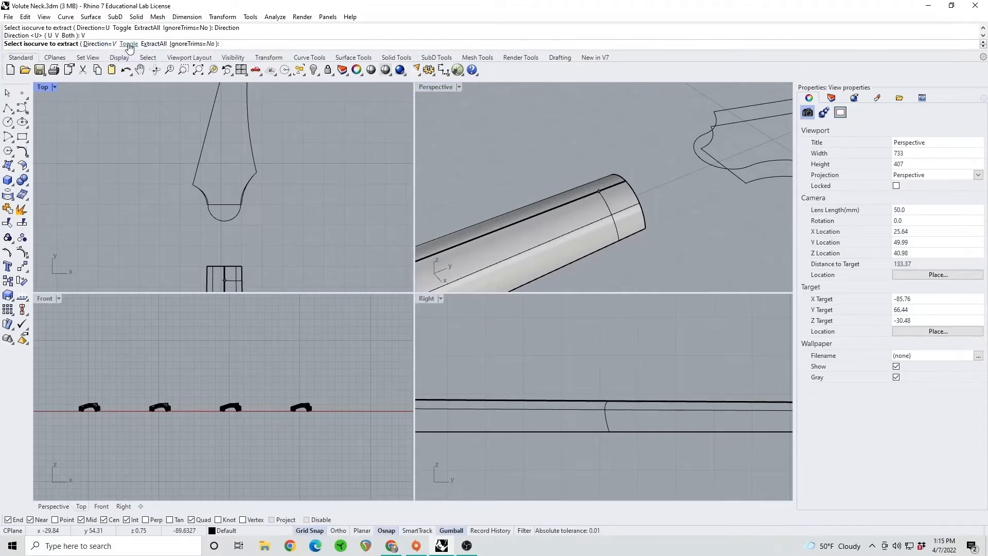
click(128, 43)
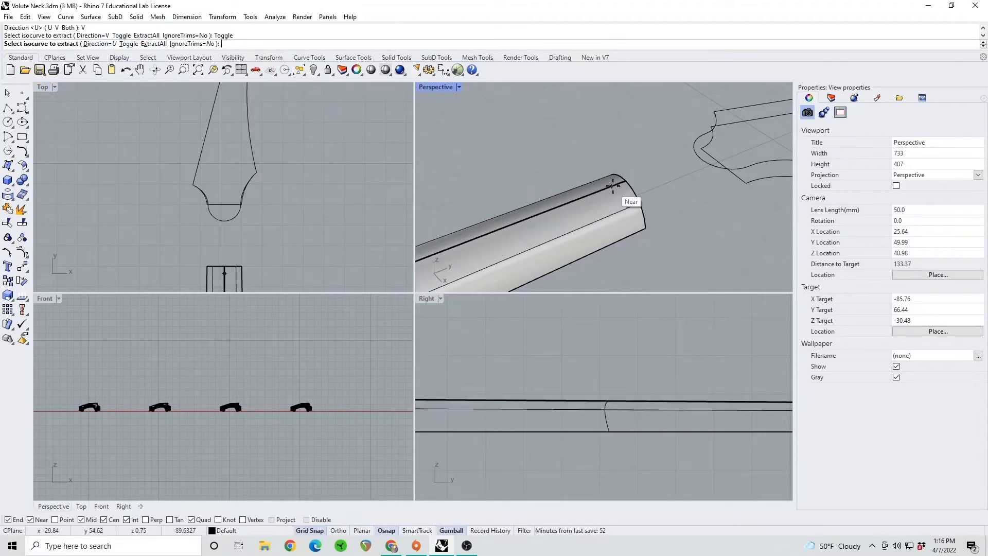
click(624, 182)
key(Return)
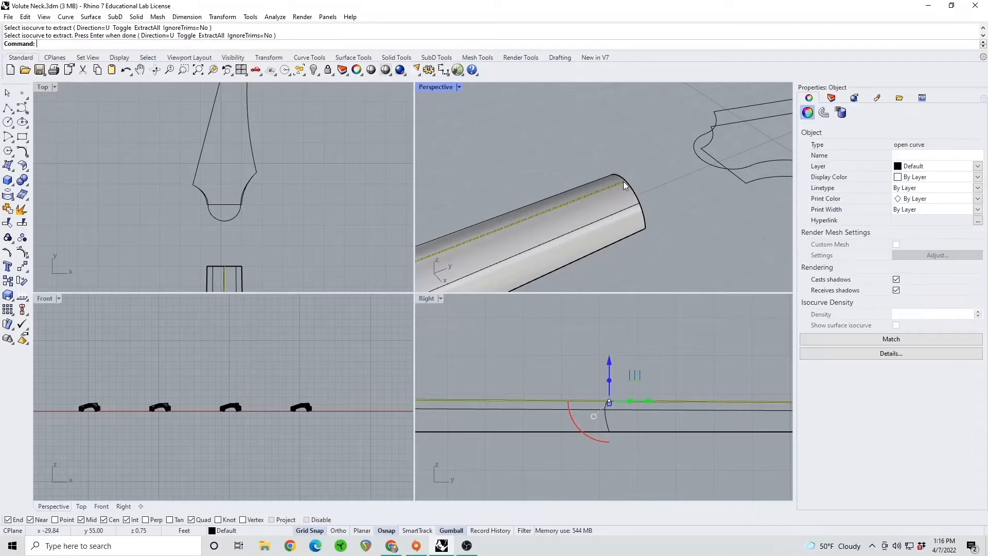
Draw a straight line about 4 ft long across the neck, 2 ft back from its headstock end at y 53
click(643, 170)
mouse_move(647, 169)
right_down()
mouse_move(632, 176)
mouse_move(640, 183)
mouse_move(663, 168)
right_up()
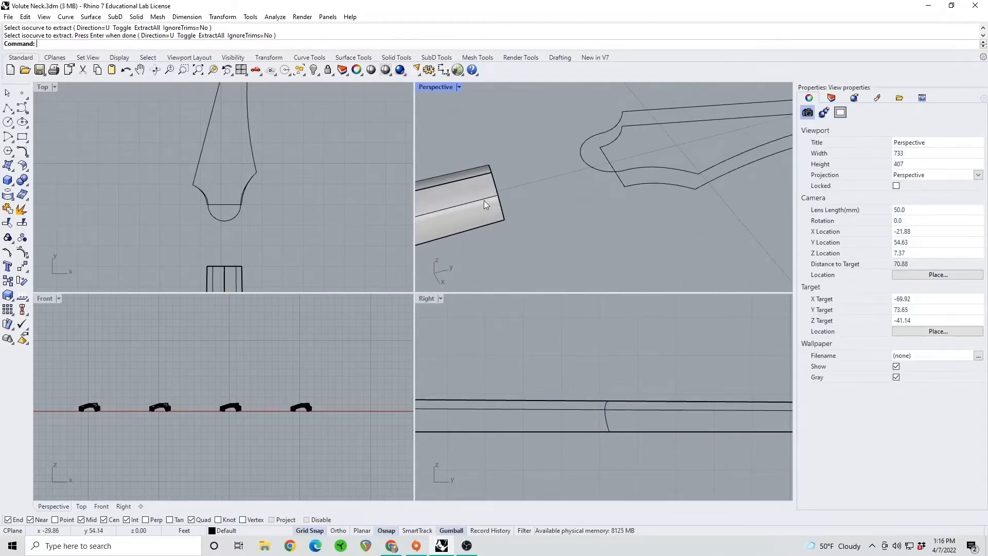
shift+right_drag(484, 200, 514, 170)
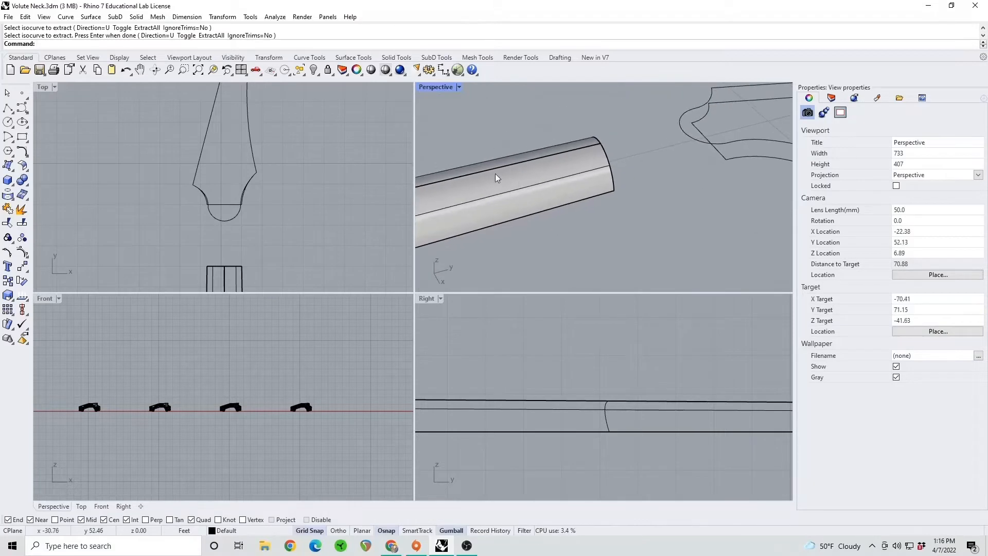
click(8, 108)
right_drag(347, 261, 253, 260)
click(254, 262)
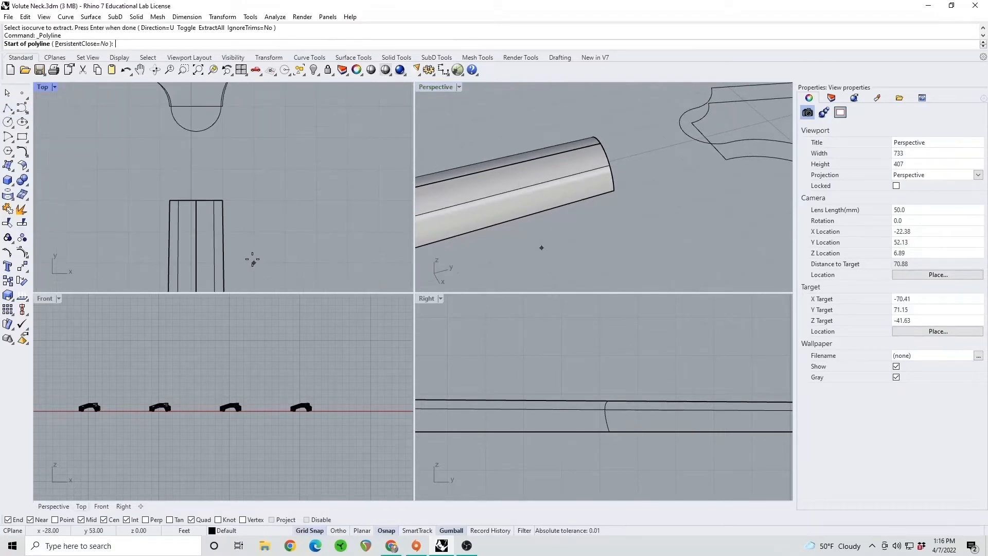
click(130, 263)
key(Return)
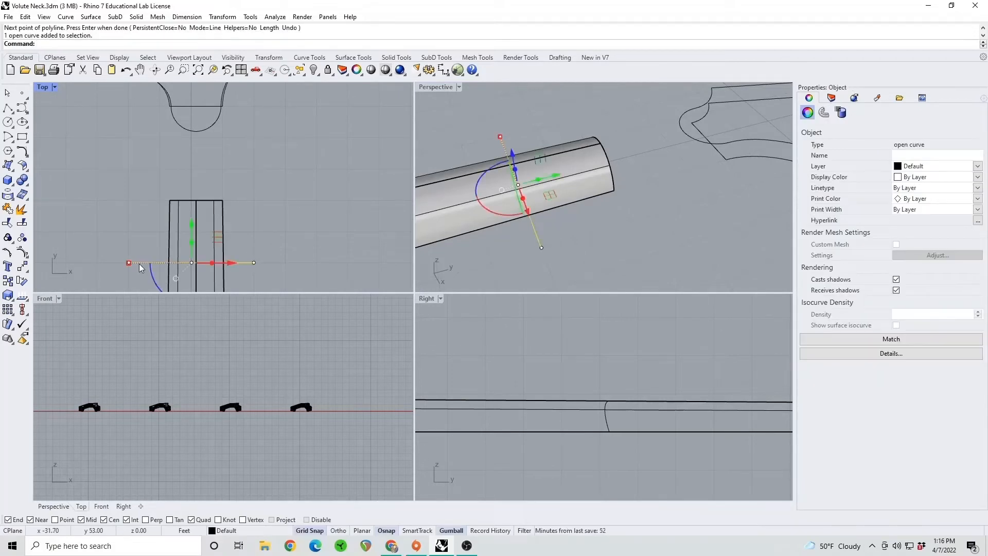
Extrude the cross line vertically into a surface that passes completely through the neck
text(Extrudecrv)
key(Return)
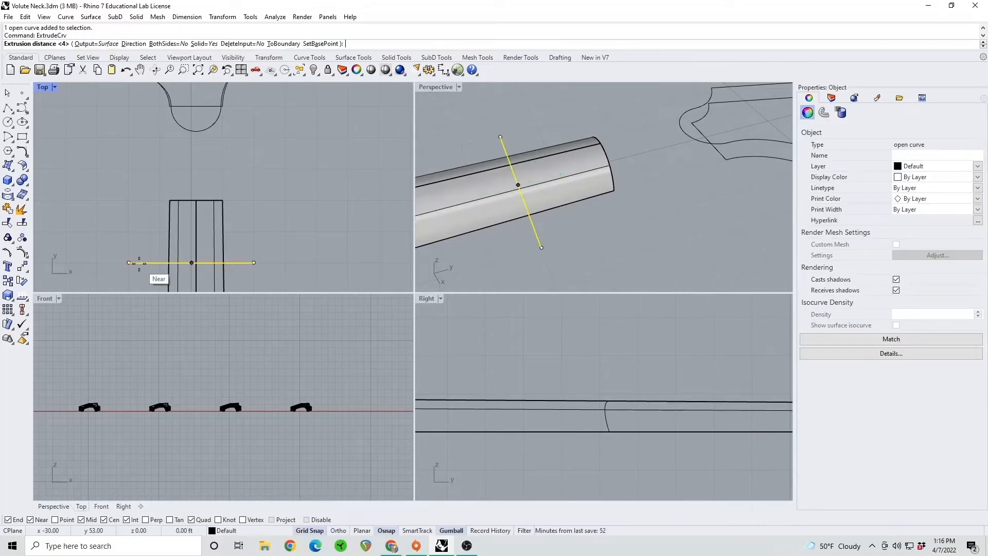
scroll(640, 380, down, 3)
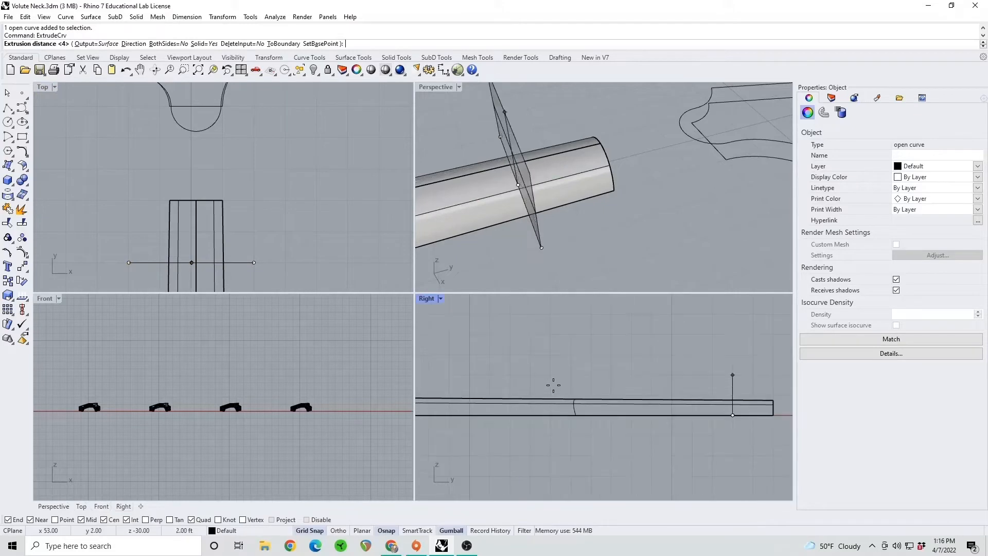
click(639, 368)
click(595, 193)
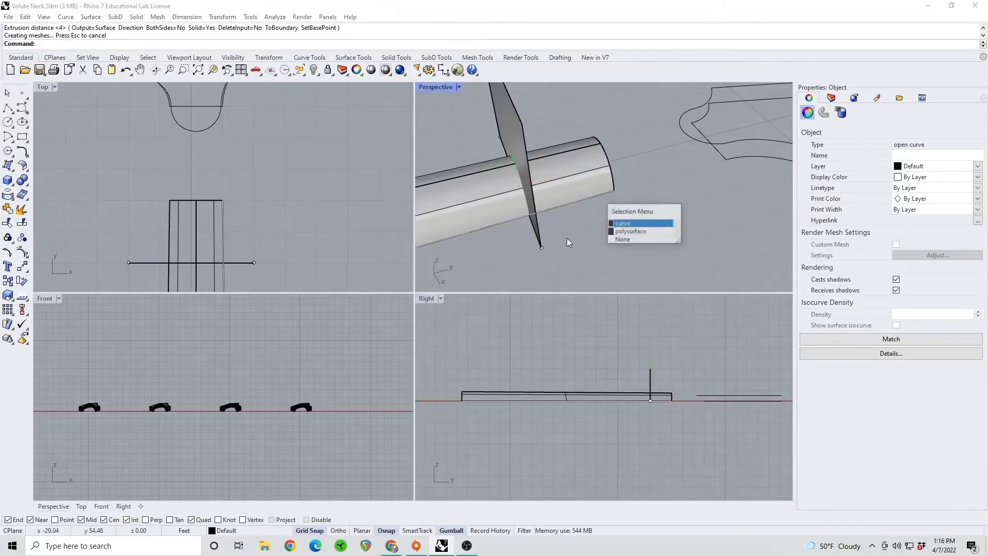
click(626, 184)
Split the extracted crest isocurve using the extruded vertical surface as the cutting object
click(23, 223)
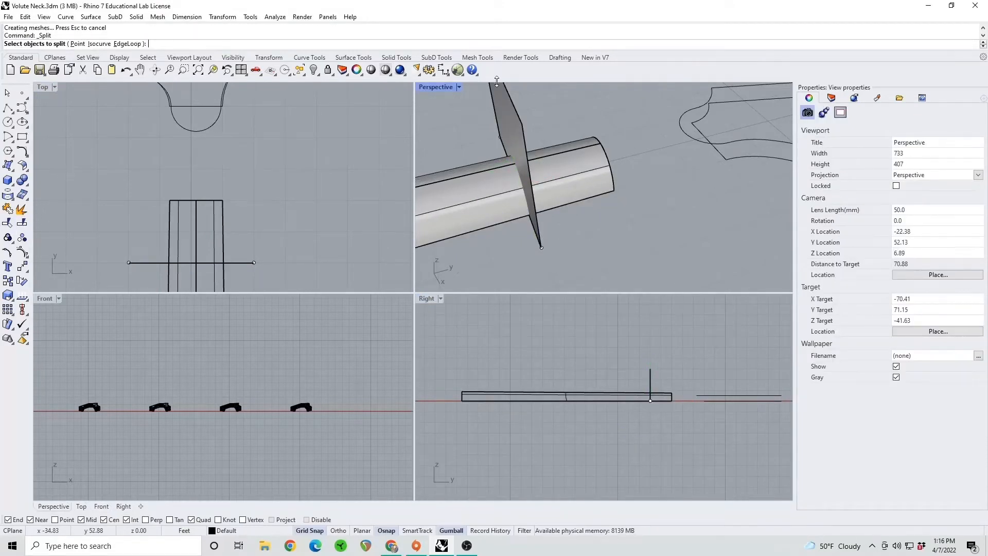
click(574, 150)
click(576, 150)
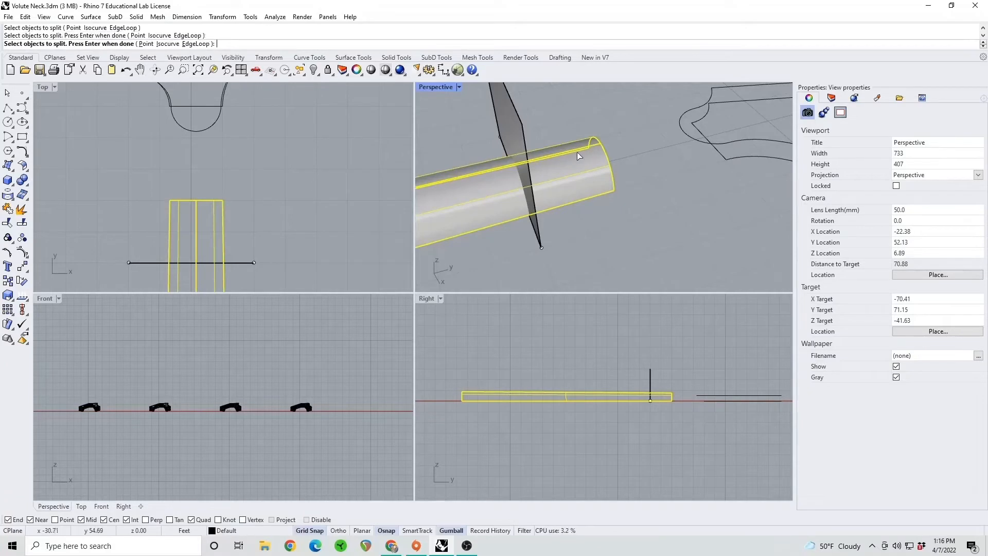
ctrl+click(577, 164)
key(Return)
click(511, 122)
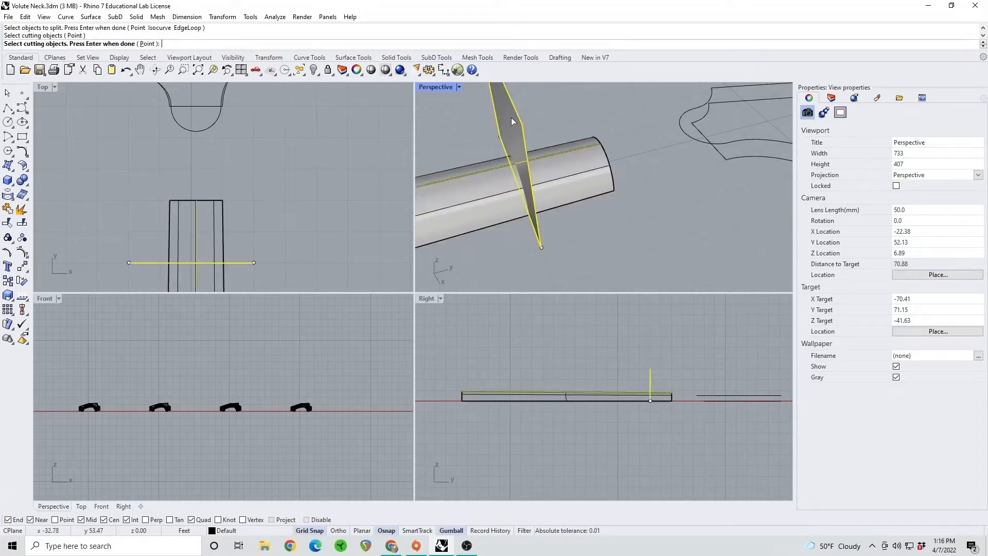
key(Return)
Delete the isocurve's longer piece, the cutting surface and its cross line, keeping the short piece at the neck's end
click(509, 166)
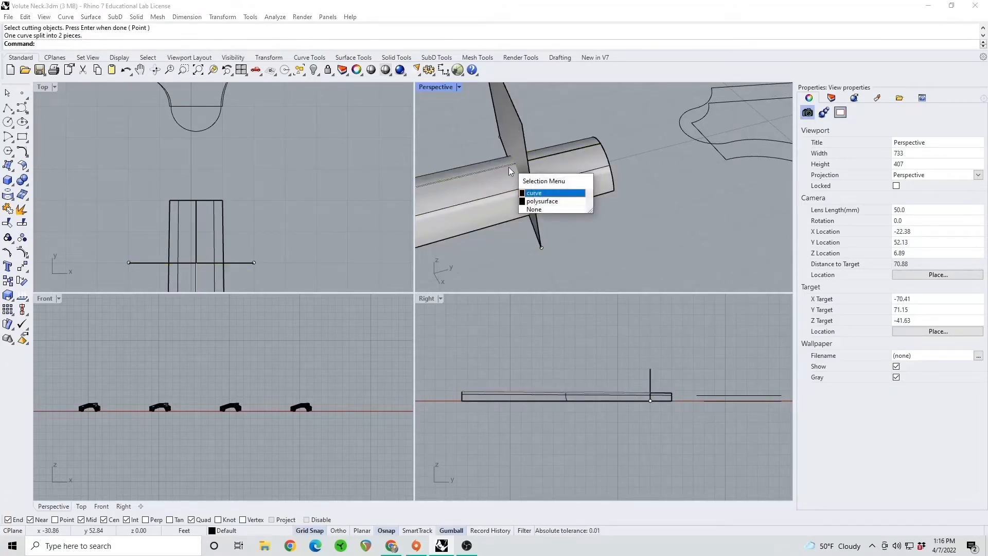
click(539, 193)
key(Delete)
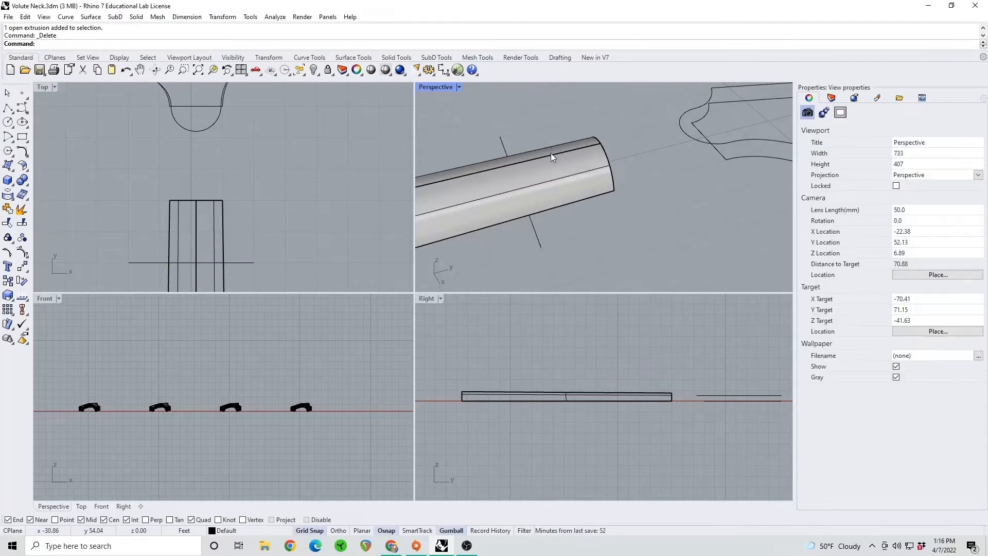
click(551, 152)
click(568, 181)
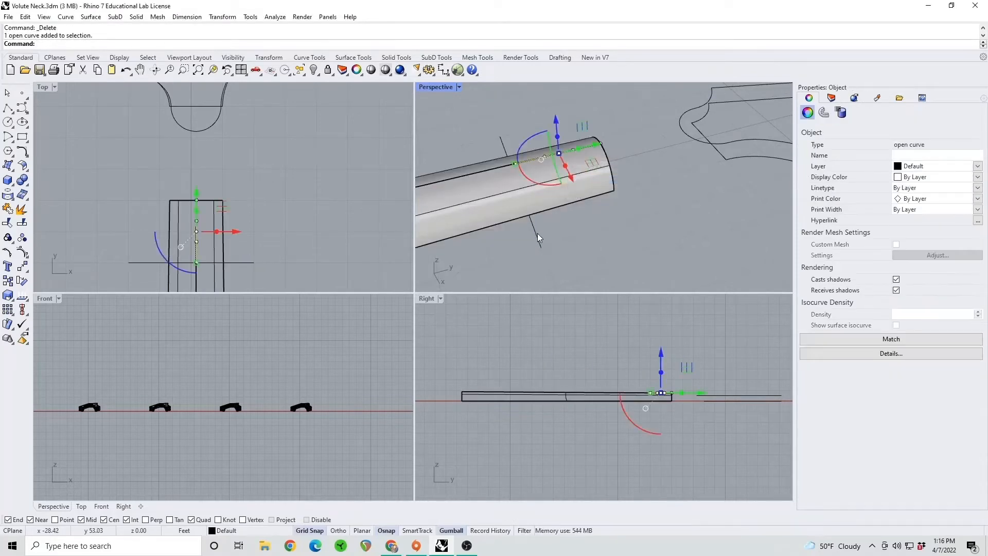
key(Delete)
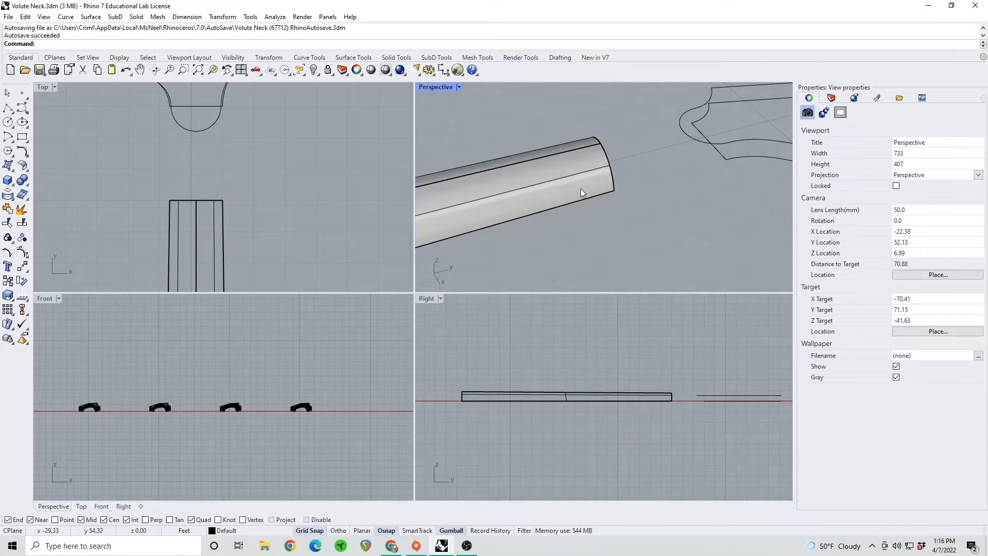
Draw a vertical ellipse centred on the crest at the neck's end, with half-axes of 0.75 ft downward and 2 ft along the neck
right_drag(581, 189, 621, 204)
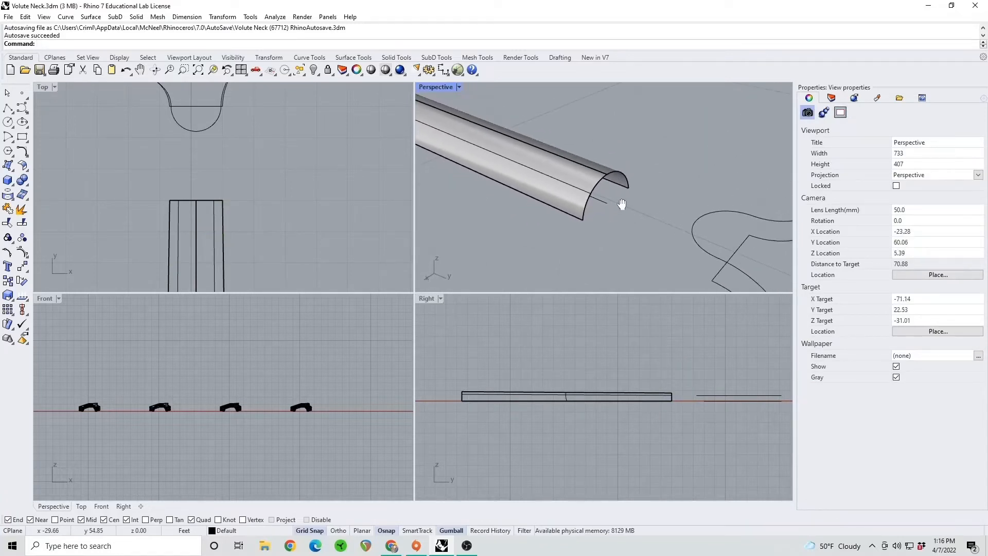
click(22, 122)
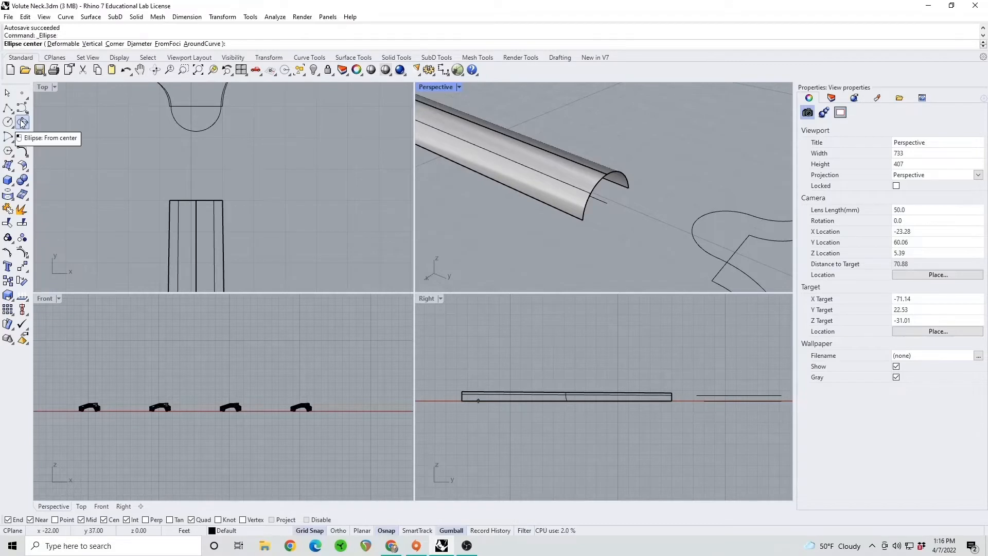
click(606, 174)
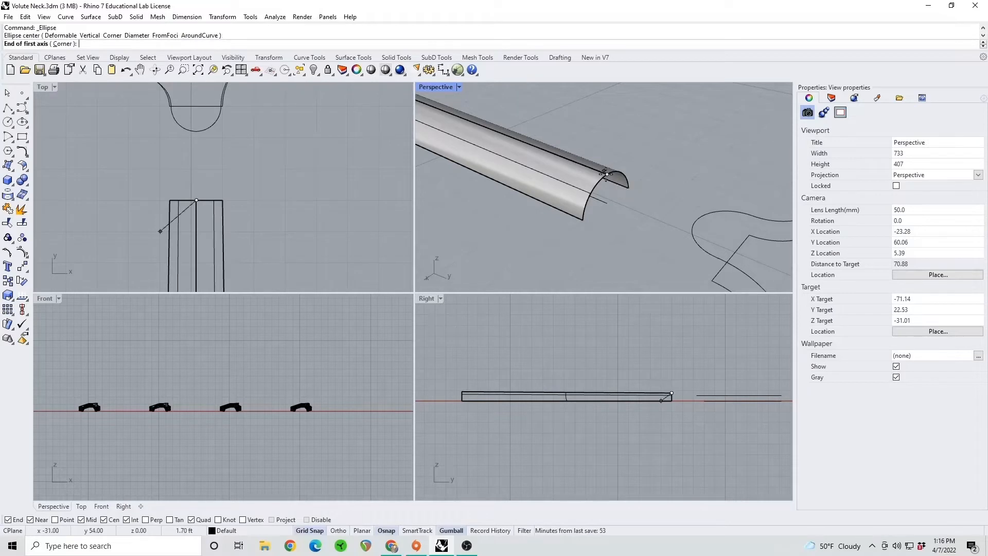
click(606, 203)
right_drag(618, 196, 664, 203)
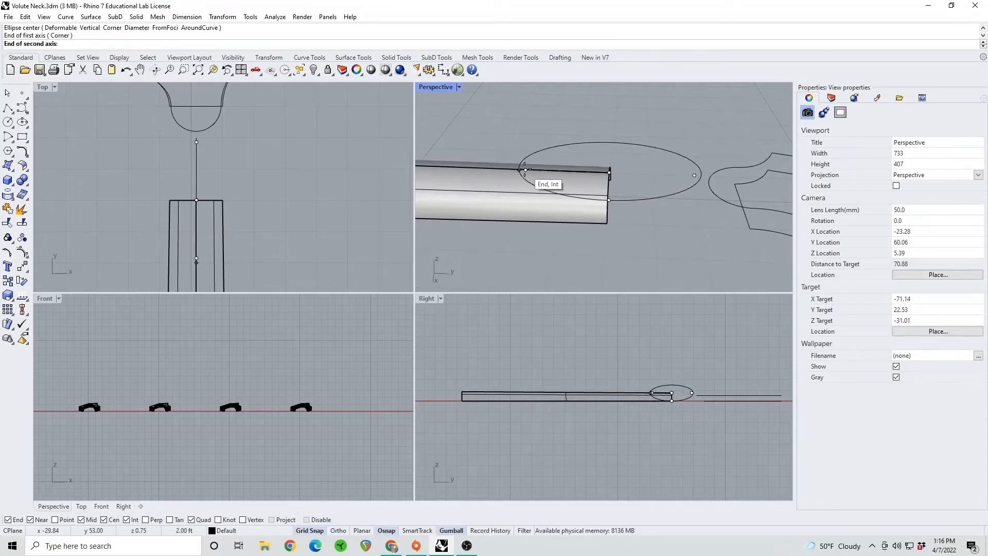
click(524, 170)
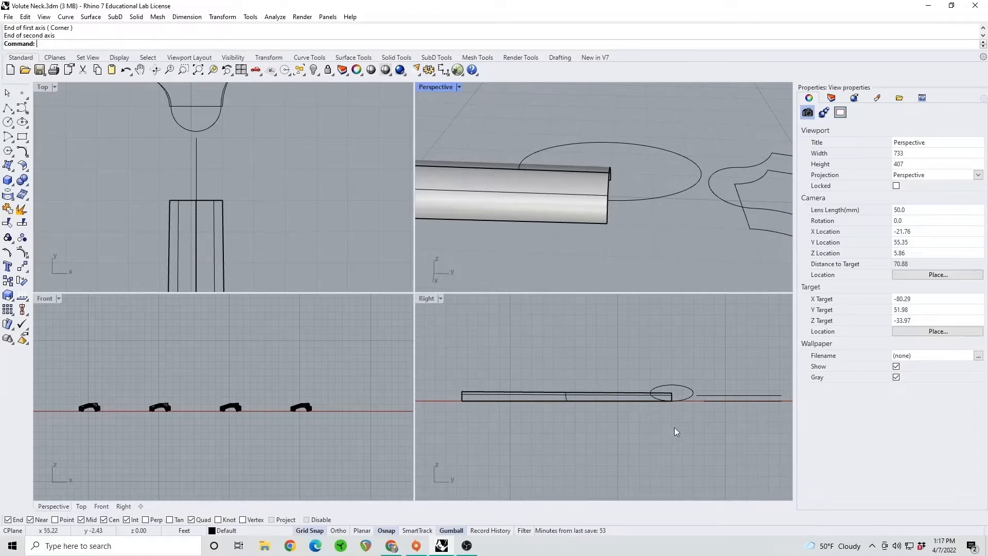
Trim the neck's headstock end with the ellipse in side view, removing the part of the polysurface inside it
right_drag(687, 412, 612, 400)
scroll(620, 369, up, 4)
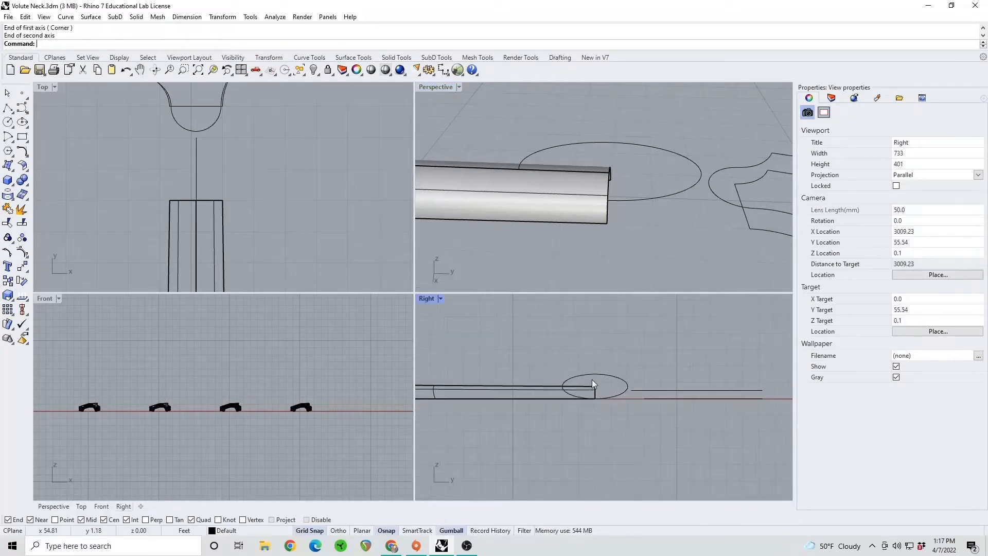
scroll(592, 383, up, 4)
click(8, 222)
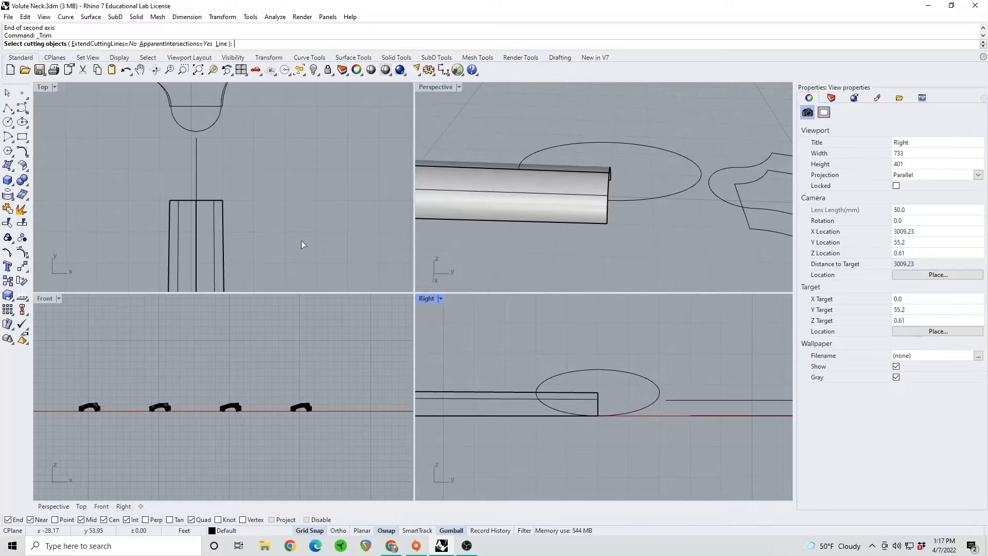
click(589, 378)
key(Return)
click(597, 402)
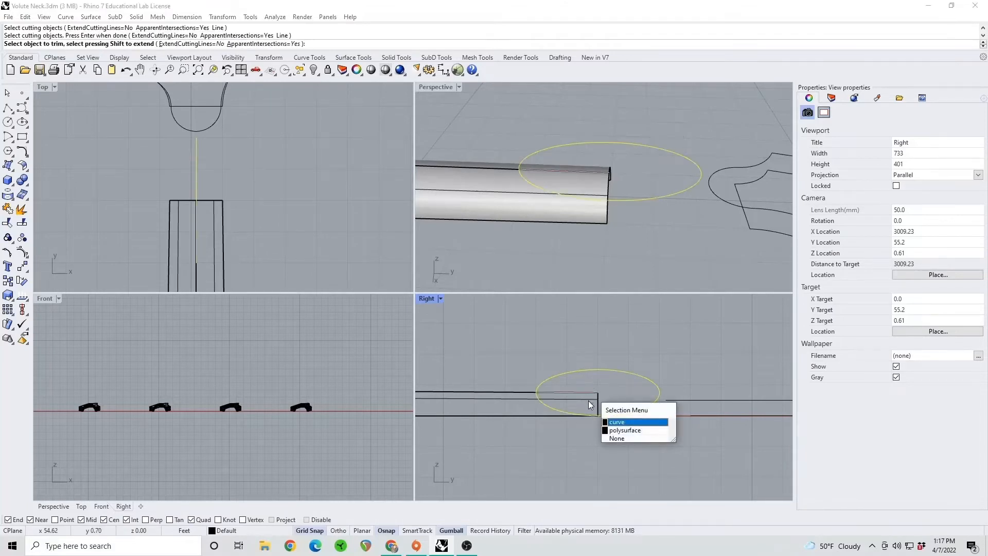
click(625, 430)
key(Return)
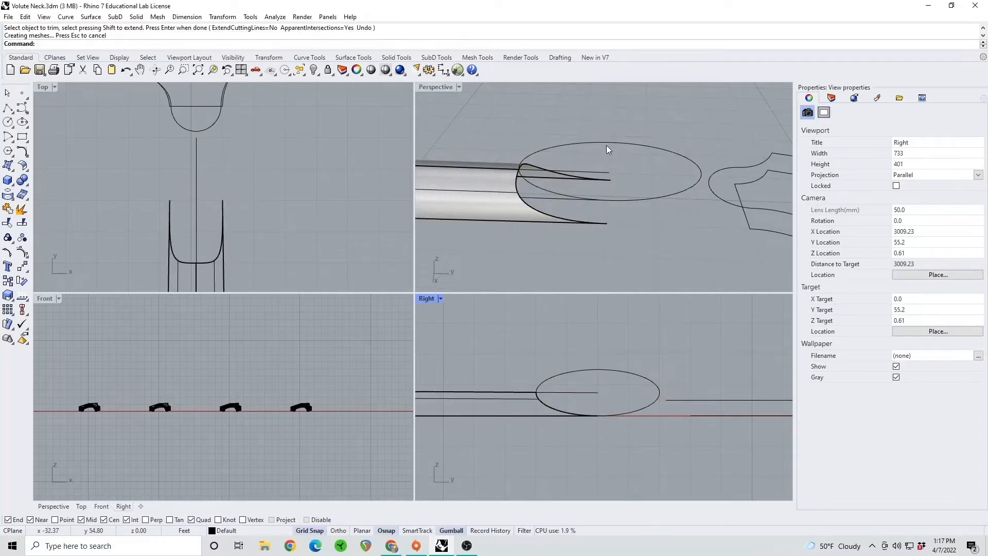
Delete the trimming ellipse and the leftover short crest isocurve, keeping the neck's centre line
click(607, 146)
key(Delete)
click(585, 172)
key(Delete)
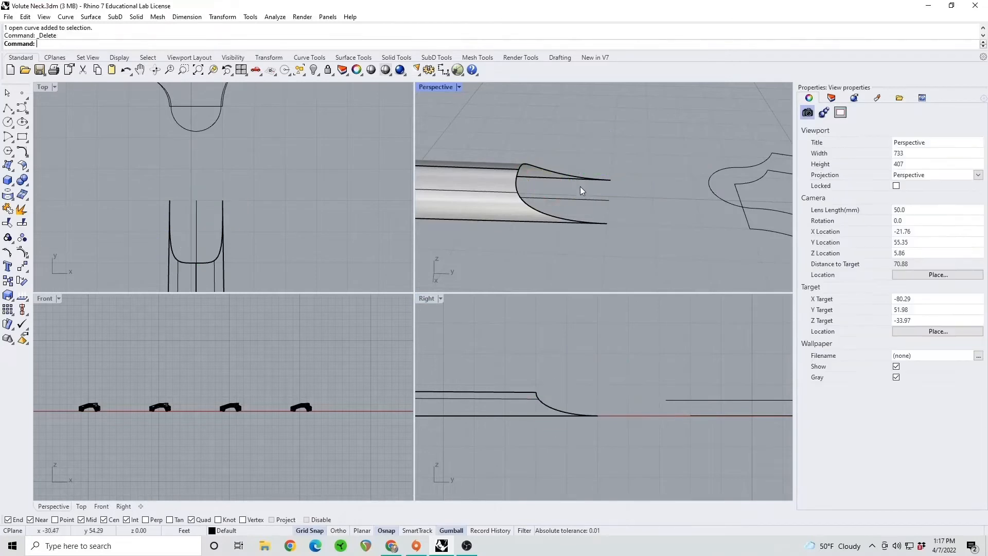
click(582, 198)
click(680, 127)
Move both stacked headstock outlines along the neck axis until the straight-ended outline meets the neck's scooped end
scroll(614, 174, down, 4)
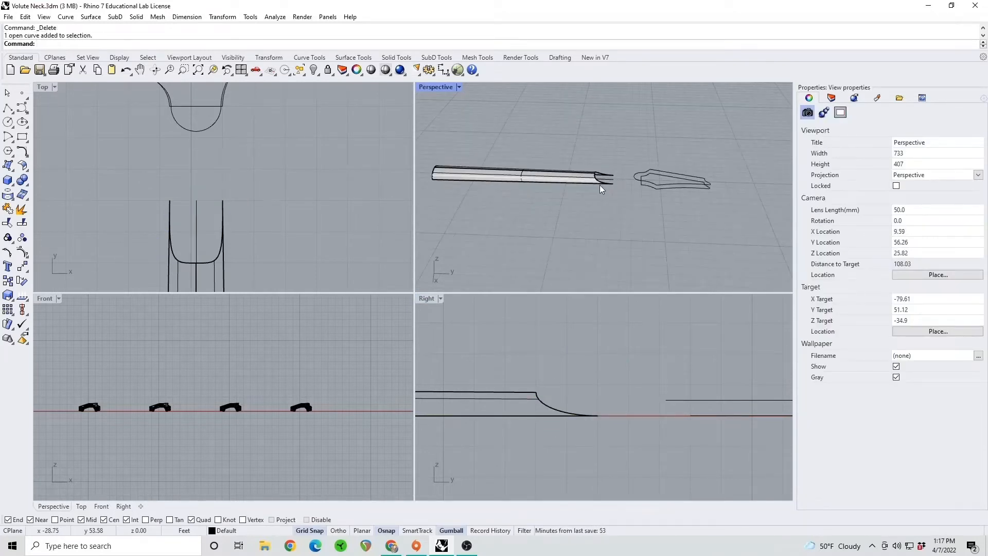
right_drag(601, 184, 611, 205)
shift+right_drag(701, 189, 627, 206)
drag(647, 208, 612, 186)
click(638, 252)
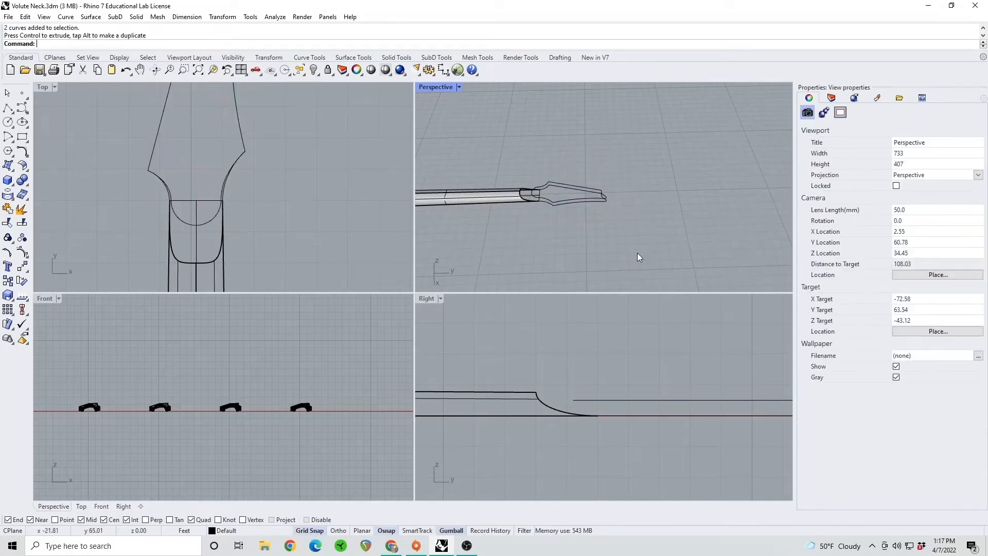
Examine the row of earlier volute construction stages beside the current neck in the perspective view
right_drag(637, 252, 636, 187)
scroll(521, 189, down, 4)
scroll(610, 197, up, 3)
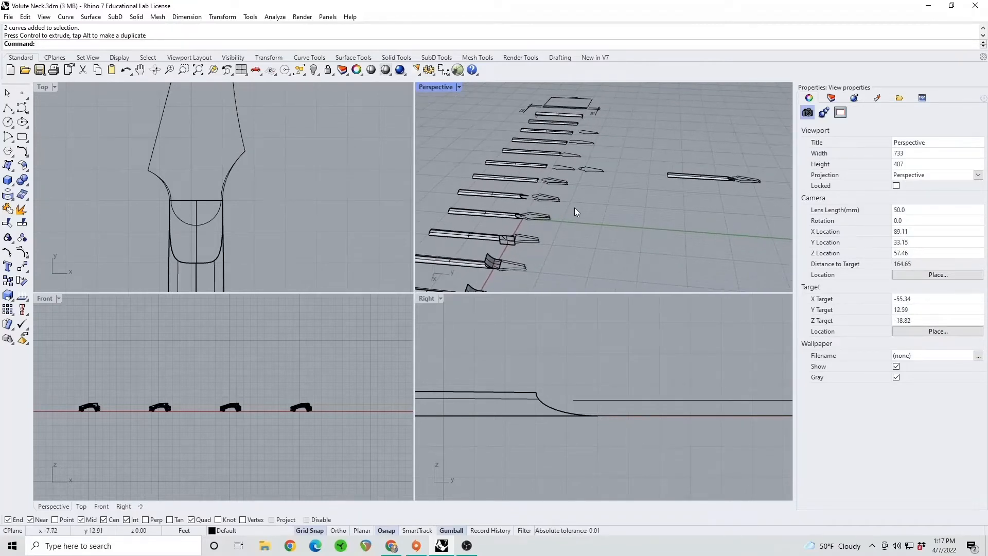
scroll(519, 219, up, 9)
scroll(533, 211, down, 7)
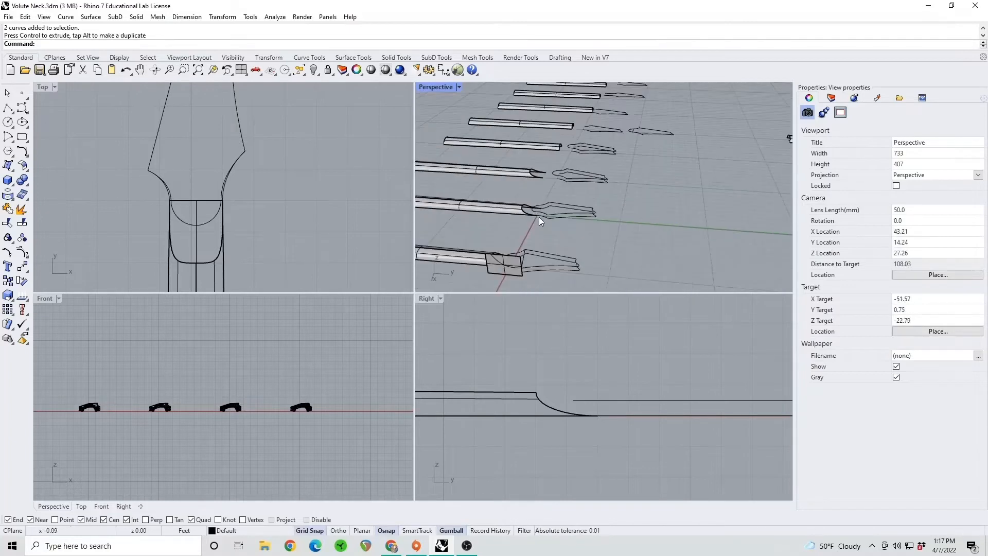
shift+right_drag(550, 266, 556, 226)
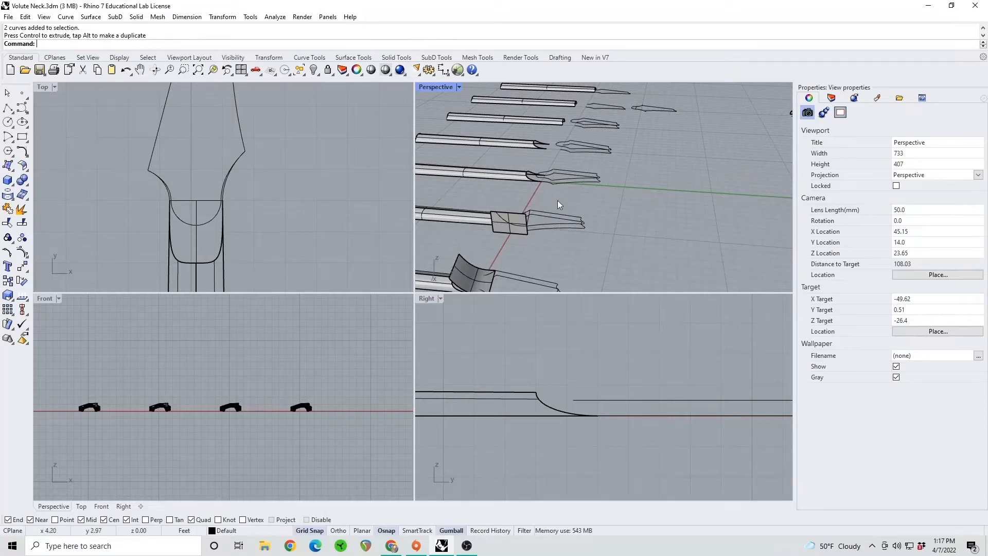
scroll(589, 197, down, 6)
shift+right_drag(718, 169, 543, 212)
scroll(538, 209, up, 14)
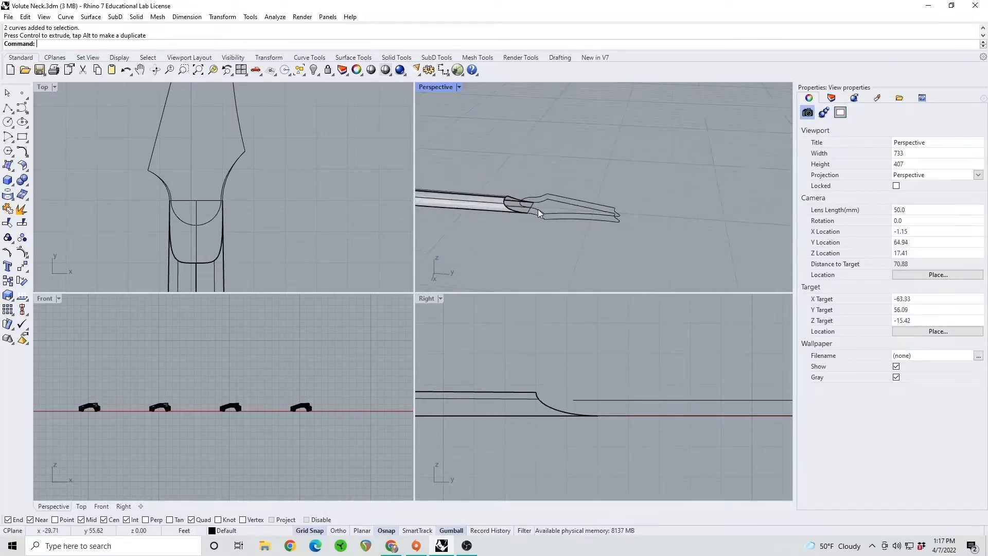
Draw a degree-3 control point curve from the round-ended outline's corner through its side midpoint and rounded end to 53, 3 above the neck end in side view
click(21, 108)
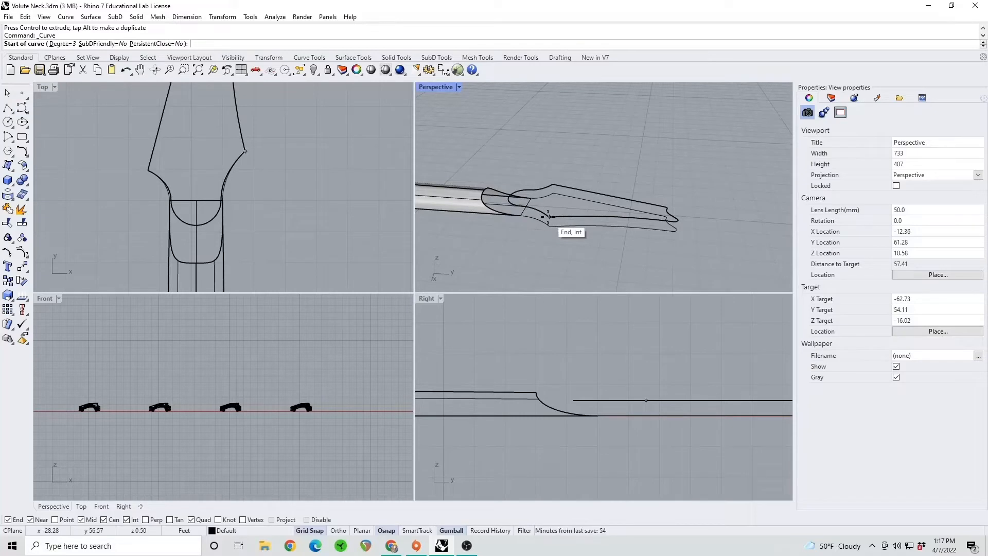
click(549, 216)
shift+right_drag(548, 217, 610, 223)
scroll(584, 224, up, 2)
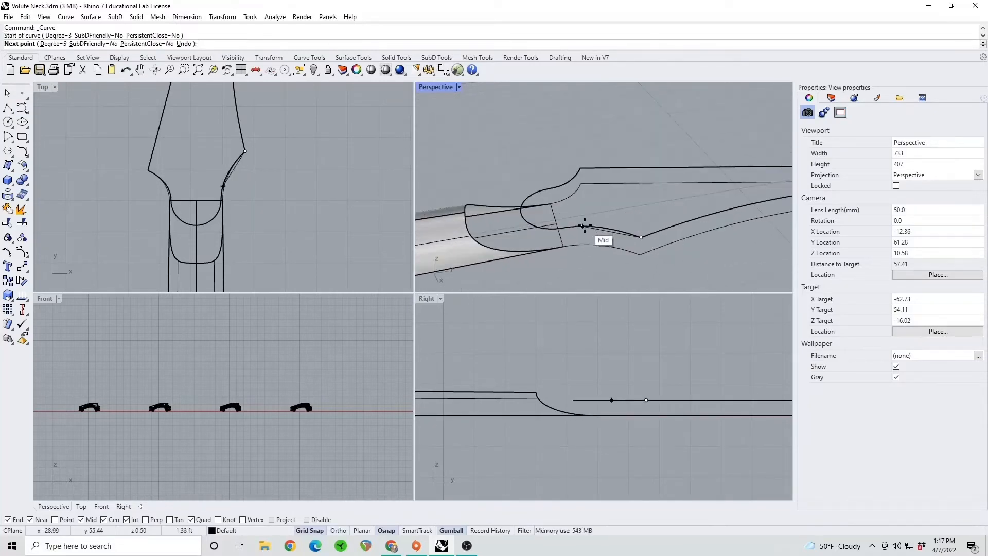
click(583, 225)
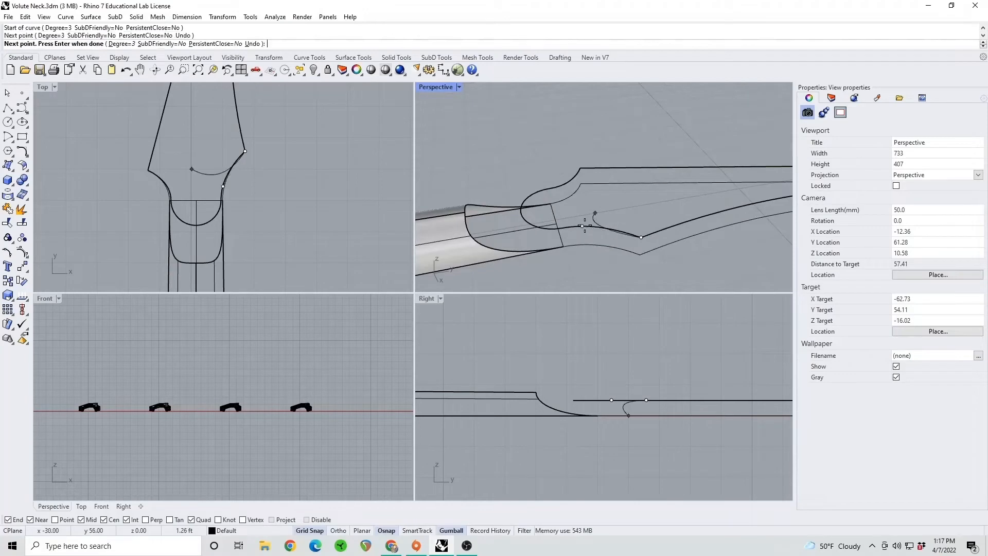
click(520, 212)
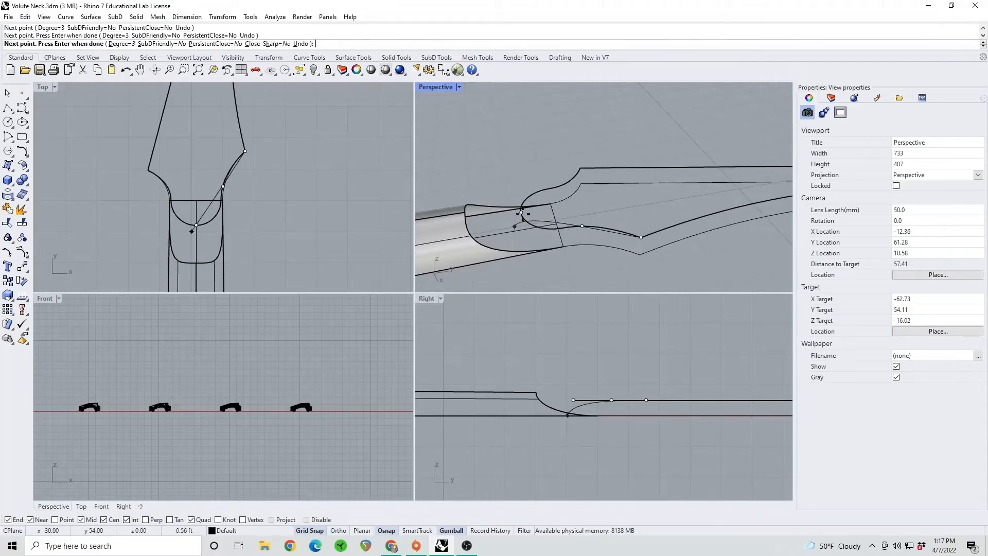
click(581, 226)
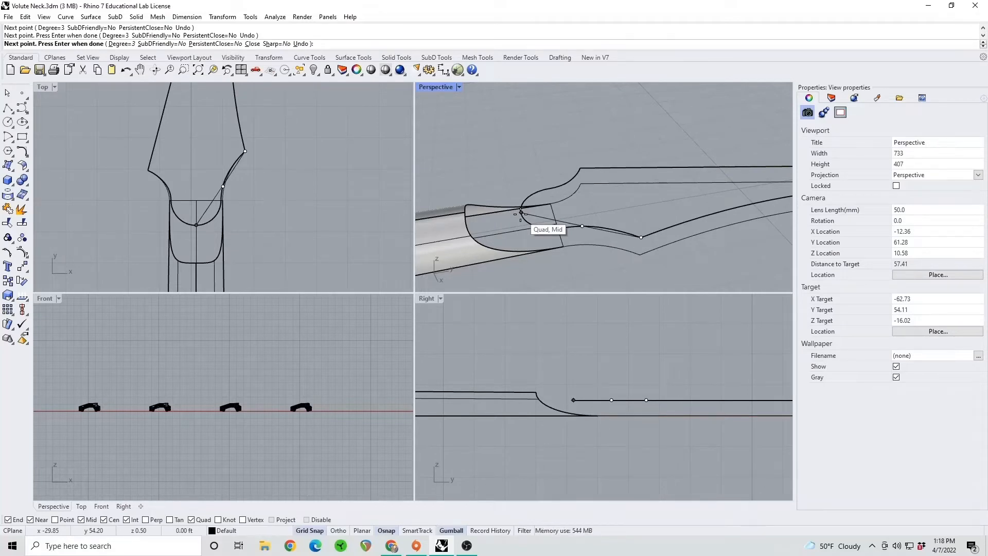
click(522, 213)
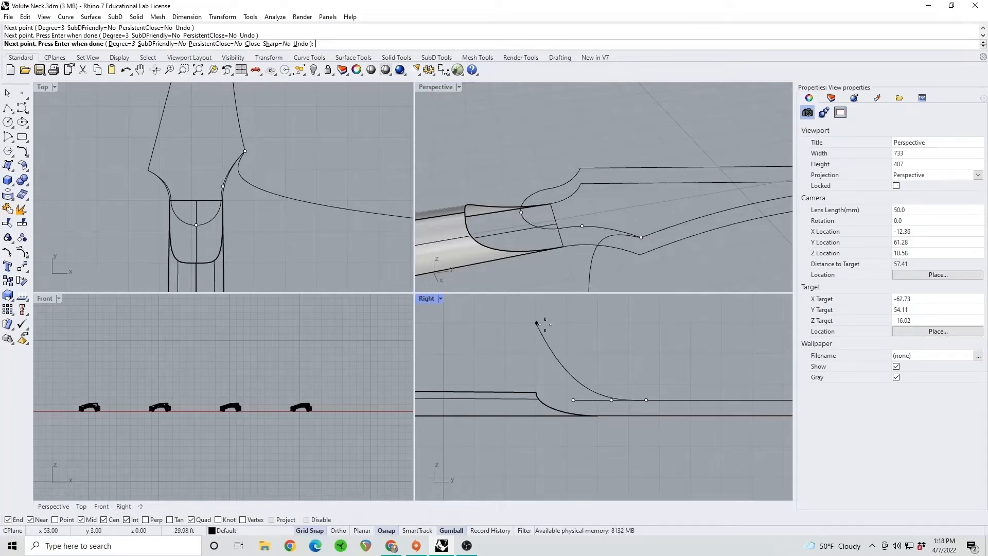
scroll(536, 323, up, 2)
right_drag(535, 324, 495, 329)
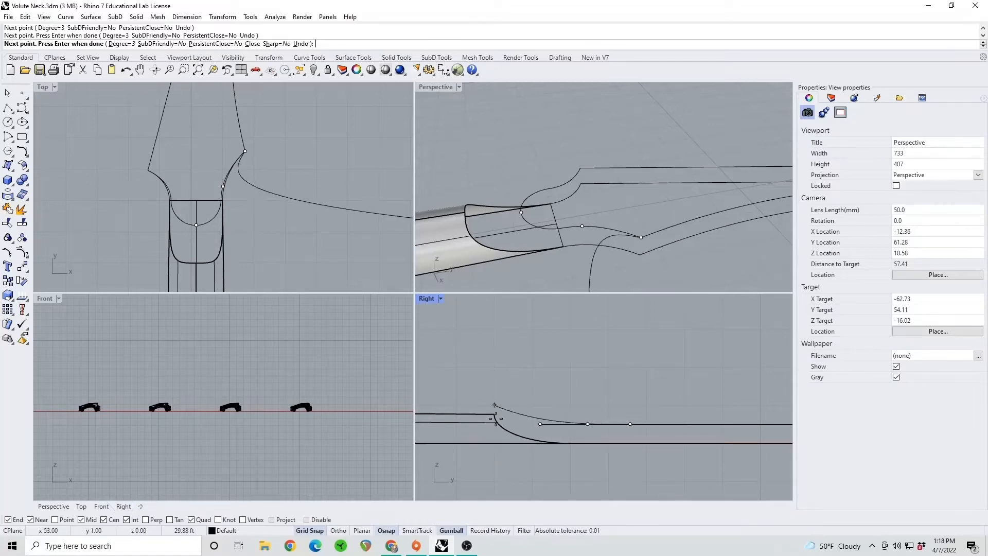
click(494, 329)
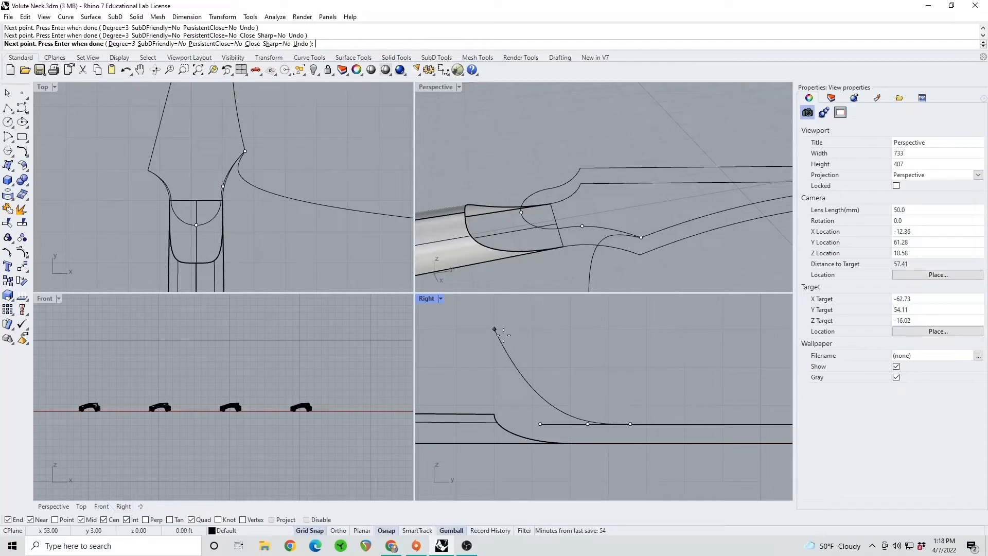
key(Return)
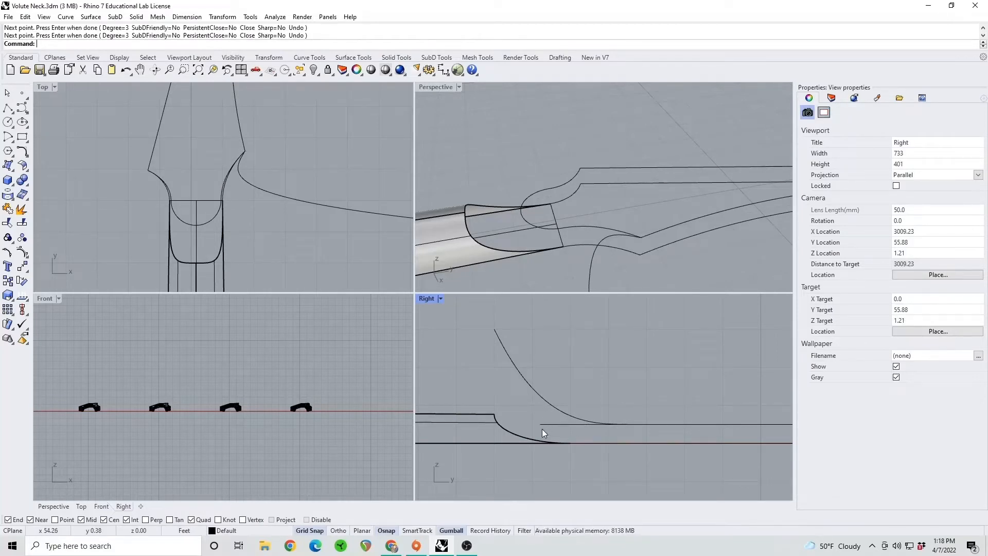
Inspect the new curve in side view and compare it with the curved cutting surfaces on the earlier volute stages
click(571, 229)
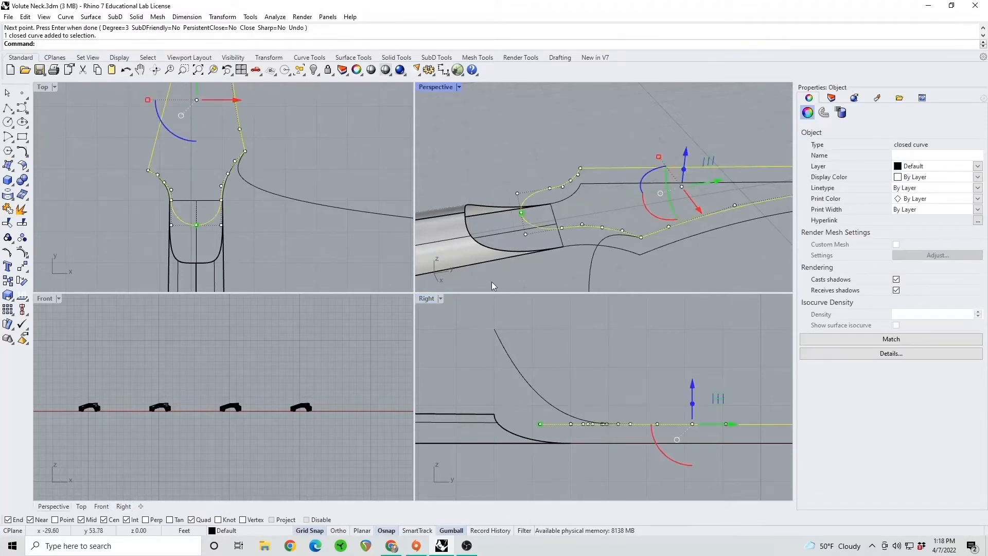
click(542, 417)
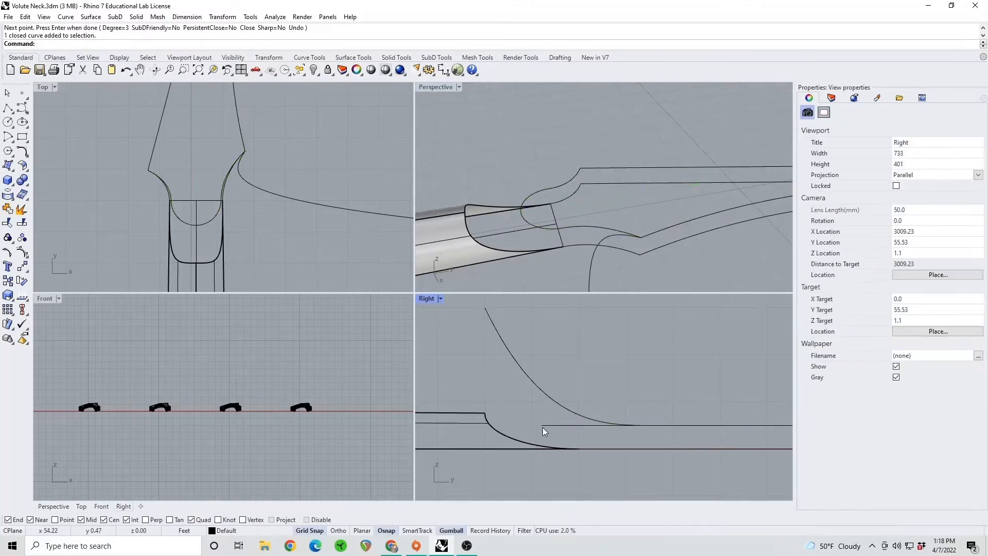
scroll(542, 427, up, 2)
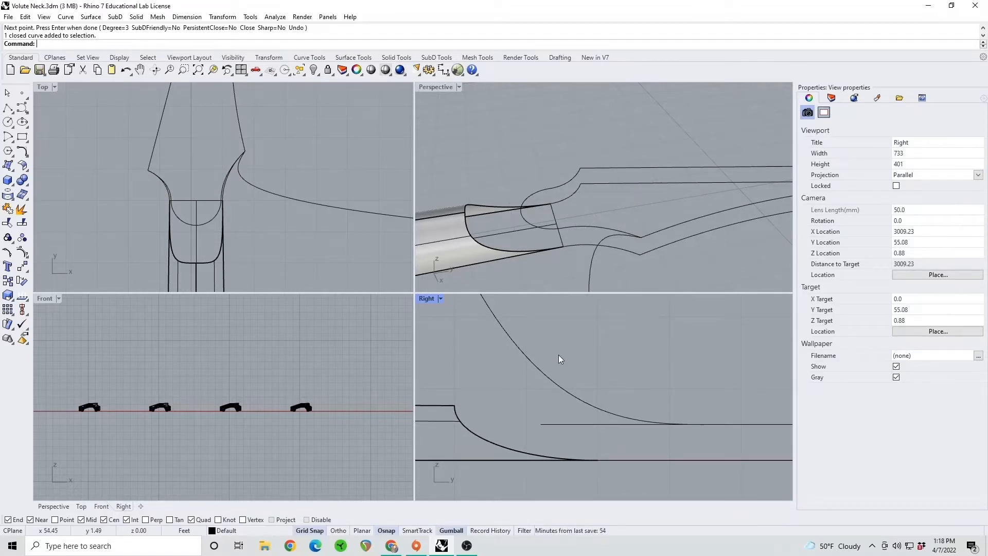
scroll(558, 365, down, 6)
scroll(585, 229, down, 20)
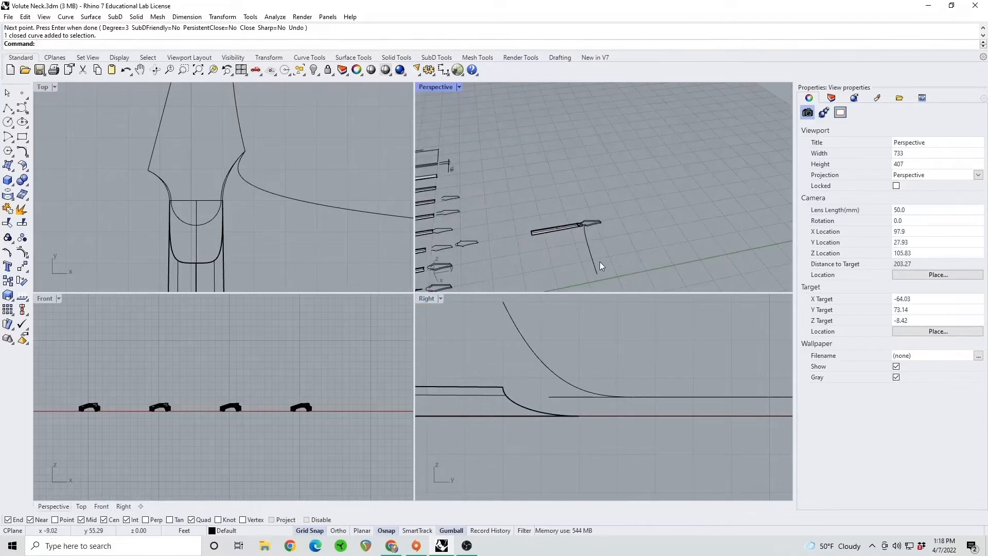
shift+right_drag(600, 262, 622, 216)
shift+right_drag(529, 273, 533, 216)
scroll(536, 235, up, 6)
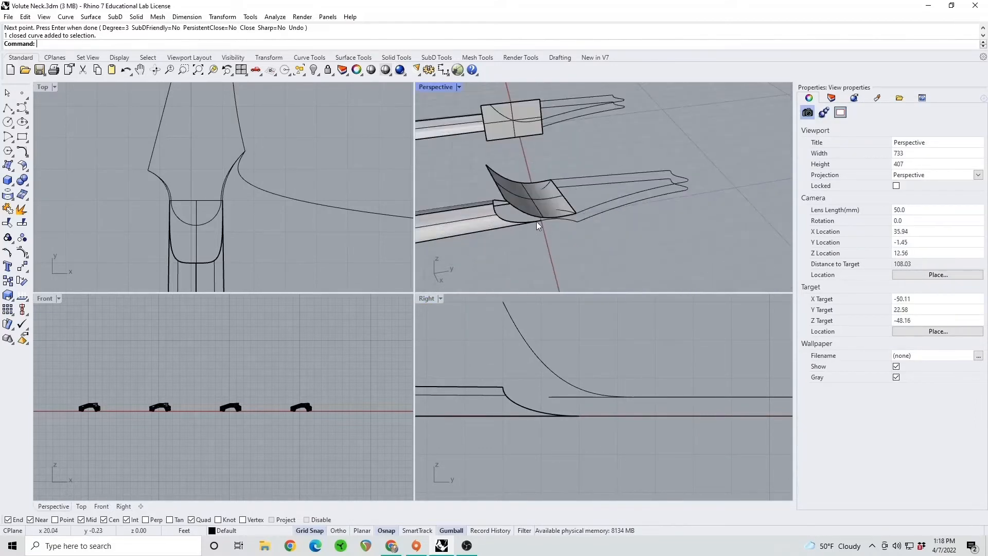
scroll(536, 221, down, 2)
scroll(523, 169, up, 4)
scroll(524, 169, down, 2)
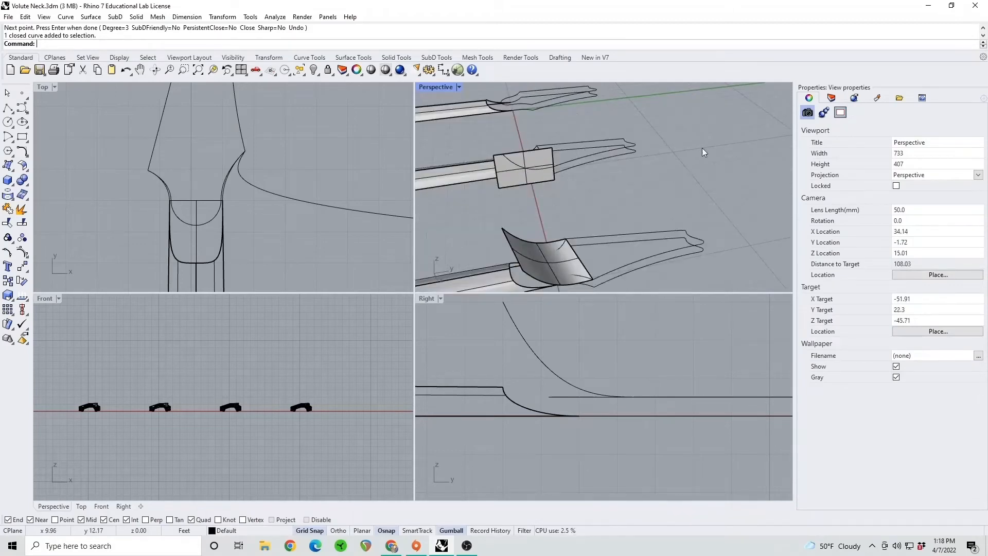
shift+right_drag(703, 150, 612, 236)
shift+right_drag(659, 160, 559, 227)
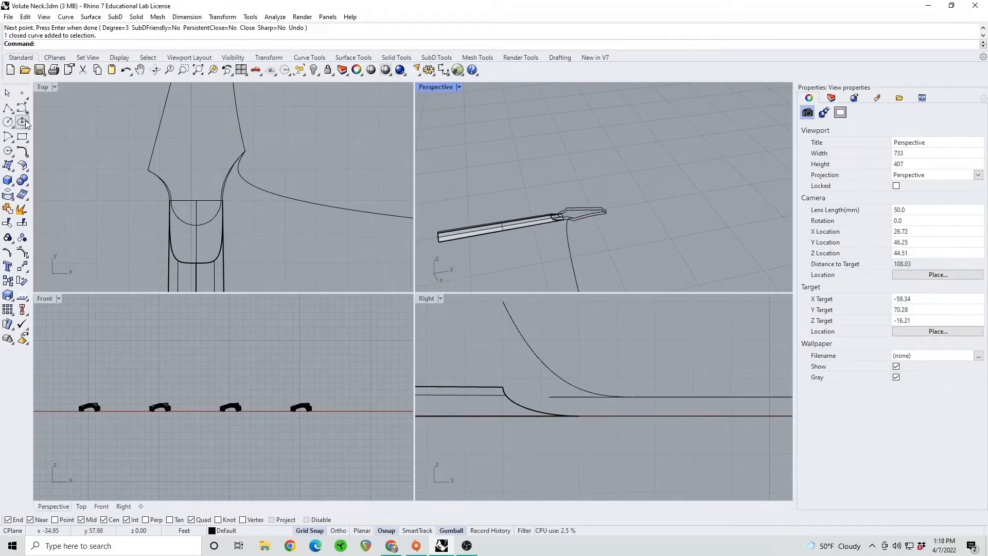
Draw a rectangle in the side-view plane from the upper headstock outline's corner, enclosing the curve
click(23, 138)
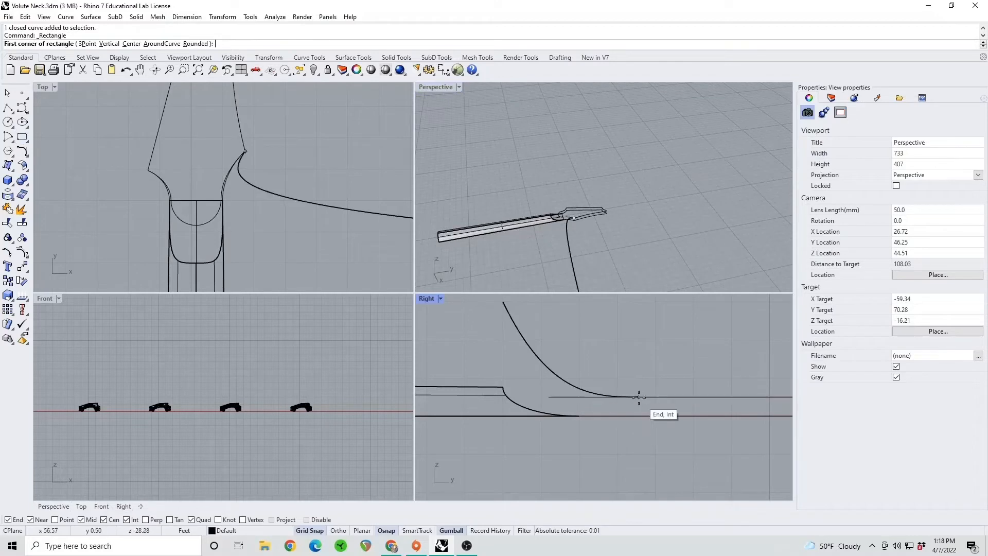
scroll(571, 219, up, 2)
scroll(572, 218, up, 3)
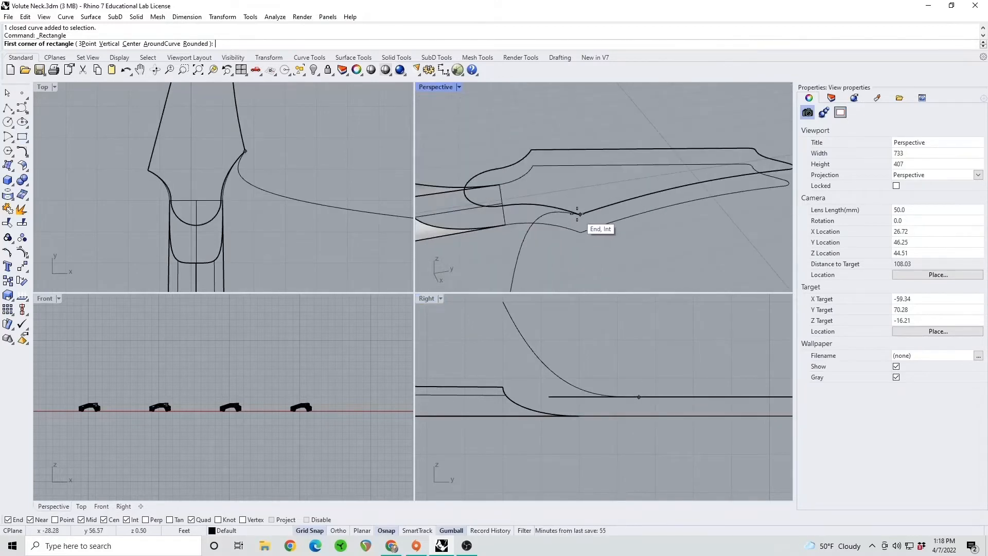
click(580, 214)
right_drag(560, 340, 554, 376)
click(497, 334)
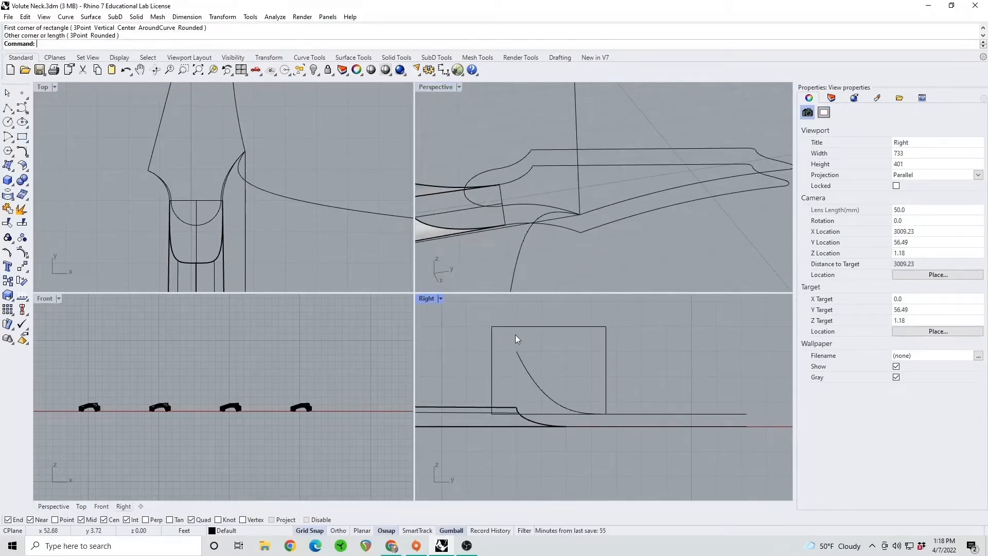
Fill the rectangle with a planar surface using PlanarSrf
click(523, 326)
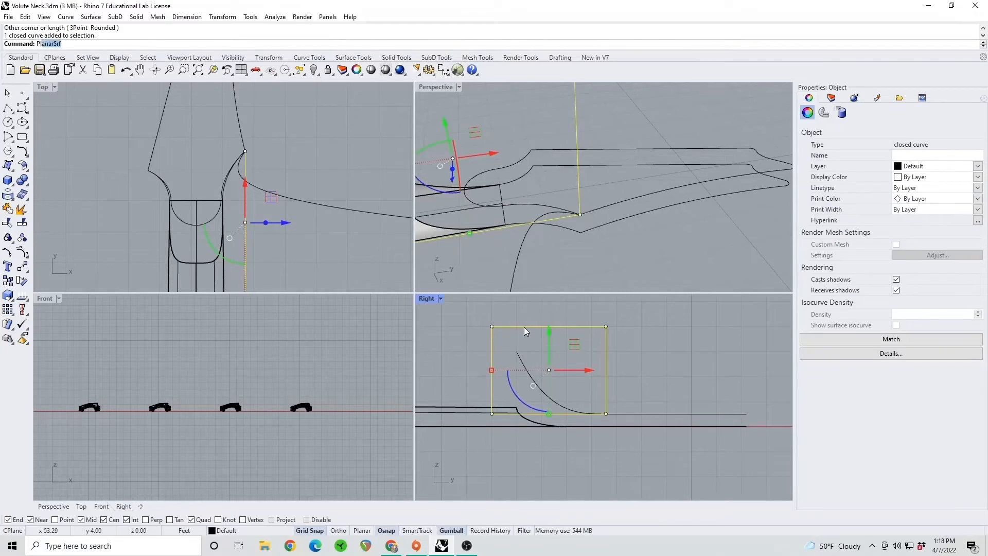
text(PlanarSr)
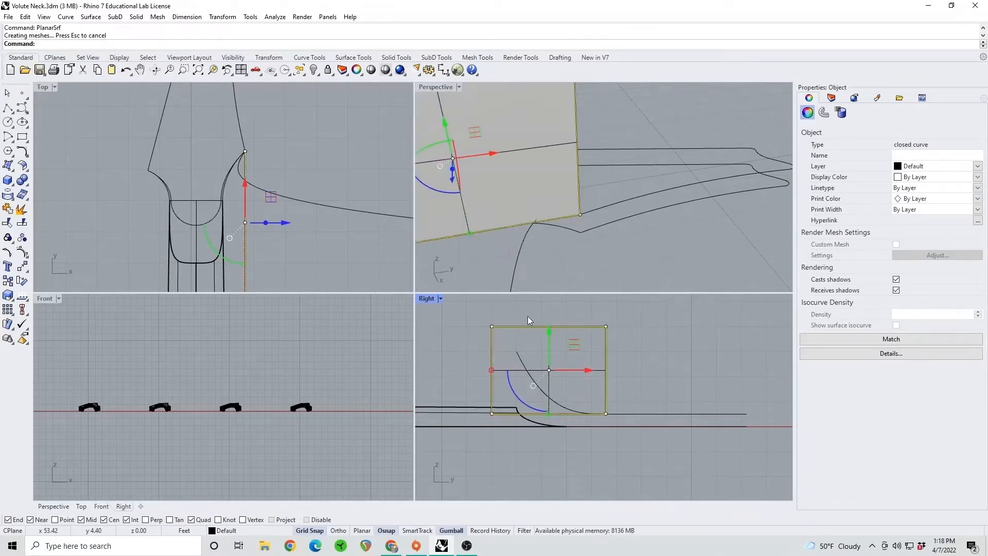
click(516, 316)
Project the control point curve onto the planar surface in side view
scroll(541, 216, up, 3)
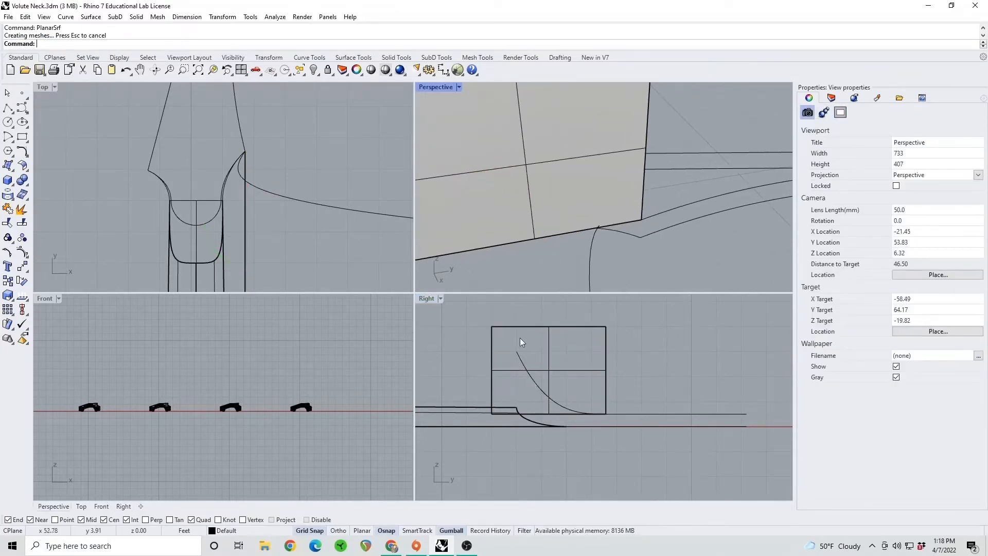
text(Project)
key(Return)
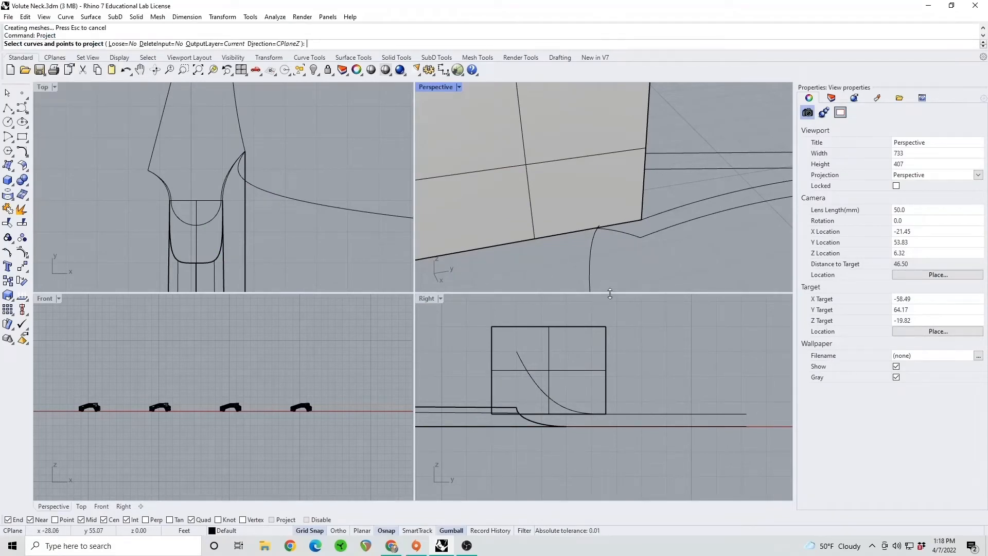
click(536, 388)
key(Return)
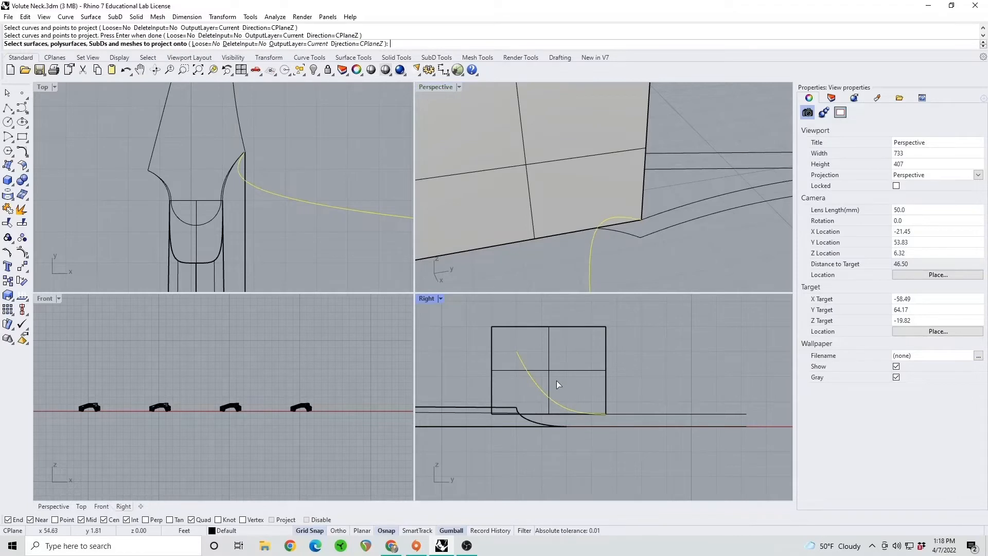
click(549, 370)
key(Return)
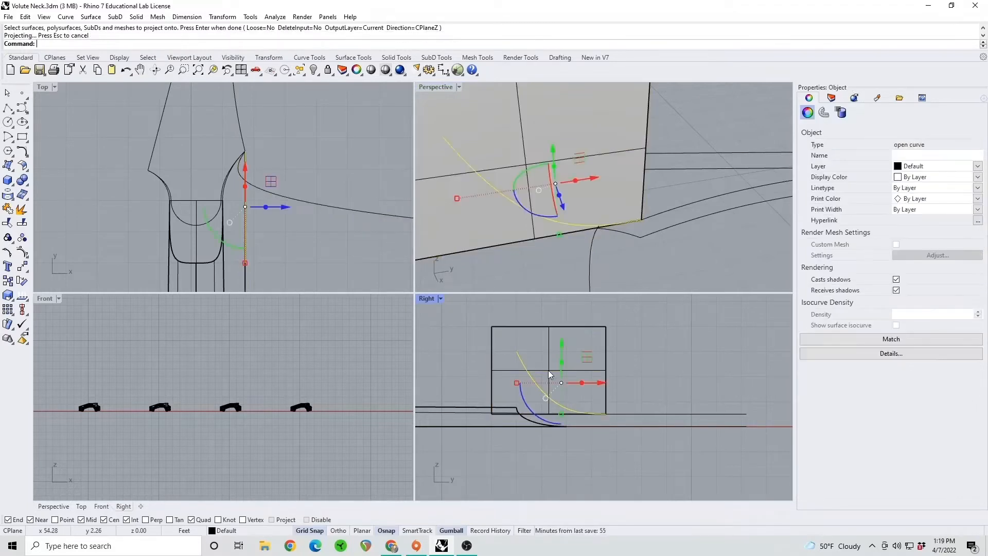
click(657, 353)
Delete the original skewed curve, the planar surface and its rectangle, keeping the projected curve
click(590, 253)
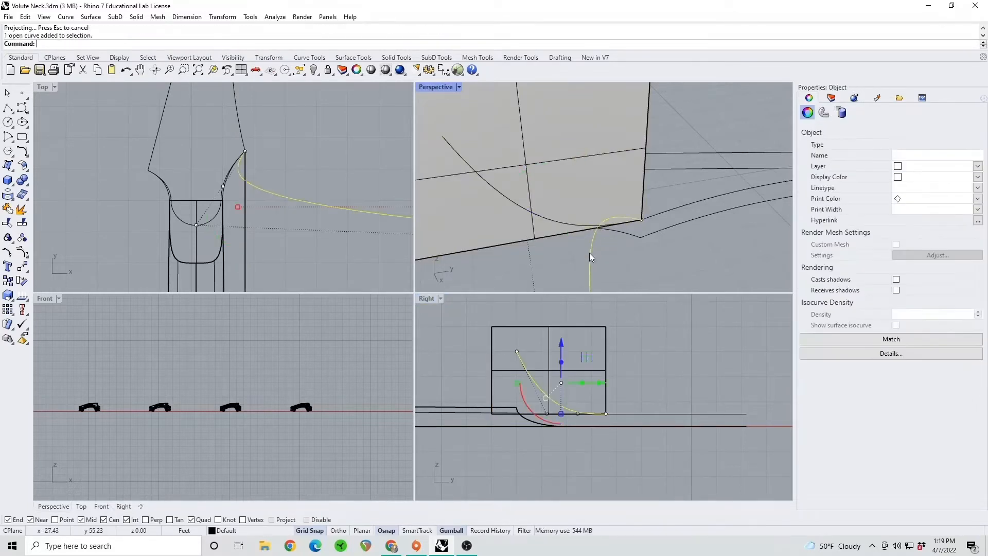
click(587, 183)
key(Delete)
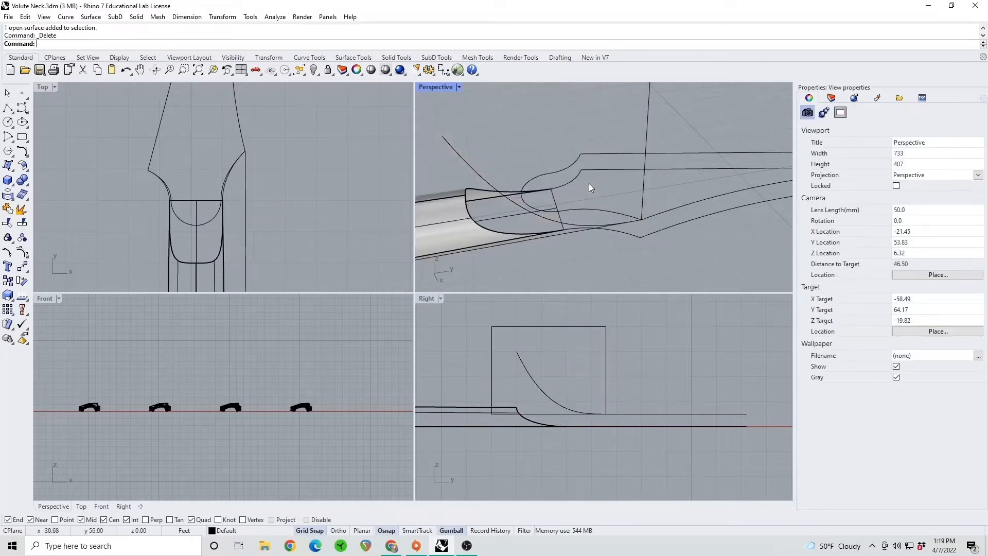
click(643, 186)
key(Delete)
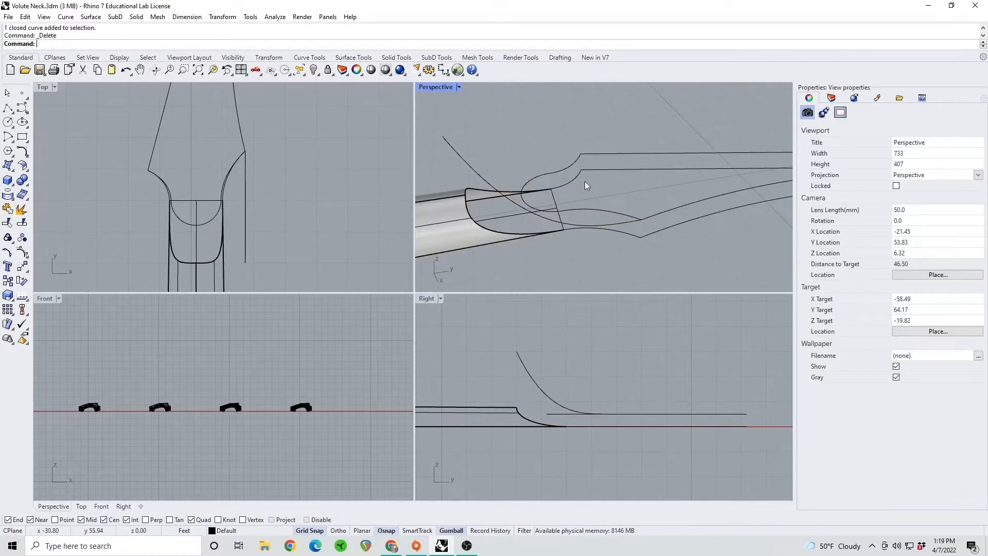
Draw a polyline between the two flared corners of the upper headstock outline as the sweep rail
right_drag(585, 182, 574, 214)
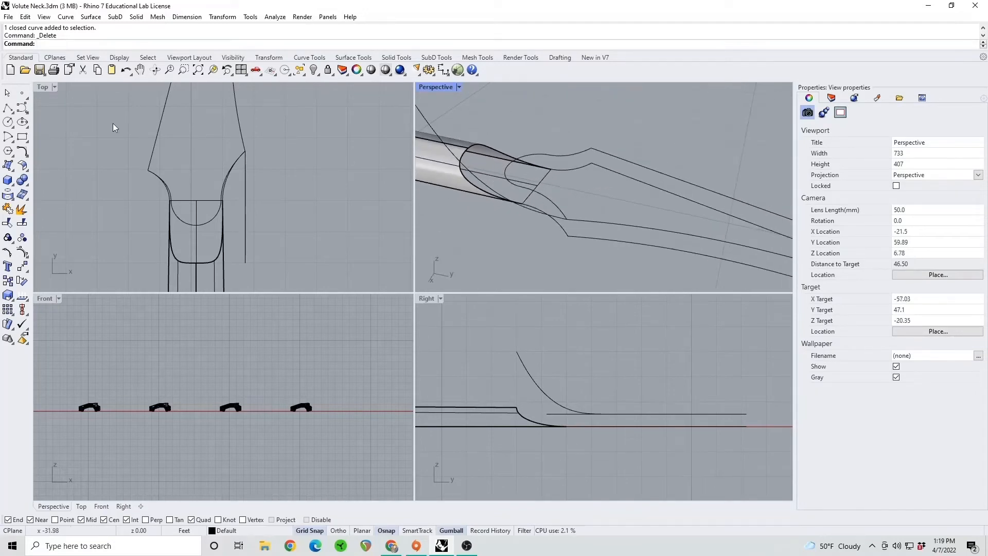
click(8, 107)
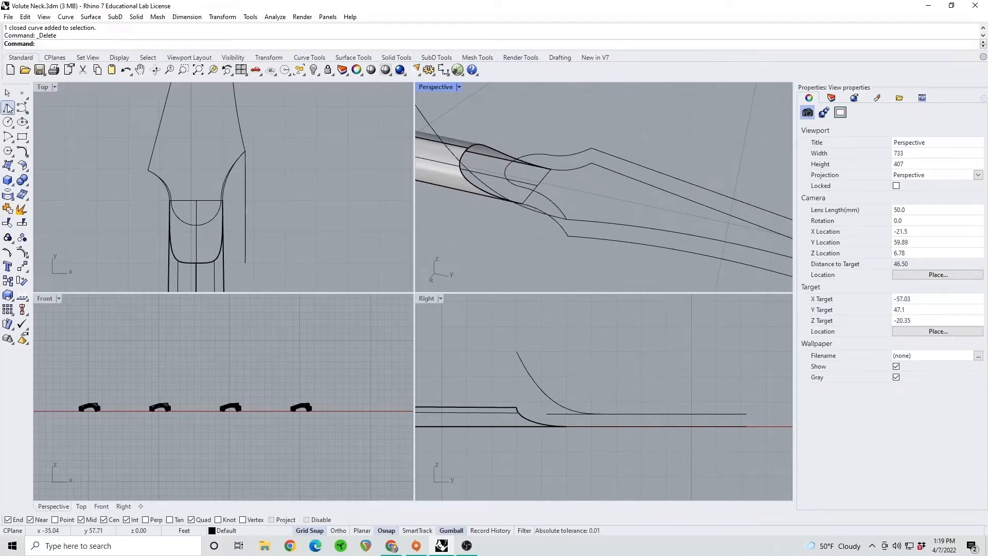
click(588, 149)
click(569, 218)
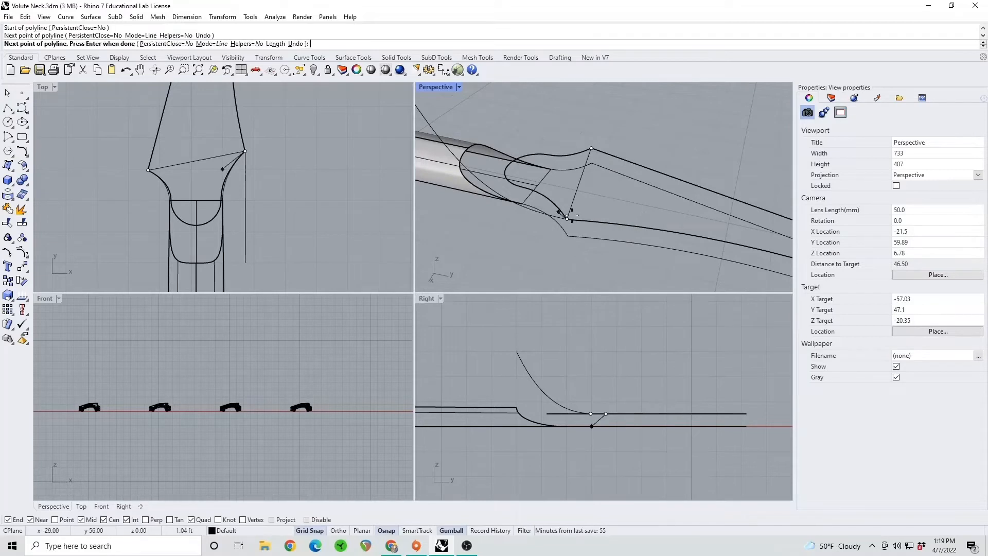
key(Return)
Sweep the projected side curve along the line between the headstock corners with Sweep1, using the Freeform frame style
text(Sw)
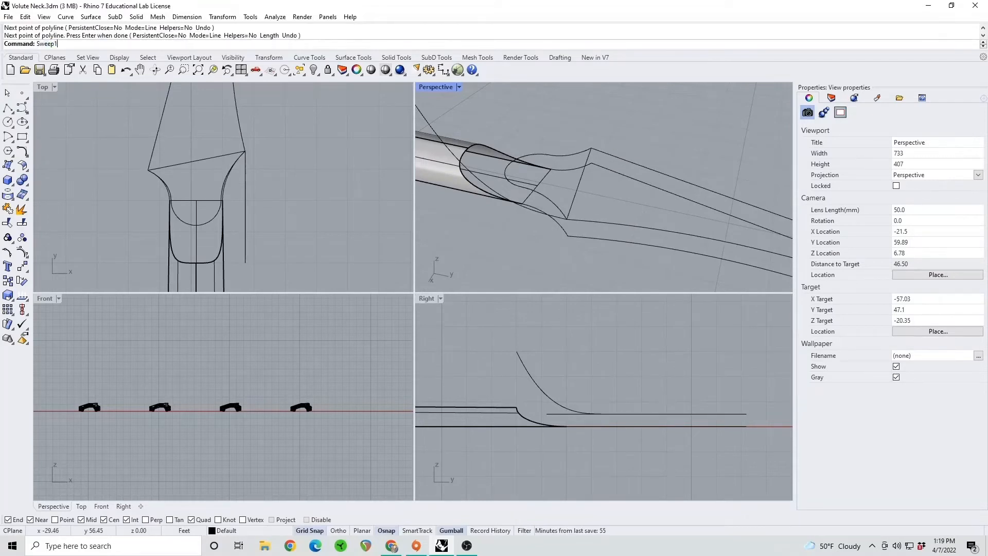
text(eep1)
key(Return)
click(581, 183)
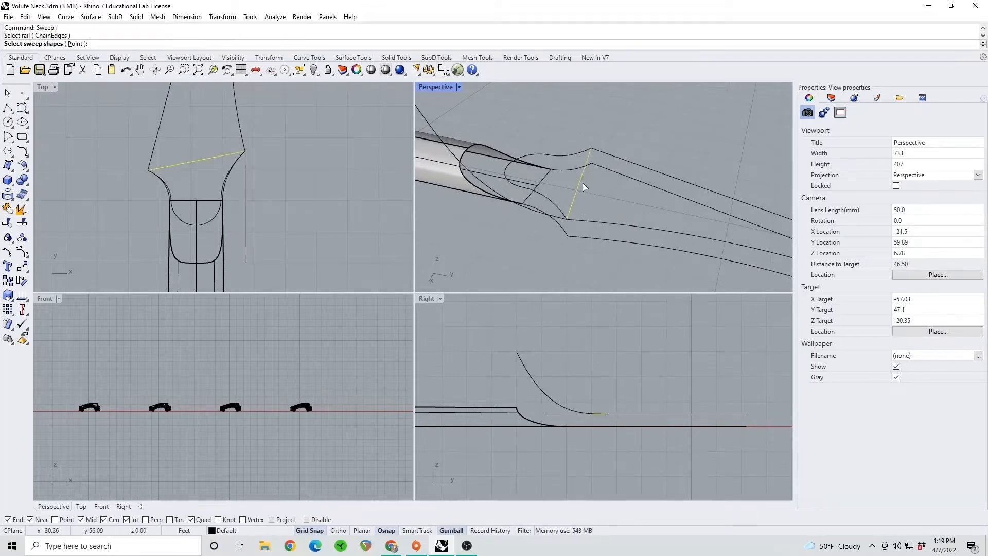
right_drag(581, 183, 515, 128)
click(515, 129)
key(Return)
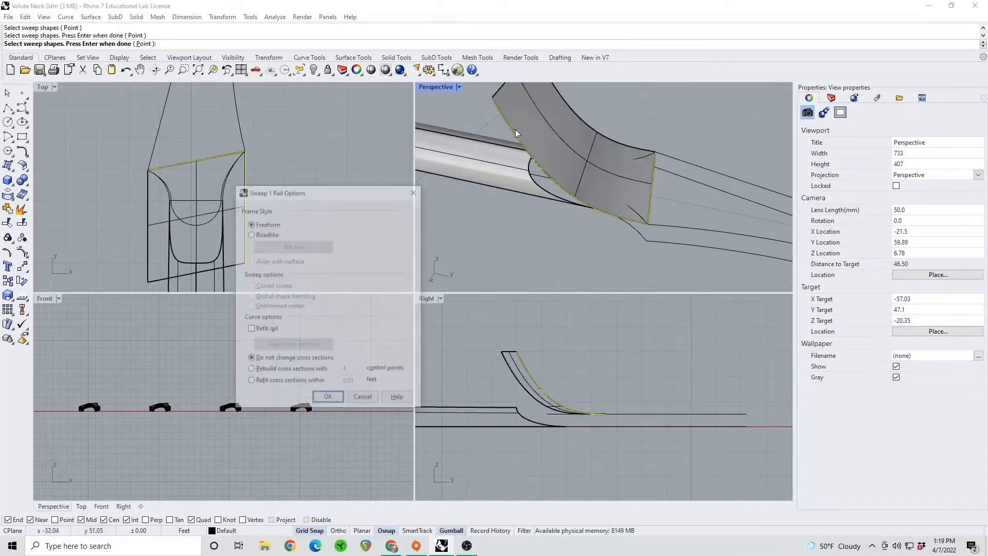
key(Return)
Rotate the headstock outlines, side curve, rail line and swept surface together slightly upward in the side-view plane
right_drag(604, 150, 636, 196)
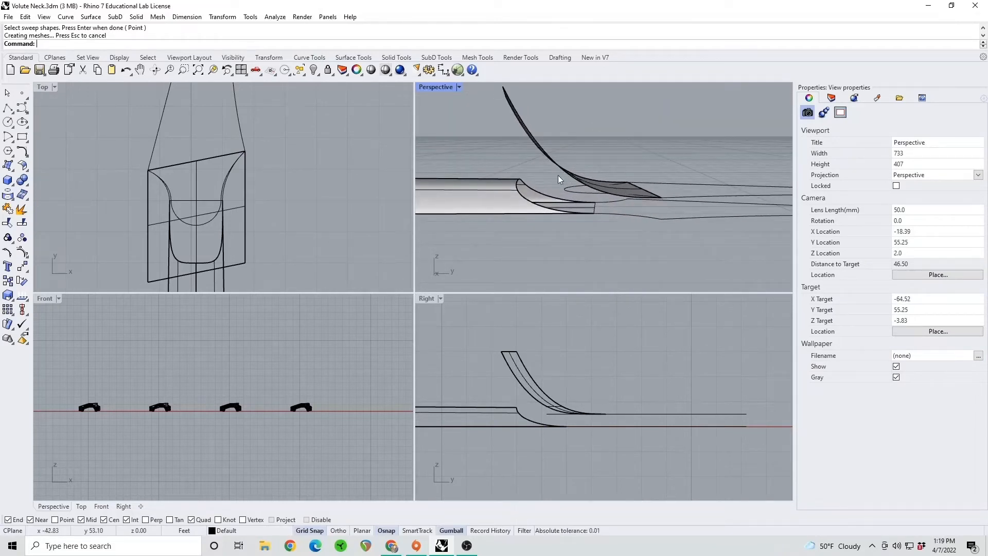
right_drag(626, 169, 611, 242)
scroll(577, 221, up, 2)
drag(610, 242, 512, 156)
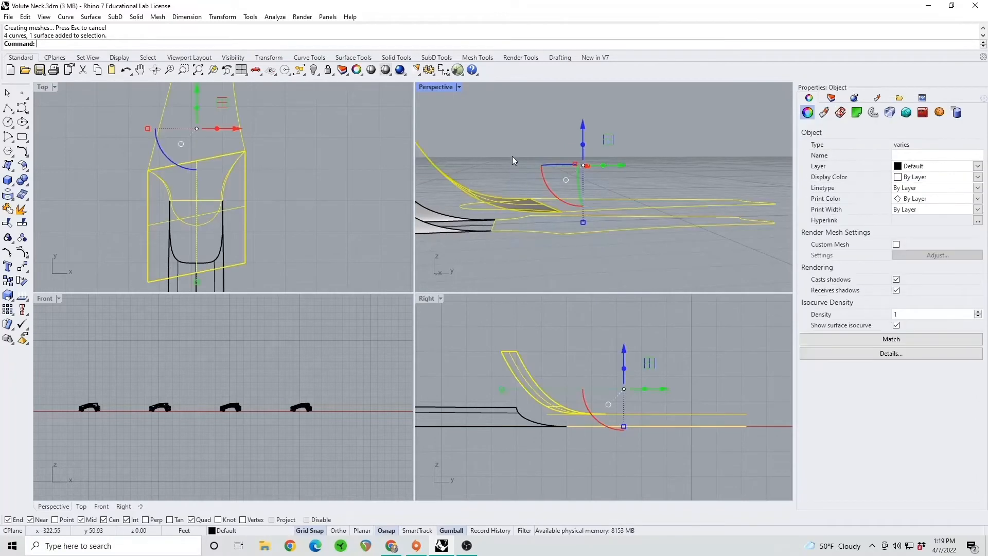
click(568, 203)
drag(568, 202, 602, 217)
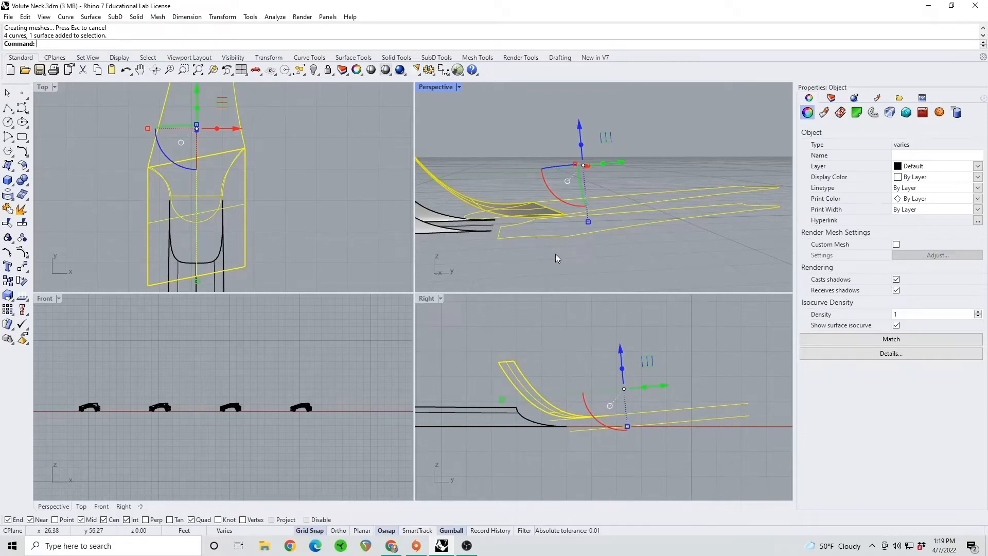
Move the tilted headstock geometry from the lower outline's end corner to the matching lower corner of the neck's end
text(move)
key(Return)
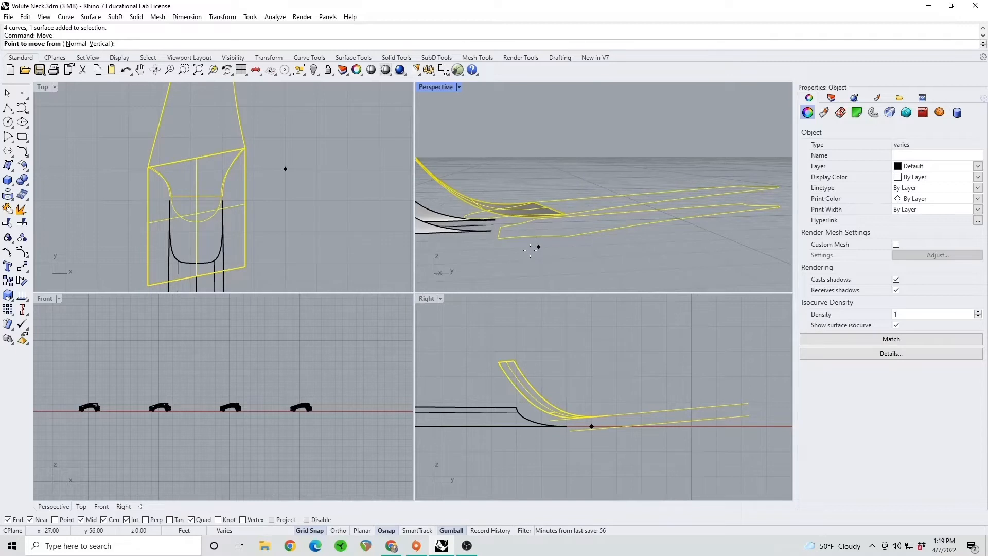
click(497, 239)
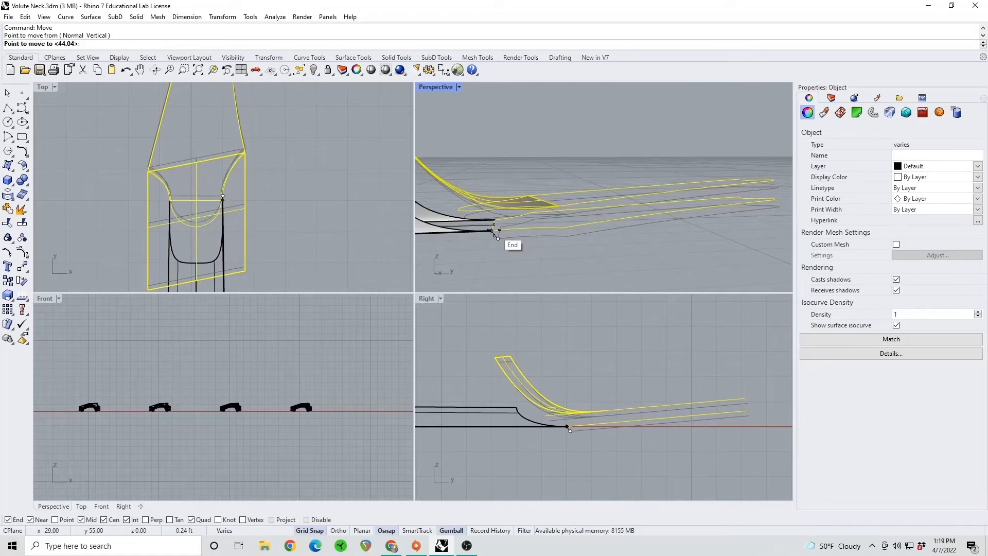
click(493, 231)
click(514, 263)
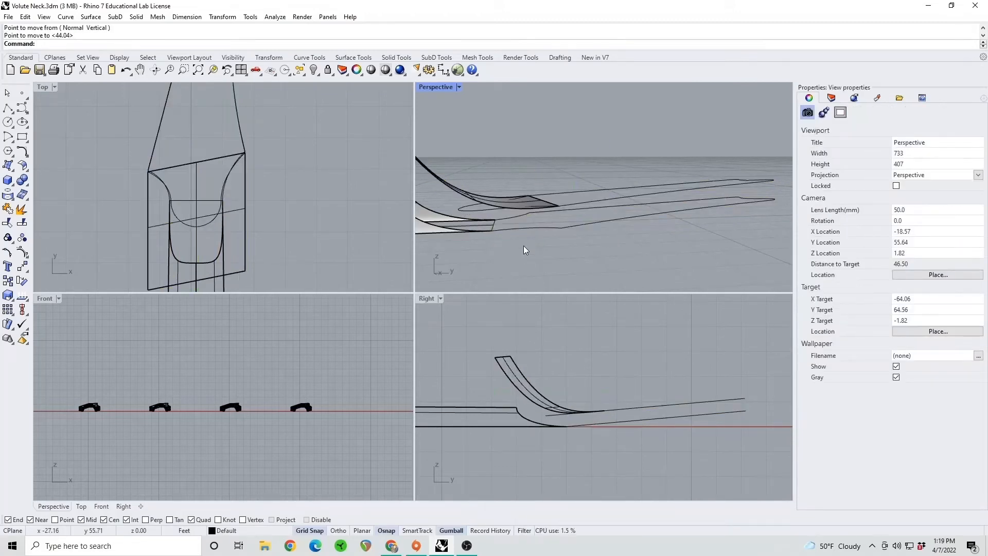
Project the upper headstock outline onto the swept surface in top view
right_drag(523, 246, 546, 248)
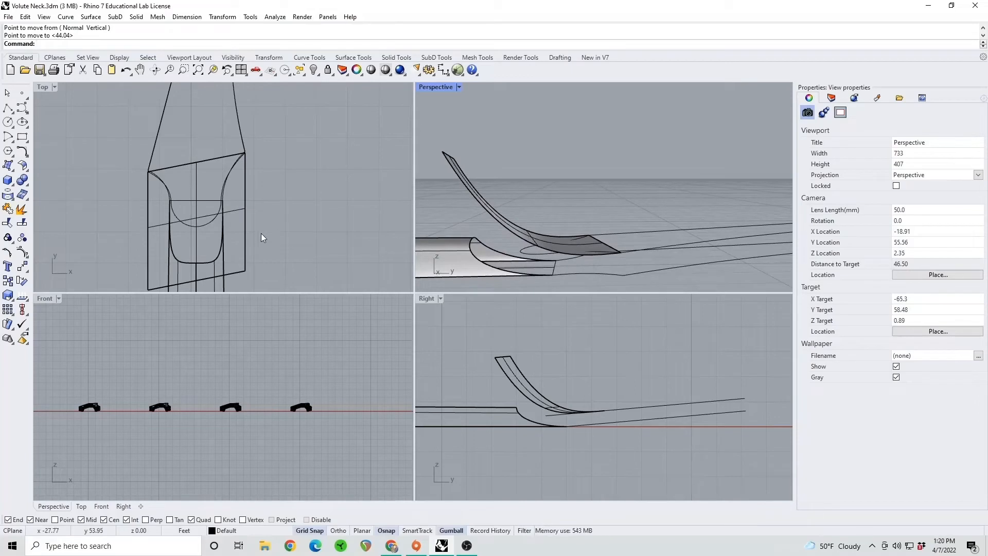
text(Project)
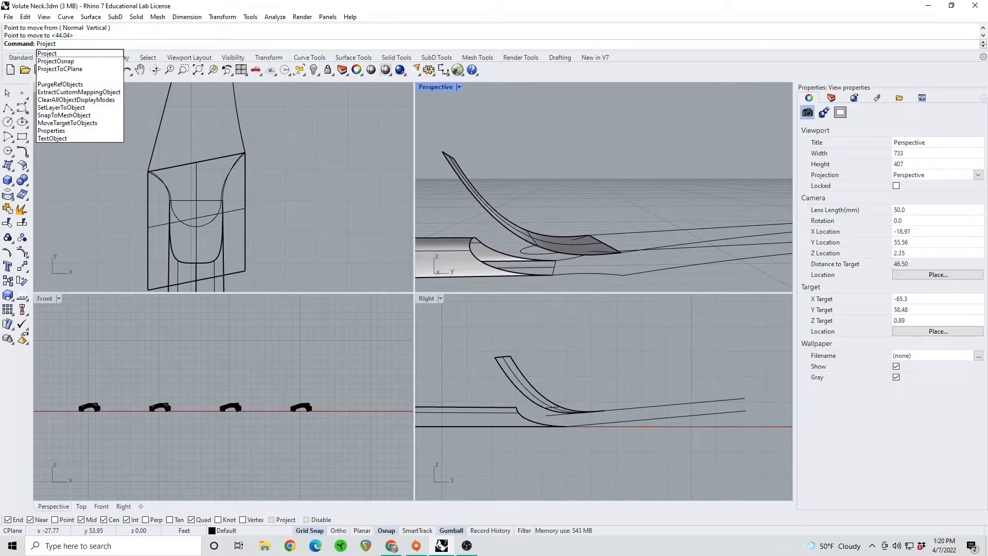
key(Return)
click(205, 227)
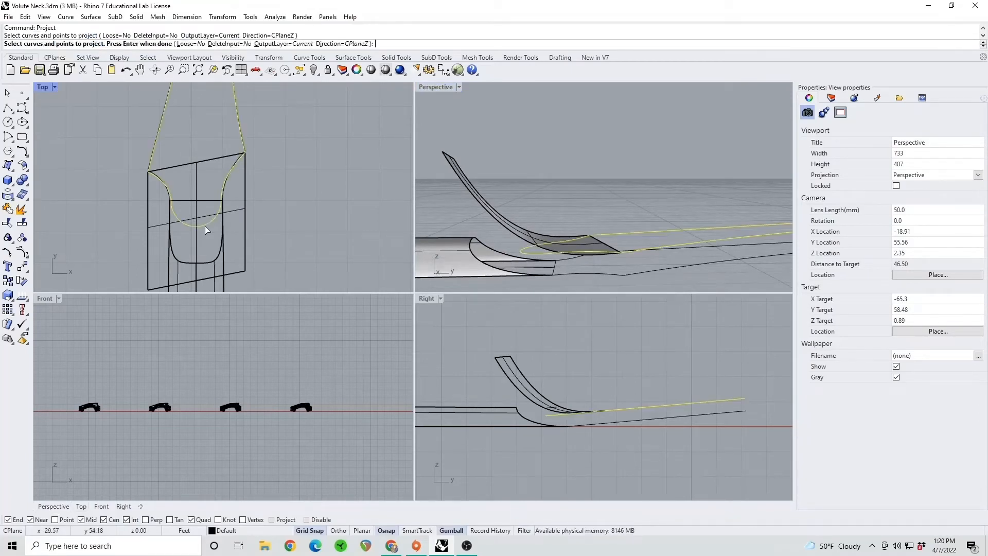
key(Return)
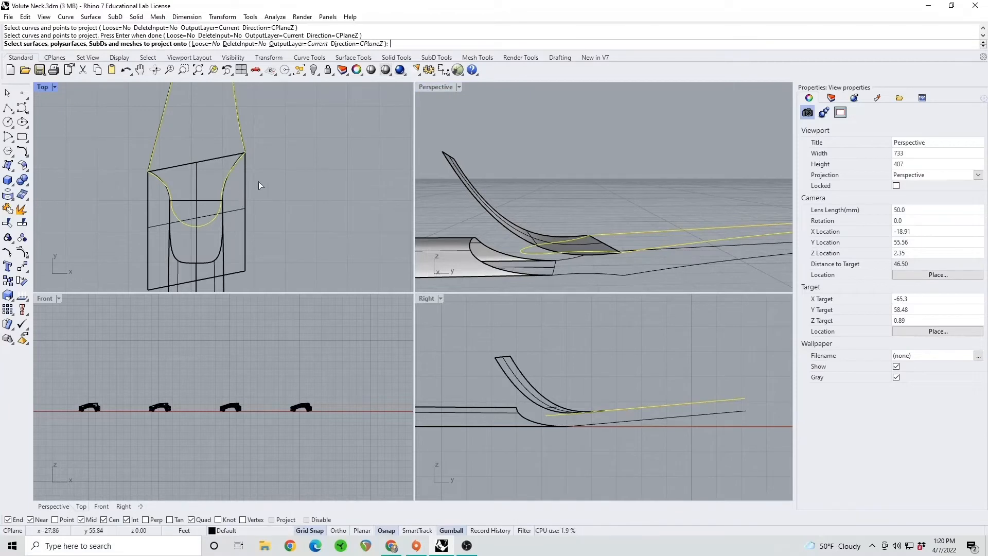
click(230, 212)
key(Return)
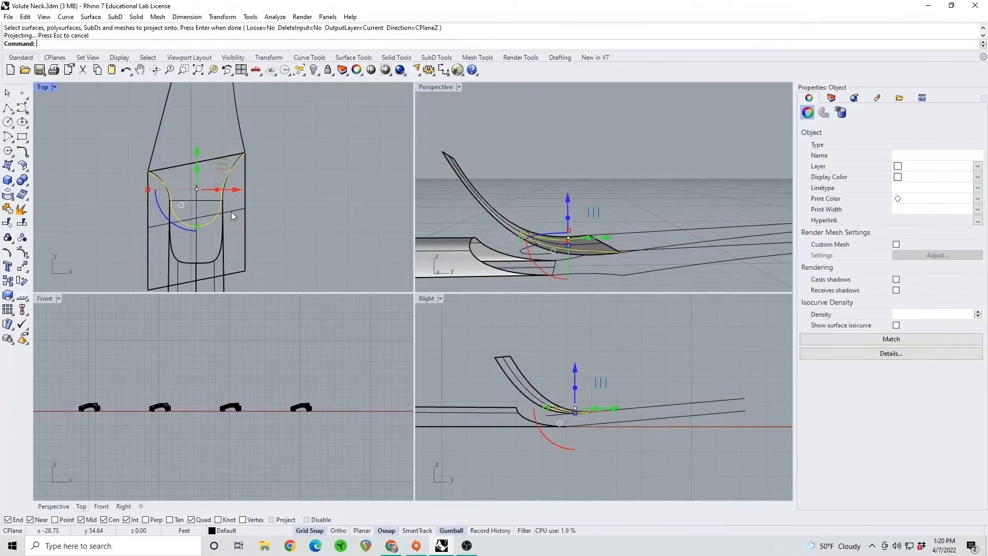
right_drag(531, 200, 505, 194)
key(Escape)
Delete the swept surface, its side curve and the rail line, keeping the projected outline curve
click(484, 208)
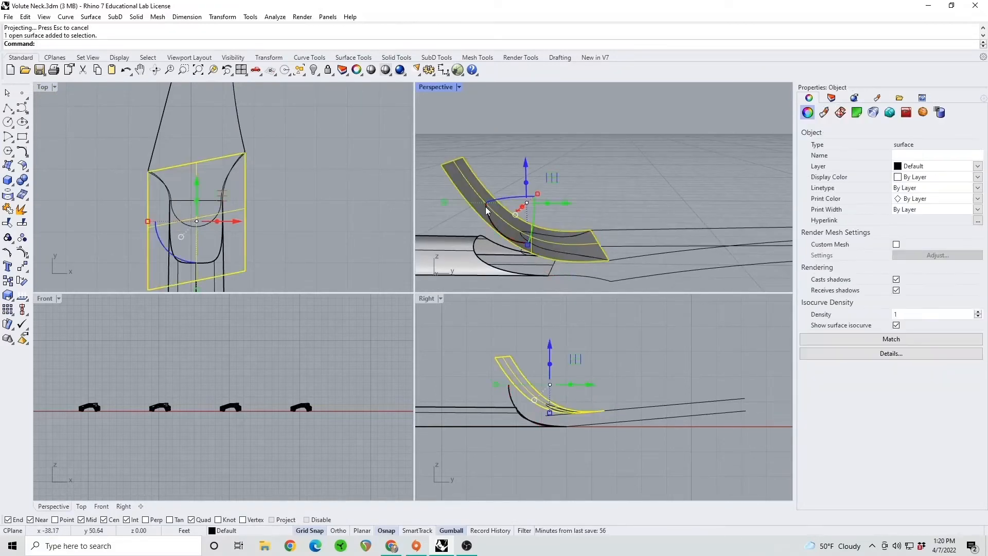
key(Delete)
click(489, 224)
key(Delete)
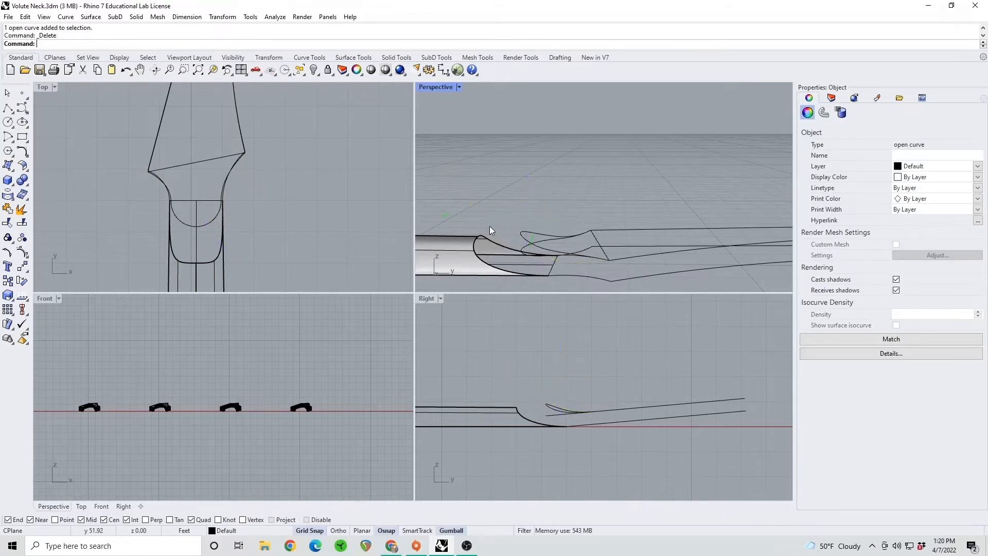
click(597, 237)
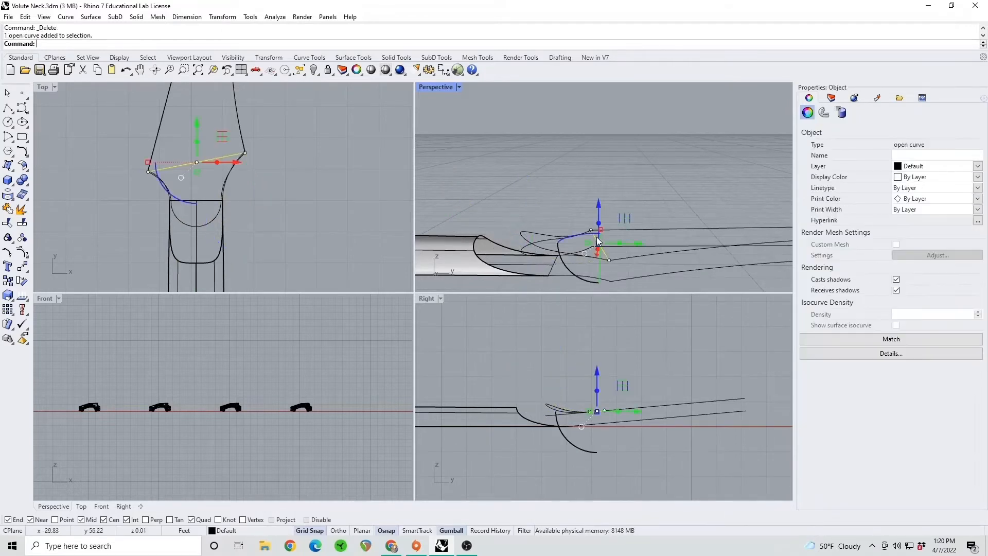
key(Delete)
Explode the flat upper headstock outline and delete its neck-side segments that the projected curve replaces
click(521, 245)
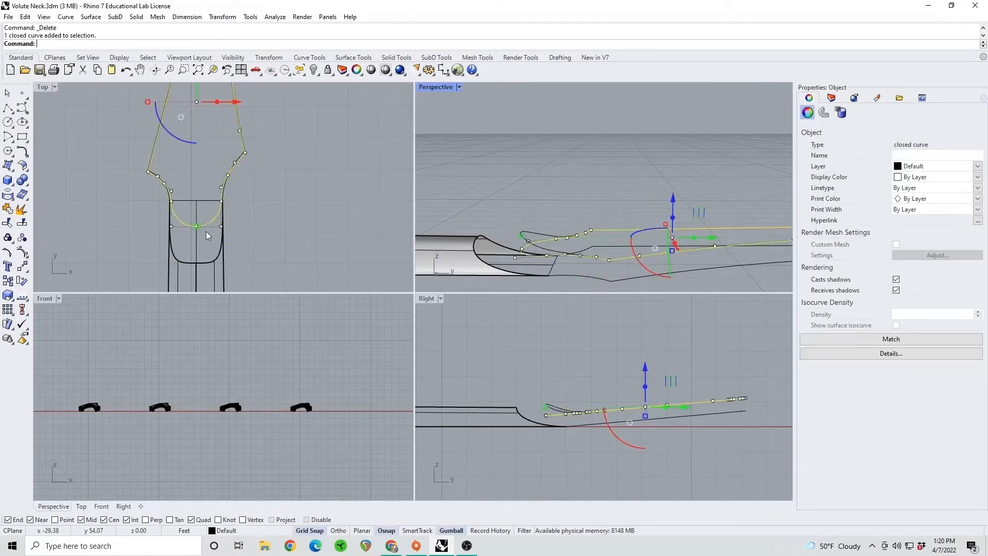
click(22, 209)
key(Escape)
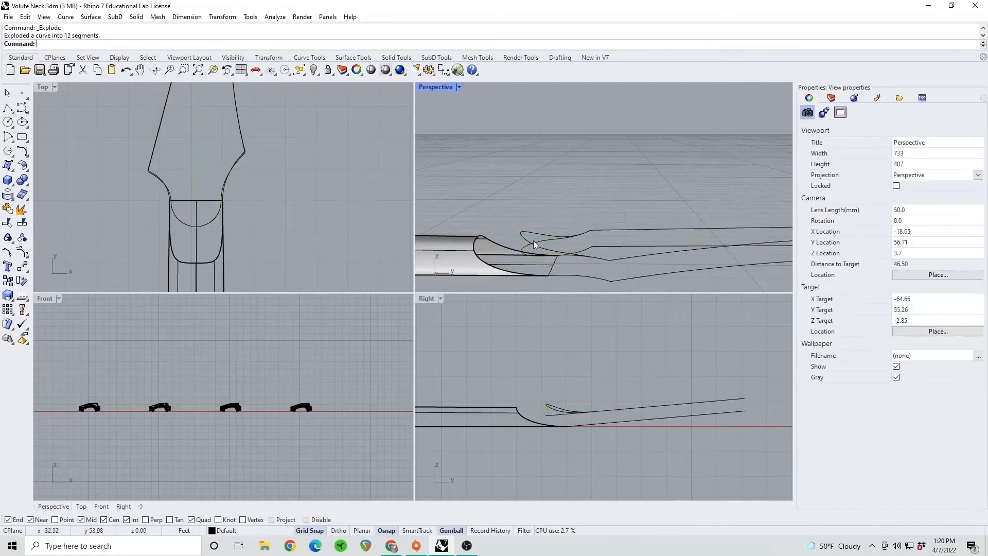
click(524, 251)
key(Delete)
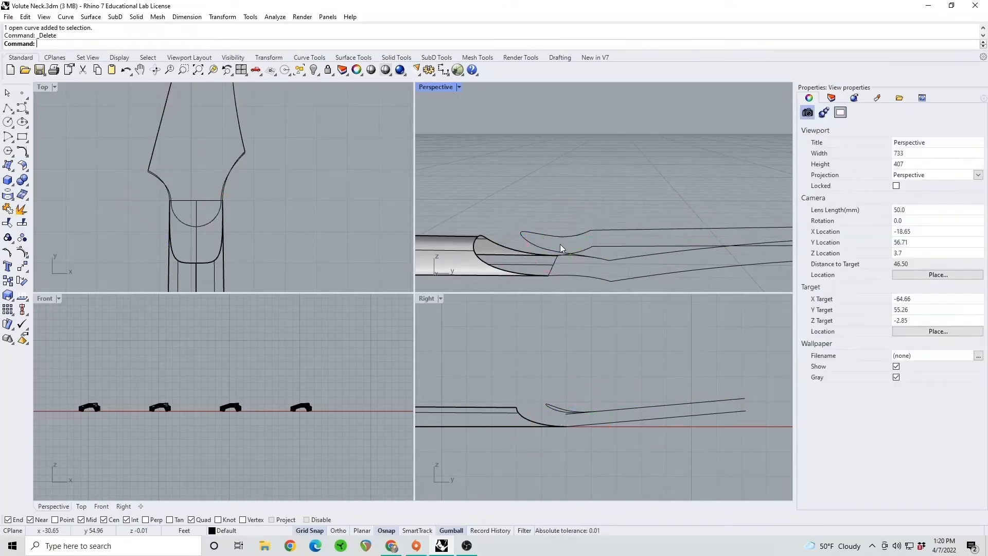
click(569, 257)
key(Delete)
click(580, 258)
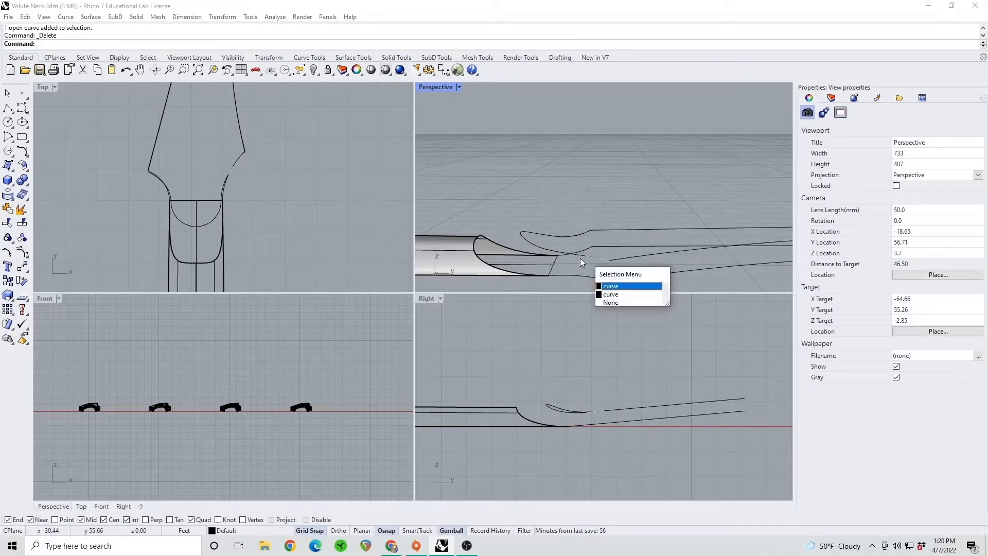
click(571, 240)
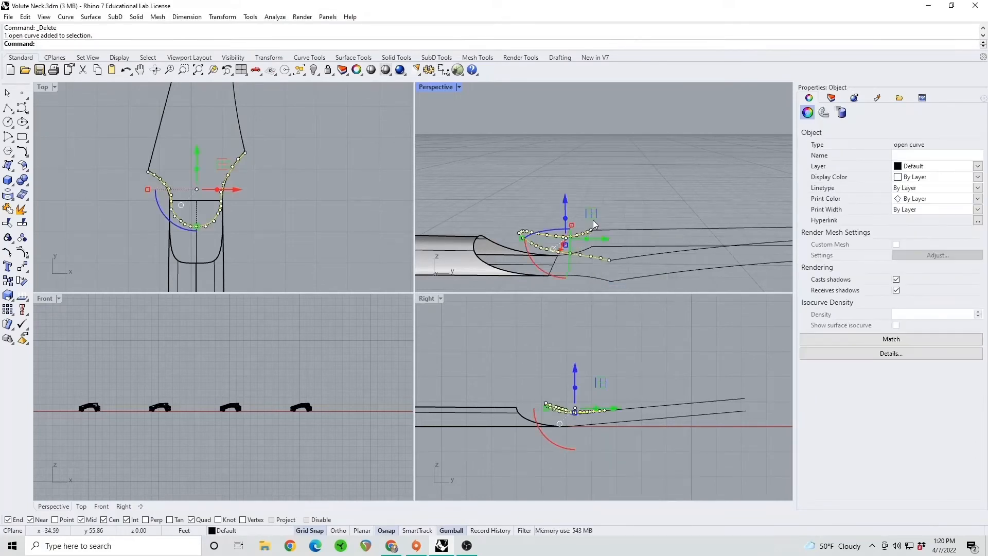
click(584, 190)
Reset the rotated side viewport to the standard Right view
mouse_move(533, 211)
right_down()
mouse_move(538, 199)
mouse_move(541, 222)
right_up()
scroll(541, 407, up, 3)
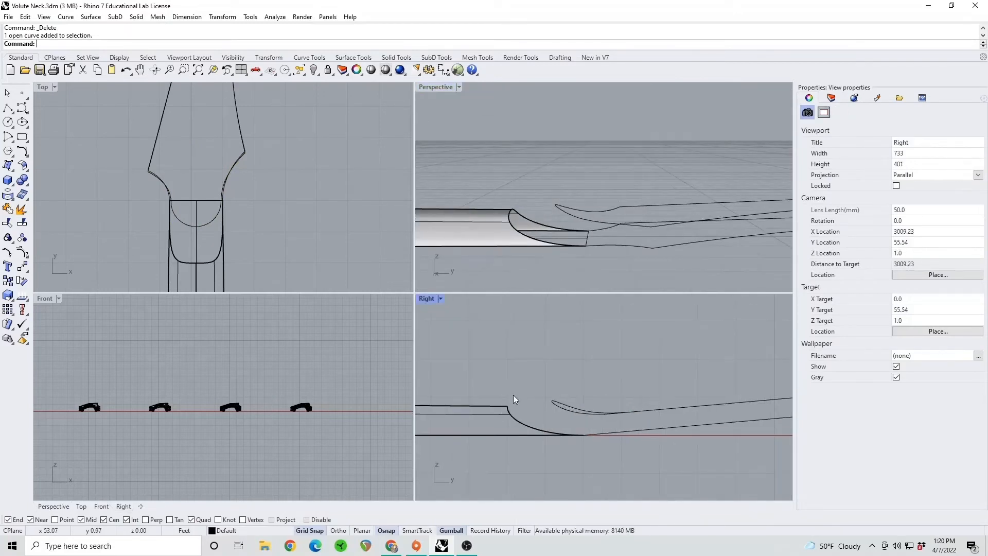
mouse_move(543, 406)
ctrl+shift+right_down()
mouse_move(558, 406)
mouse_move(545, 407)
ctrl+shift+right_up()
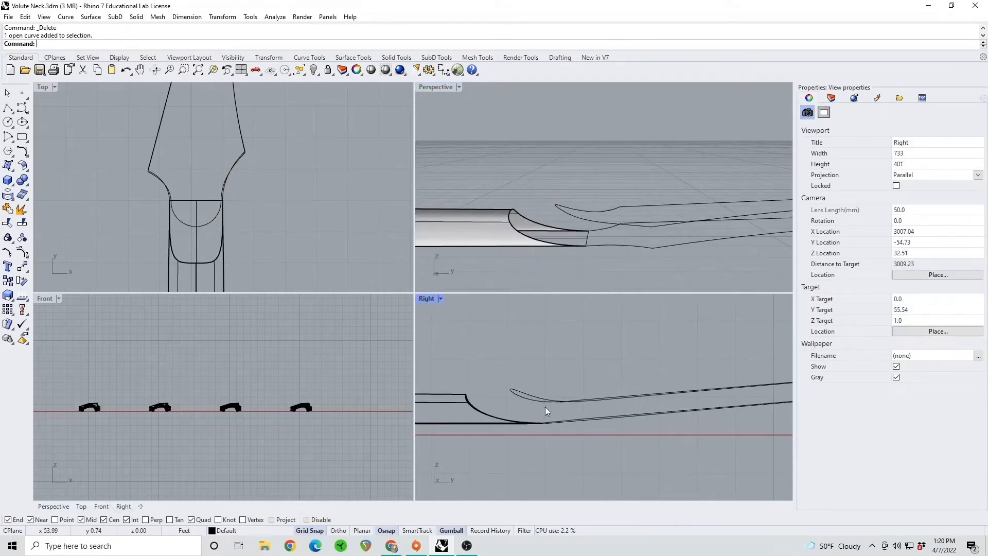
click(441, 300)
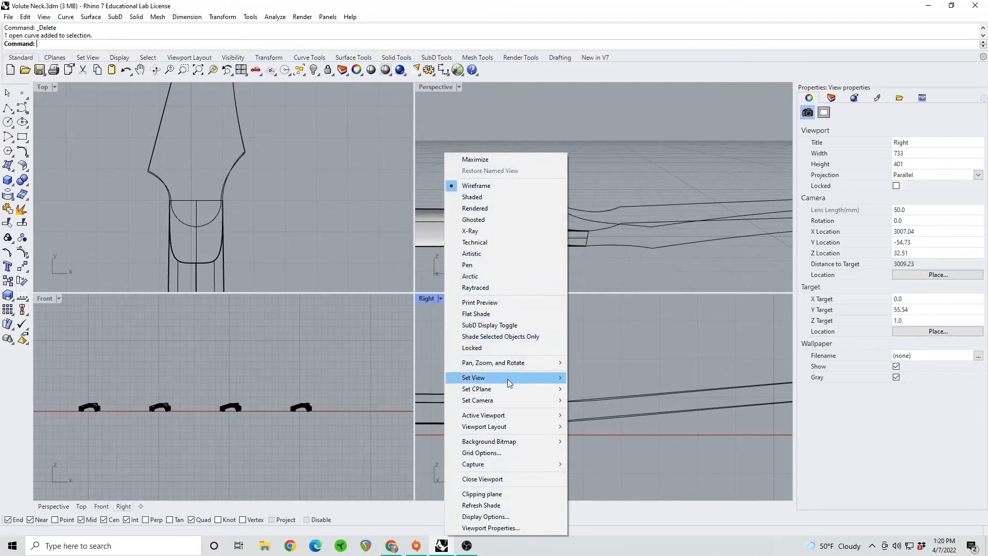
mouse_move(548, 378)
click(592, 426)
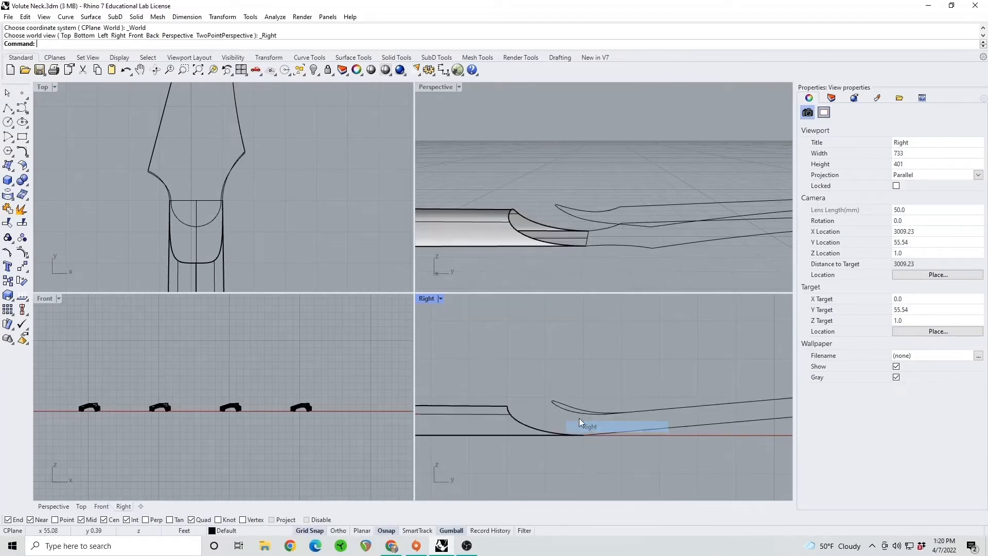
scroll(532, 413, up, 4)
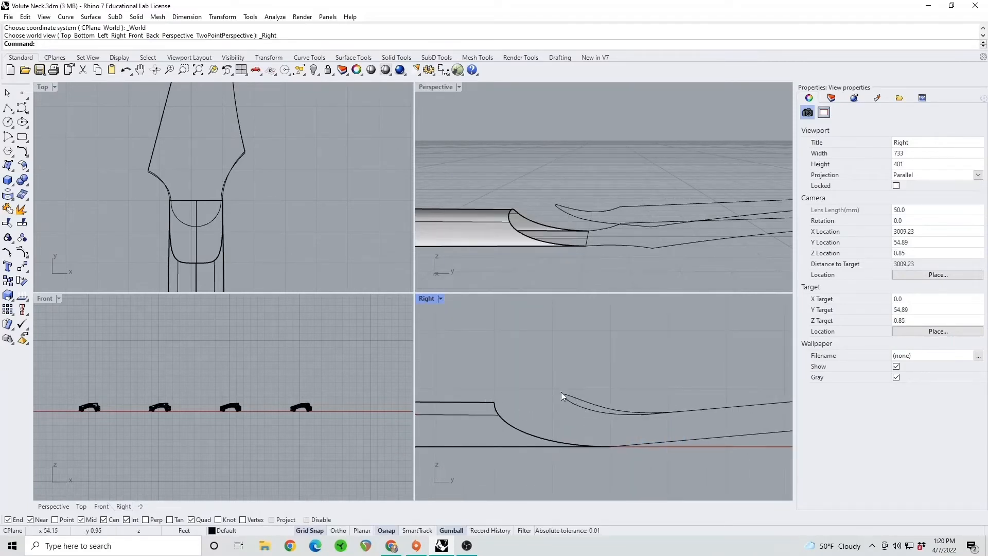
Draw a straight polyline from the tip of the curved upper headstock outline along the centerline toward the headstock in top view, using Ortho
click(553, 279)
right_drag(552, 279, 581, 276)
scroll(545, 241, up, 4)
scroll(560, 242, up, 3)
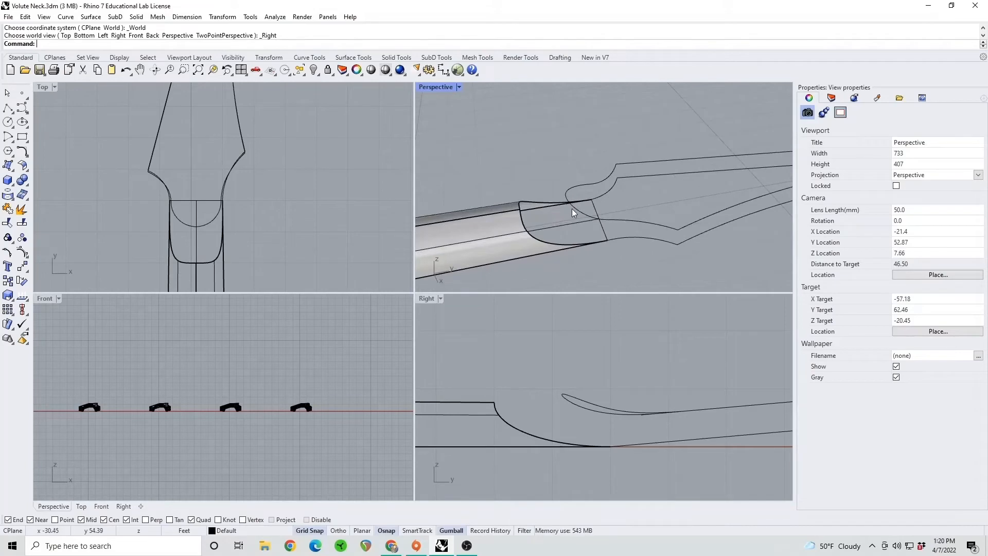
right_drag(606, 189, 530, 181)
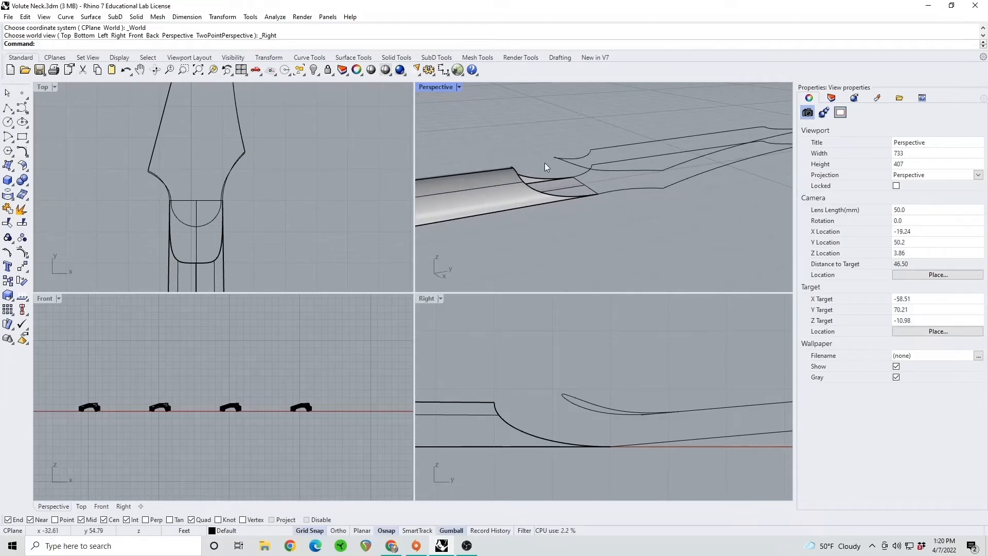
right_drag(580, 215, 482, 205)
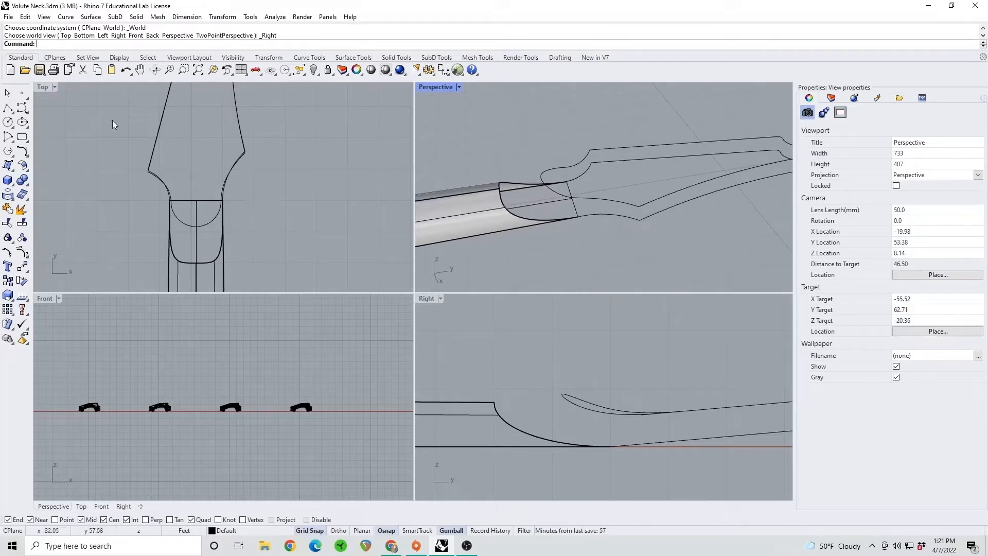
click(7, 108)
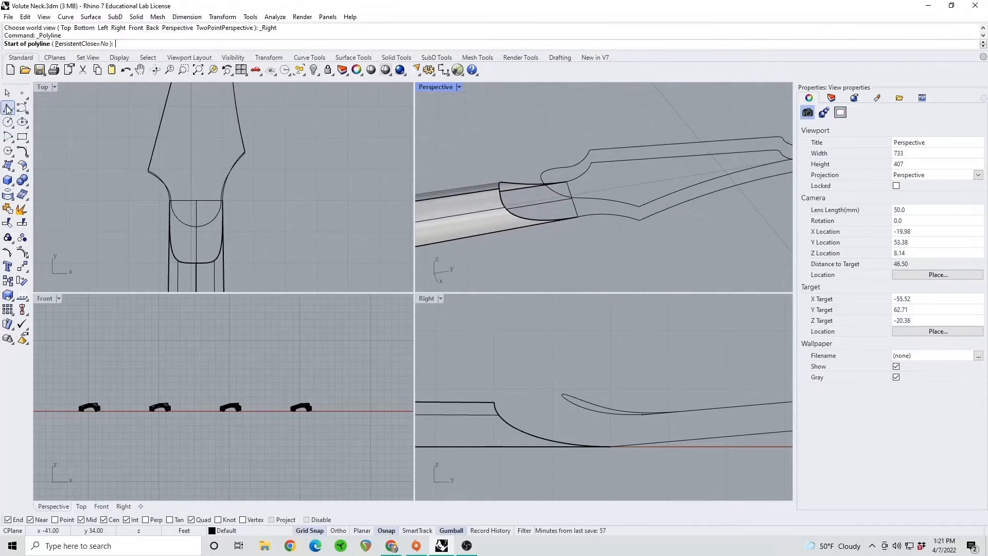
right_drag(530, 202, 636, 210)
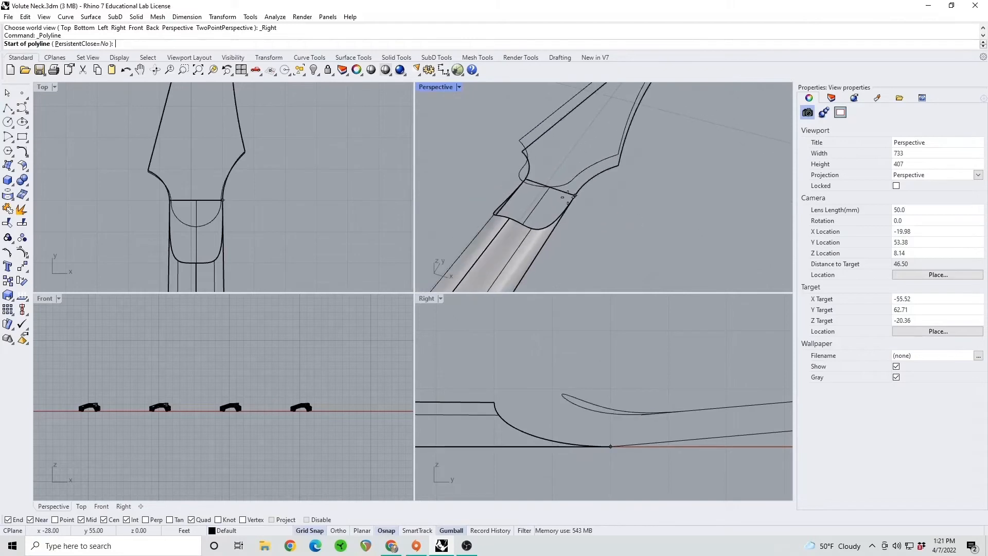
click(532, 185)
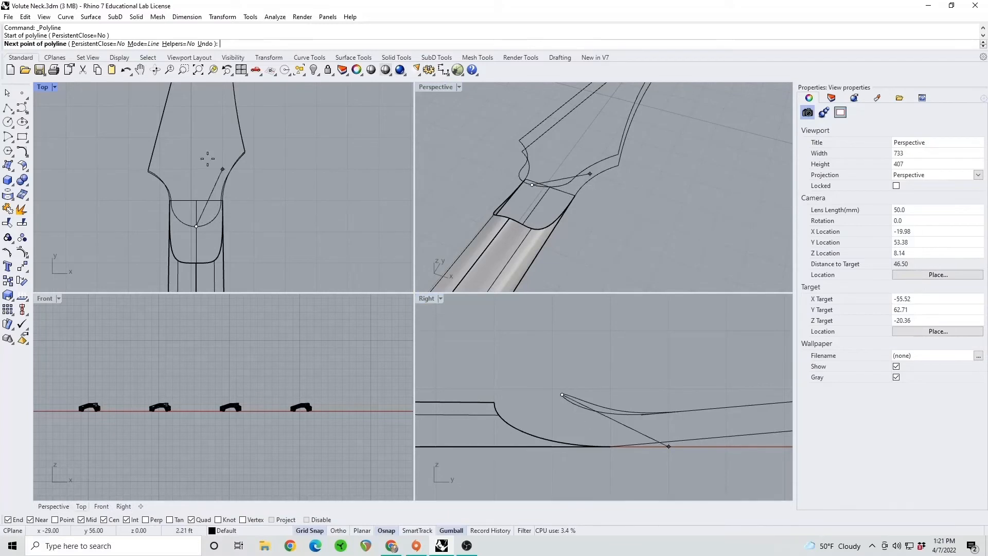
key(F8)
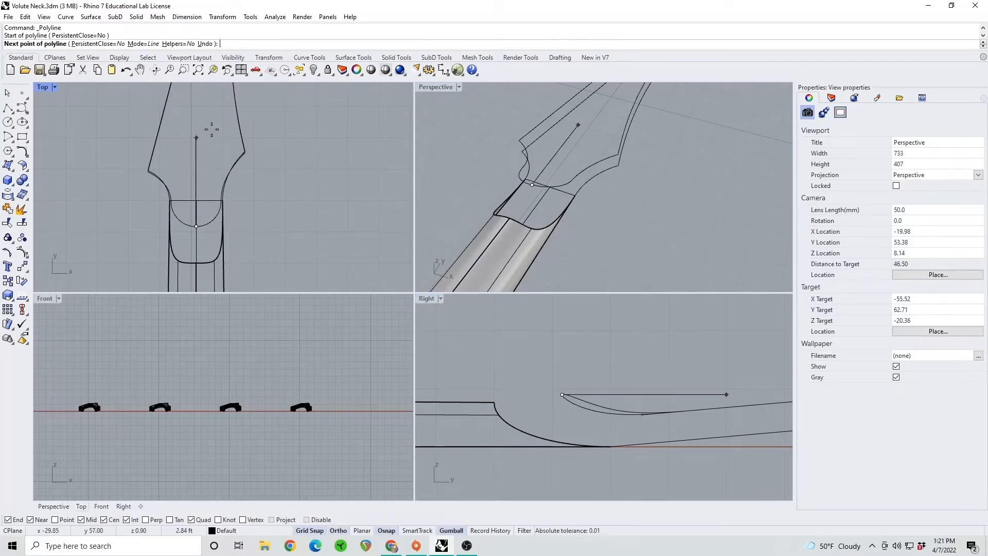
click(196, 106)
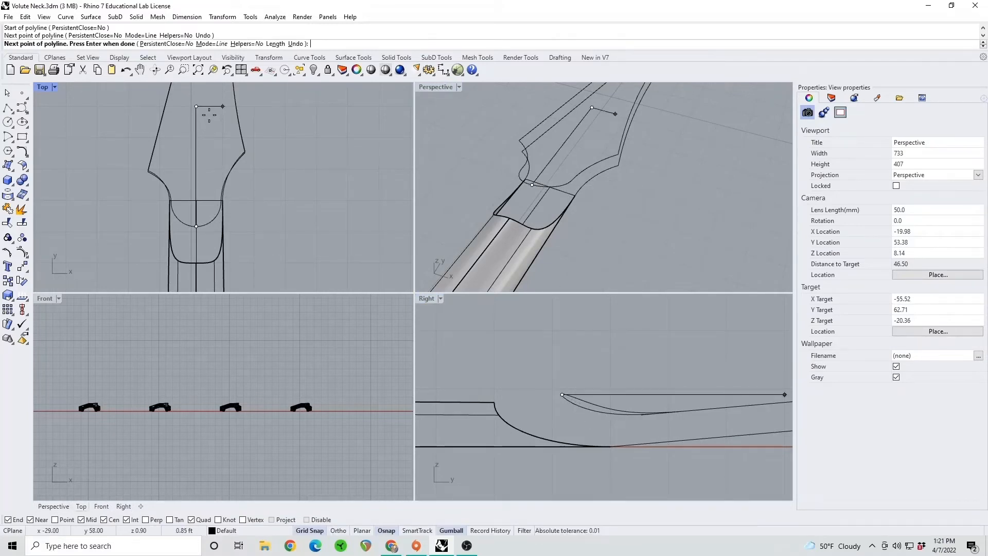
key(Return)
Raise the headstock-side end point of the centerline line vertically in the Right view so the line slopes up from the volute tip
click(196, 107)
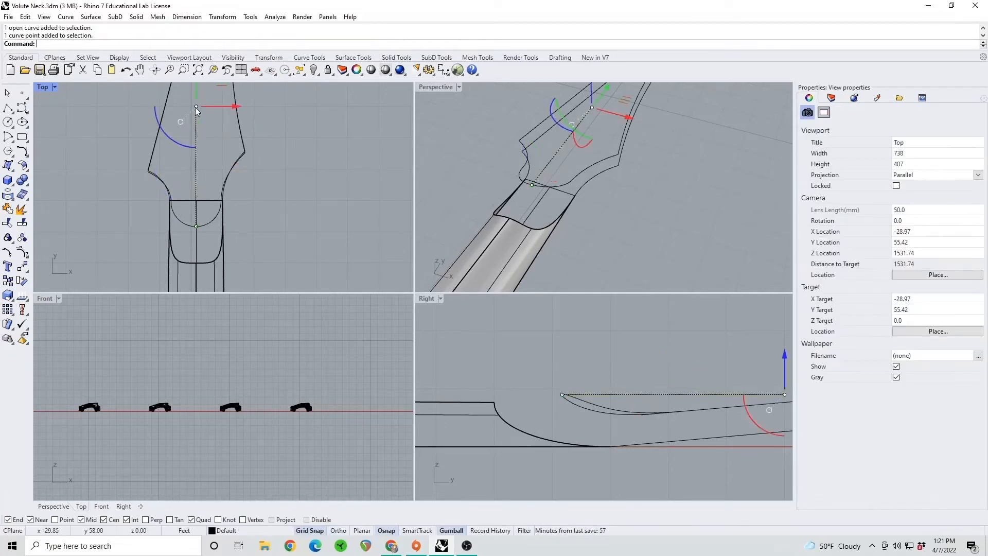
right_drag(674, 340, 590, 410)
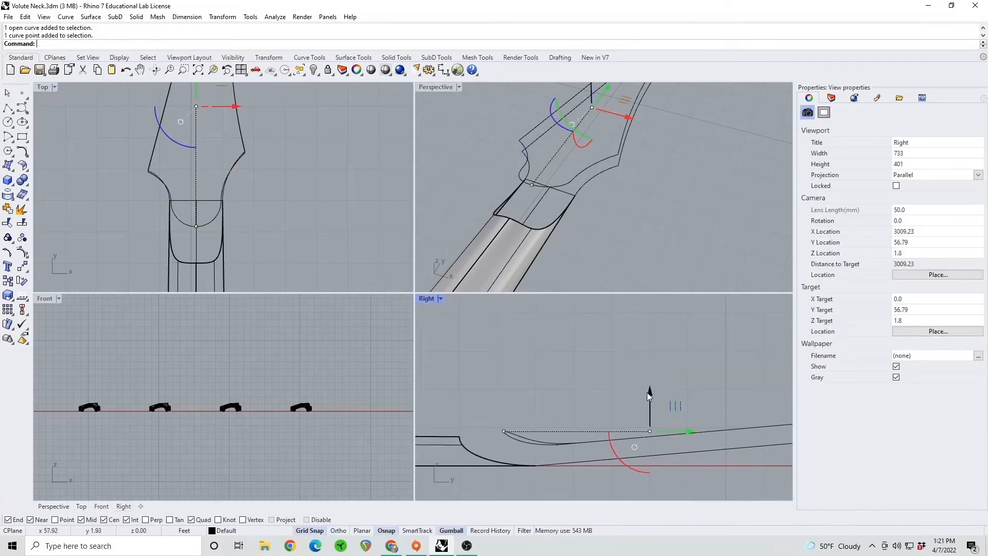
drag(646, 392, 641, 329)
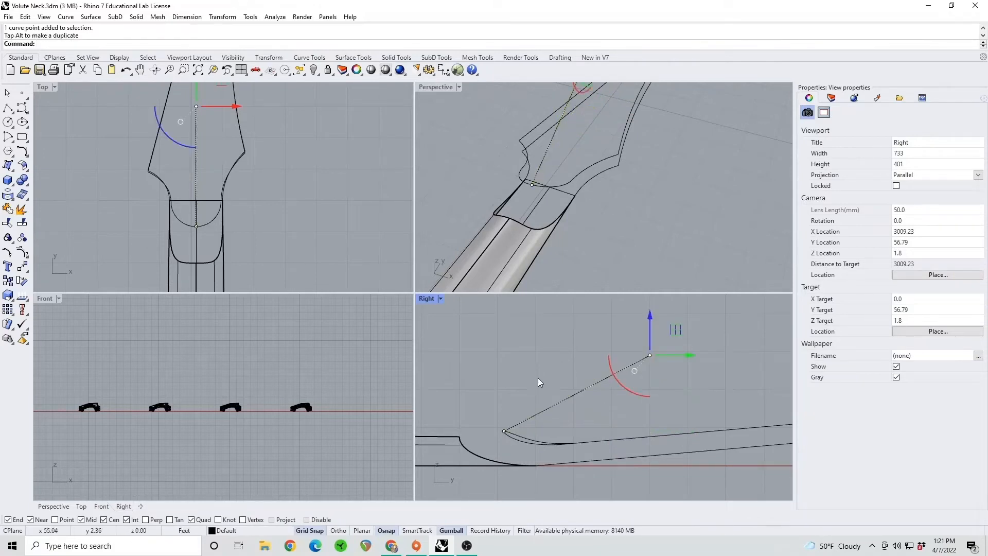
key(Escape)
right_drag(461, 438, 492, 437)
scroll(484, 438, up, 2)
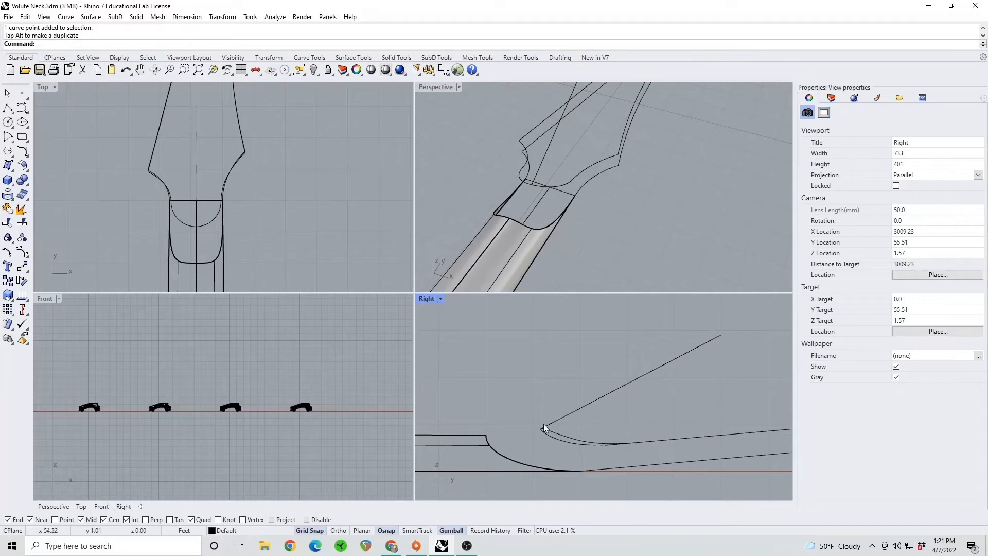
Extract the U-direction isocurve running lengthwise along the neck surface's center, picked at the midpoint of its headstock-side edge
right_drag(583, 194, 563, 211)
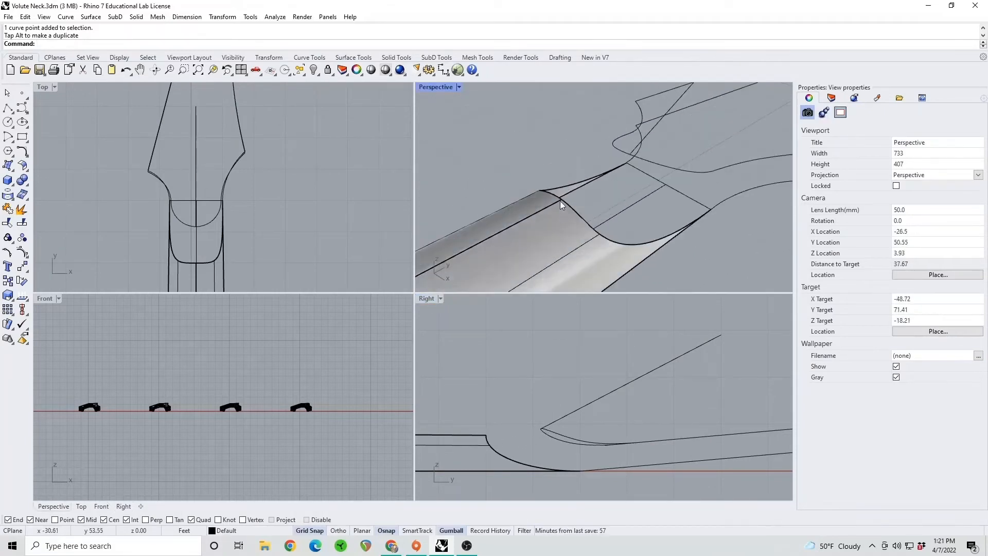
click(560, 200)
click(538, 167)
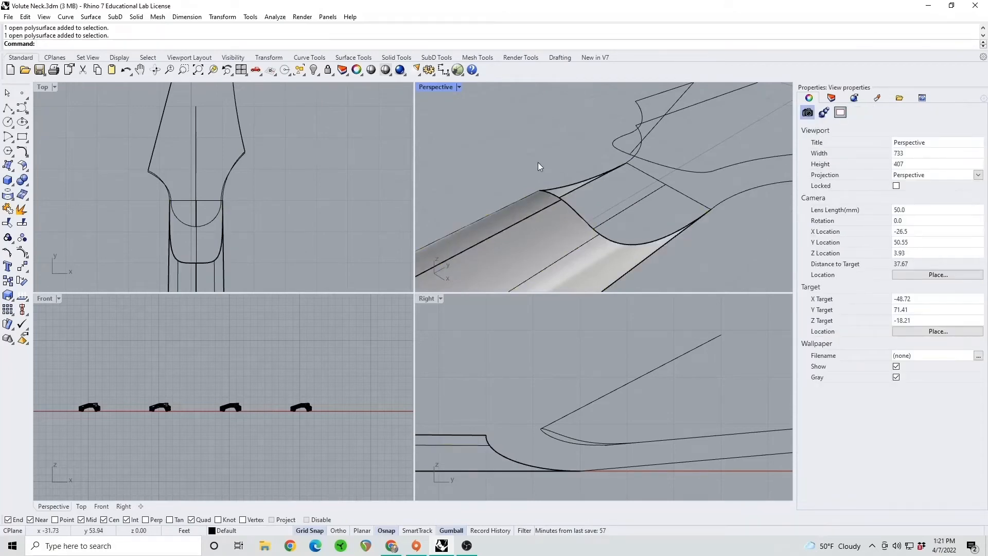
text(ExtractIsocurve)
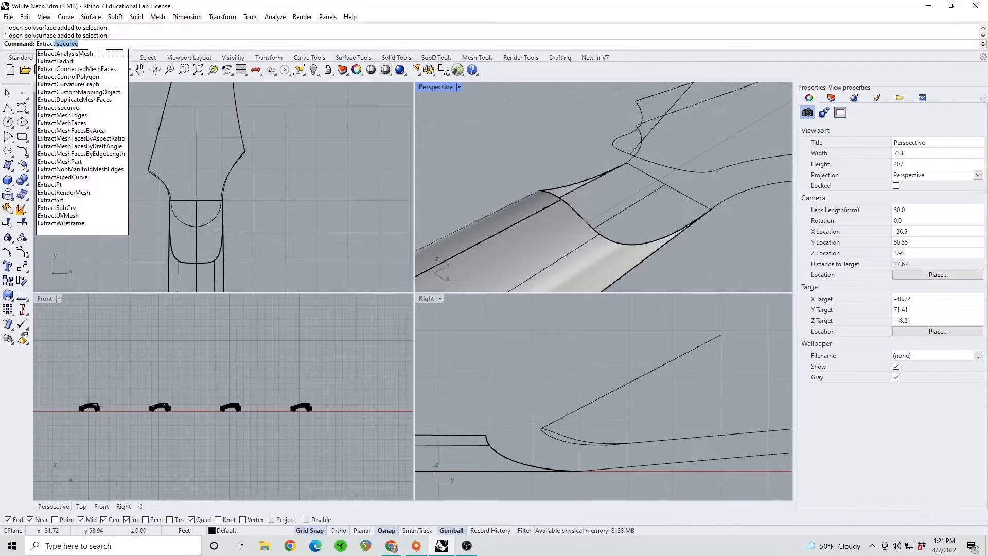
key(Return)
click(563, 236)
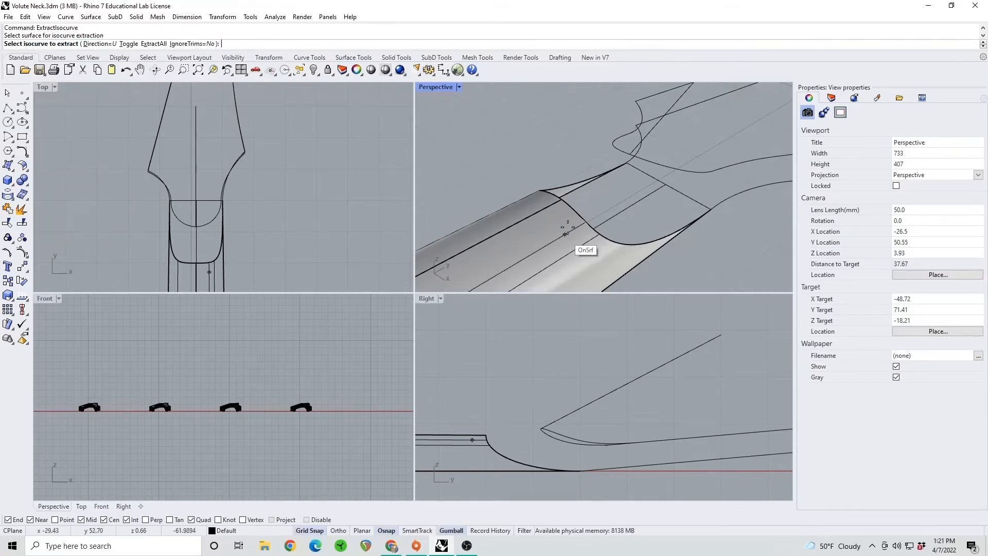
click(561, 199)
key(Return)
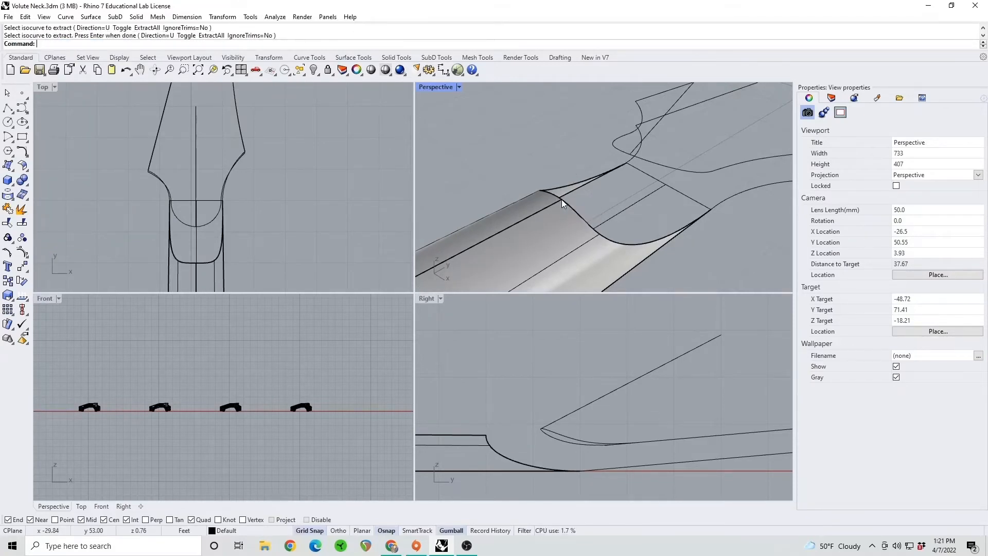
Create an ArcBlend between the neck's extracted isocurve and the sloped line at the volute tip, adjusting its middle arc point
text(ArcBlend)
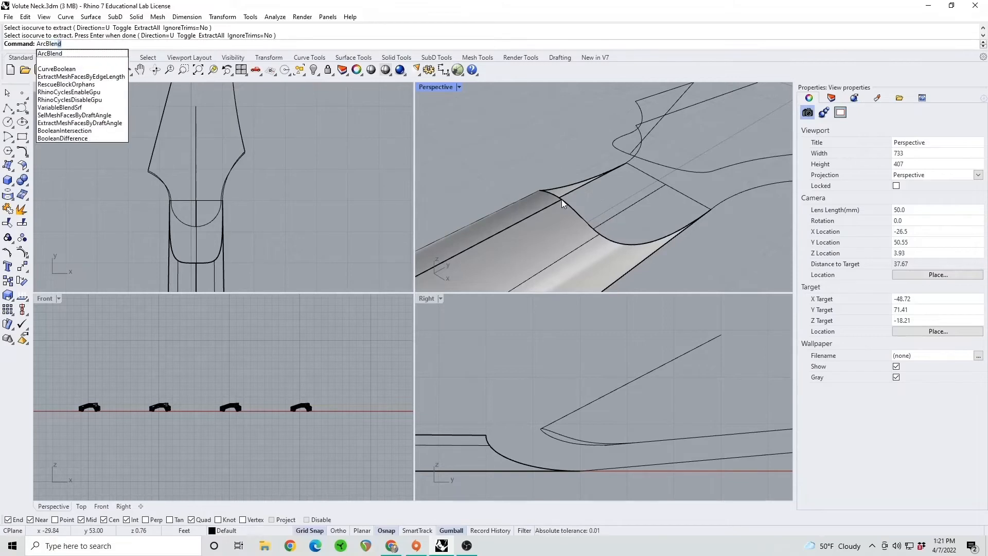
key(Return)
click(564, 201)
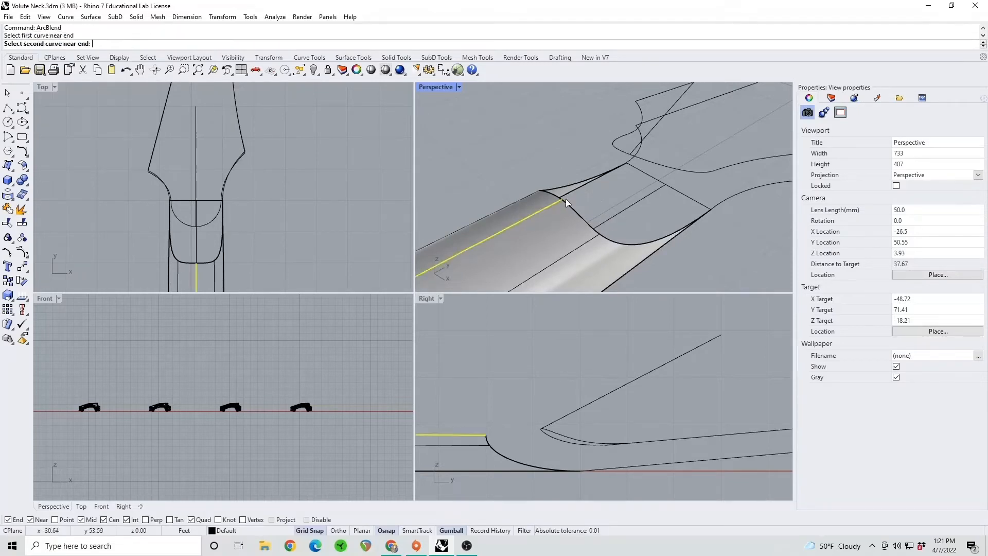
click(631, 154)
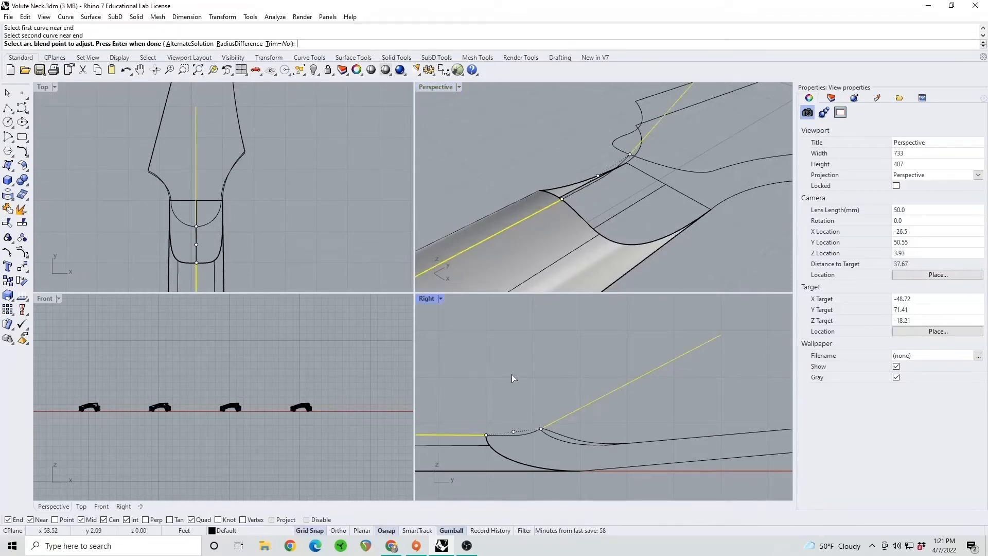
scroll(514, 456, up, 3)
right_drag(523, 439, 571, 409)
scroll(557, 427, up, 4)
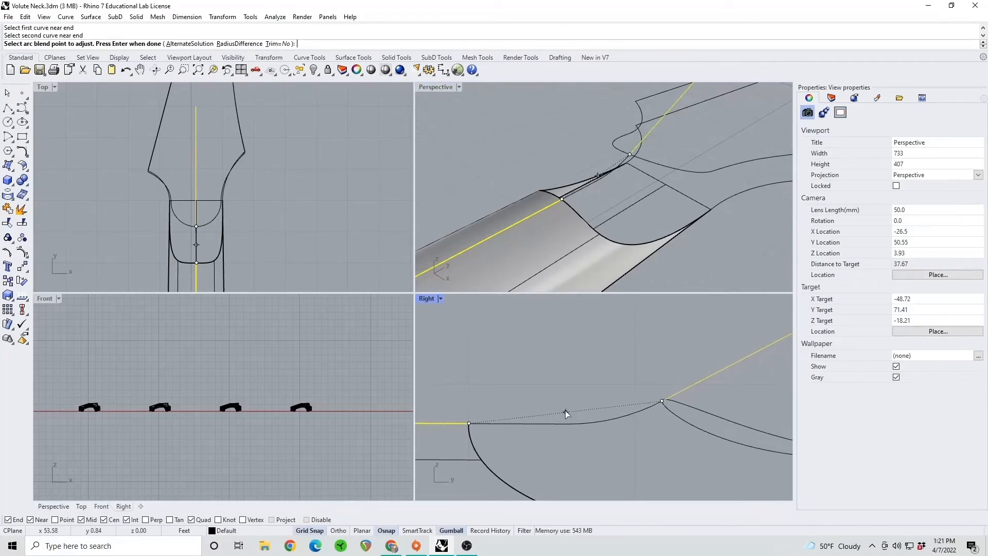
click(566, 412)
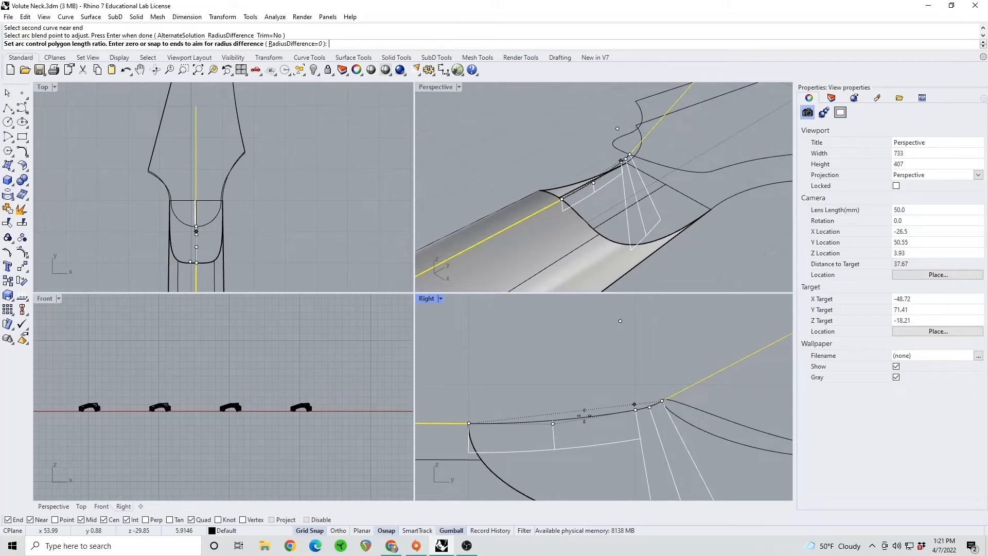
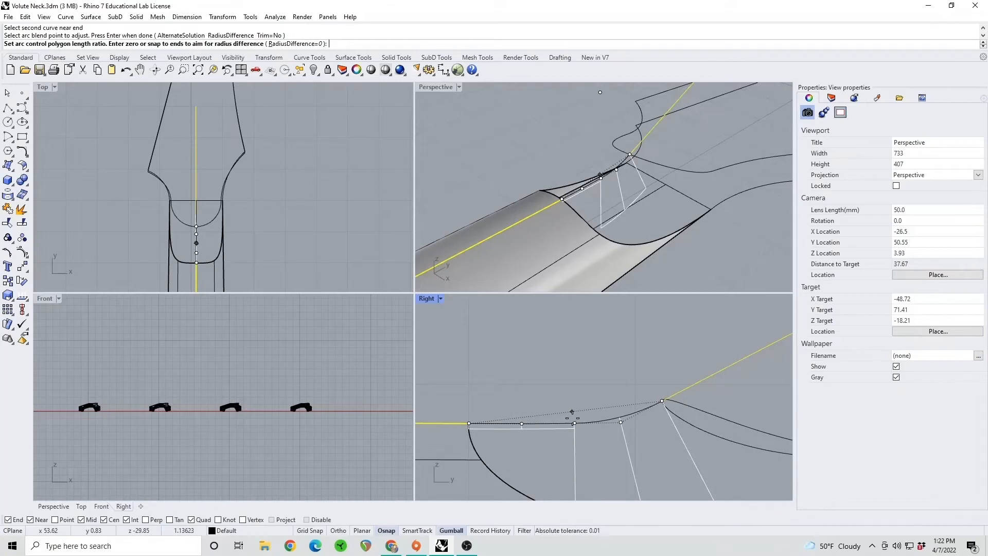
Set the arc blend's control polygon ratio freehand near the middle of the curve and finish the blend
click(572, 417)
key(Return)
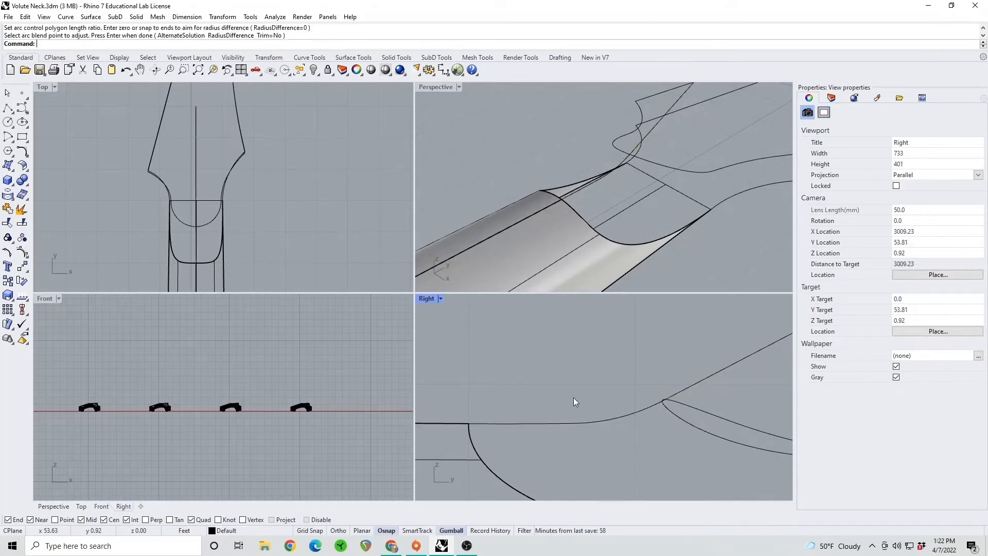
Fillet the sharp corner on the positive-X side of the lower headstock outline with a 0.5 radius
right_drag(618, 177, 645, 189)
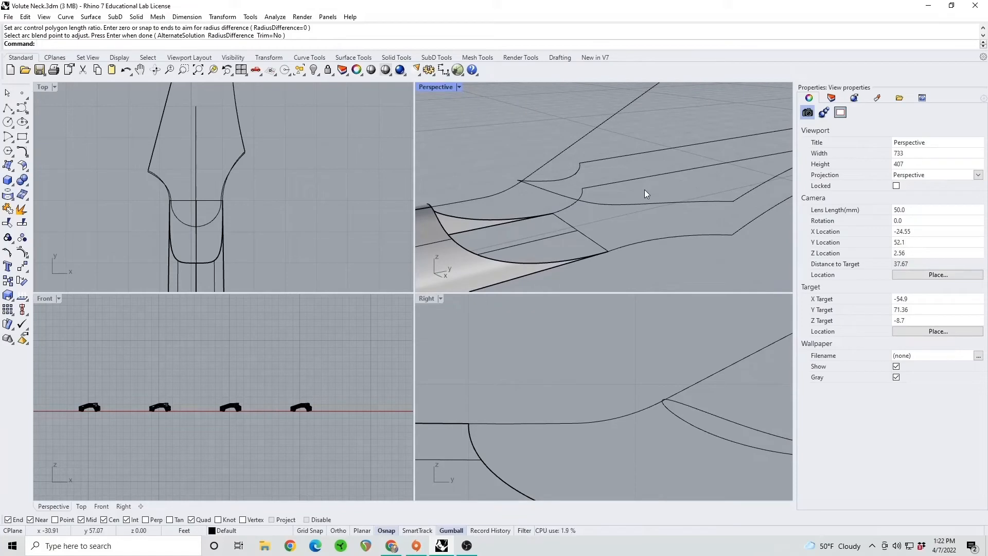
key(Up)
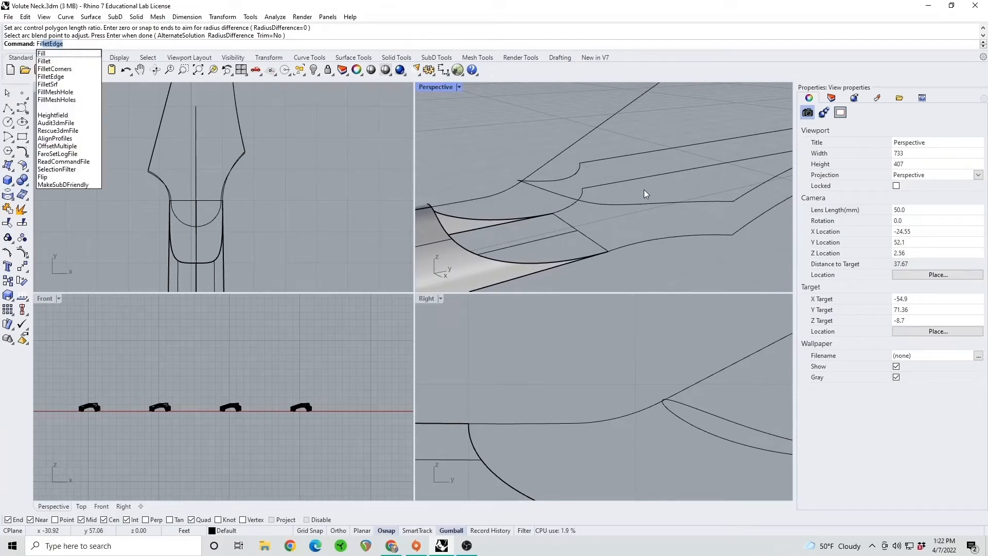
text(Fillet)
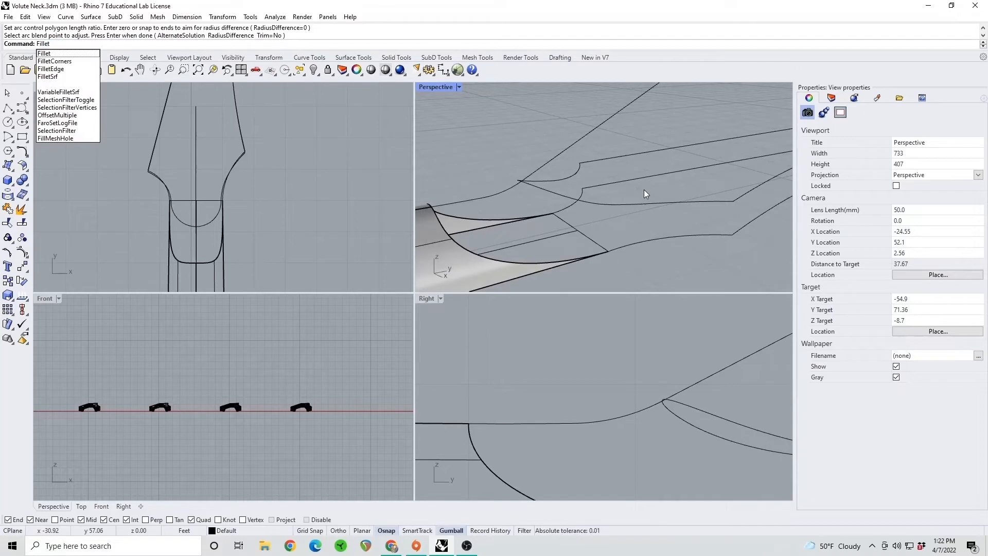
key(Return)
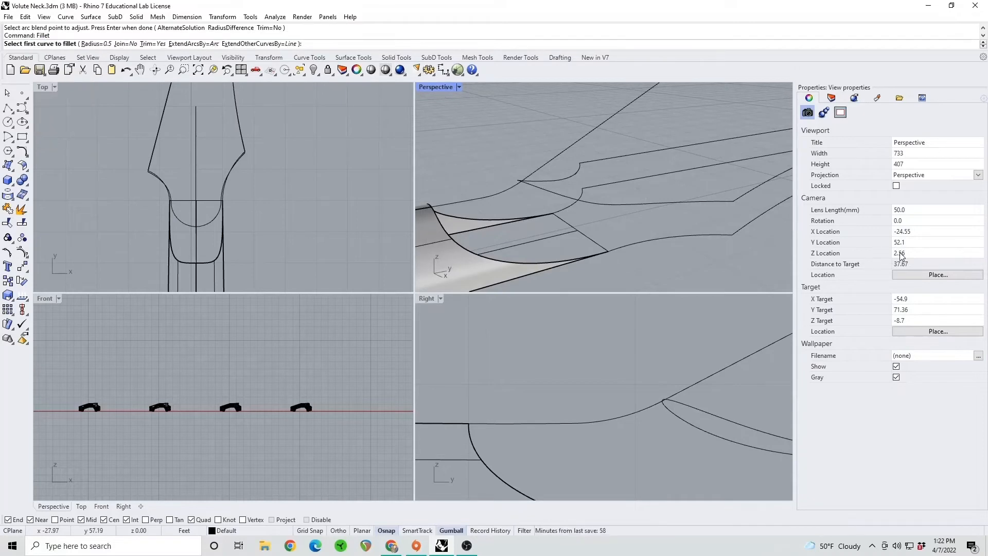
right_drag(661, 198, 651, 193)
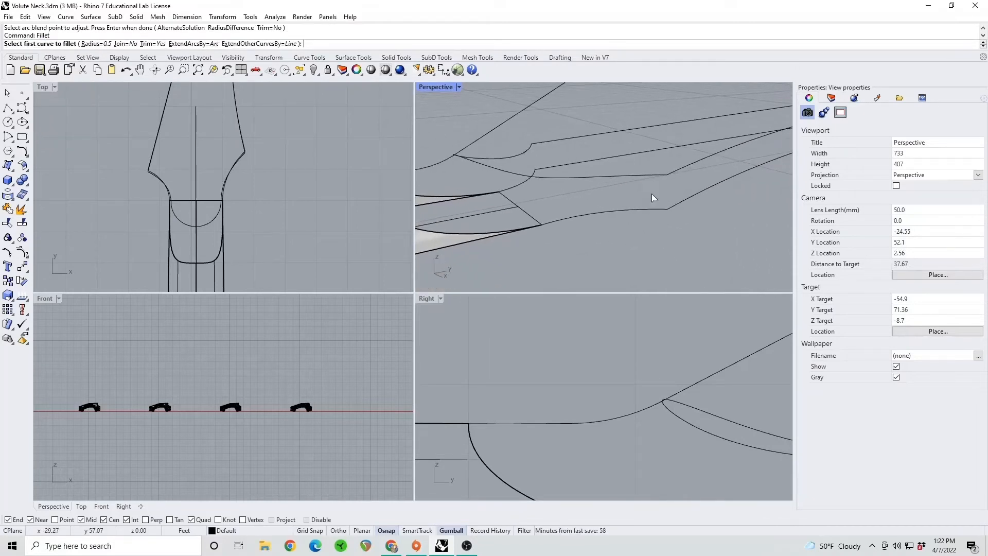
click(651, 205)
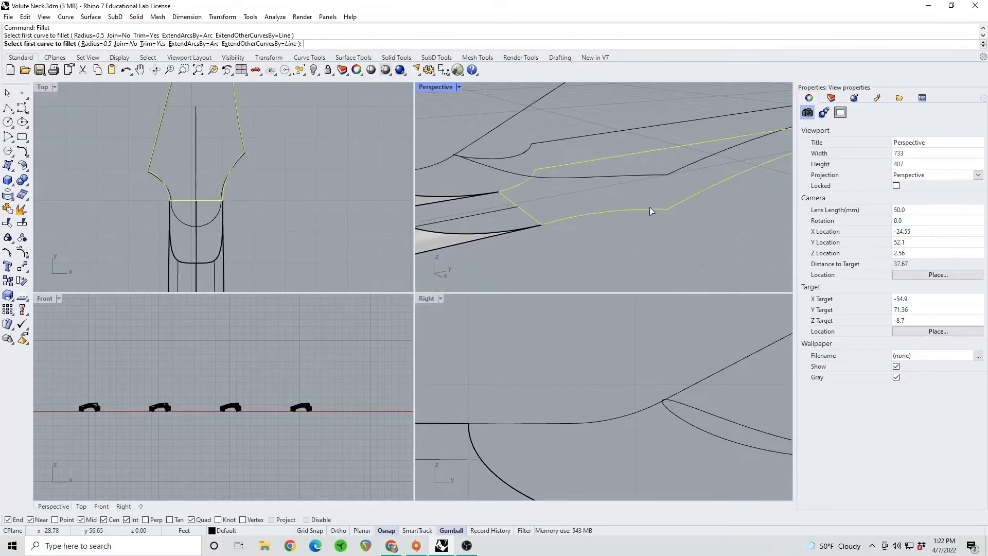
click(677, 204)
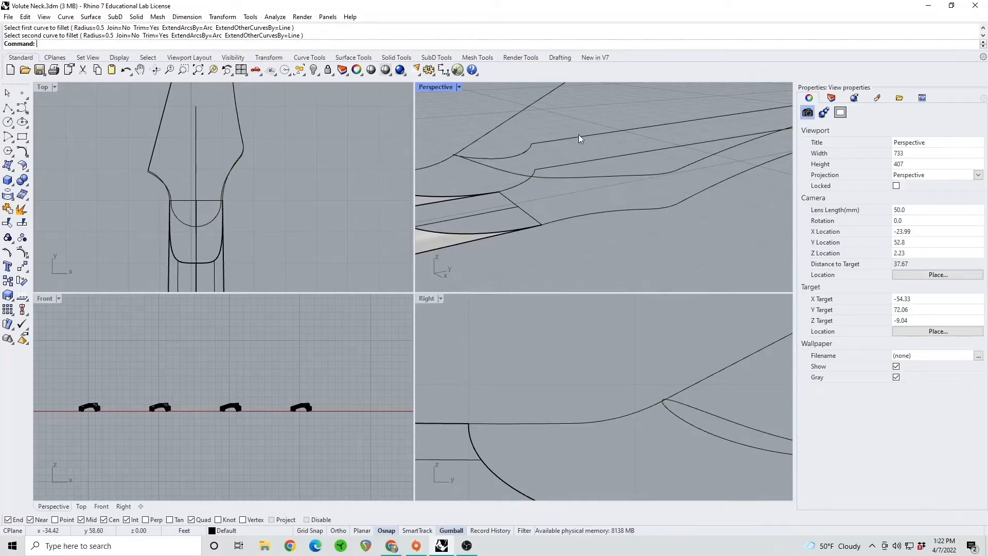
Fillet the opposite, negative-X corner of the lower headstock outline with a 0.5 radius
right_drag(579, 137, 723, 181)
right_click(596, 175)
click(587, 186)
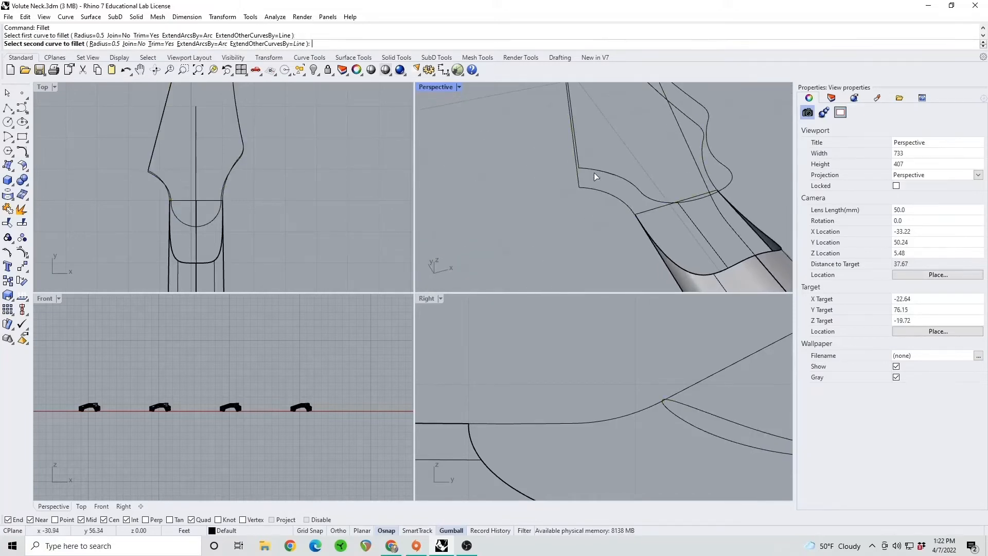
click(578, 177)
right_click(592, 172)
click(594, 169)
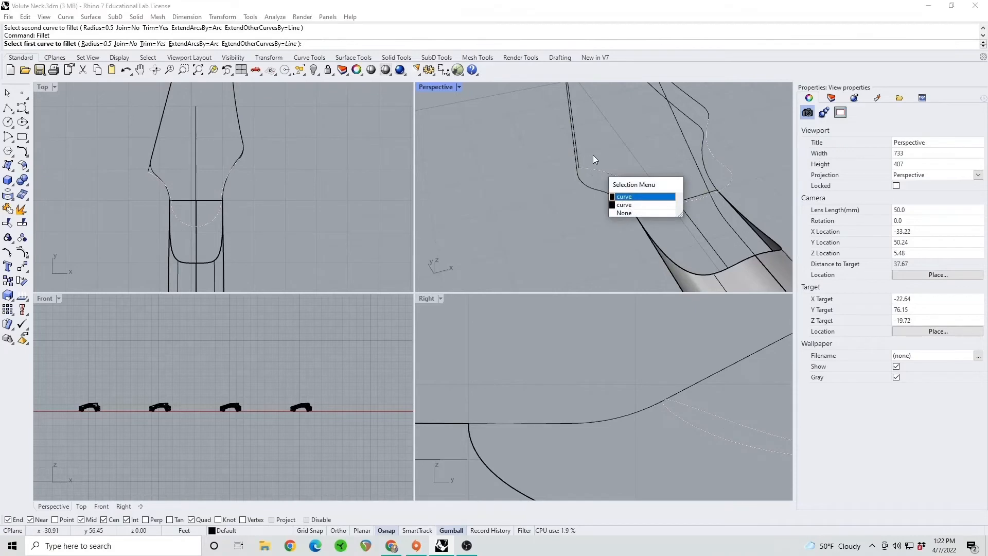
key(Escape)
key(Escape)
click(589, 169)
right_click(586, 163)
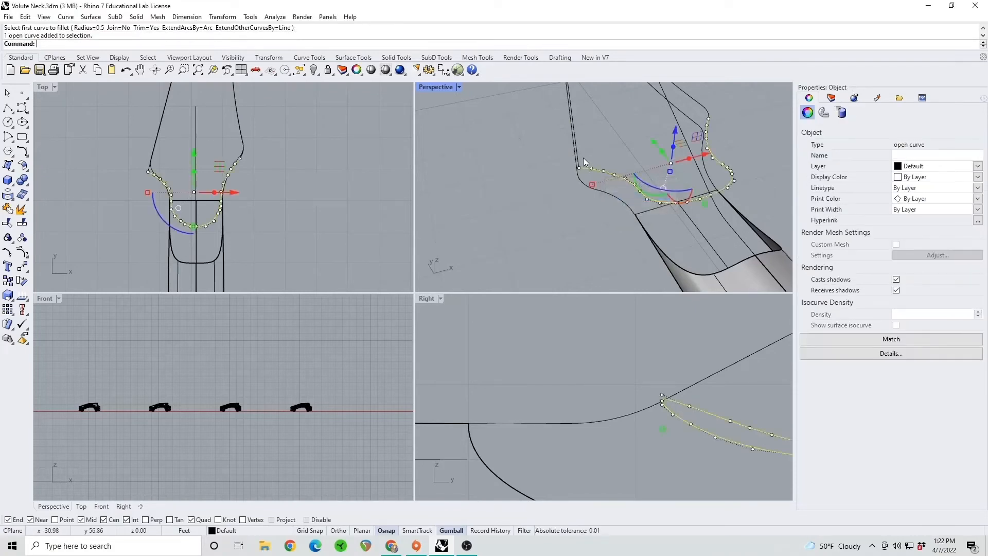
click(582, 154)
Fillet the negative-X corner of the upper headstock outline with a 0.5 radius and delete the leftover short curve there
right_drag(591, 156, 644, 145)
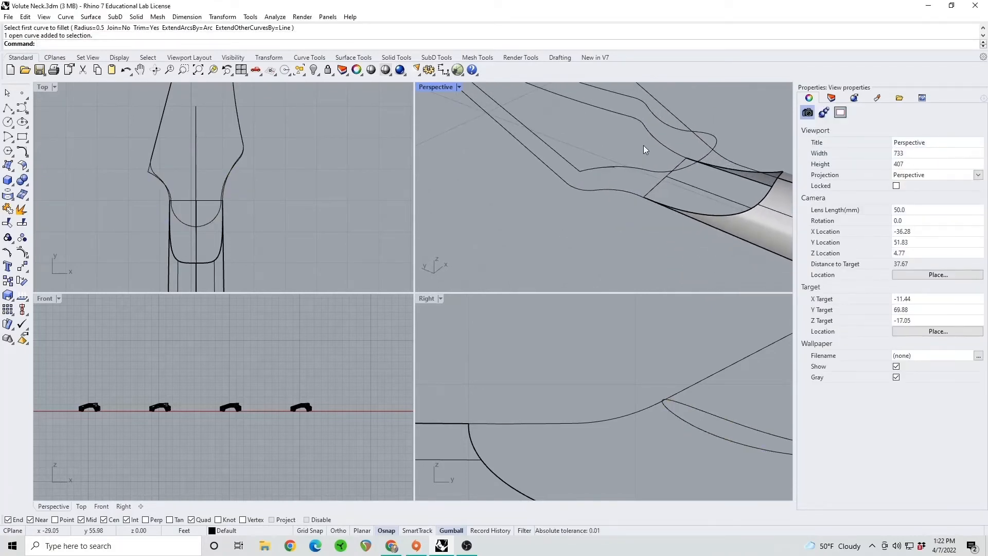
right_click(583, 170)
click(588, 169)
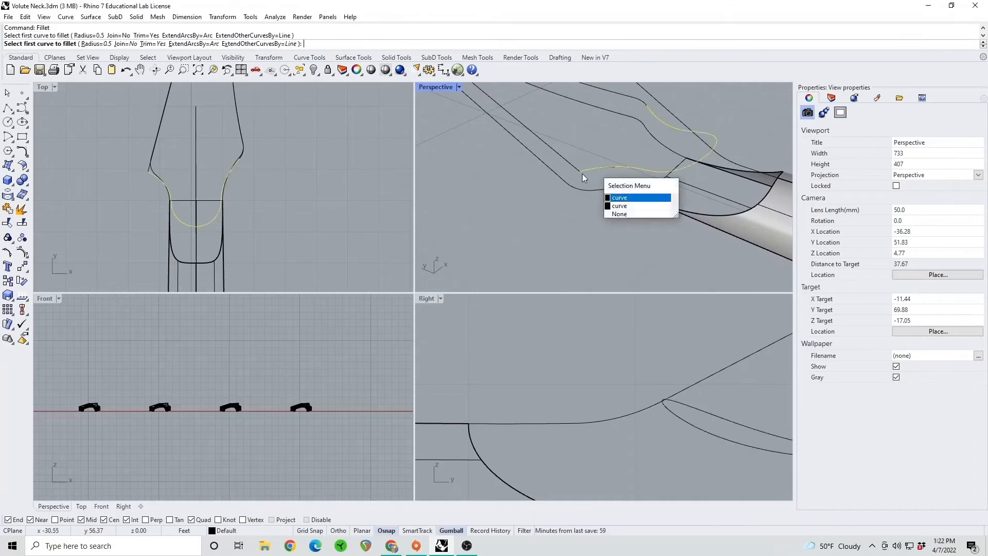
right_click(576, 169)
key(Escape)
click(581, 174)
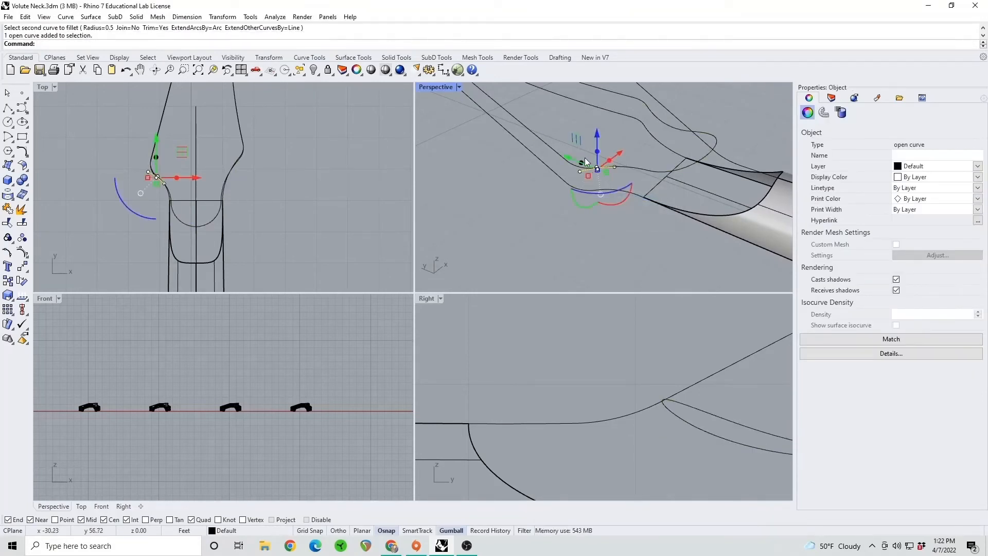
key(Delete)
Draw a polyline from the volute curve's end on the upper outline down to the lower outline on the negative-X side
right_drag(656, 162, 604, 150)
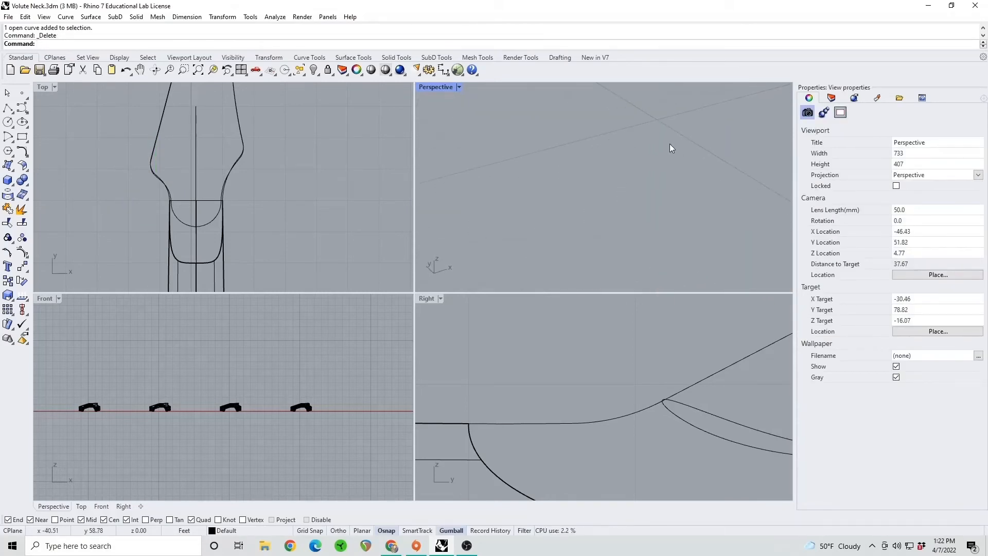
right_drag(669, 144, 520, 177)
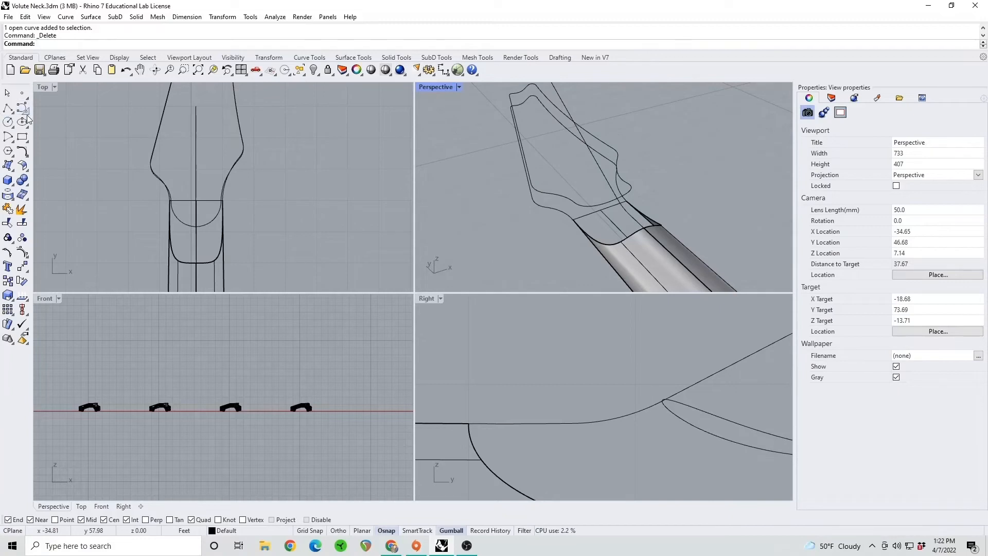
click(8, 107)
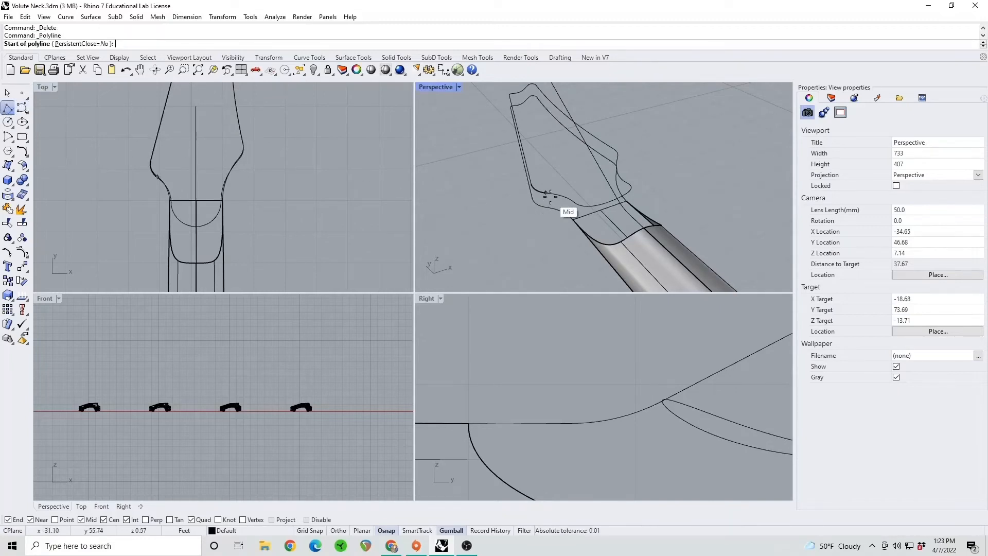
click(545, 202)
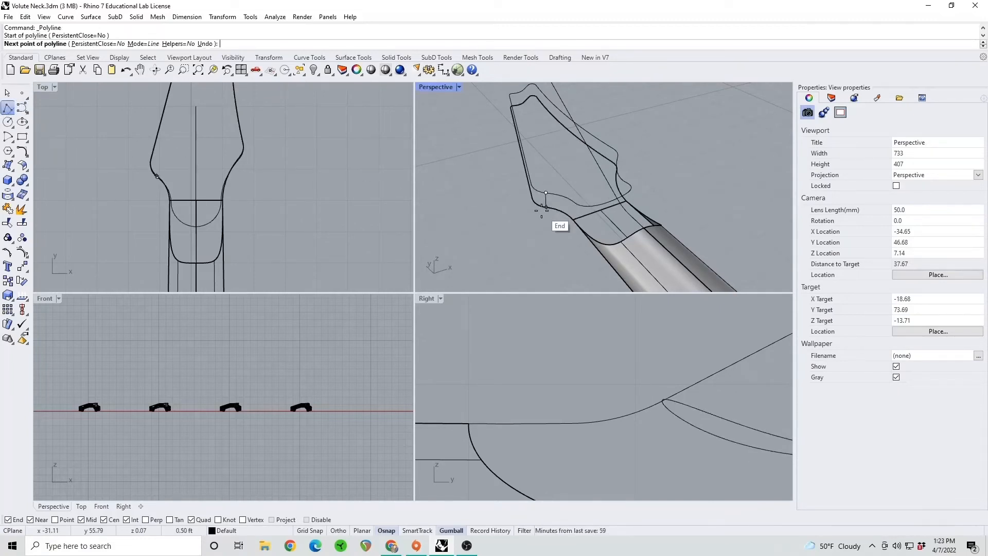
click(548, 211)
key(Return)
Draw a matching connecting line between the upper and lower headstock outlines on the positive-X side
right_drag(616, 182, 516, 185)
key(Return)
click(629, 179)
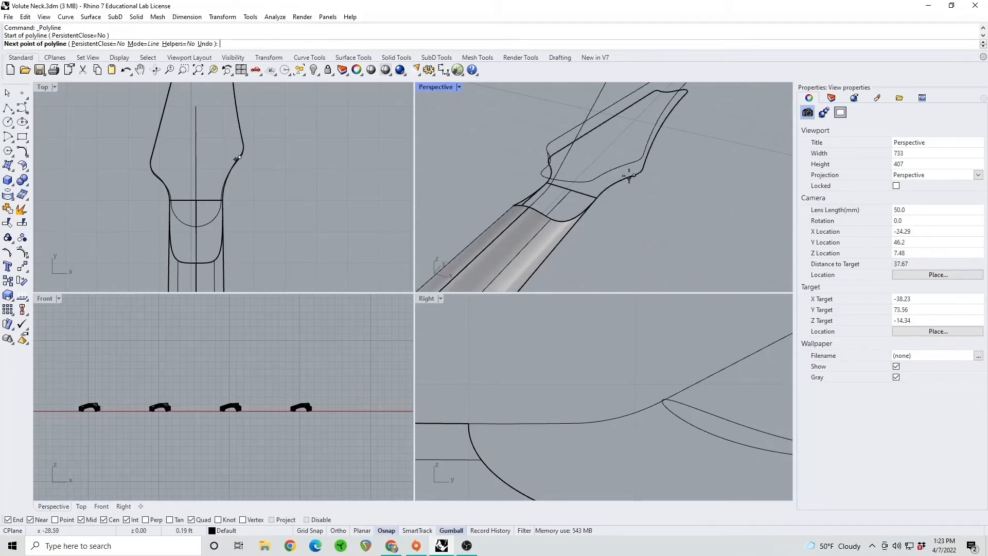
click(638, 164)
key(Return)
right_drag(561, 180, 681, 175)
scroll(542, 200, up, 4)
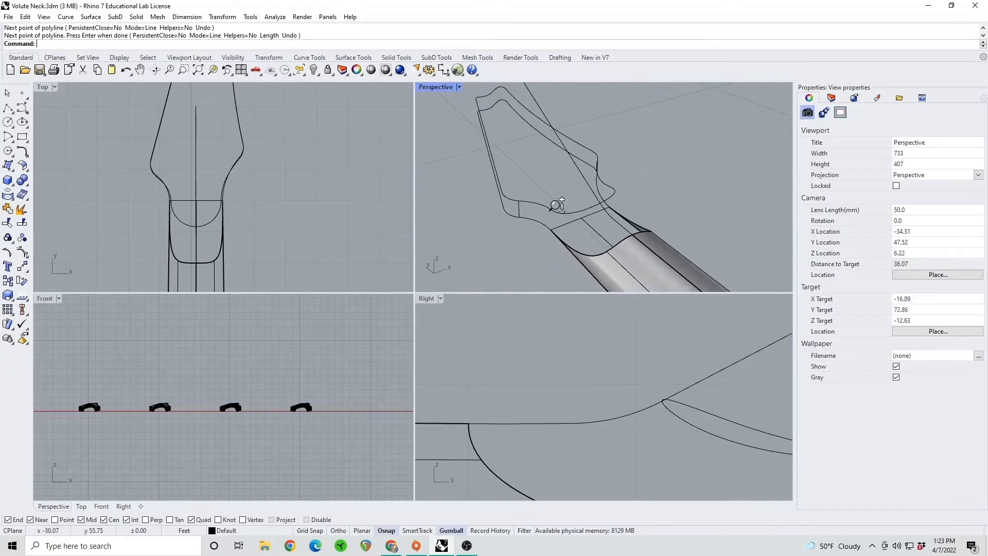
mouse_move(586, 207)
right_down()
mouse_move(506, 192)
mouse_move(492, 201)
mouse_move(533, 227)
mouse_move(593, 236)
mouse_move(502, 230)
mouse_move(580, 242)
mouse_move(536, 206)
mouse_move(573, 211)
right_up()
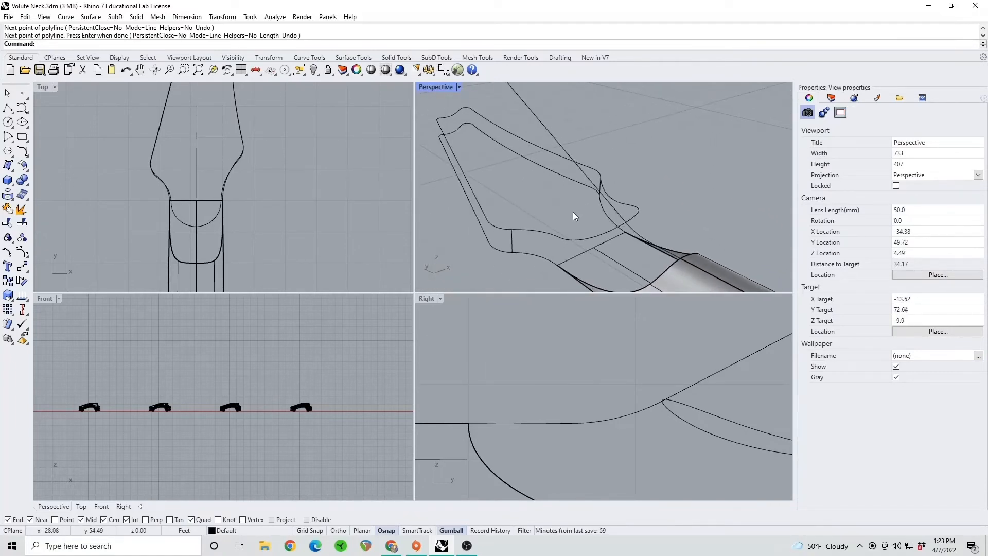
click(563, 239)
key(Escape)
Duplicate the two curved edges at the headstock end of the neck surface with DupEdge
right_drag(674, 218, 625, 251)
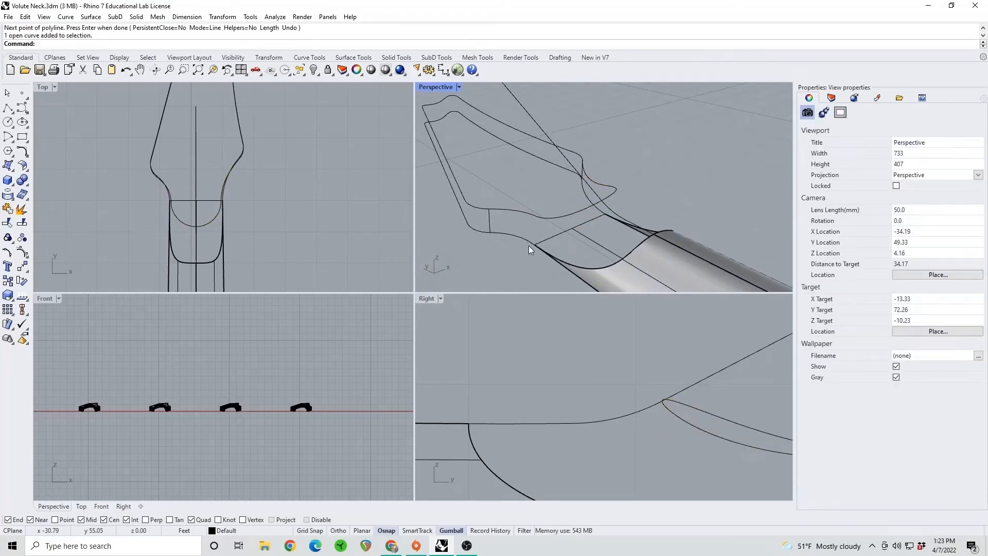
text(DupEdge)
key(Return)
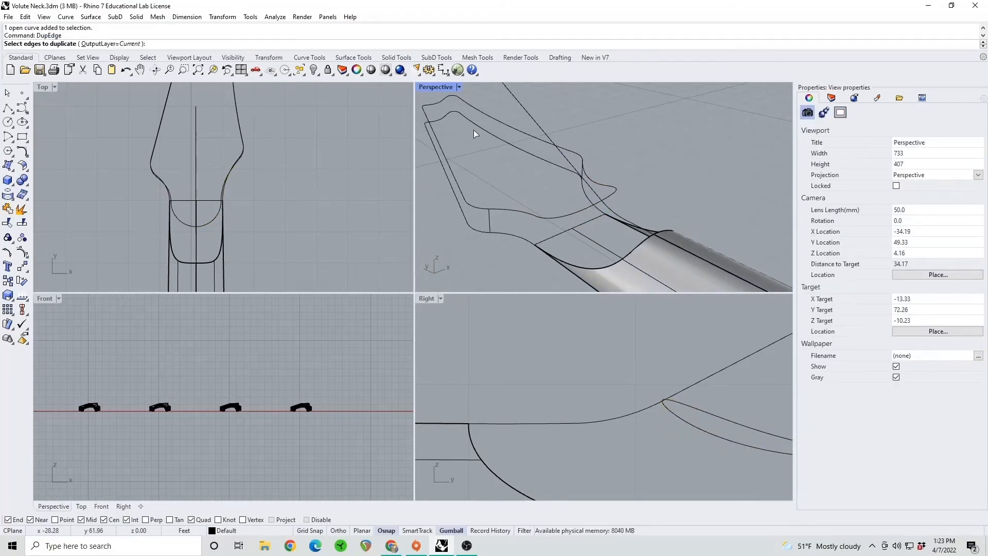
click(605, 268)
right_drag(675, 224, 676, 230)
click(674, 236)
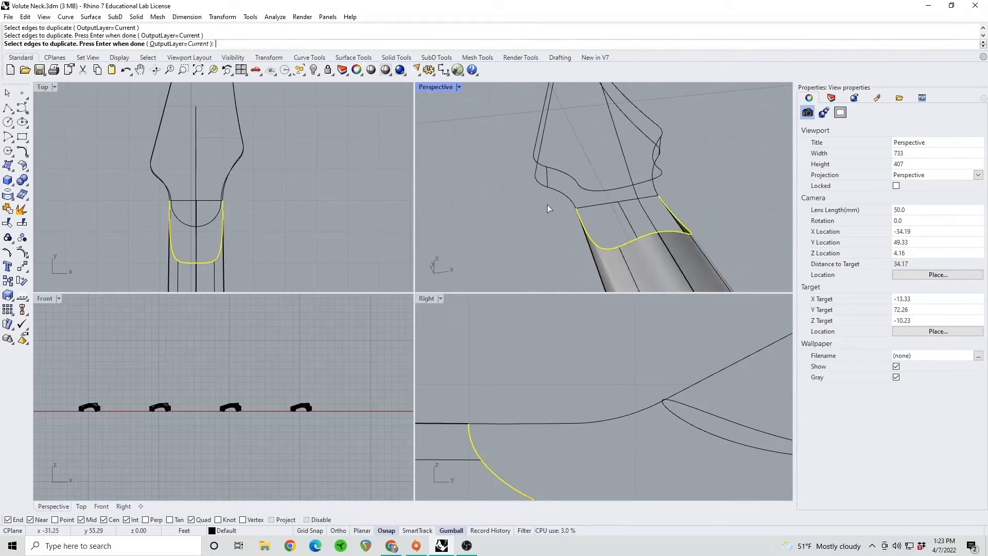
key(Return)
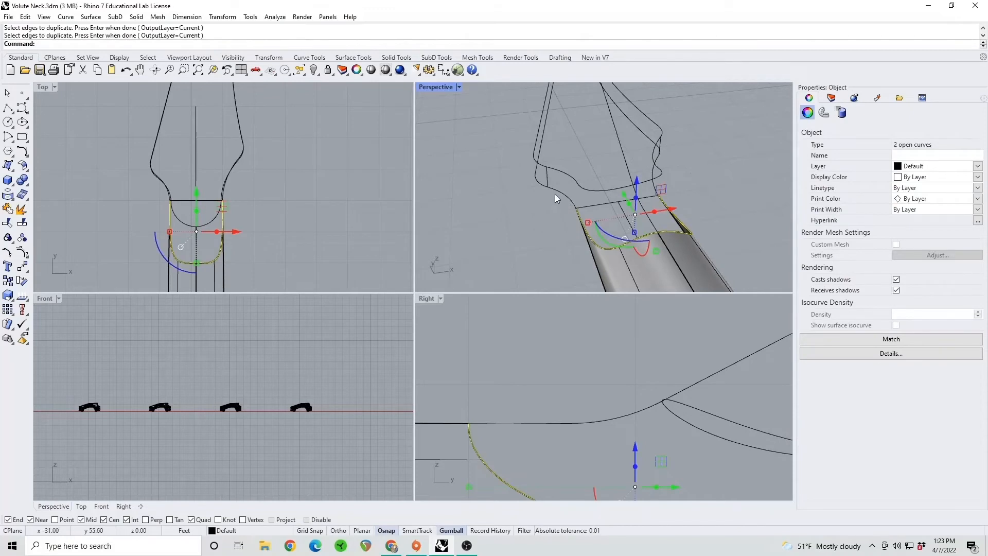
Explode the closed lower headstock outline into separate segments
shift+click(560, 193)
click(562, 209)
click(561, 193)
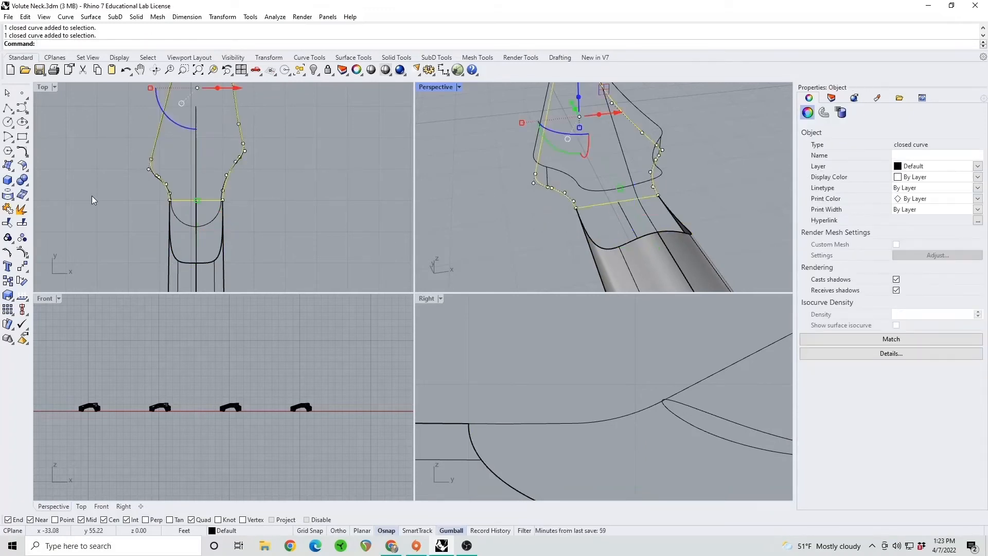
click(22, 209)
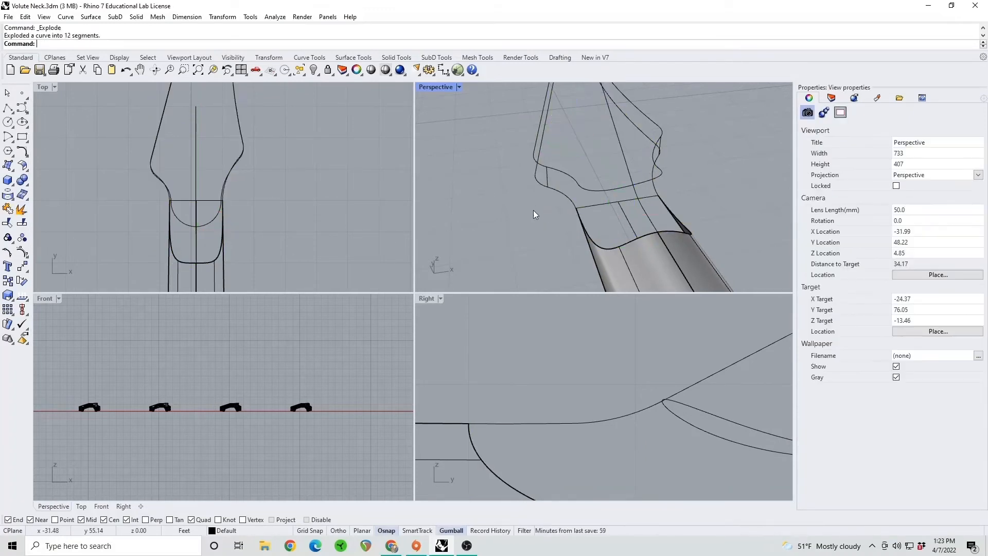
Join the two lower headstock side curves with the two duplicated neck edges into one open curve
click(566, 195)
shift+click(655, 188)
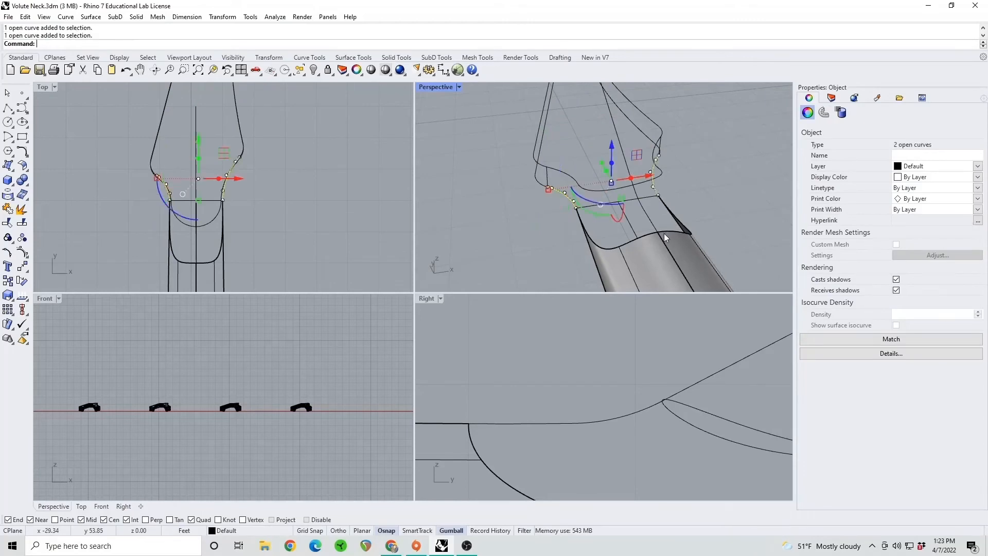
shift+click(663, 233)
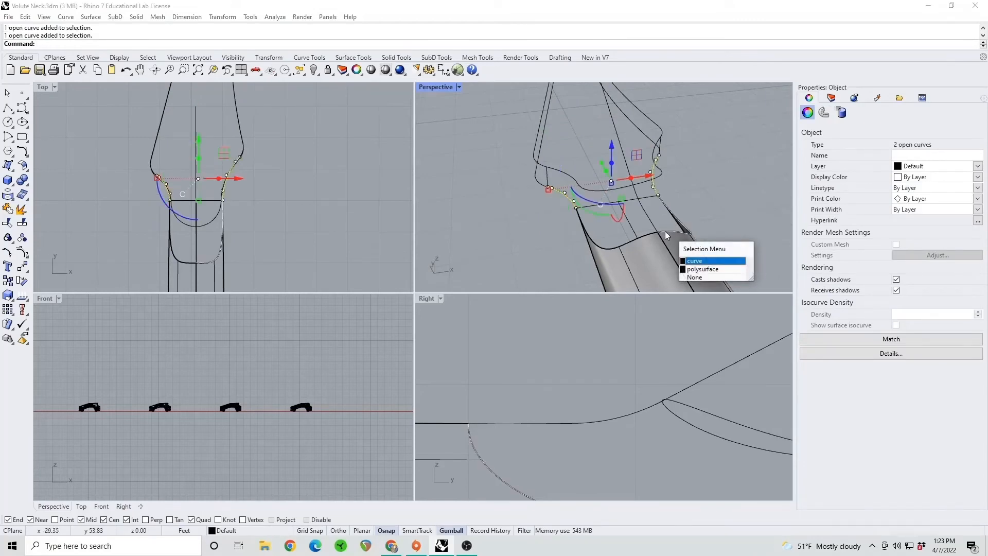
shift+click(628, 243)
click(669, 269)
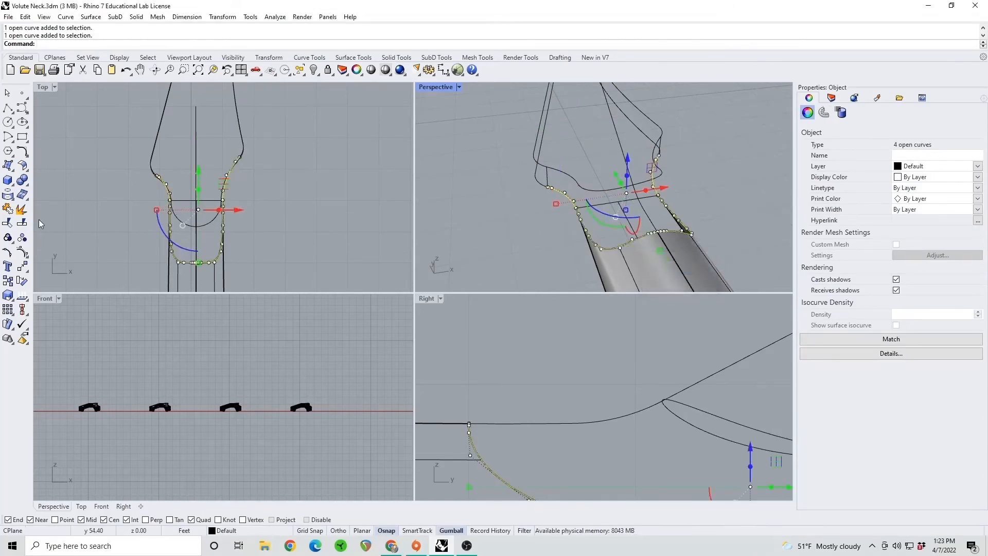
click(21, 211)
click(498, 218)
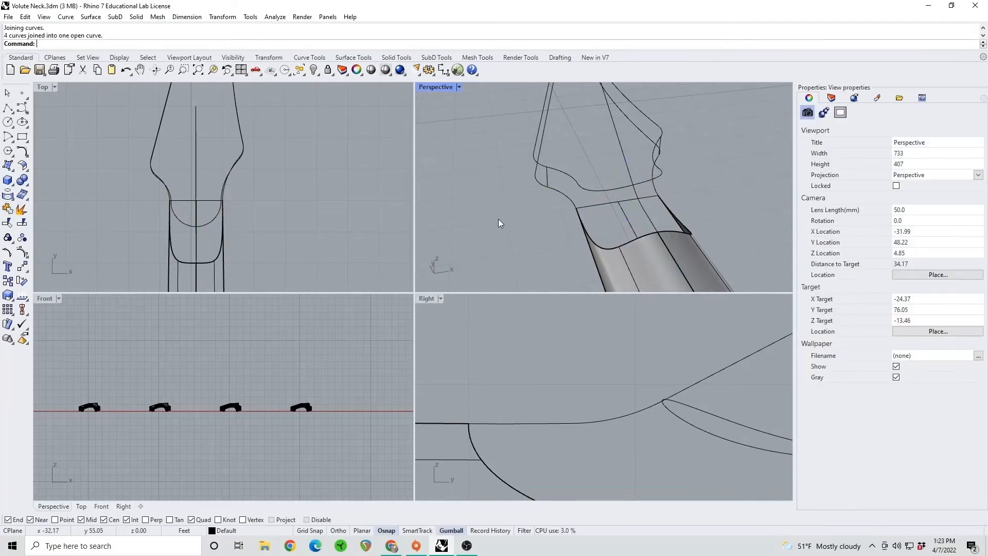
Create the volute network surface from the upper outline curve, joined lower curve, two connecting lines and centre profile, with Position edge matching
text(NetworkSrf)
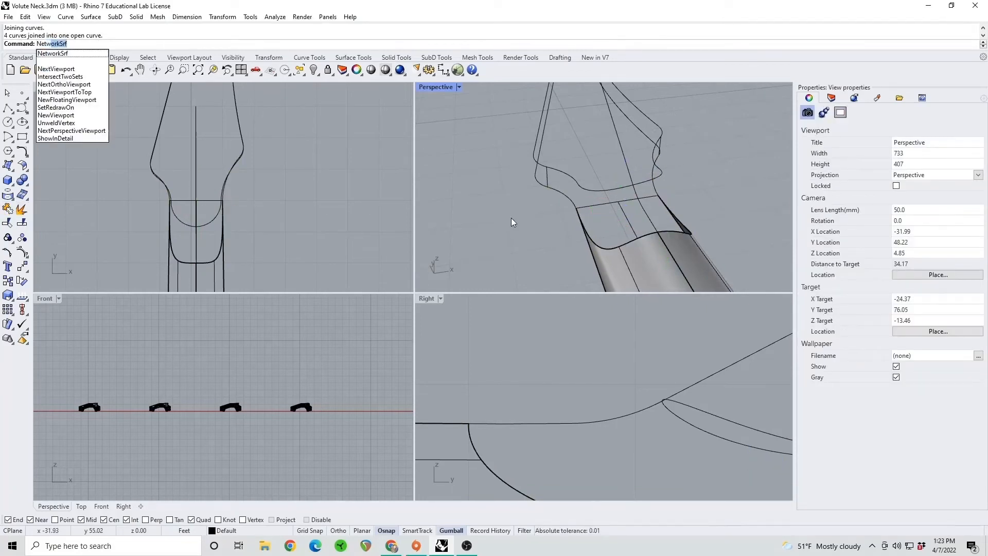
key(Return)
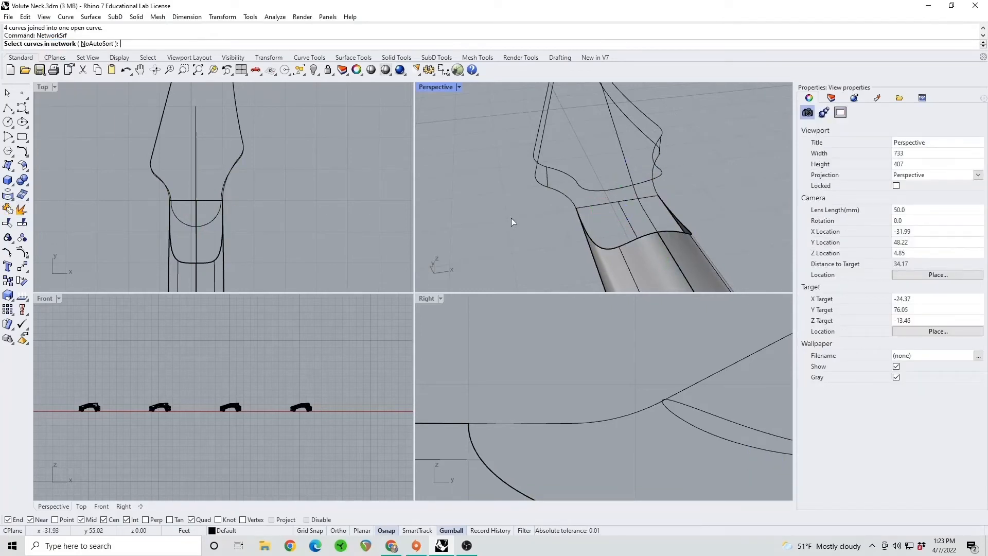
click(584, 187)
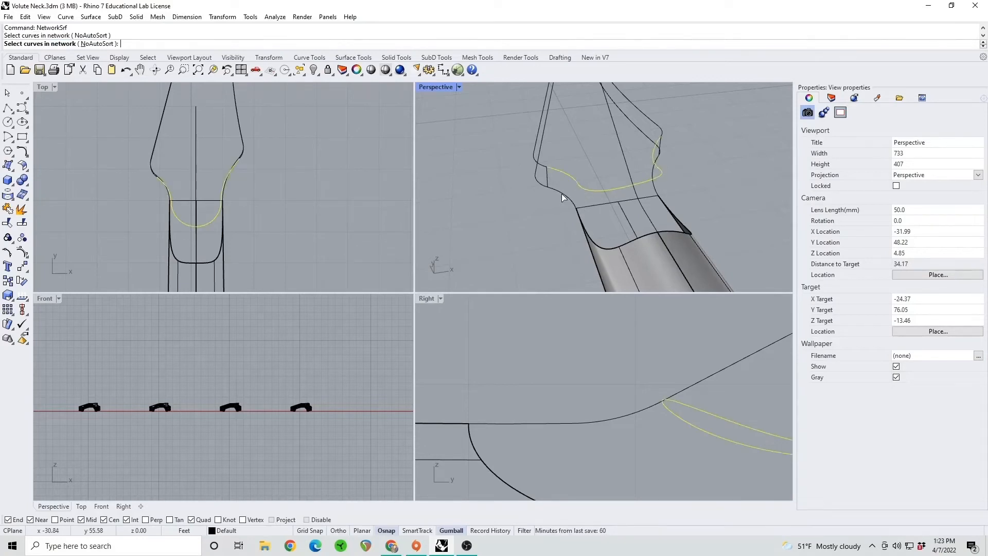
click(562, 195)
click(548, 177)
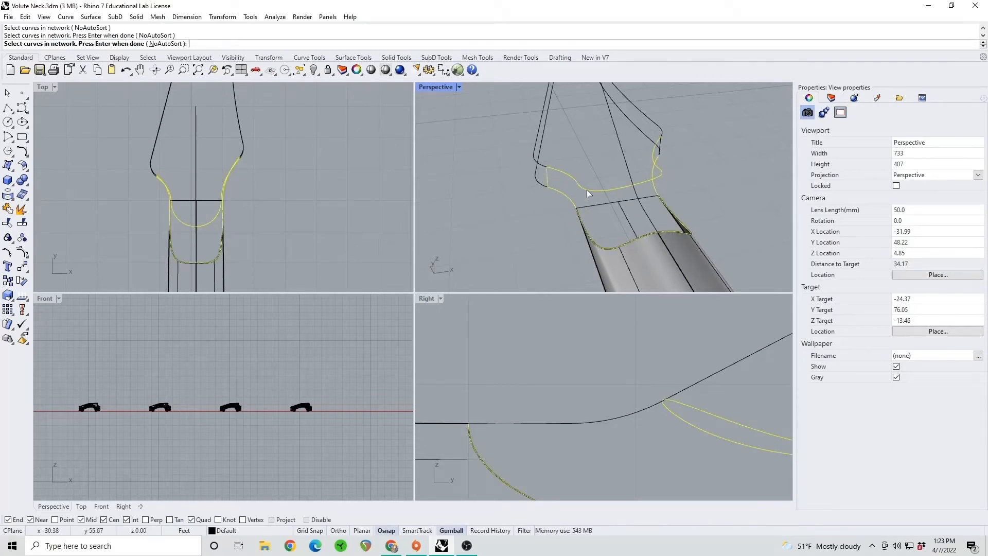
click(649, 195)
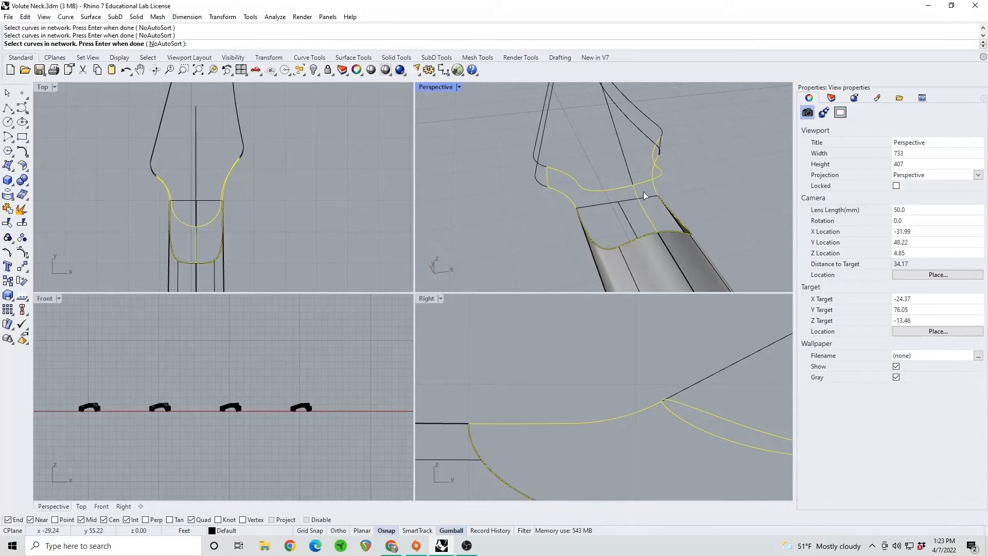
right_drag(645, 194, 653, 216)
right_drag(612, 184, 585, 208)
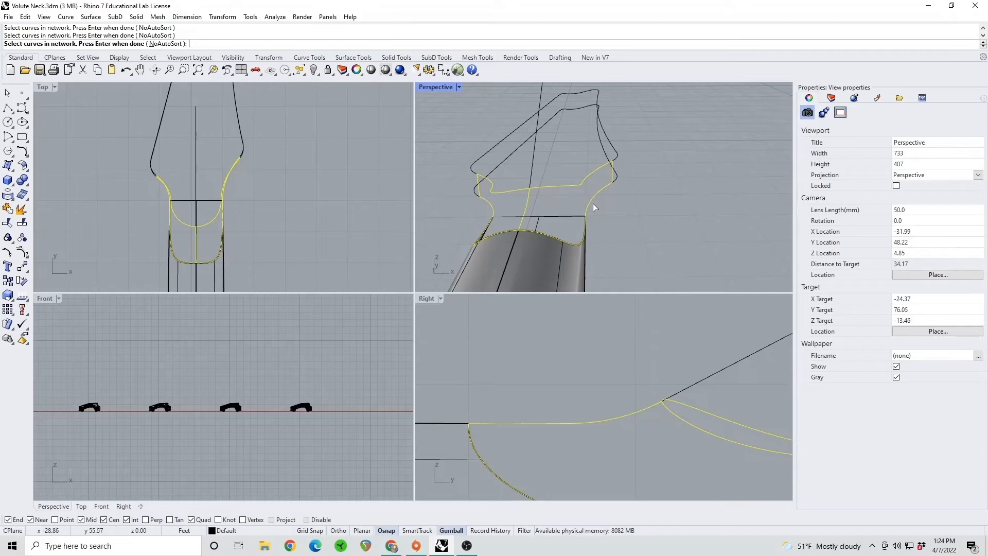
right_drag(593, 202, 616, 205)
key(Return)
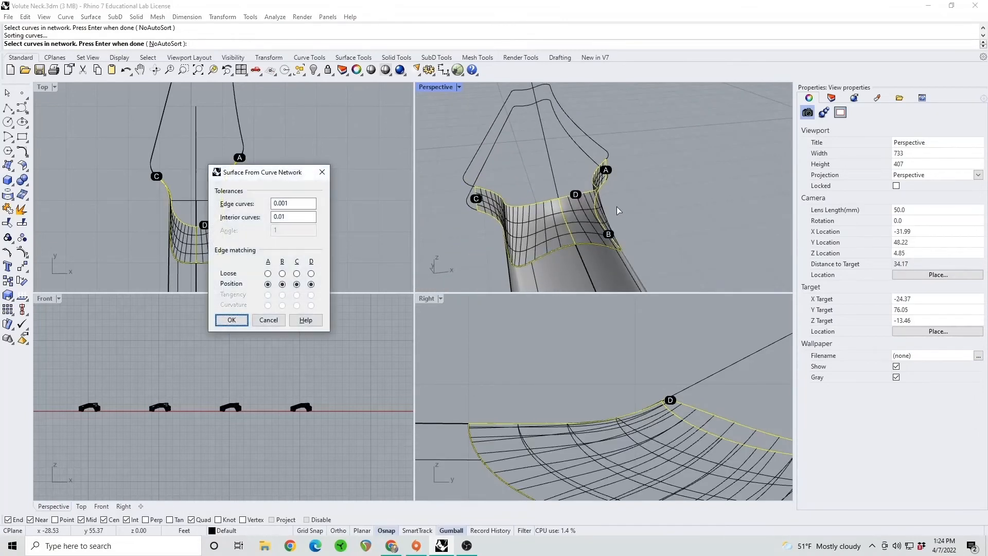
key(Return)
Delete the two short connecting lines between the upper and lower headstock outlines at the ends of the volute surface
right_drag(499, 172, 630, 204)
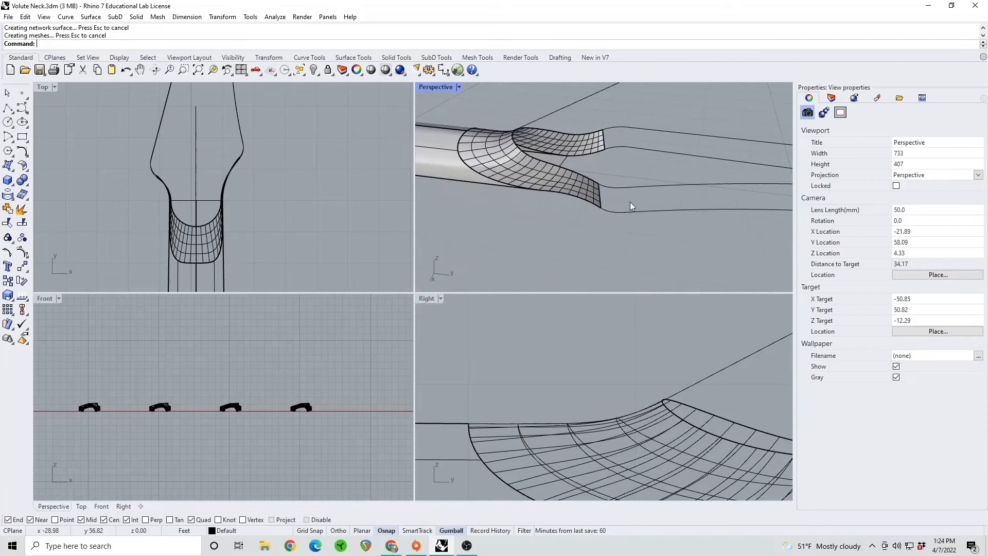
click(600, 193)
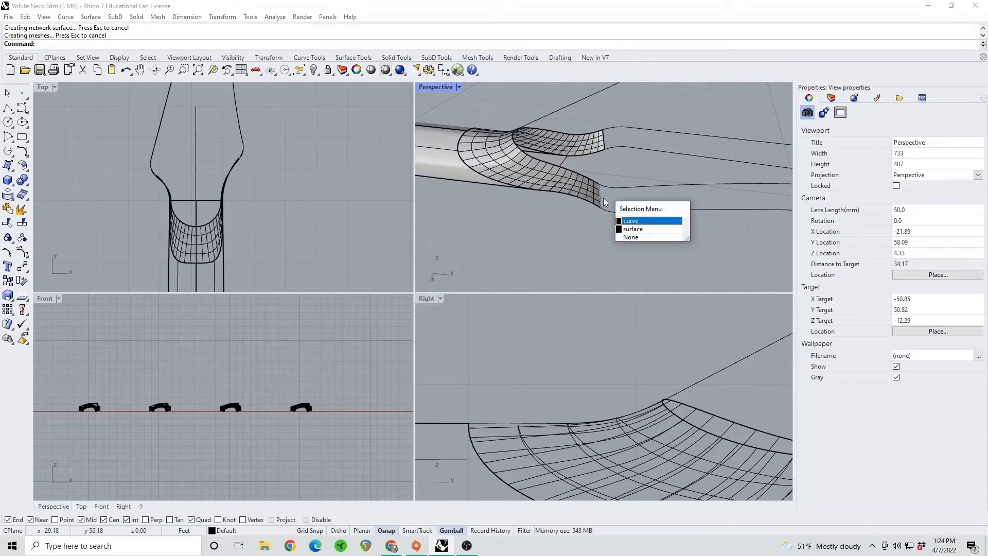
key(Return)
key(Delete)
click(603, 144)
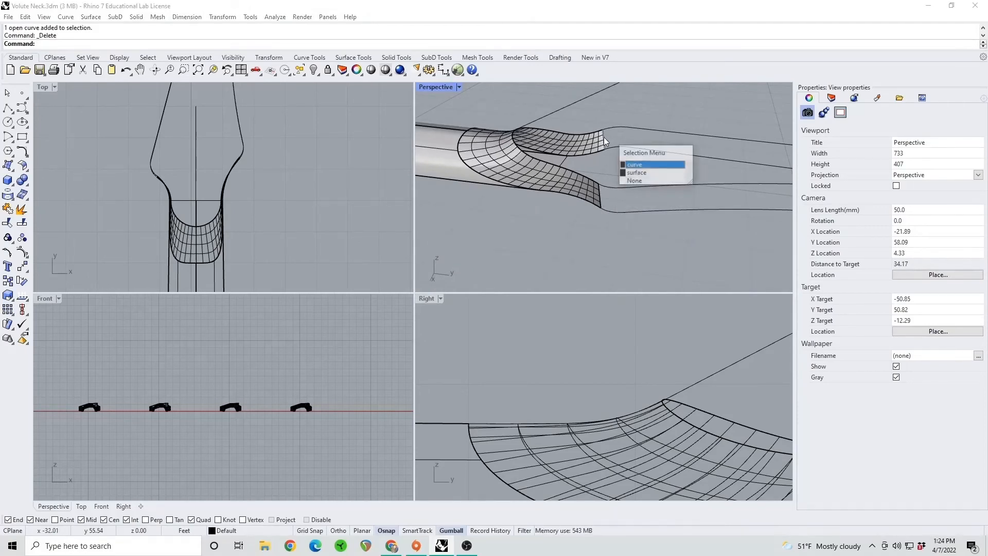
click(631, 165)
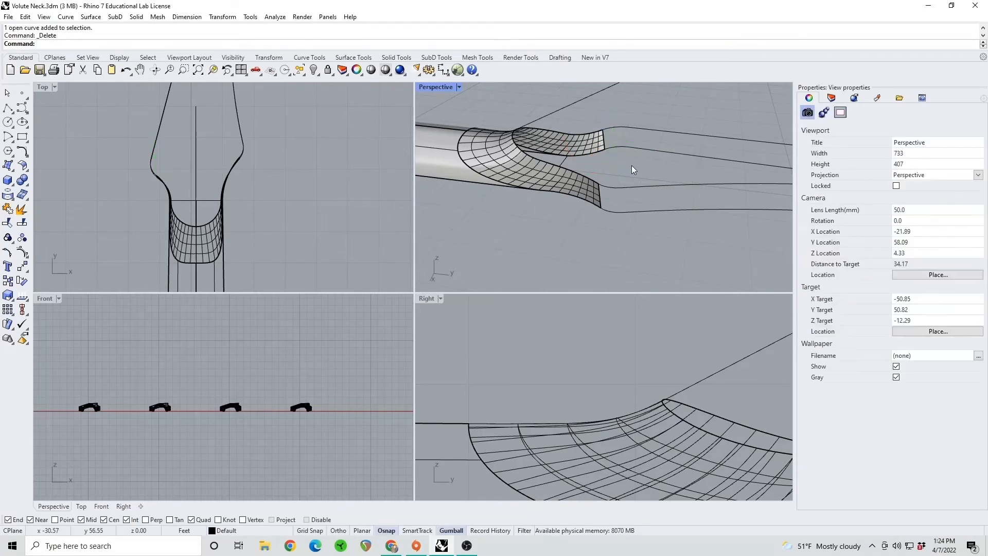
Join the nine remaining lower headstock outline segments into one open curve and delete the leftover centre profile curve
click(635, 212)
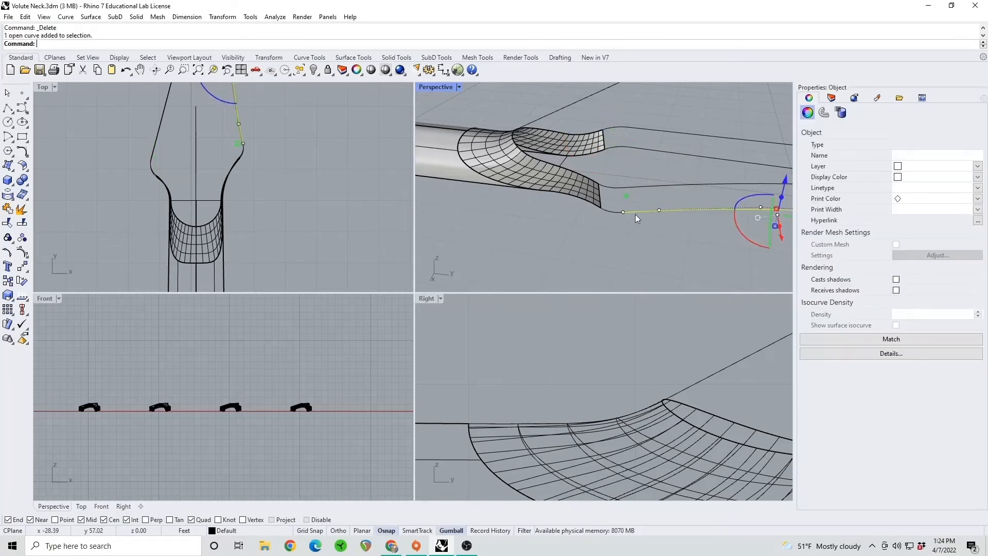
shift+click(610, 211)
shift+right_drag(632, 210, 550, 221)
shift+click(550, 222)
shift+click(550, 220)
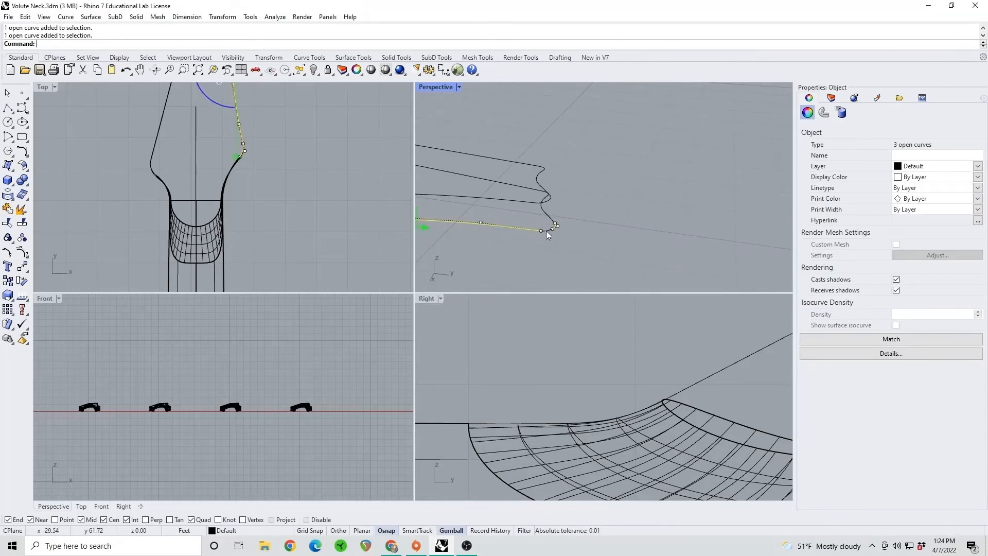
shift+click(546, 231)
shift+click(547, 214)
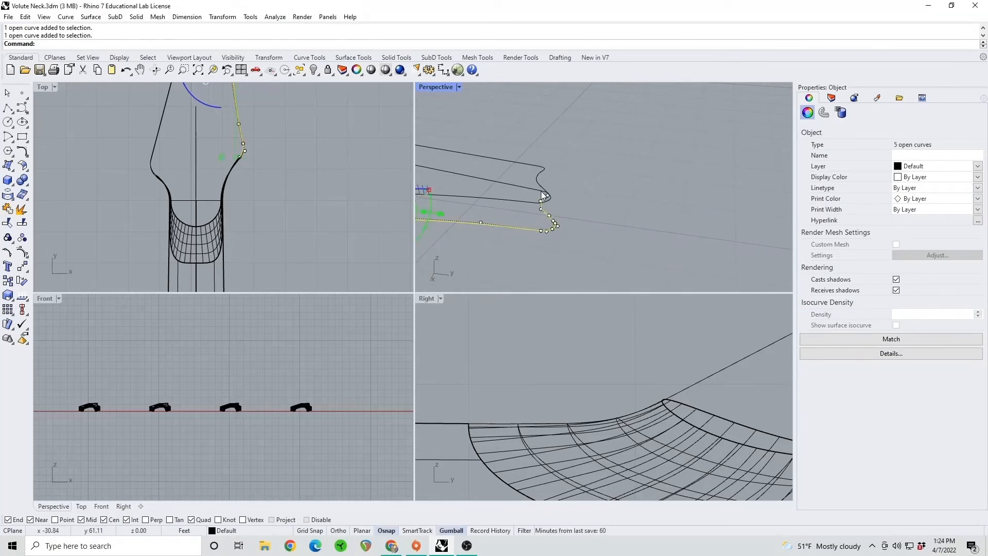
shift+right_drag(511, 239, 609, 206)
scroll(536, 193, up, 10)
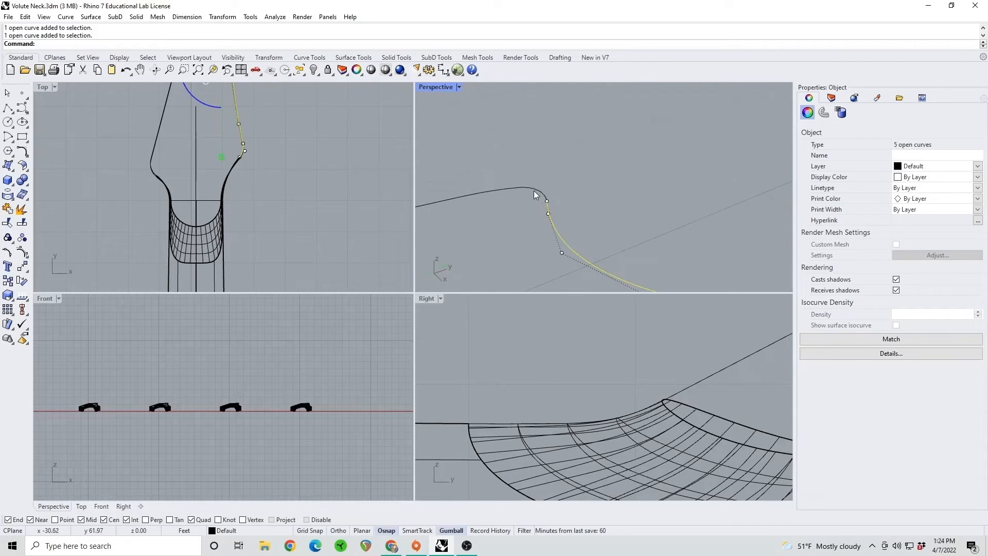
shift+click(534, 191)
shift+click(474, 194)
scroll(476, 196, down, 12)
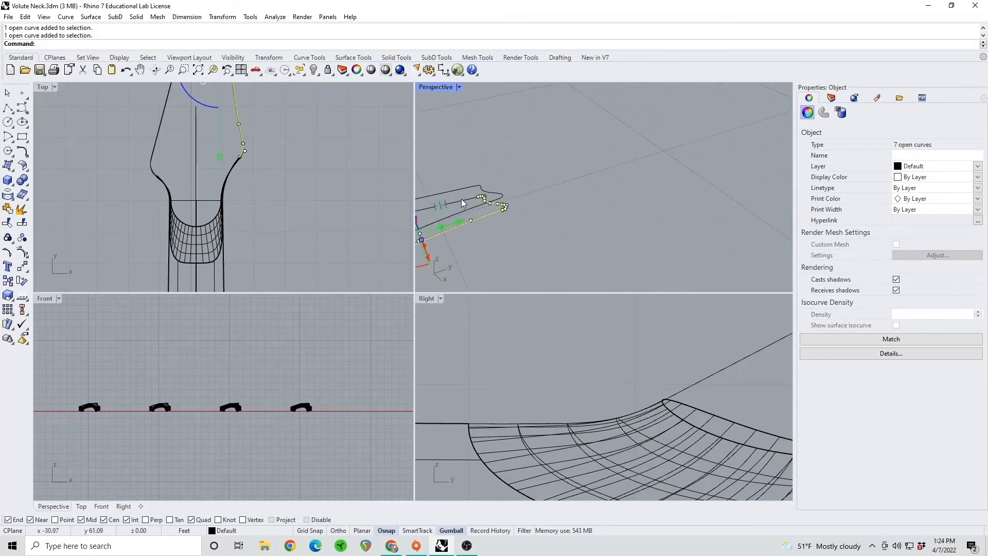
shift+click(461, 199)
shift+right_drag(462, 199, 504, 222)
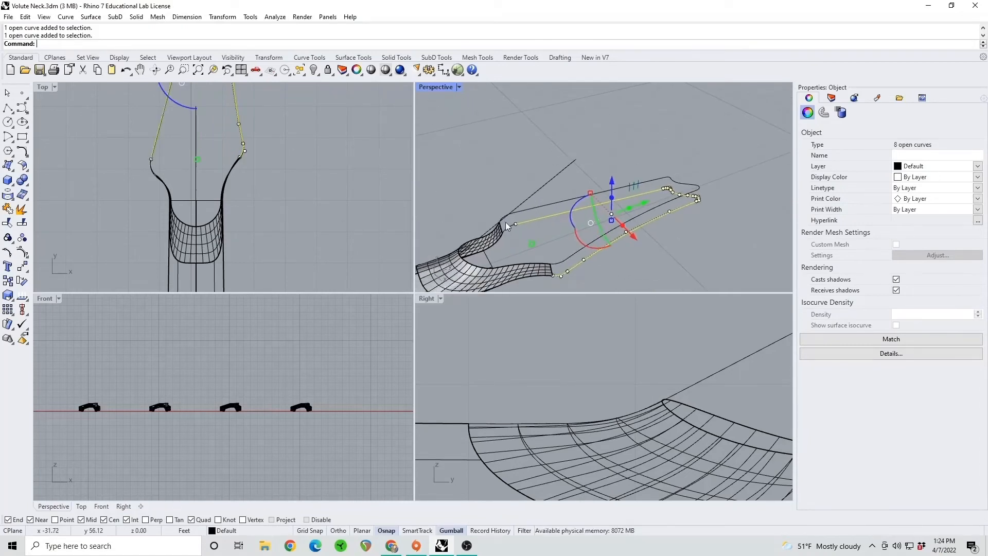
shift+click(509, 227)
click(7, 208)
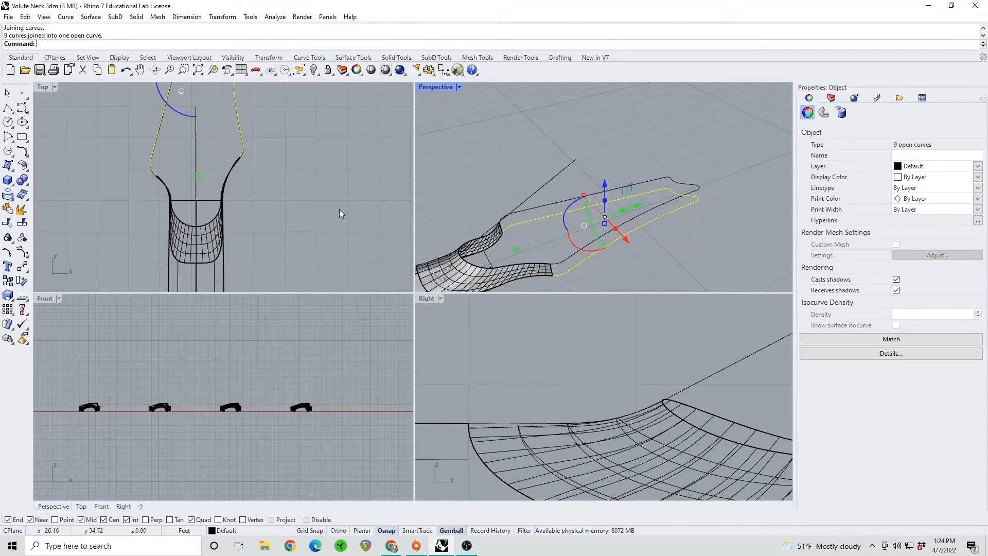
key(Delete)
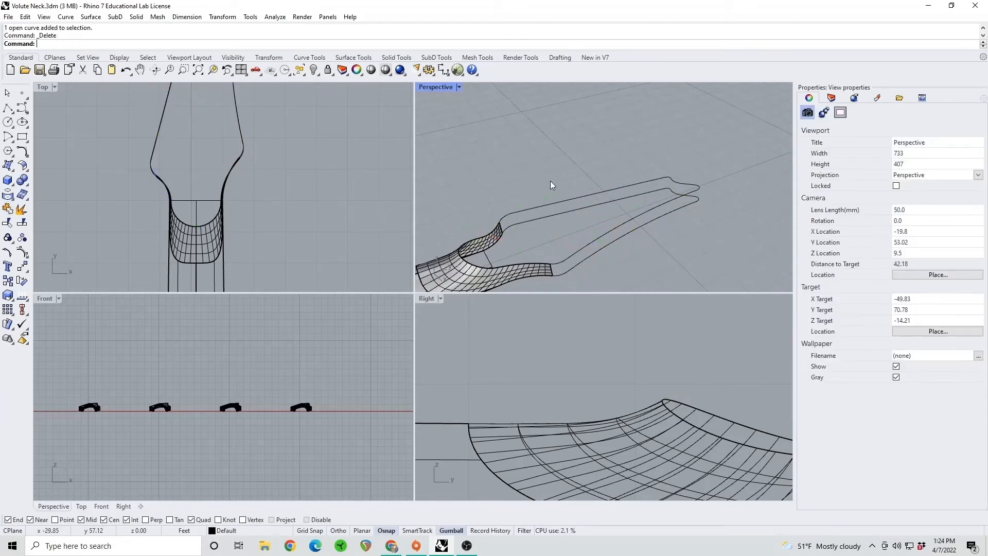
Join the nine upper headstock outline segments beyond the volute surface into one open curve and clear the selection
click(514, 210)
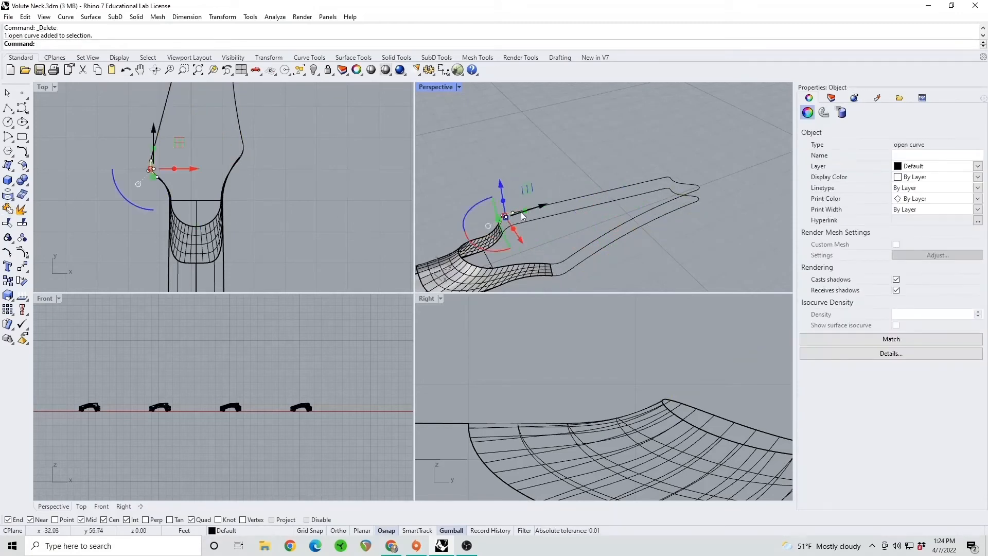
shift+click(575, 201)
scroll(703, 177, up, 5)
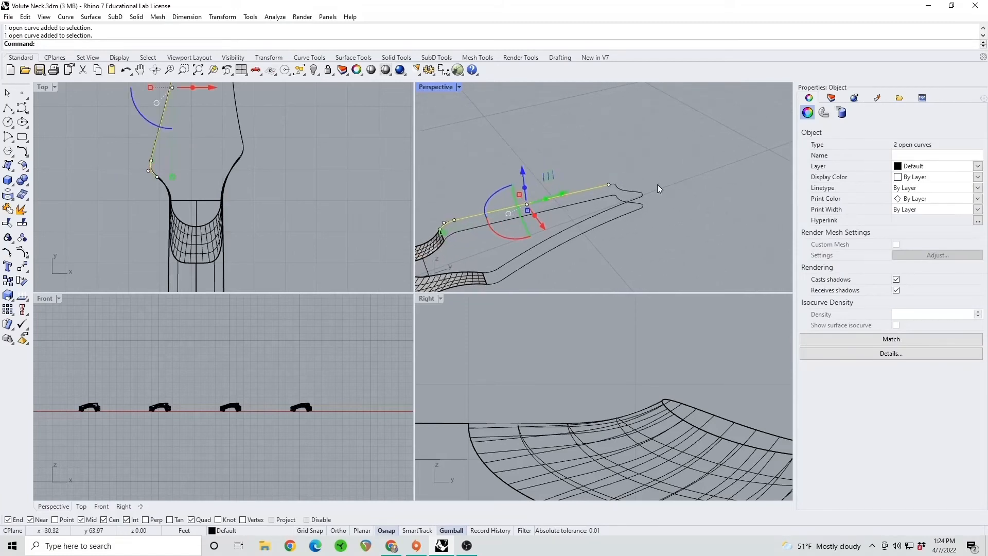
shift+click(596, 187)
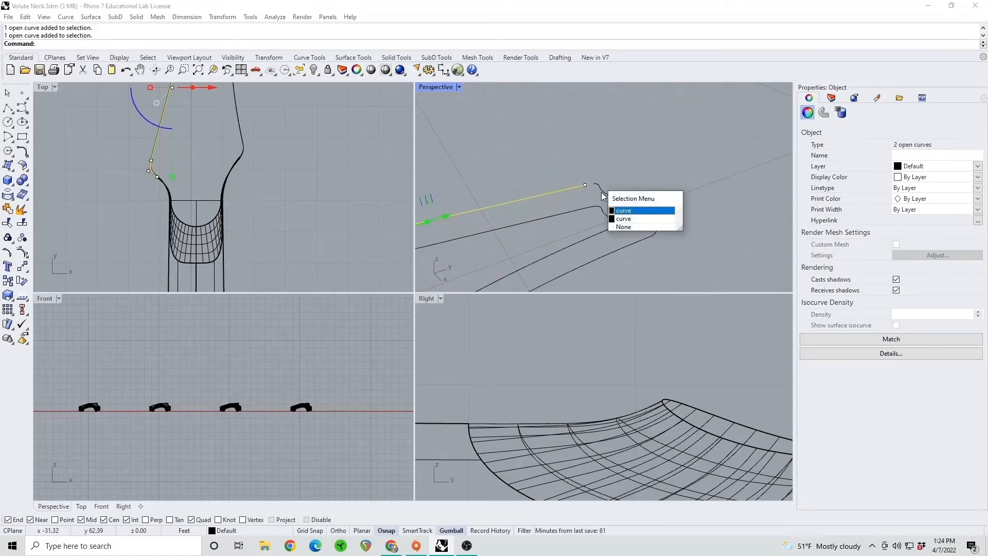
click(615, 202)
scroll(600, 184, up, 4)
shift+click(594, 189)
scroll(604, 215, down, 5)
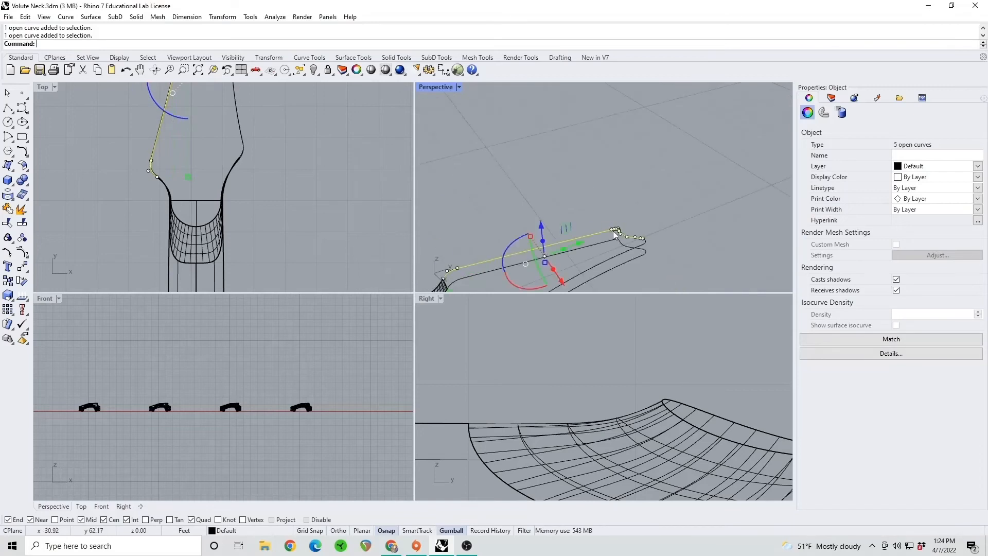
shift+click(642, 239)
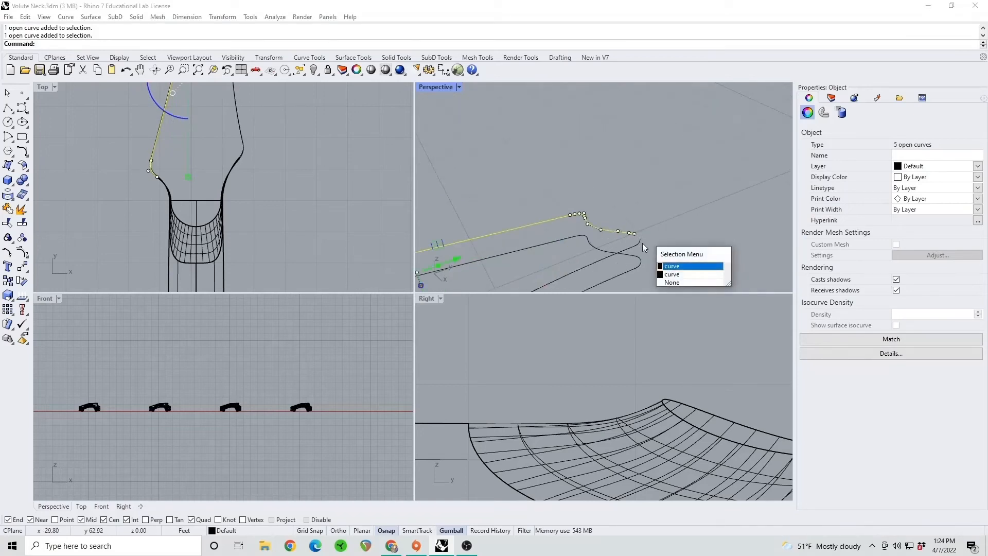
click(669, 267)
shift+click(640, 244)
shift+click(635, 246)
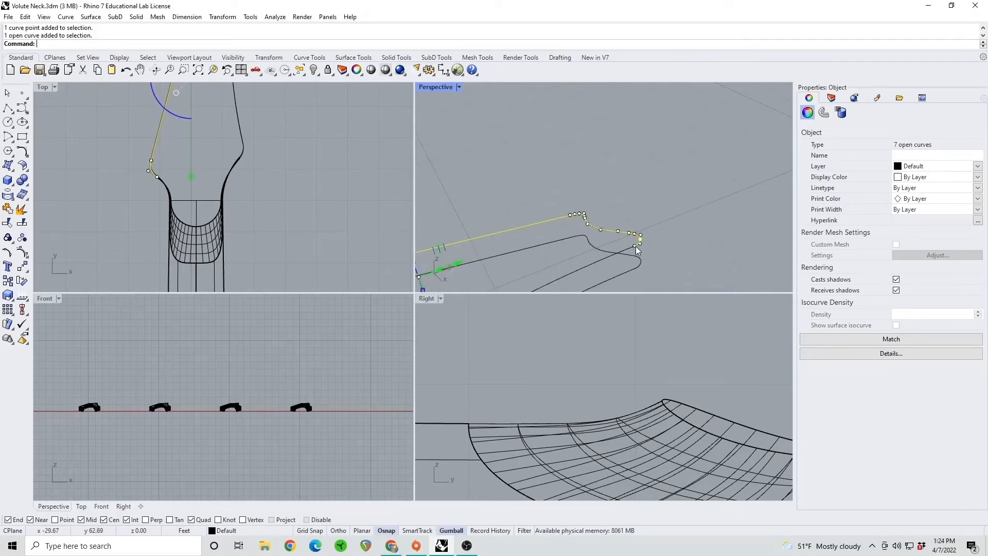
shift+click(626, 248)
scroll(658, 216, up, 4)
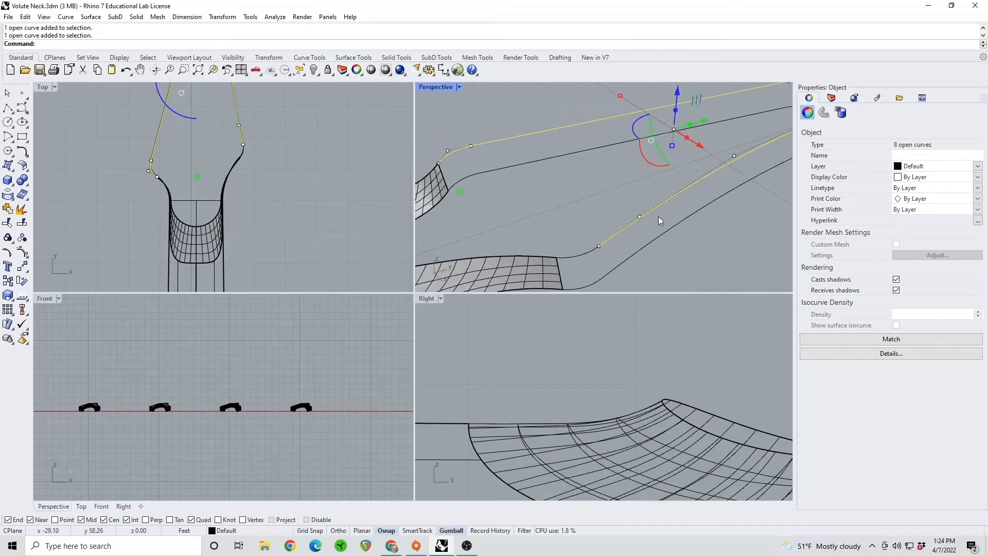
shift+click(576, 257)
click(8, 209)
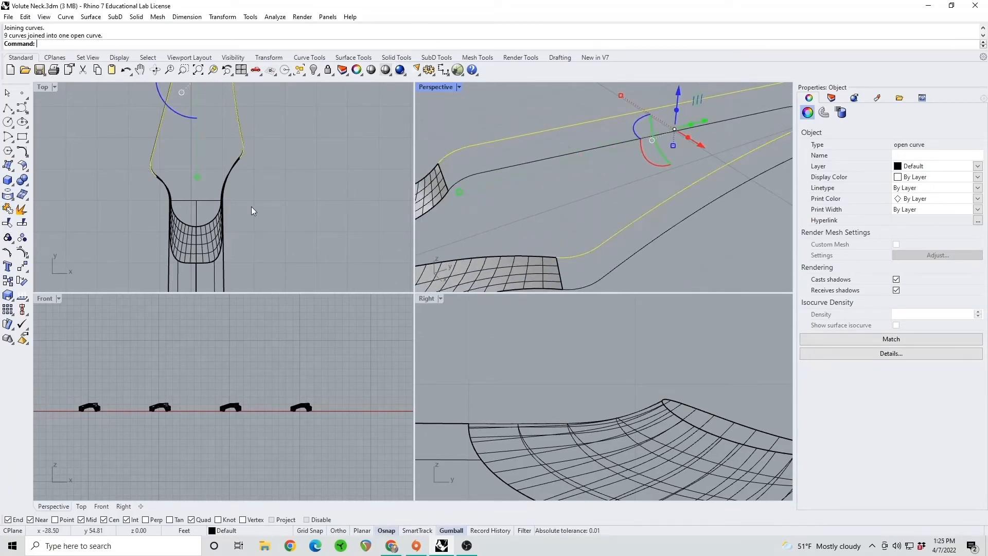
click(573, 194)
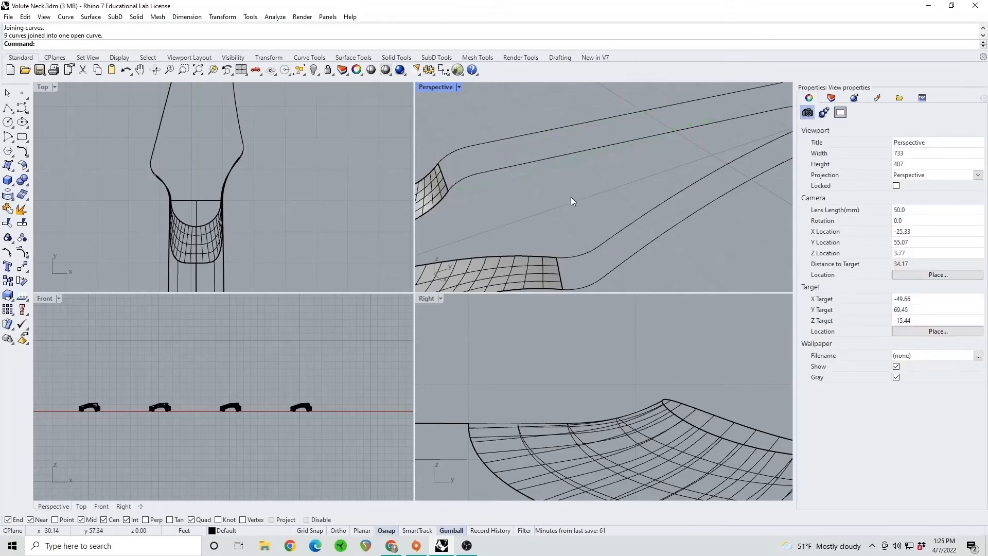
Create the headstock side wall with Sweep2, using the joined upper and lower outlines as rails and the volute surface's two end edges as cross sections
text(Sweep2)
key(Return)
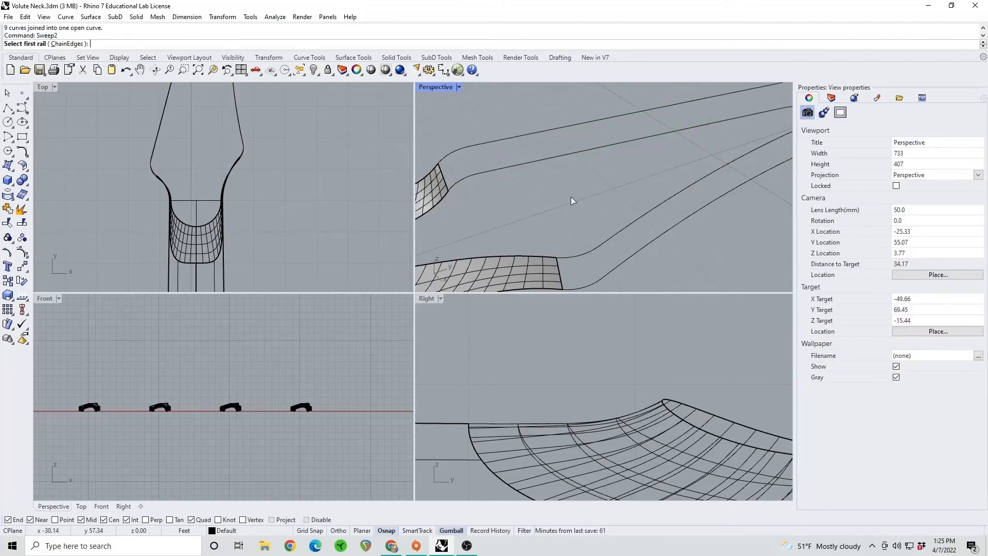
click(580, 257)
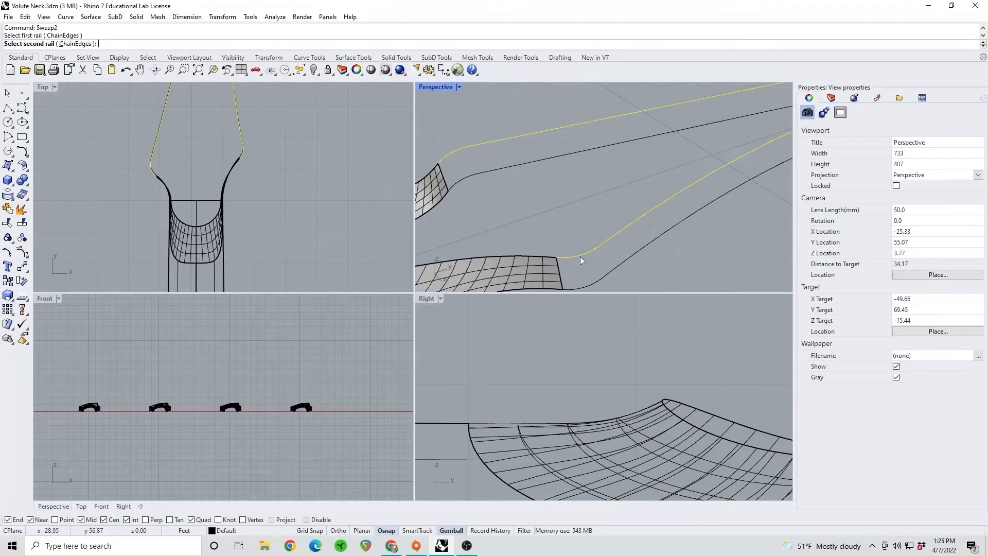
click(594, 280)
click(561, 278)
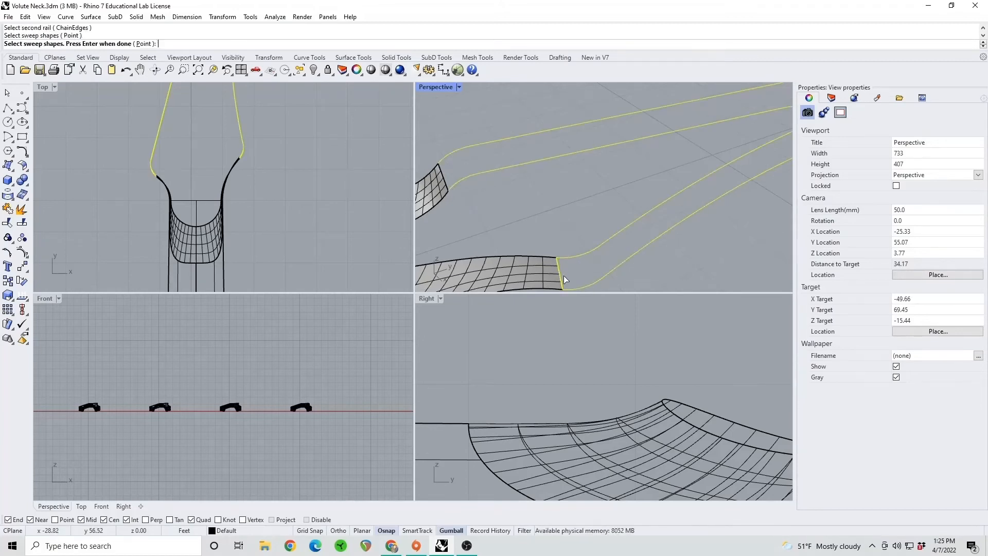
click(443, 178)
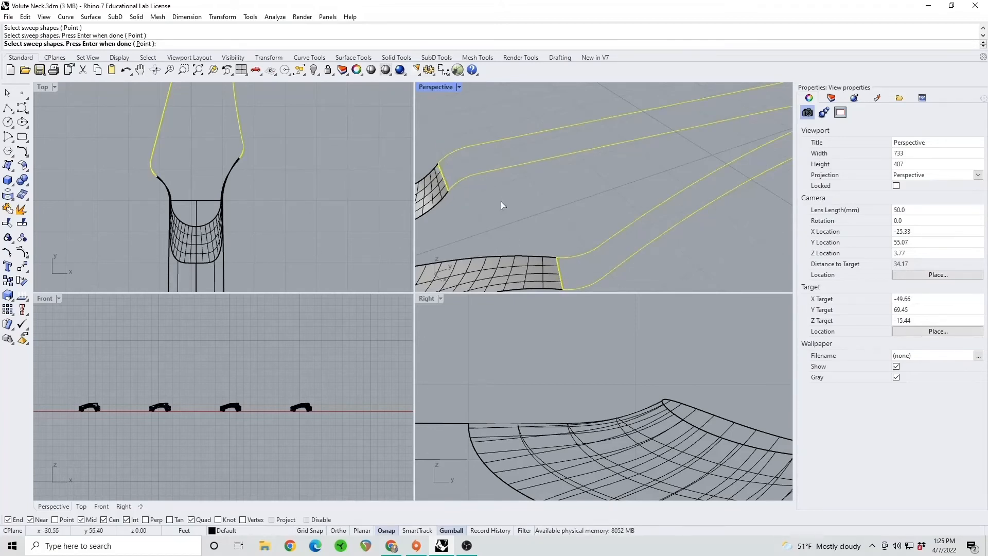
key(Return)
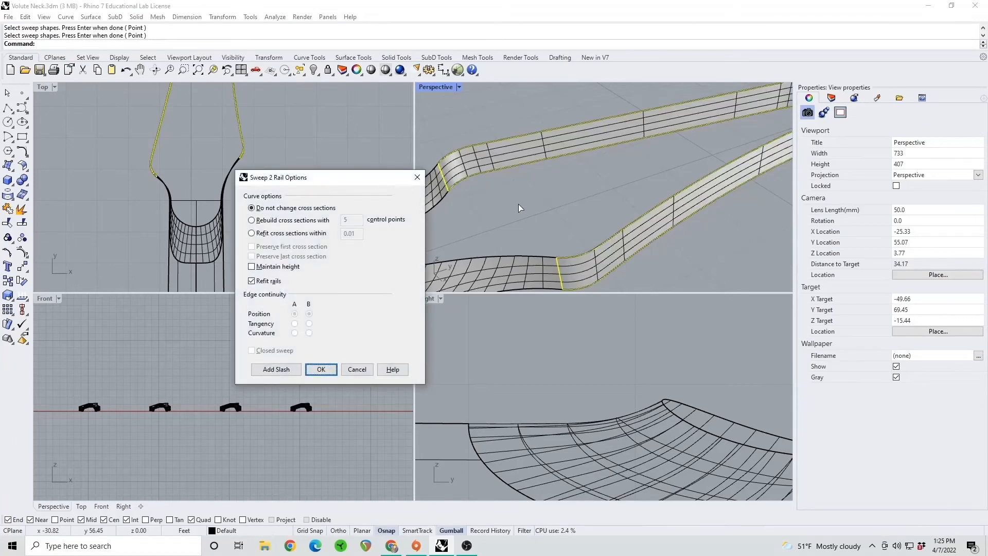
key(Return)
mouse_move(567, 263)
right_down()
mouse_move(521, 227)
mouse_move(569, 261)
right_up()
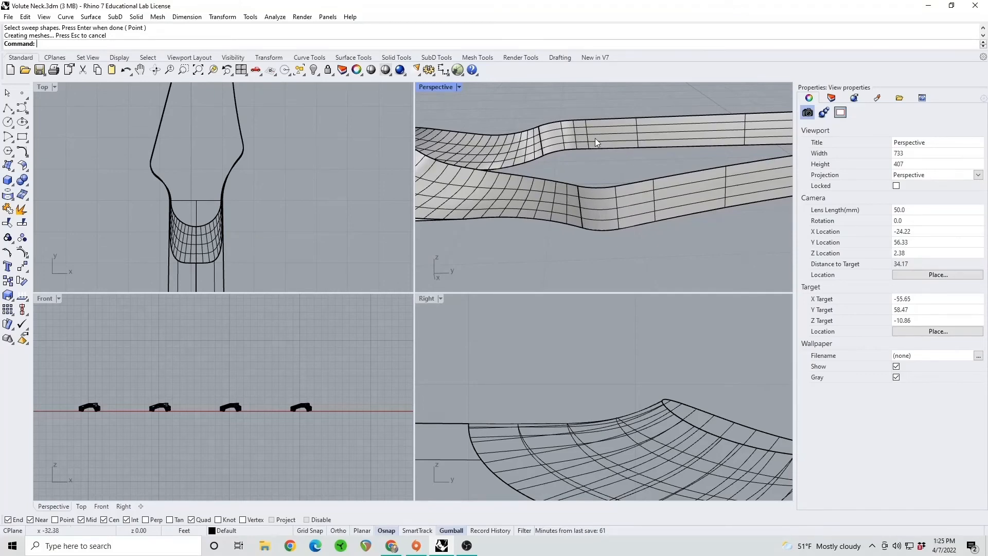
shift+right_drag(524, 183, 552, 185)
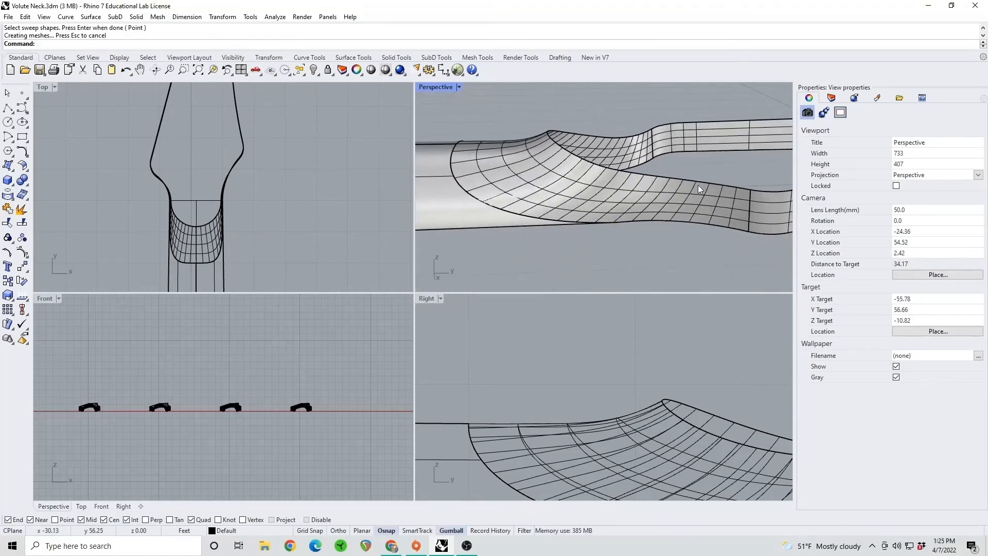
Join the volute surface and the headstock side wall into one open polysurface and clear the selection
click(708, 204)
shift+click(767, 211)
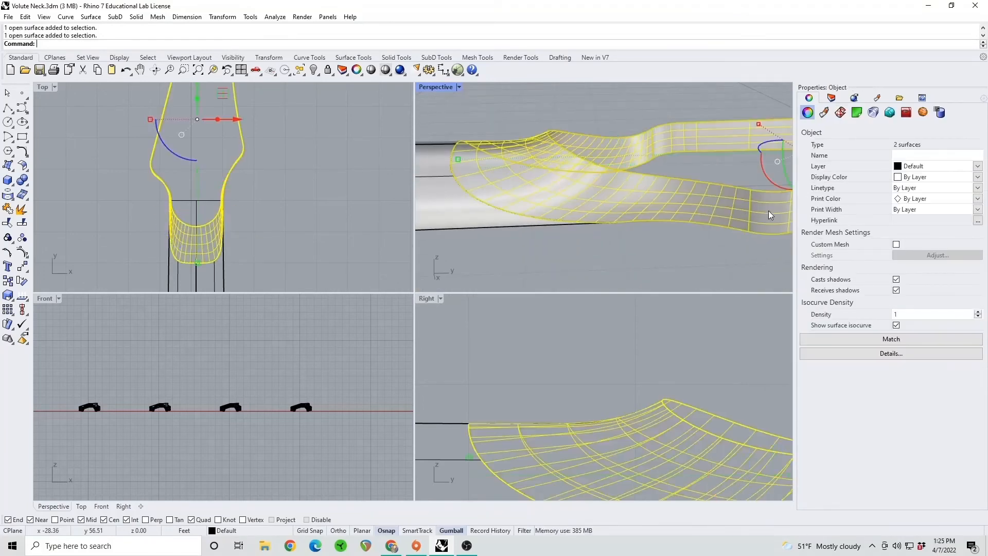
click(8, 208)
shift+right_drag(620, 183, 595, 185)
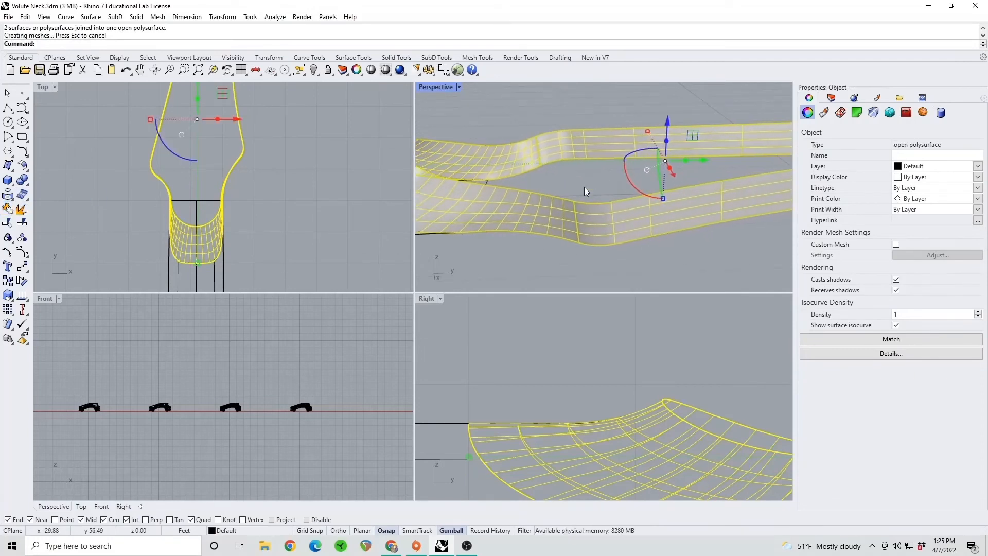
click(568, 180)
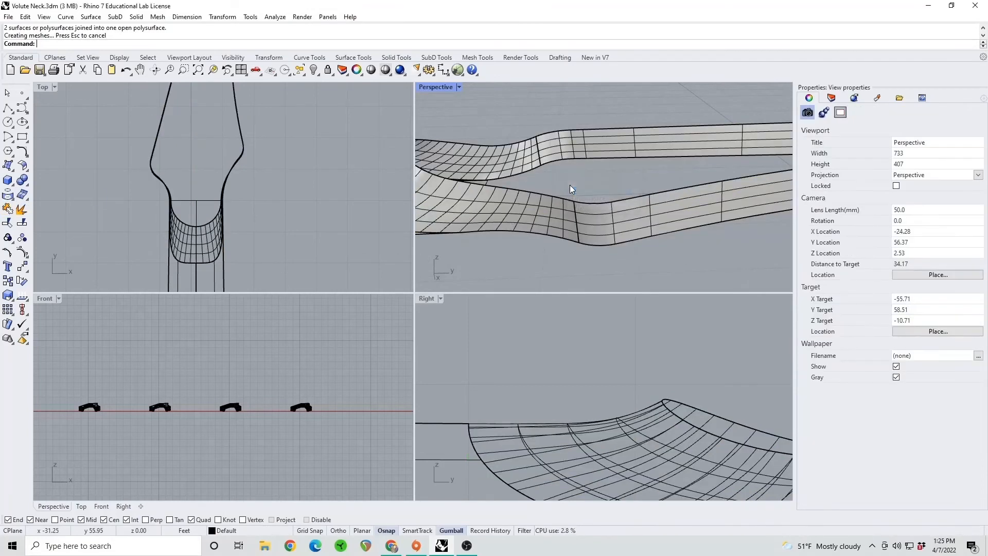
Draw a straight polyline across the headstock opening, connecting the upper outline's endpoints on both sides where the flat face begins
scroll(574, 179, down, 2)
mouse_move(574, 179)
right_down()
mouse_move(570, 165)
mouse_move(578, 178)
right_up()
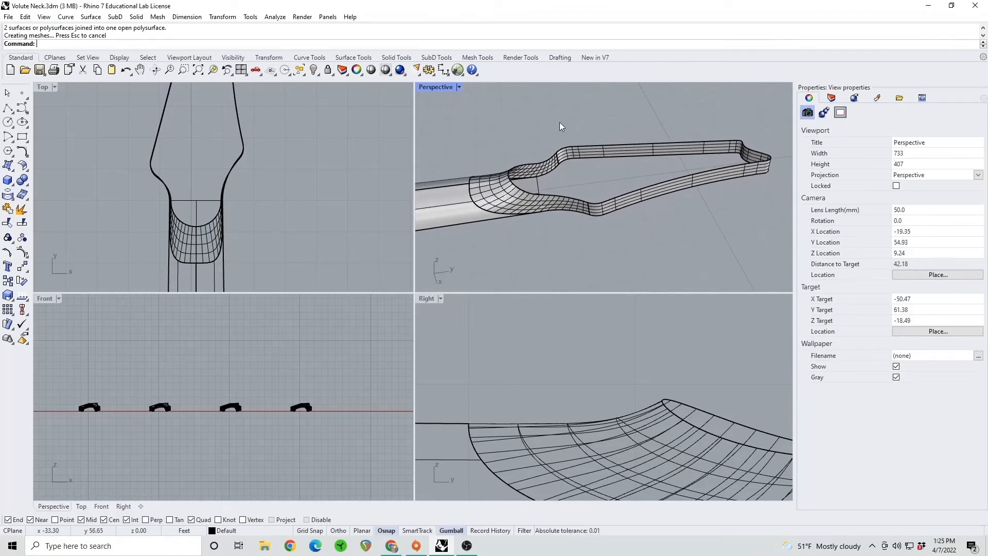
click(8, 108)
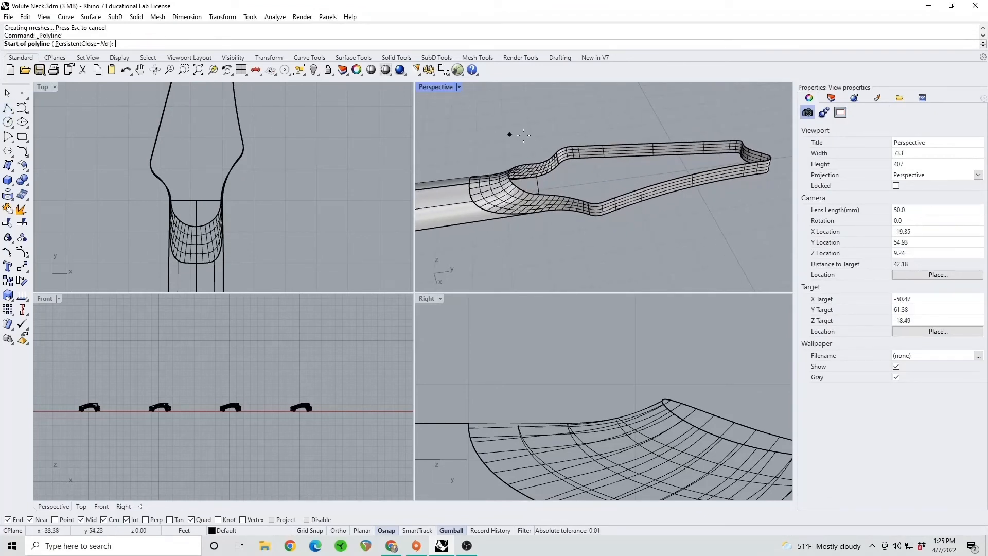
click(555, 154)
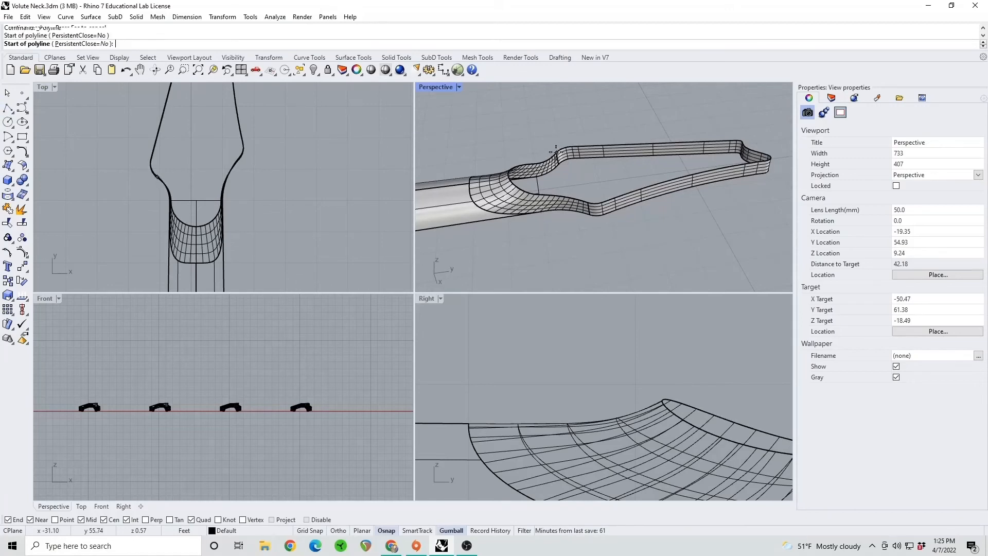
click(590, 206)
key(Return)
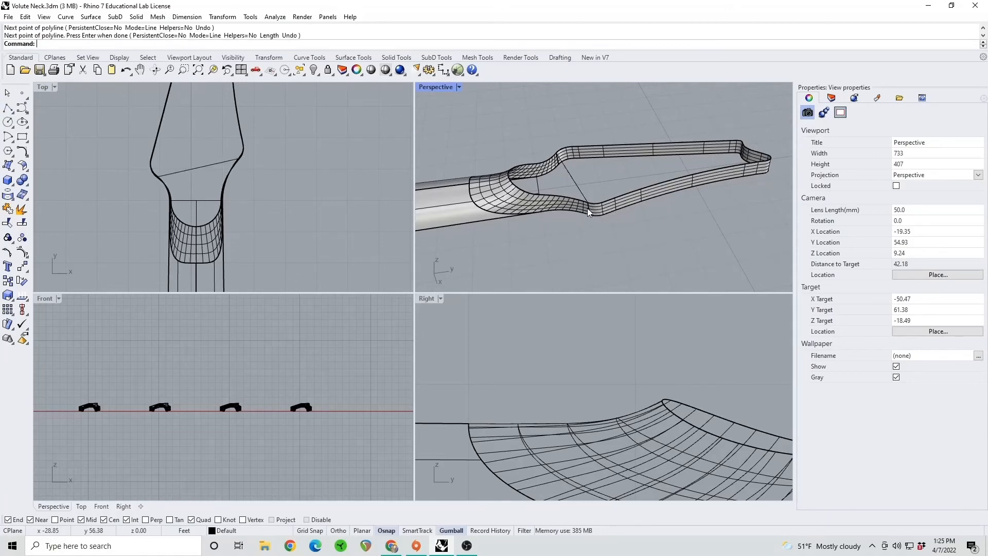
Build the flat headstock face with PlanarSrf from the upper headstock outline and the new cross line
scroll(588, 208, up, 3)
shift+right_drag(576, 181, 576, 192)
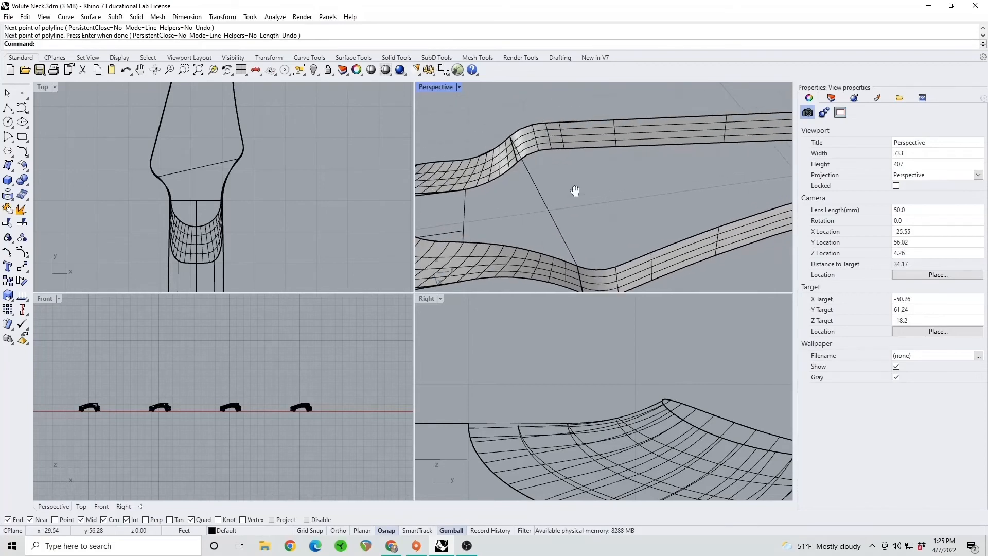
text(PlanarSF)
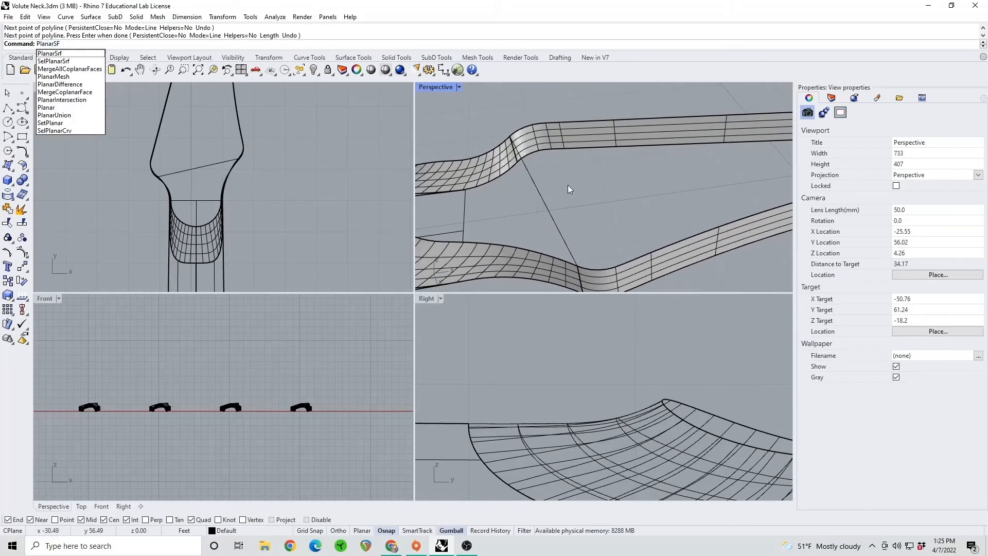
key(Return)
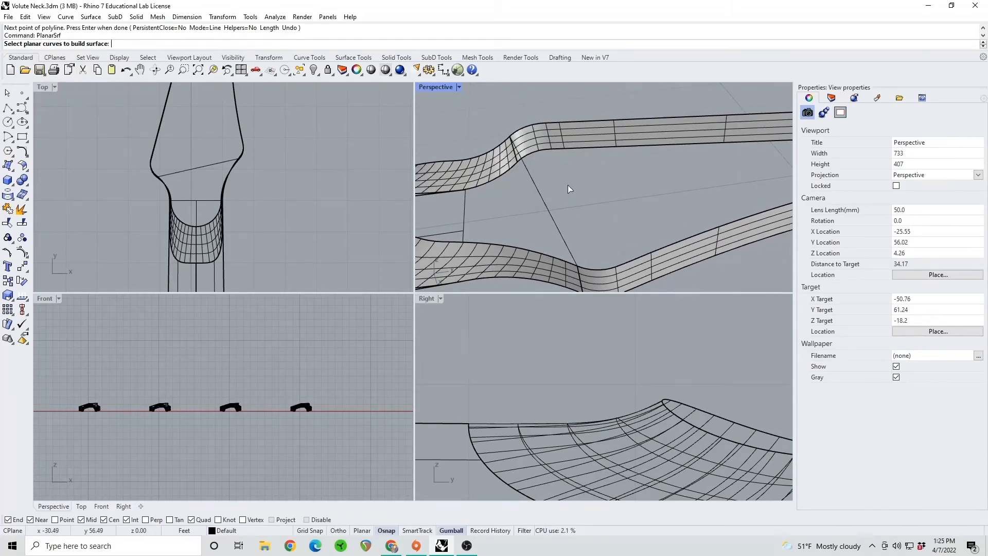
click(564, 120)
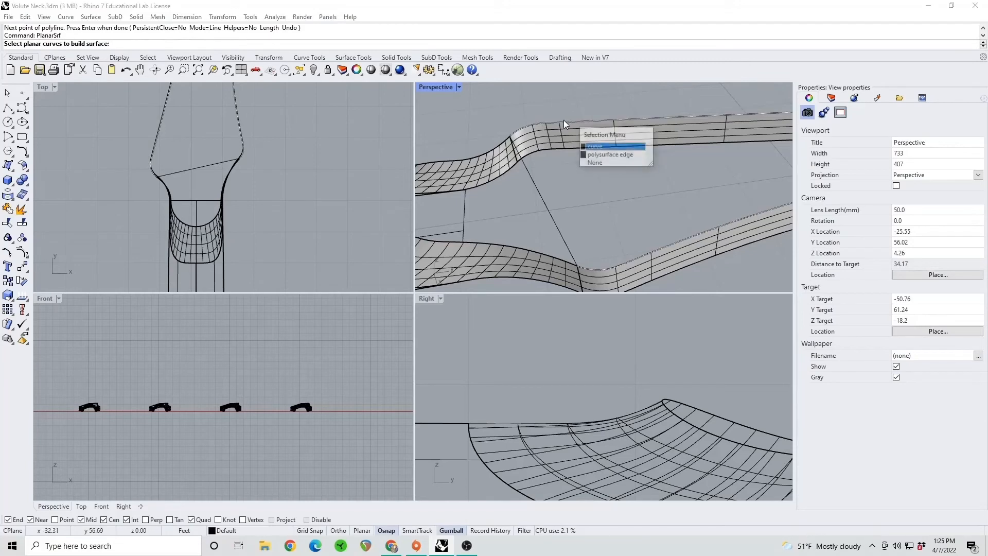
click(587, 142)
right_click(536, 186)
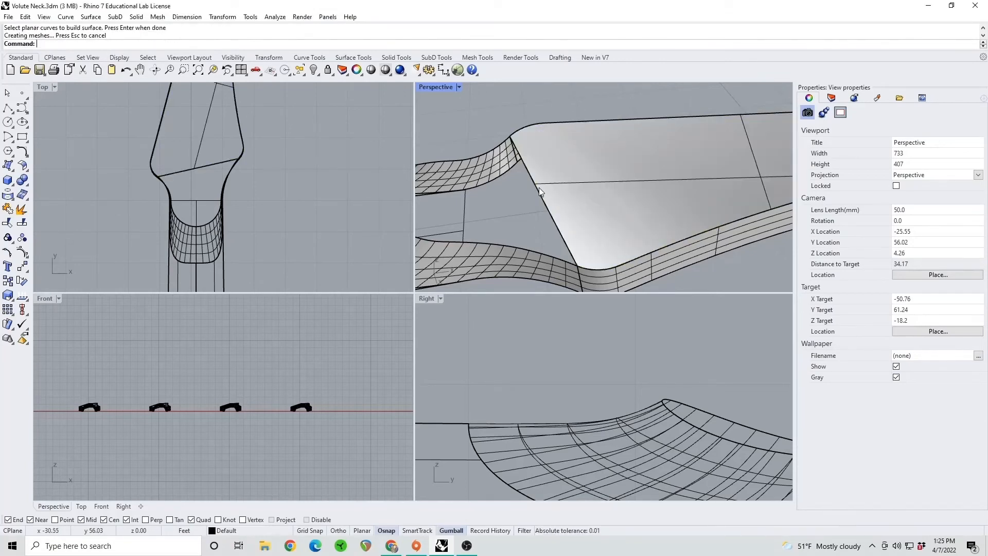
right_drag(539, 187, 610, 205)
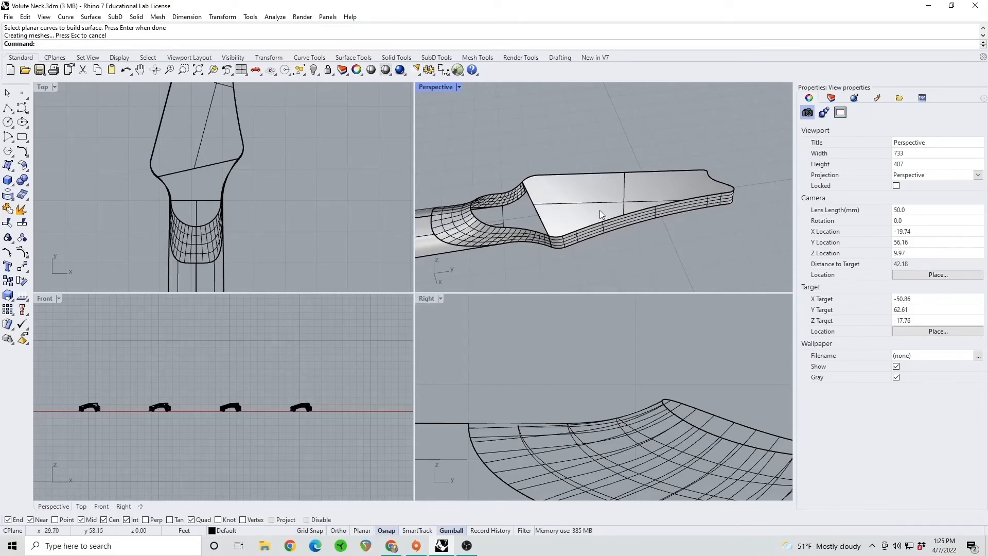
shift+right_drag(547, 203, 578, 208)
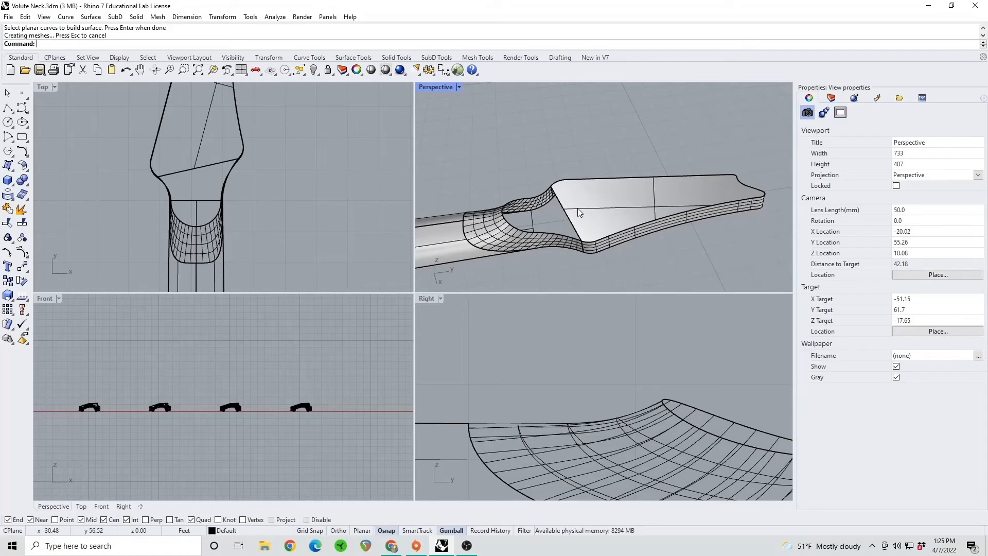
shift+right_drag(491, 205, 516, 206)
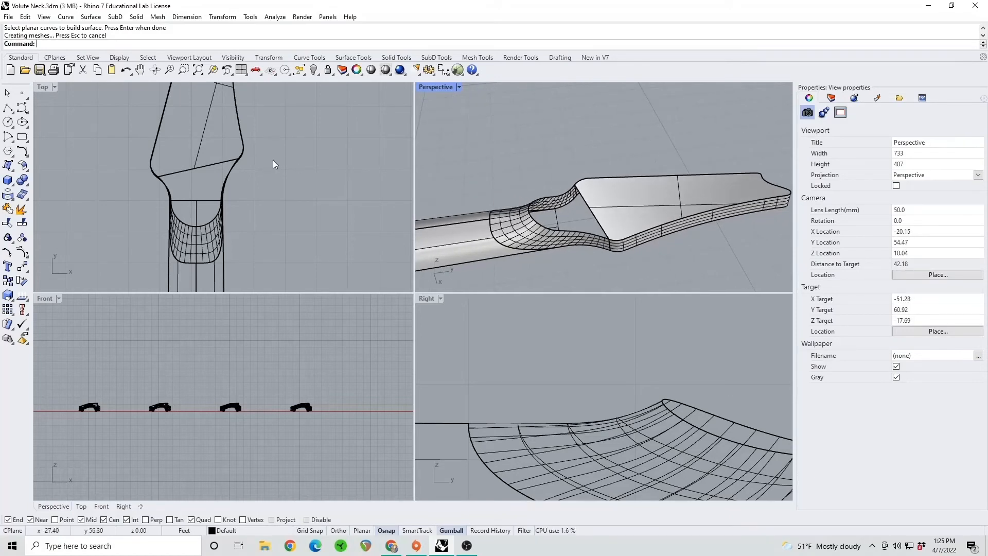
text(tch)
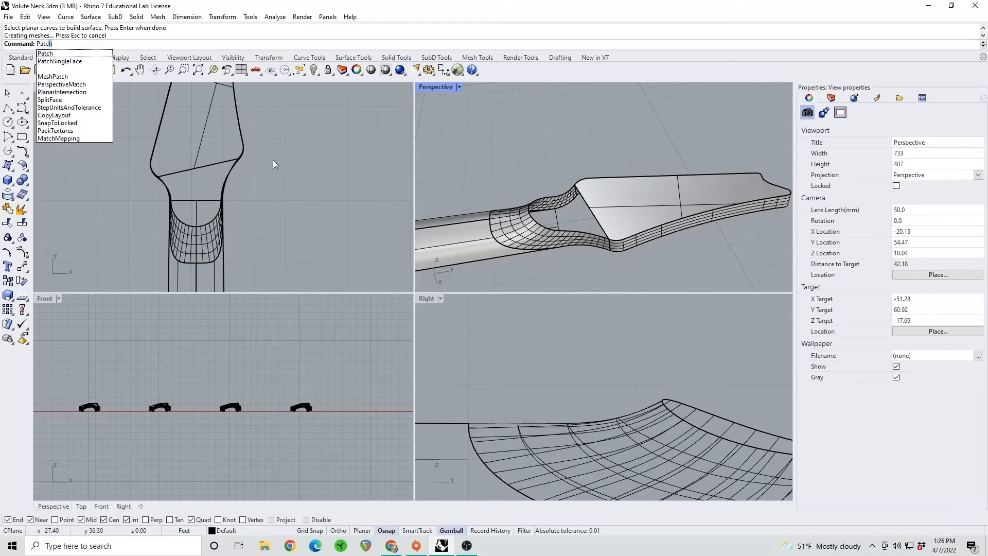
key(Return)
scroll(574, 235, up, 5)
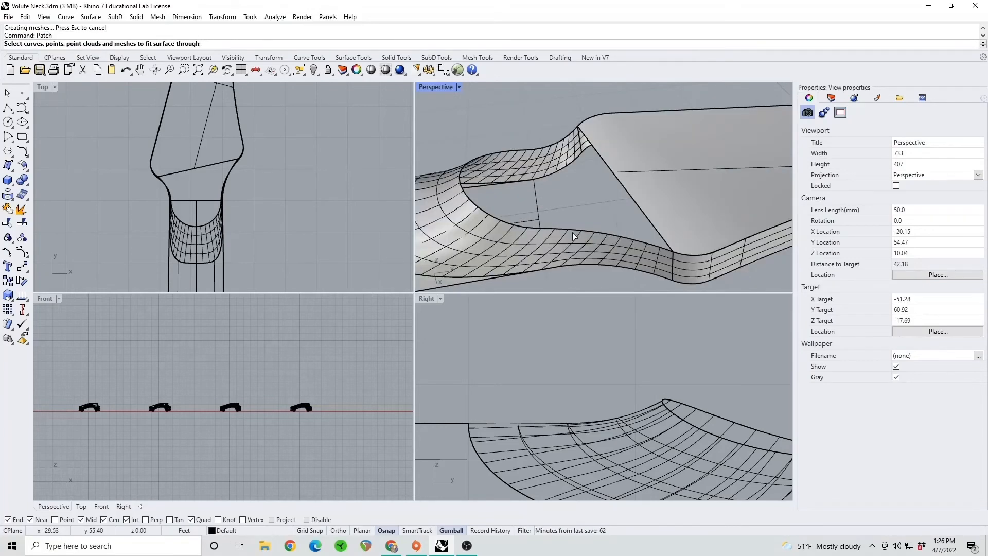
click(573, 237)
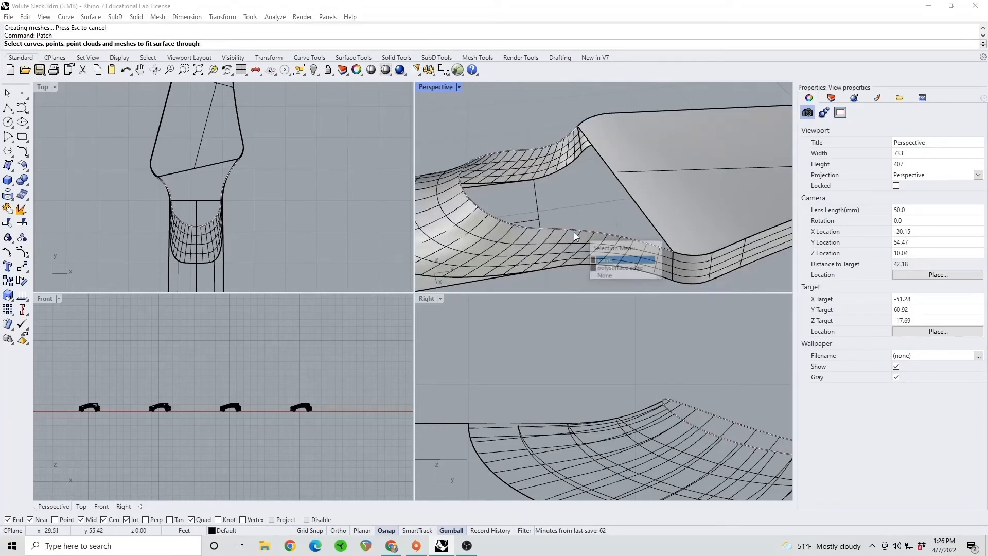
click(612, 264)
click(652, 227)
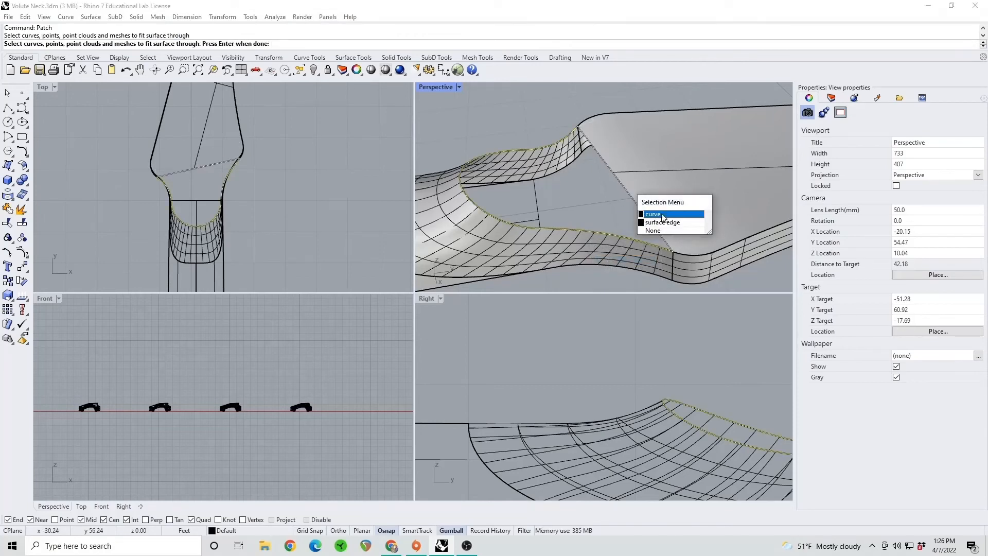
click(662, 213)
key(Escape)
Patch the opening between the volute edge curve and the cross line, with surface U spans 1 and V spans 1
right_click(578, 227)
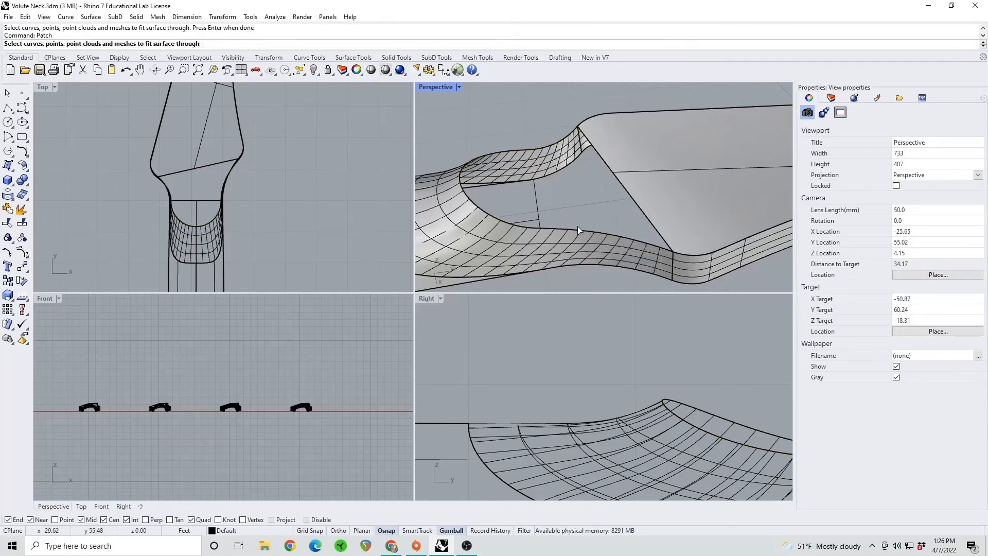
click(569, 231)
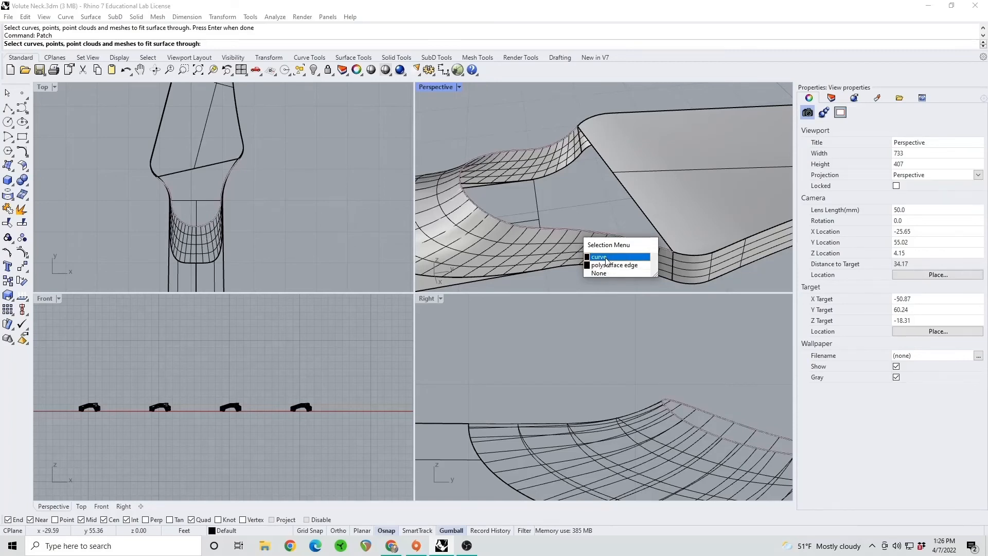
click(606, 257)
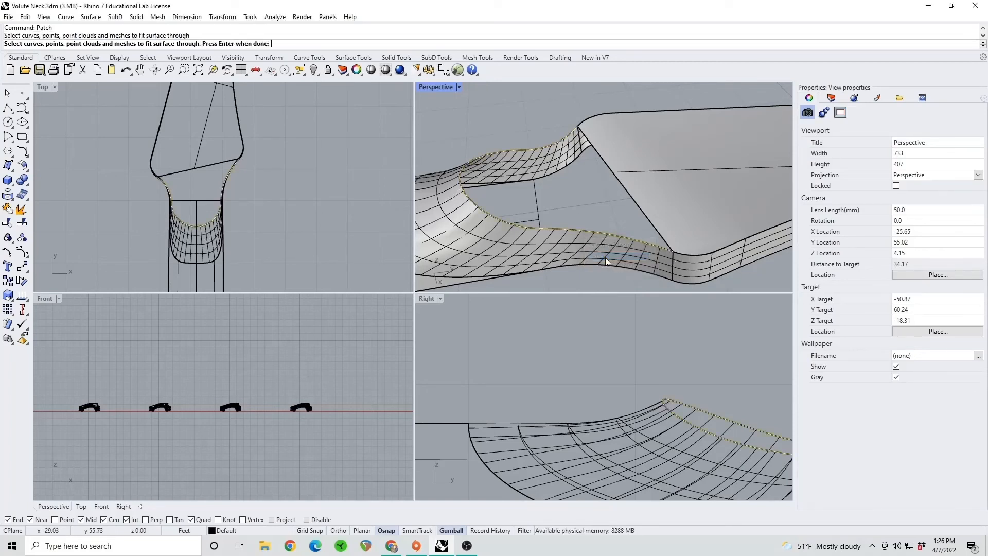
click(632, 202)
click(664, 242)
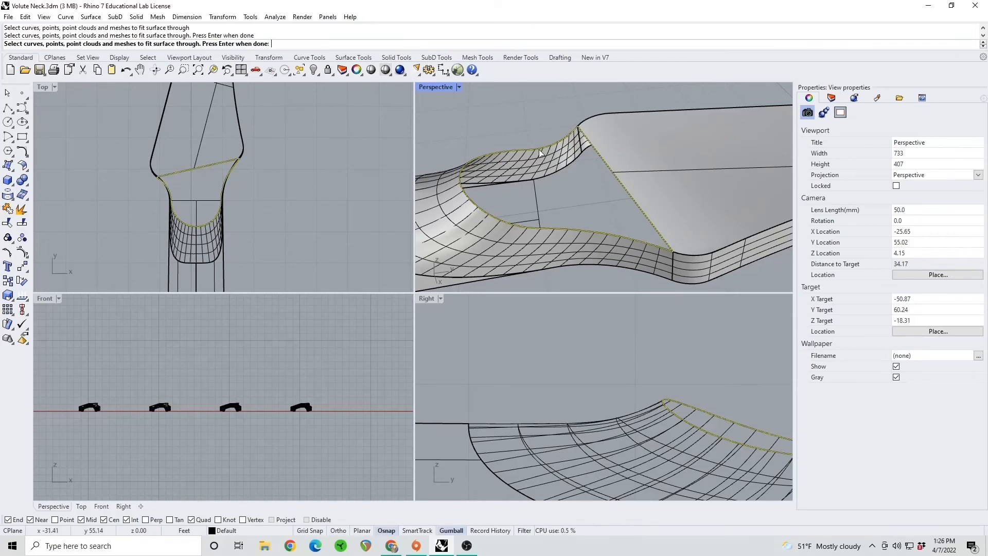
key(Return)
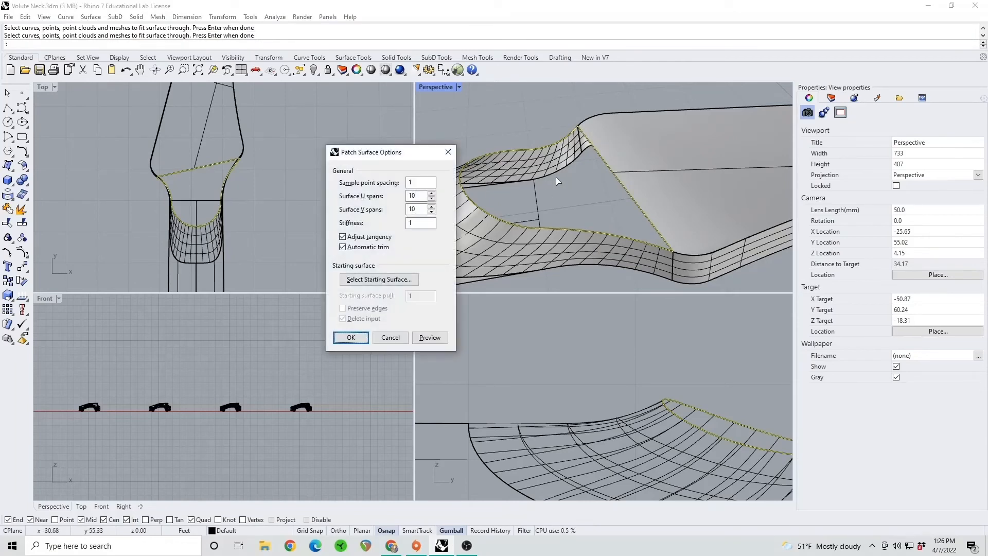
drag(426, 196, 364, 199)
text(1)
drag(425, 209, 402, 208)
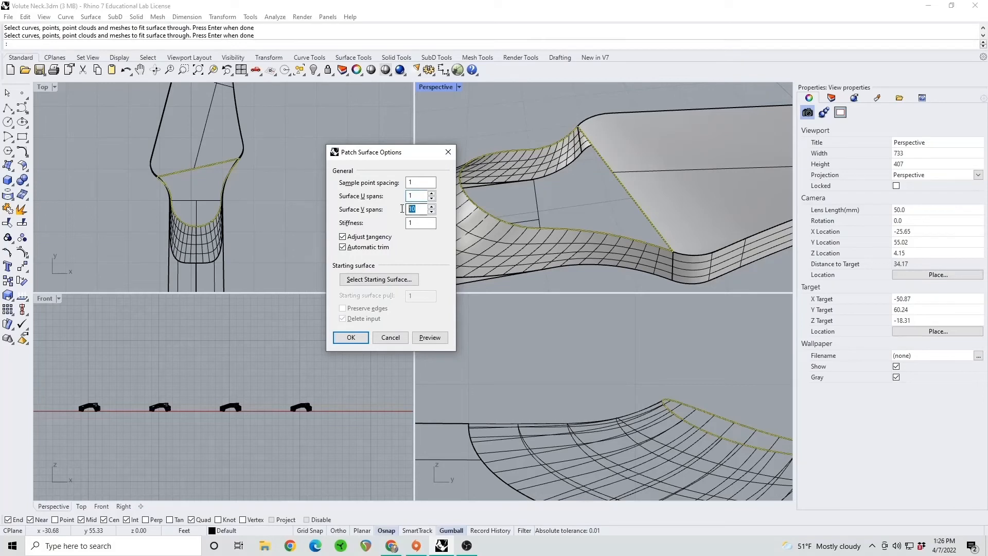
click(430, 337)
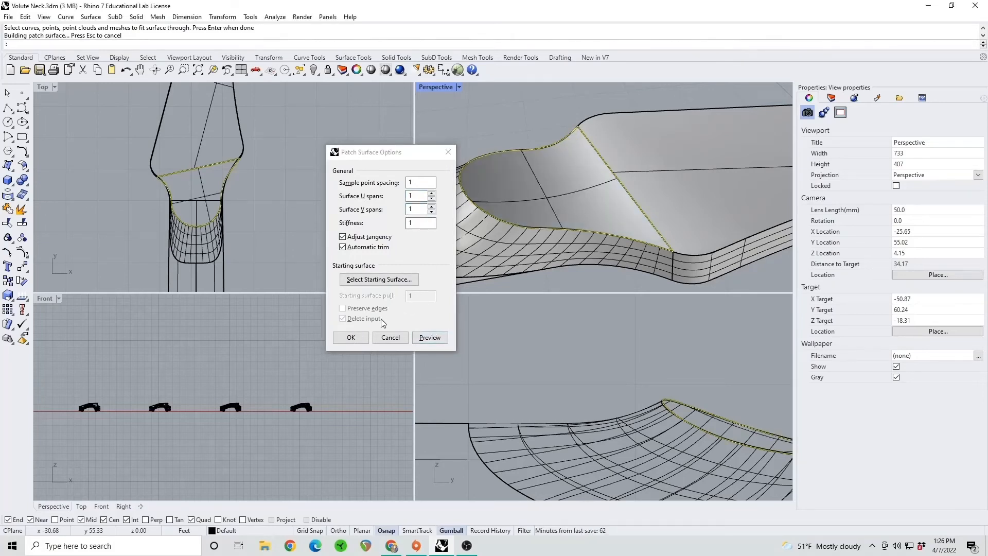
click(351, 337)
Examine the flat headstock face and the patched volute transition from several angles, including how they meet
right_drag(611, 216, 591, 214)
click(591, 215)
click(614, 134)
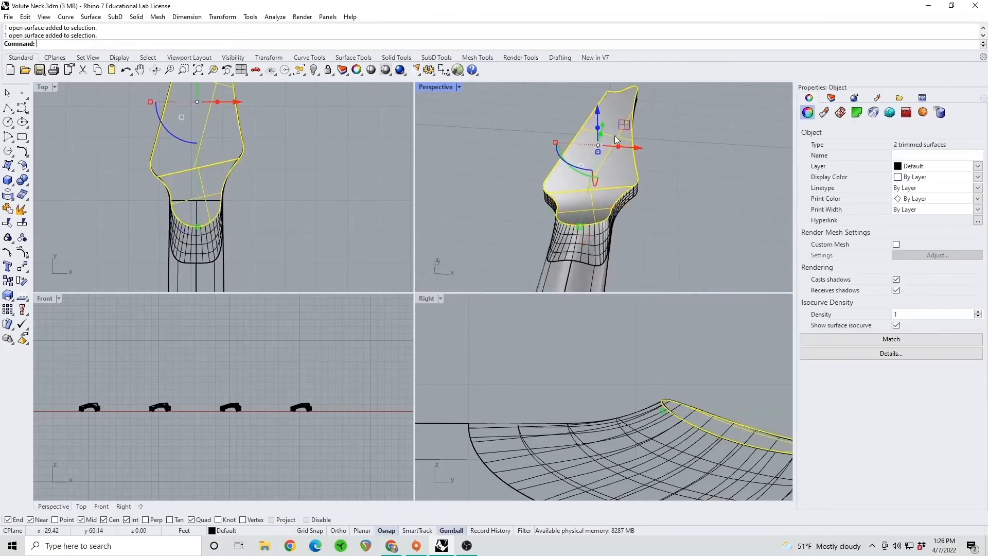
click(675, 196)
right_drag(657, 184, 474, 219)
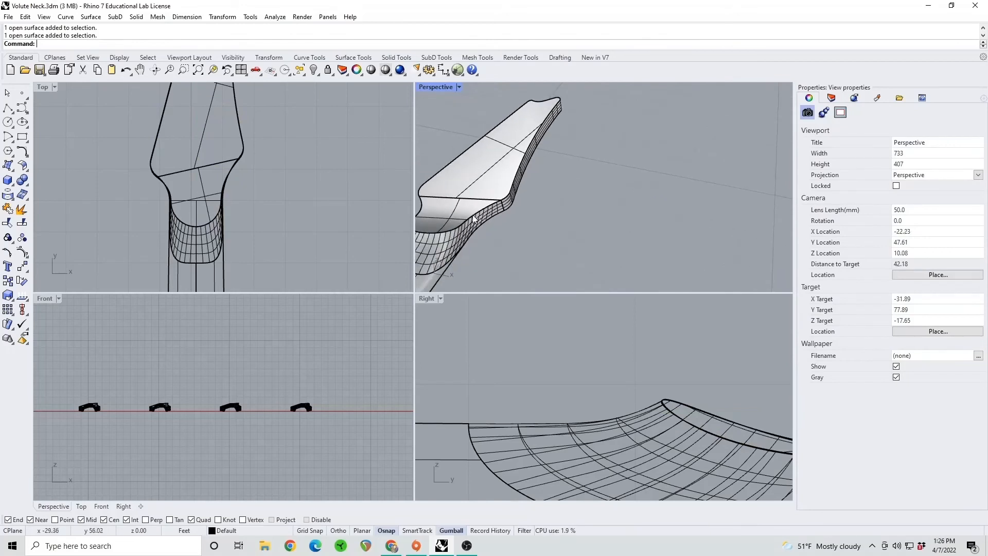
shift+right_drag(504, 174, 525, 181)
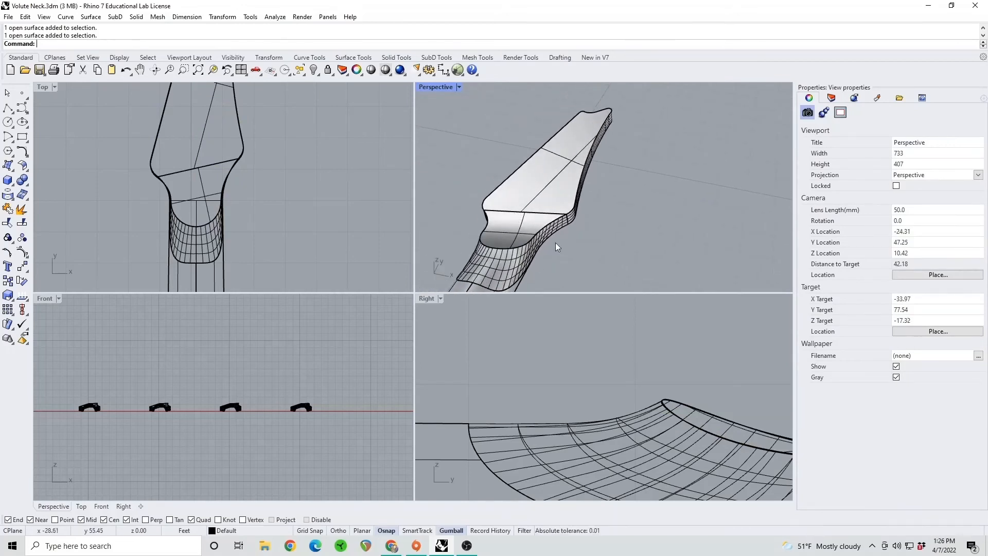
shift+right_drag(544, 223, 554, 222)
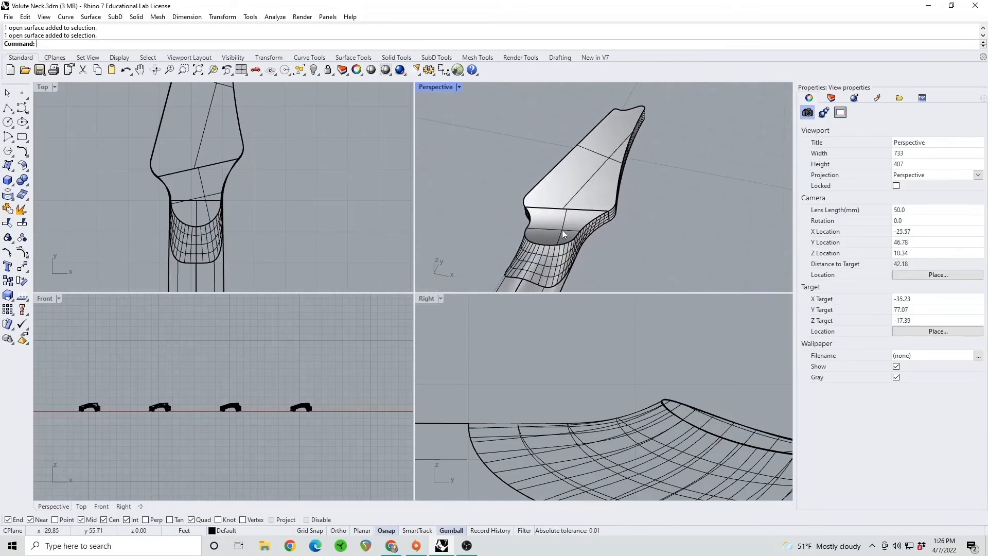
click(562, 230)
click(660, 222)
Draw a straight centre line in the top view from the quadrant point of the volute's inner edge to beyond the headstock tip
click(7, 107)
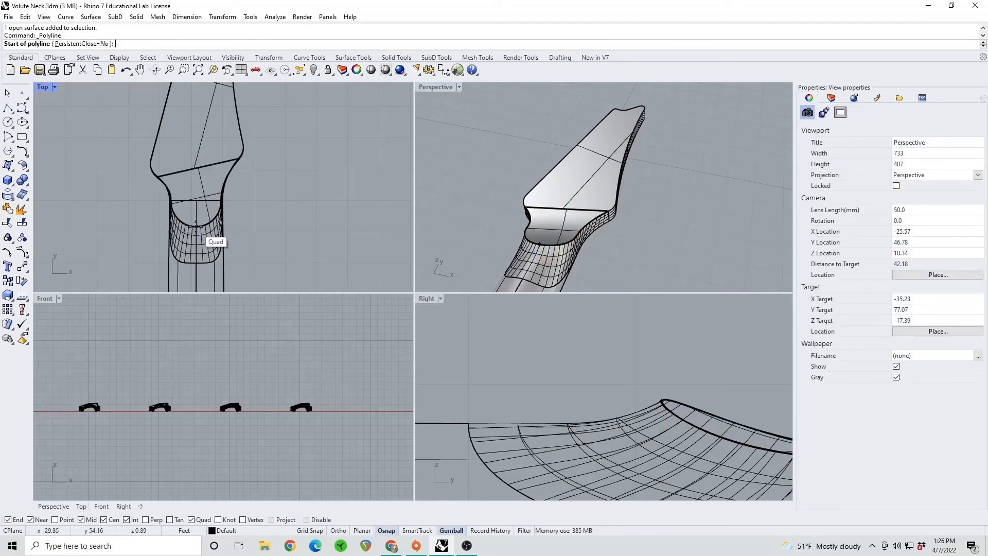
click(196, 225)
scroll(242, 206, down, 5)
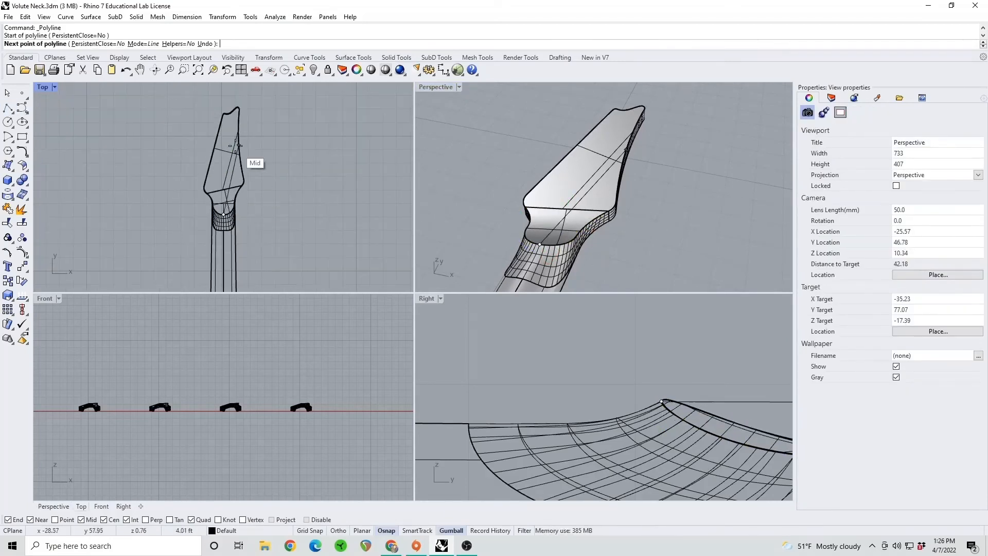
click(215, 121)
right_click(215, 122)
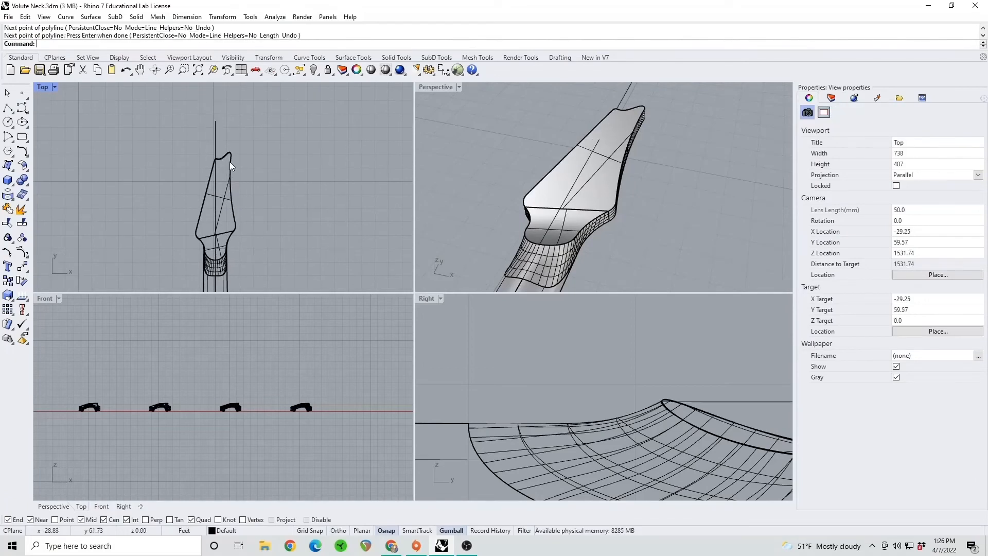
right_drag(252, 178, 251, 147)
Split the flat headstock face and the volute patch with the centre line as the cutting object
click(22, 225)
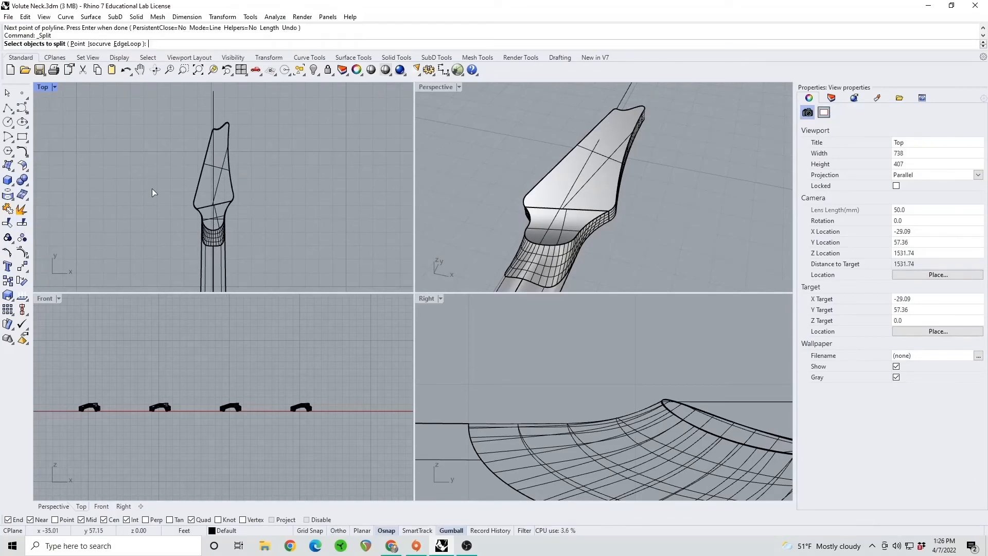
click(219, 172)
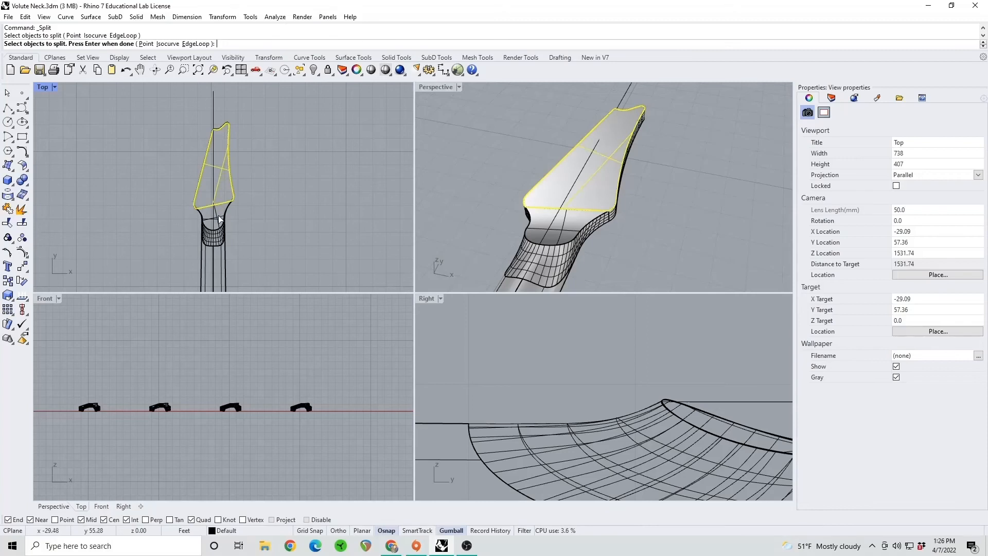
click(219, 218)
key(Return)
click(213, 199)
key(Return)
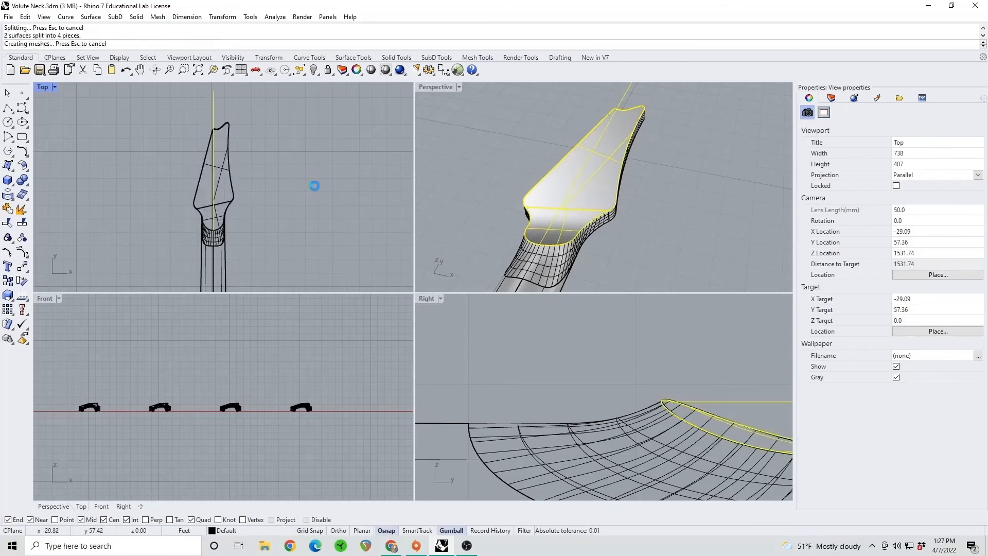
Delete the split-off halves of the headstock face and volute patch on one side of the centre line
click(589, 194)
key(Delete)
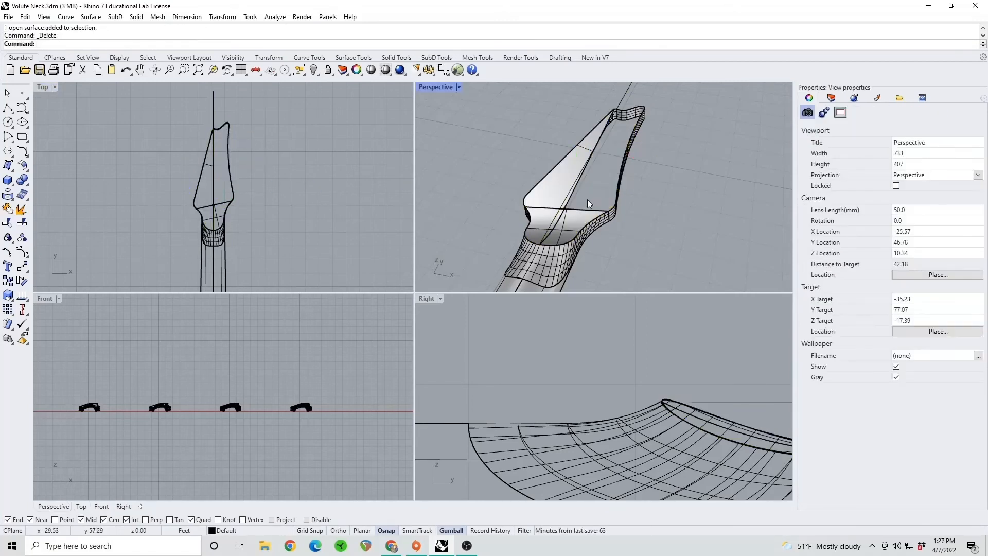
click(587, 199)
key(Delete)
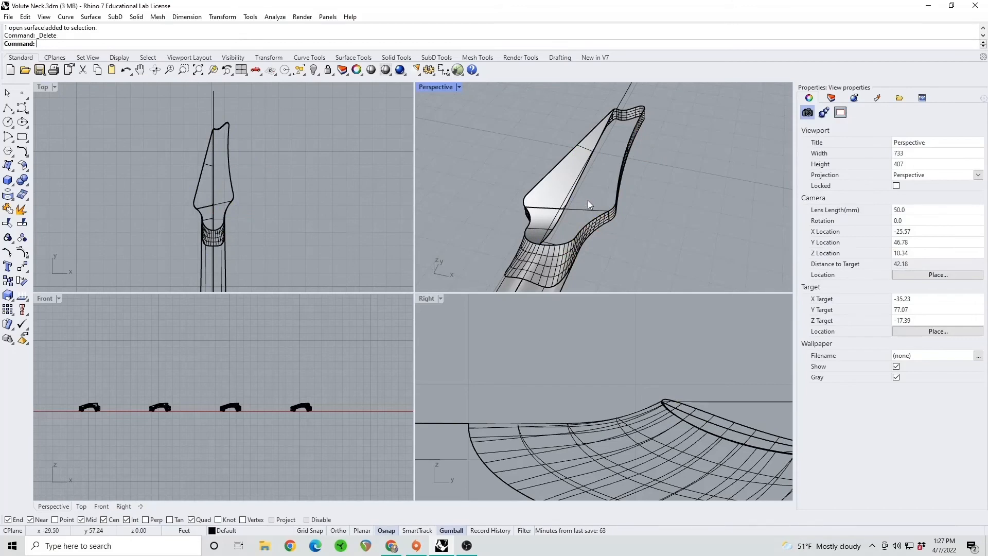
Duplicate the centre edges of the remaining headstock face and volute patch halves and join them into one curve
right_drag(588, 200, 576, 203)
scroll(576, 202, up, 2)
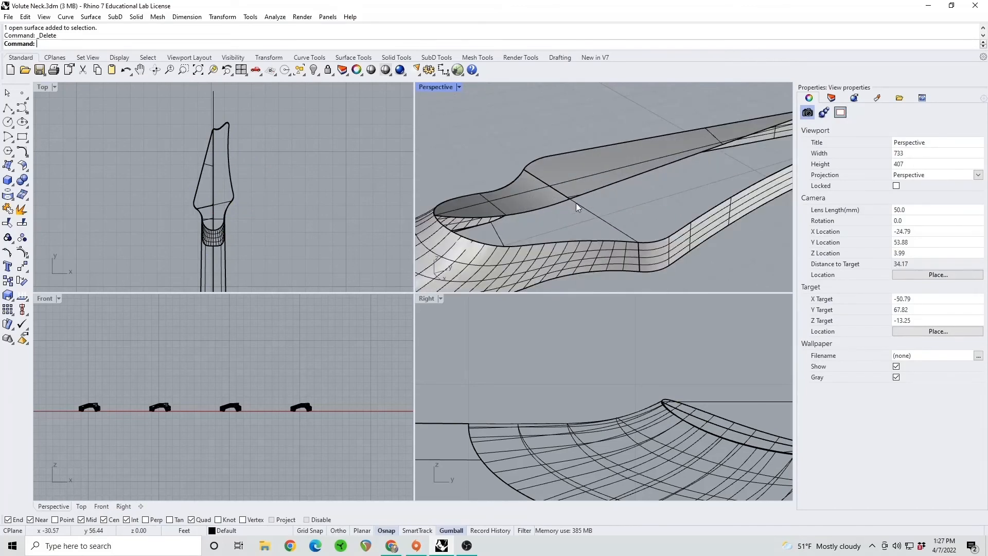
text(DupEdge)
key(Return)
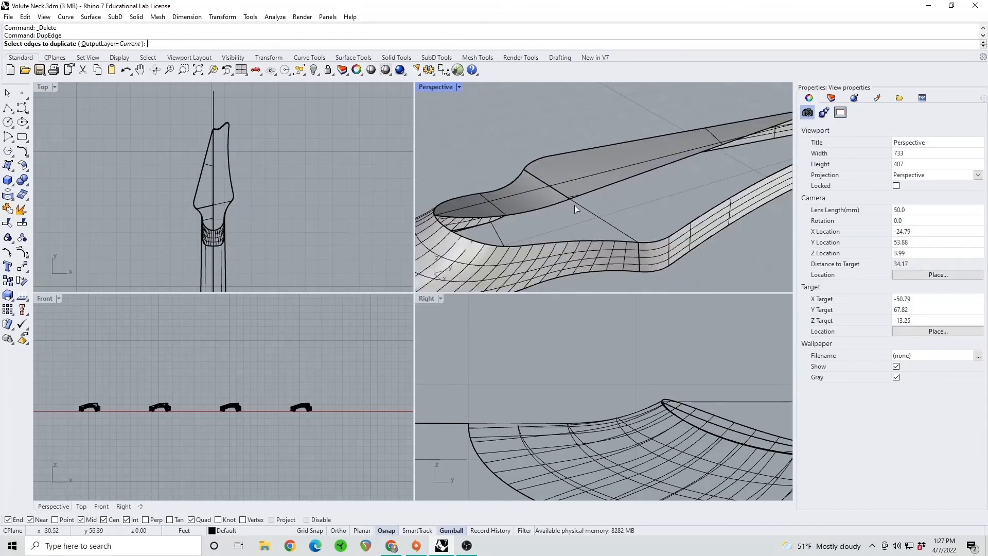
click(537, 211)
click(577, 198)
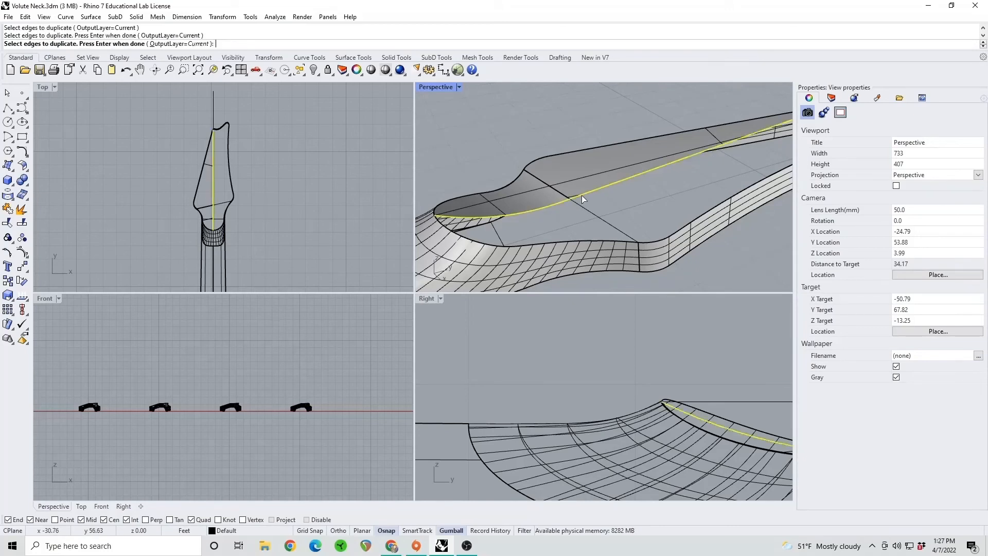
scroll(601, 202, down, 3)
key(Return)
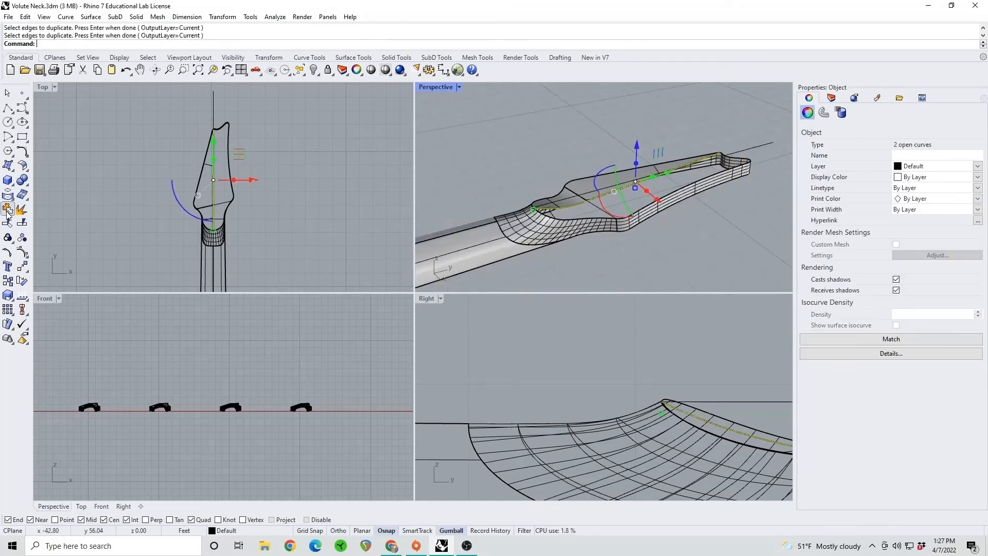
click(8, 209)
click(681, 273)
Delete the straight centre line and the remaining halves of the headstock face and volute patch
click(596, 189)
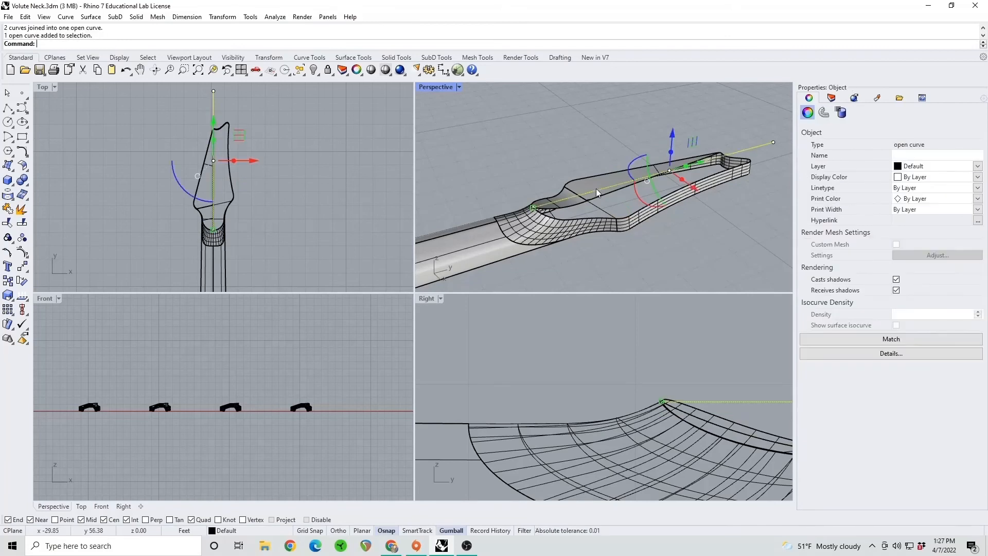
key(Delete)
click(595, 187)
key(Delete)
click(571, 196)
key(Delete)
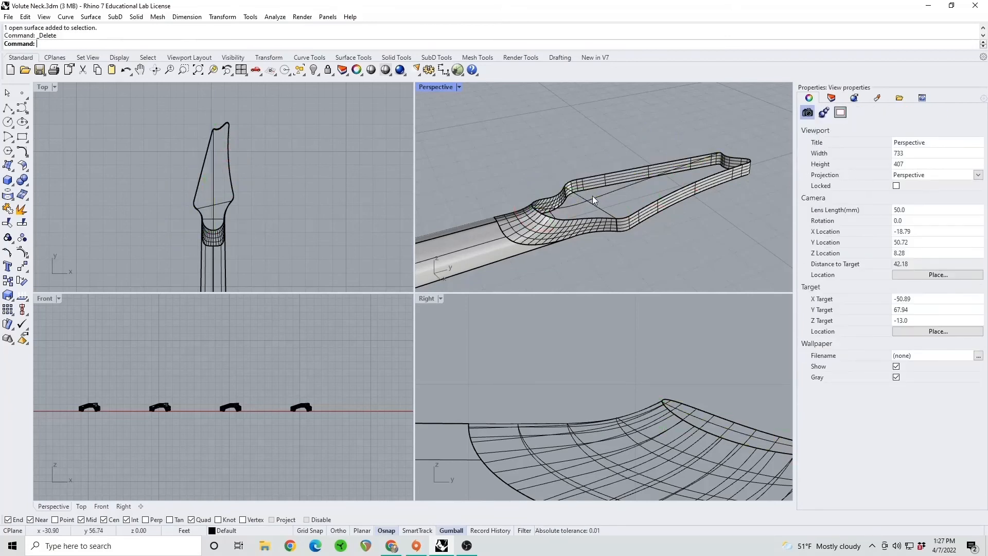
right_drag(614, 191, 638, 200)
scroll(593, 207, up, 2)
scroll(666, 206, down, 2)
scroll(644, 205, up, 1)
scroll(645, 205, up, 1)
scroll(644, 205, down, 1)
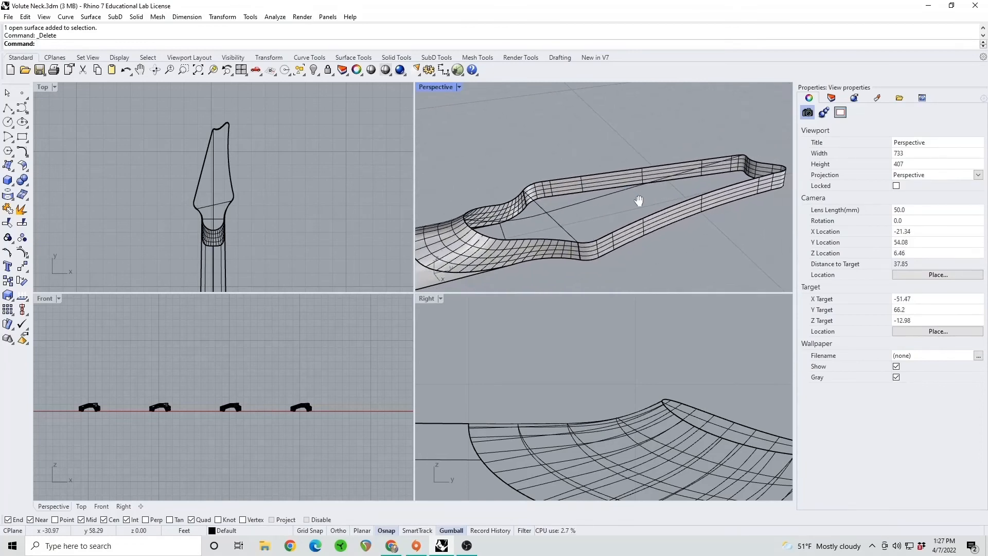
click(556, 178)
click(597, 207)
click(517, 206)
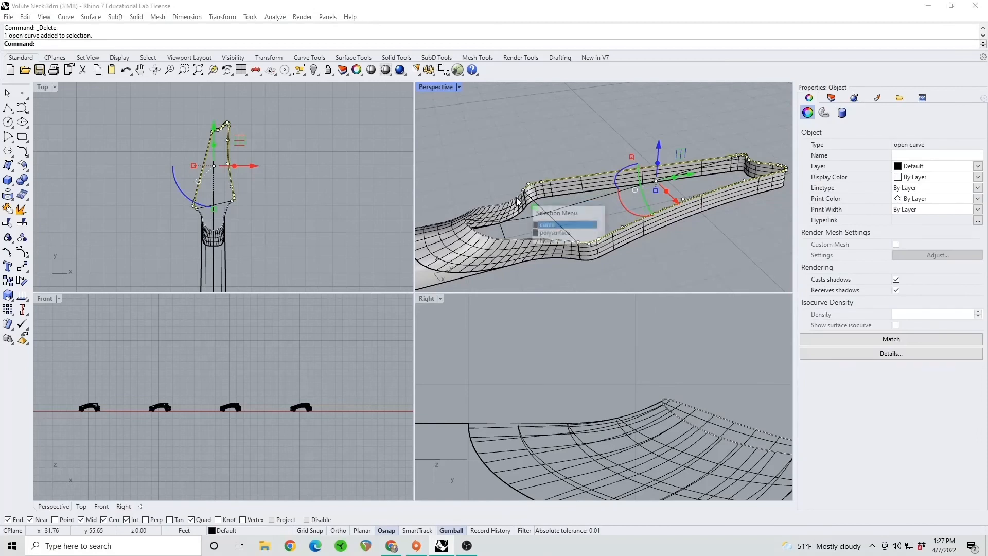
click(547, 229)
click(649, 270)
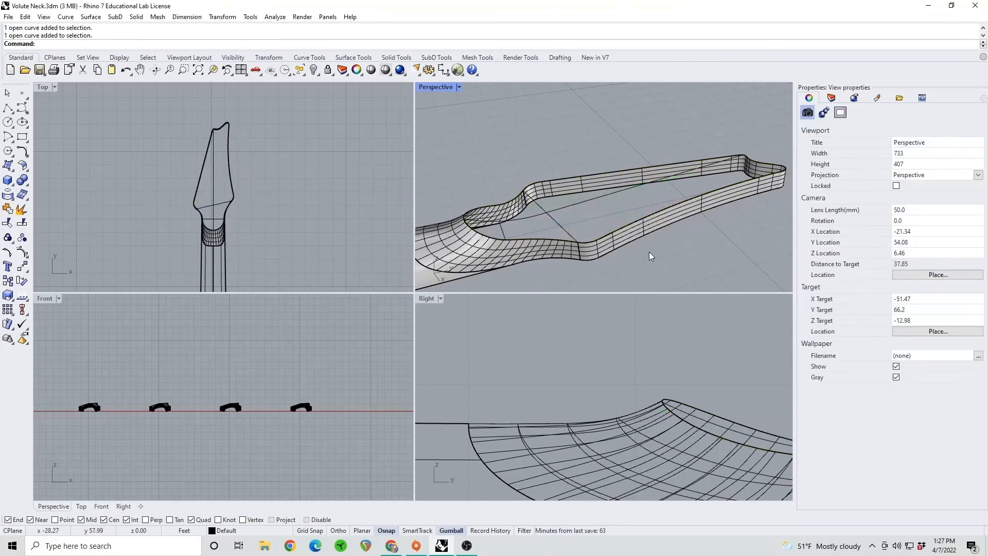
key(Return)
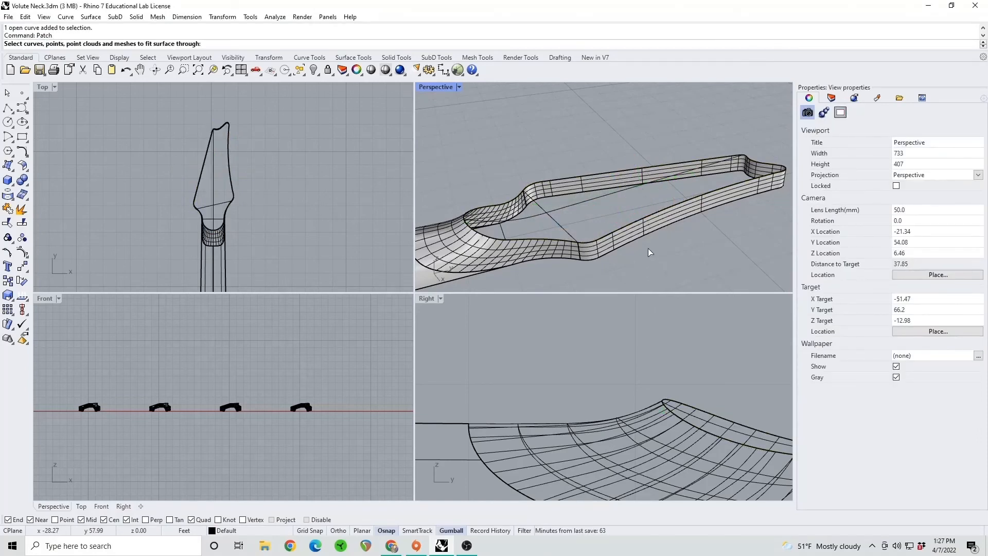
click(540, 185)
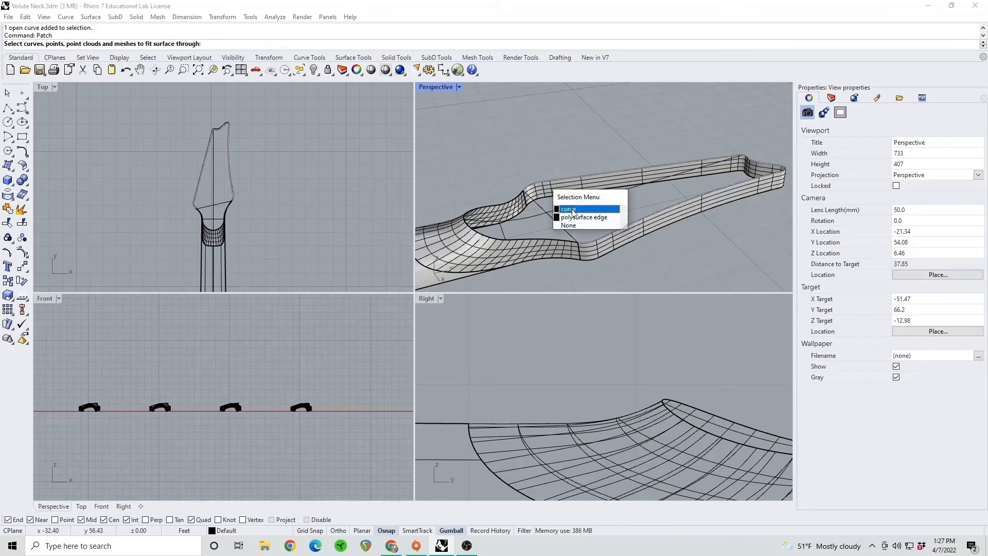
click(573, 211)
click(545, 185)
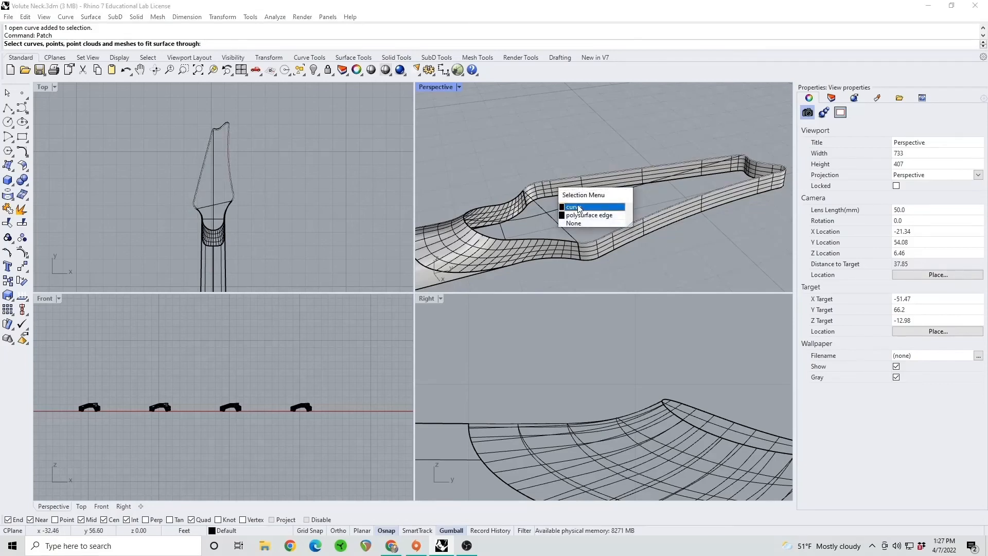
click(573, 208)
click(522, 216)
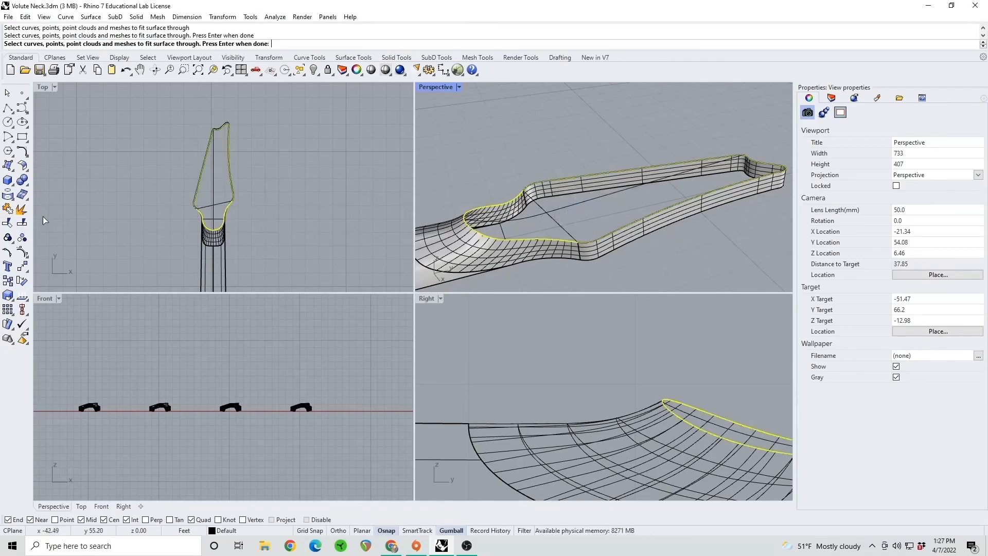
Join the volute's inner edge curve and the headstock outline curve into one closed curve
click(7, 223)
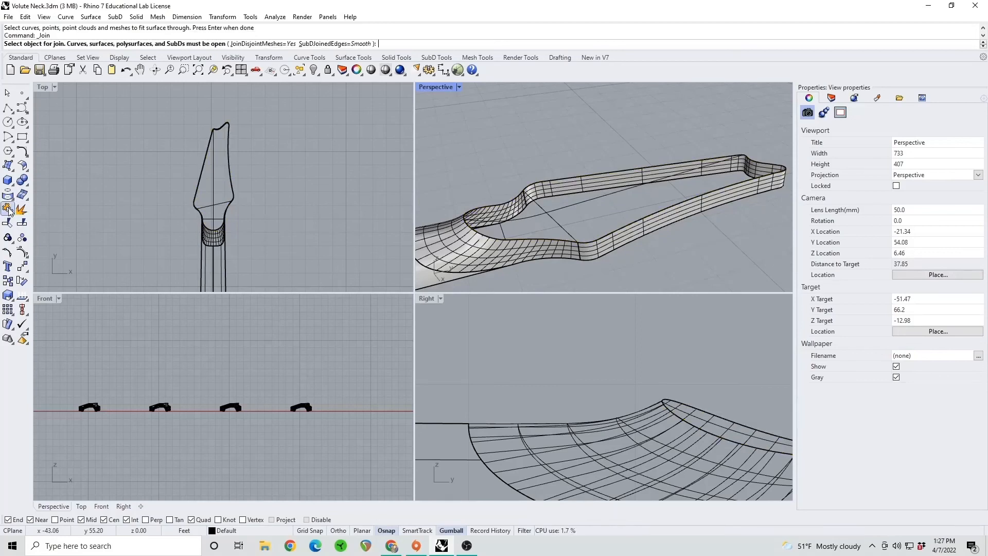
click(507, 200)
click(536, 227)
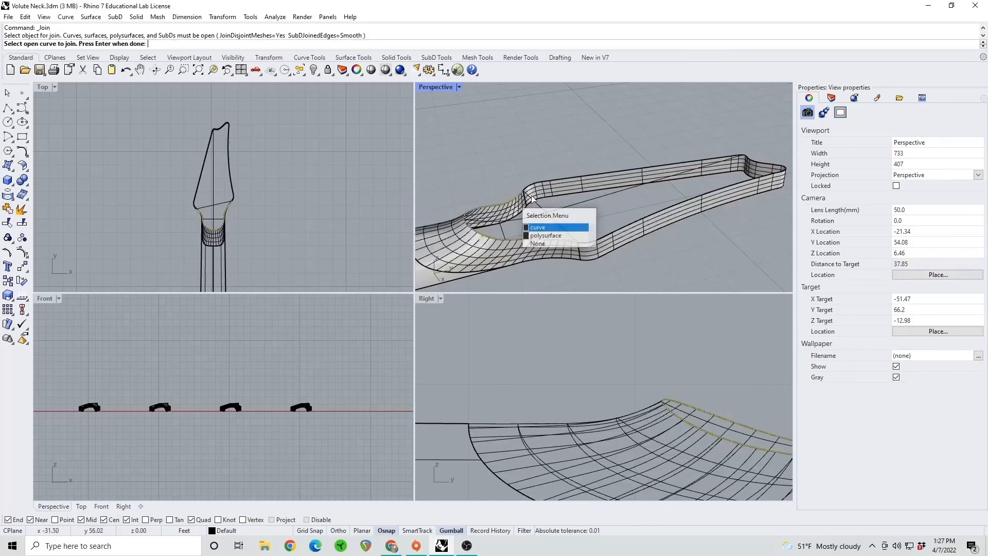
click(533, 185)
click(560, 211)
key(Return)
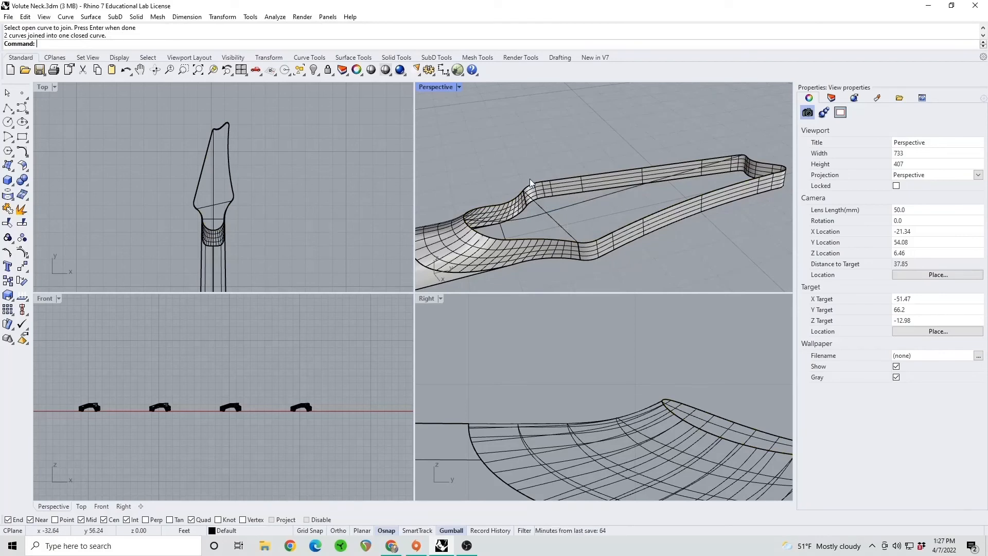
Patch a surface through the closed headstock outline, the centre curve and the cross line, with surface U spans 10 and V spans 10
text(Patch)
key(Return)
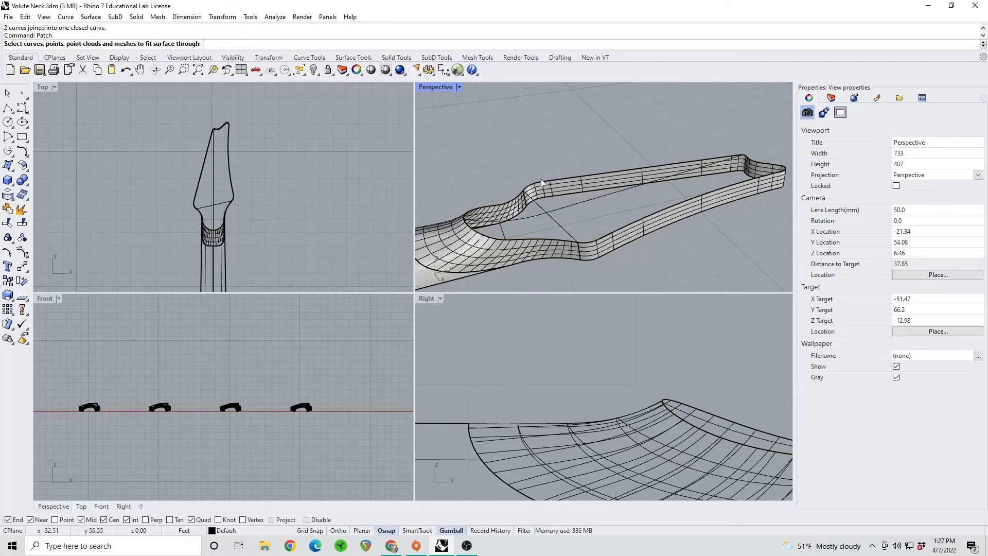
click(548, 189)
click(573, 208)
click(568, 207)
click(559, 224)
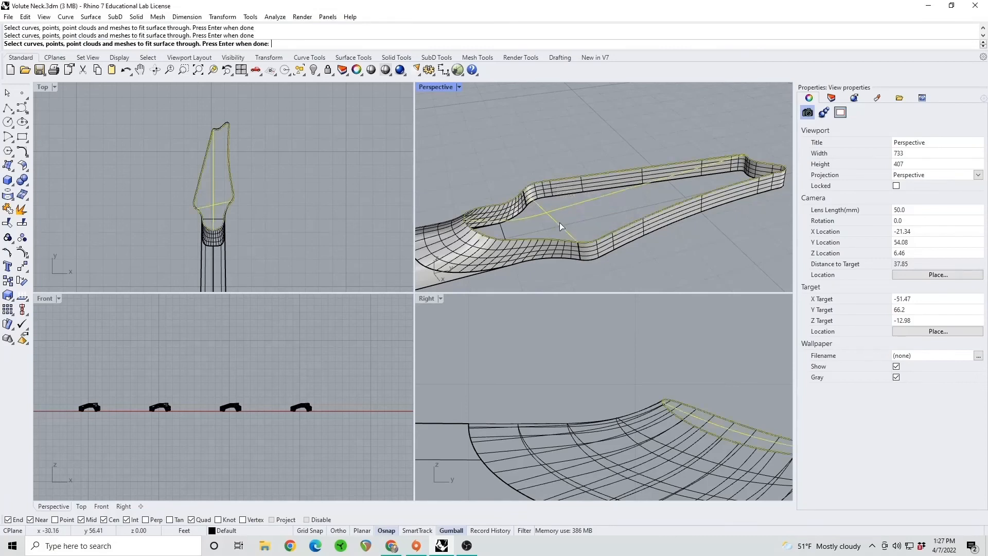
right_drag(589, 196, 551, 236)
right_drag(609, 172, 594, 196)
key(Return)
click(421, 196)
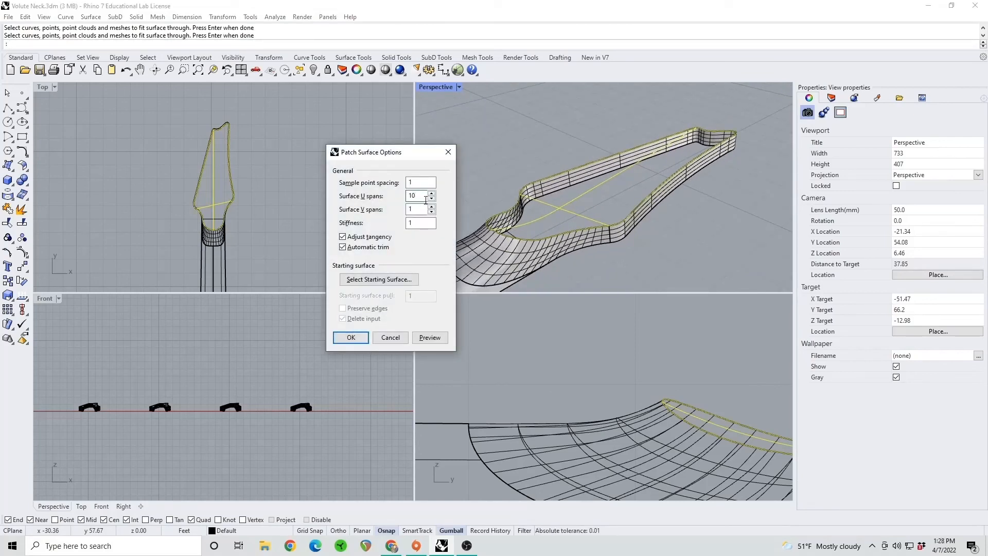
click(422, 210)
text(0)
click(430, 337)
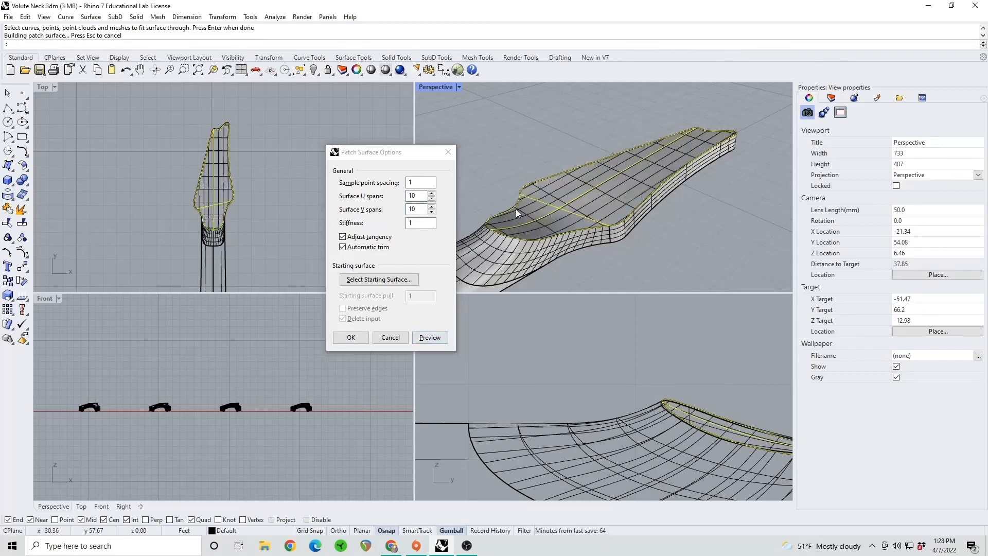
right_drag(576, 208, 539, 212)
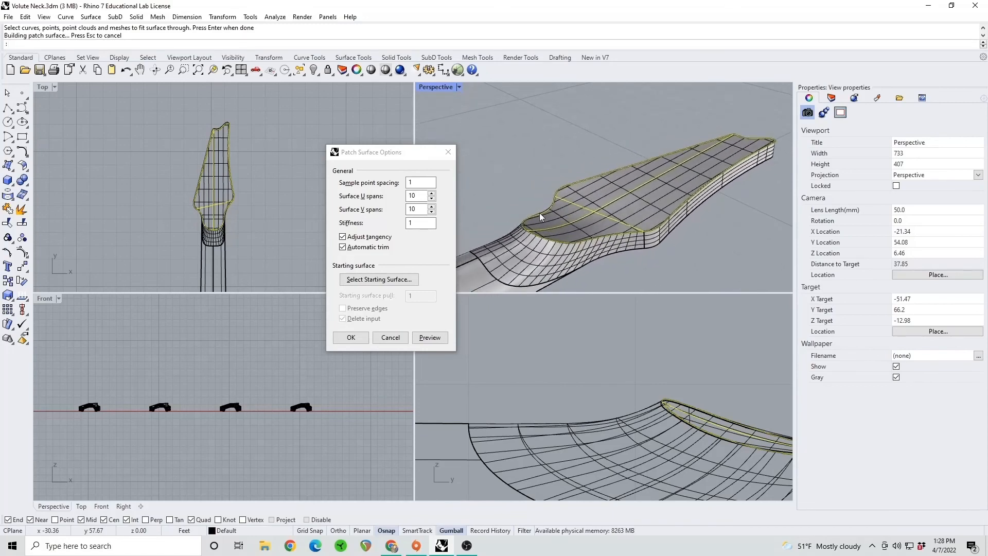
click(350, 338)
Join the patched headstock face with all the other surfaces of the neck
right_drag(623, 214, 650, 163)
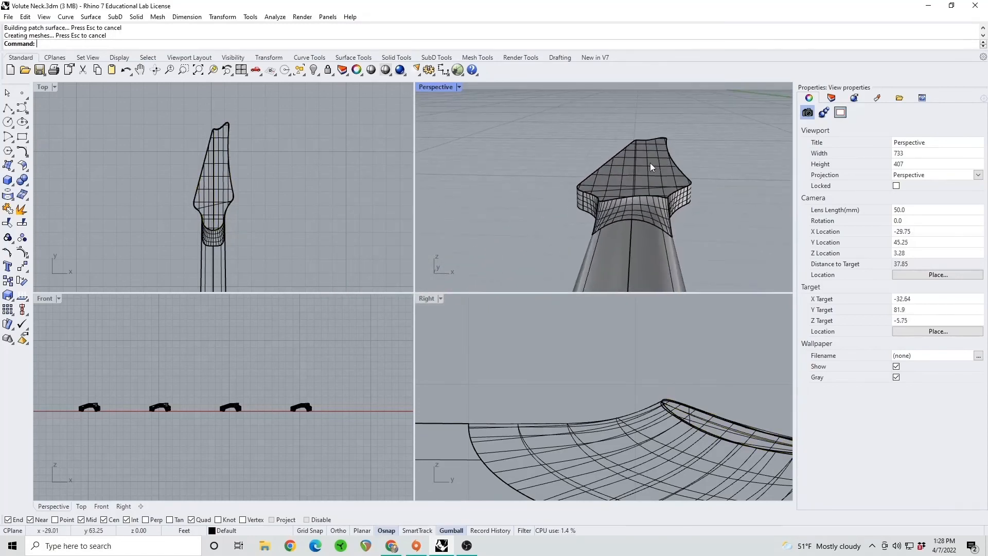
scroll(251, 205, down, 5)
drag(266, 238, 214, 202)
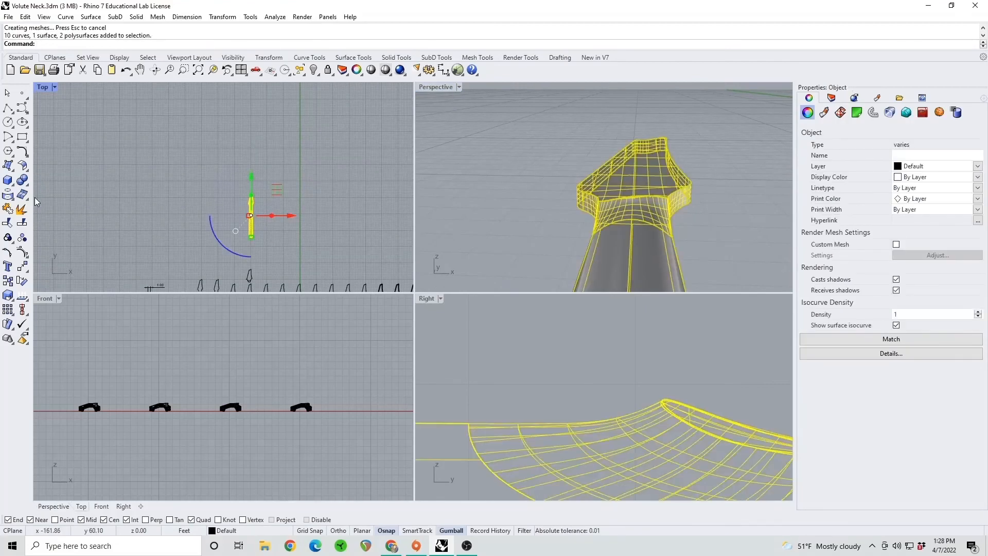
click(8, 209)
key(Escape)
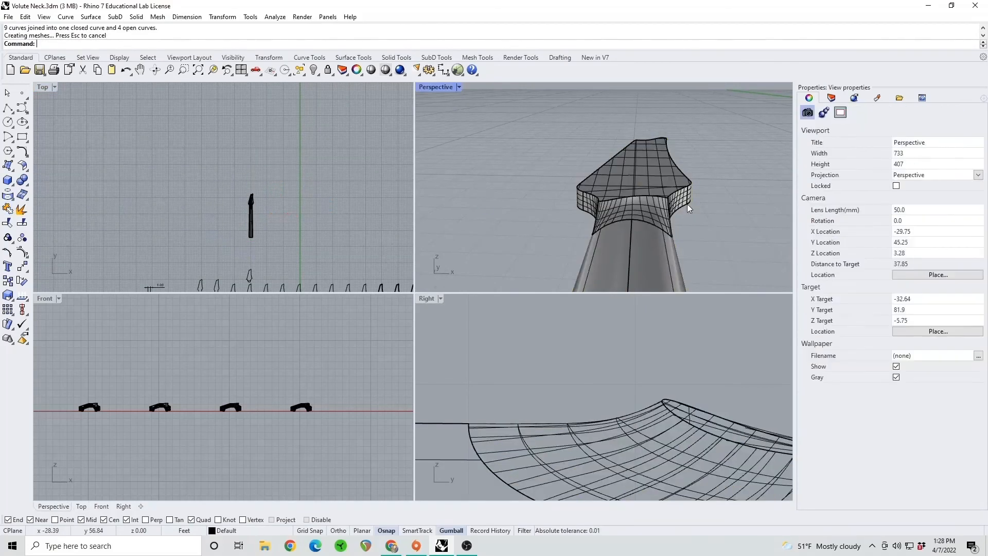
Fillet the edges around the headstock face and volute with a radius of 0.0625
right_drag(687, 203, 633, 215)
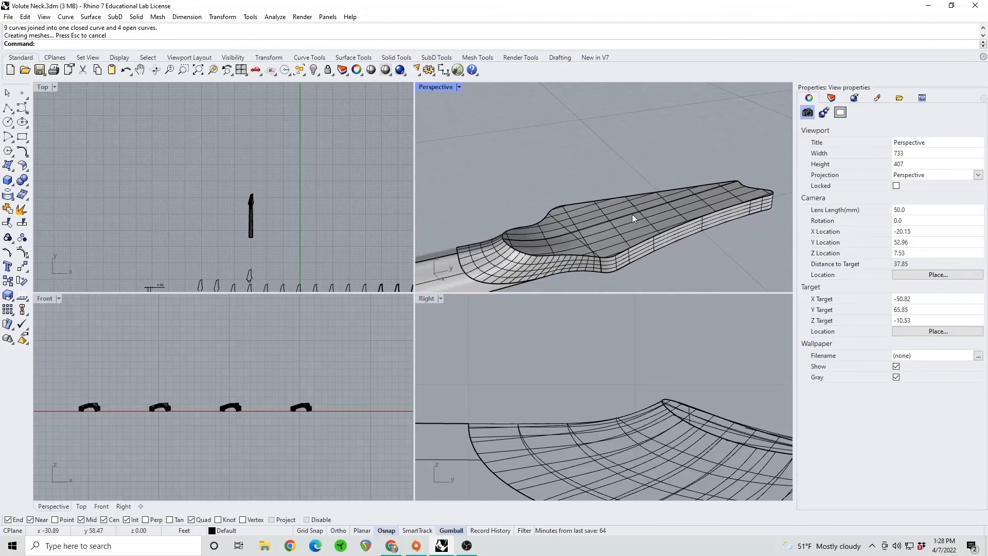
text(FilletEdge)
key(Return)
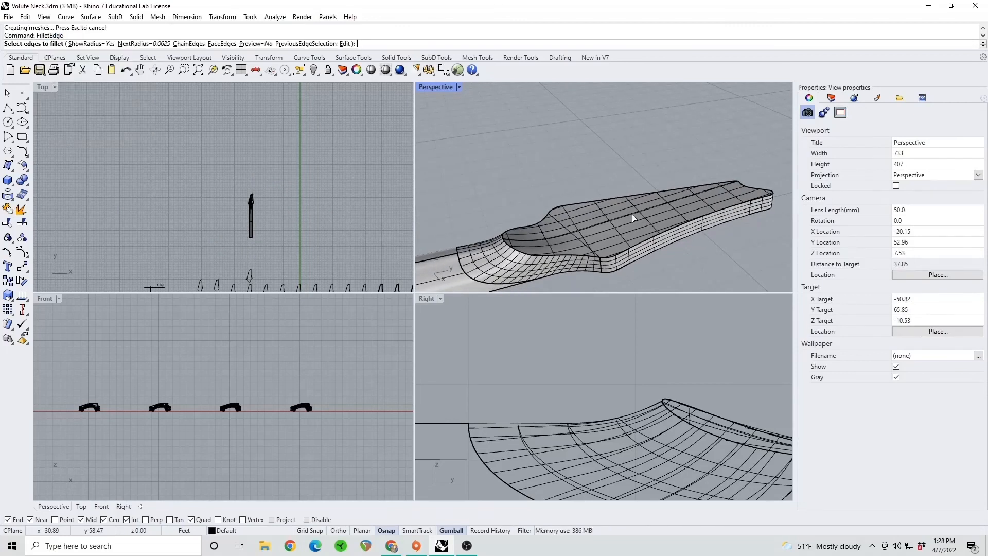
click(570, 255)
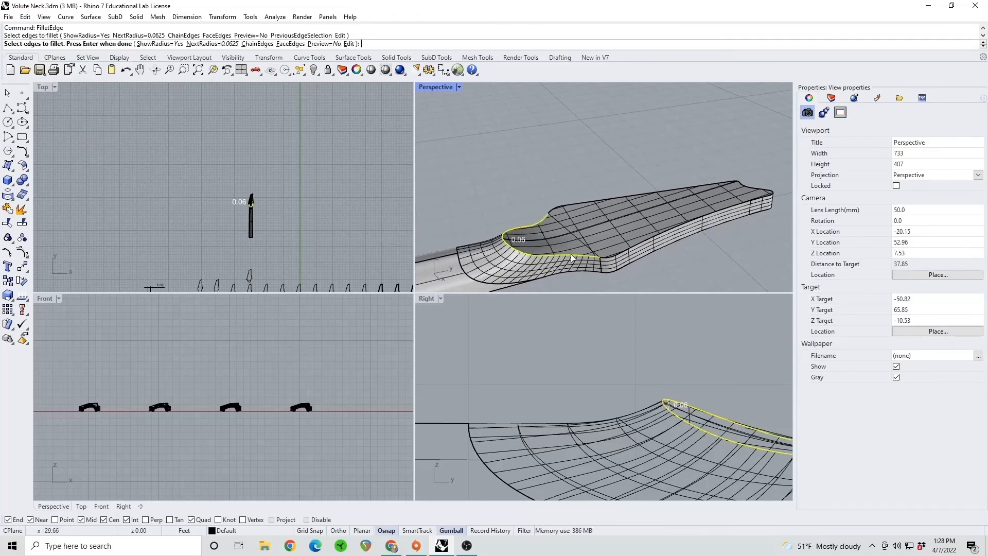
click(607, 257)
key(Return)
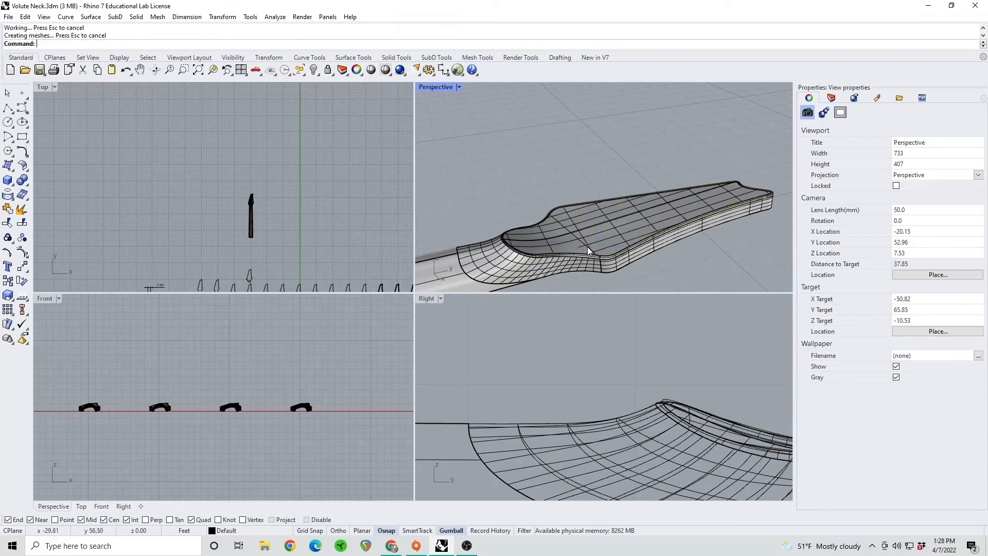
Delete the closed outline curve left over along the filleted headstock edge
right_drag(598, 249, 595, 211)
scroll(596, 208, up, 4)
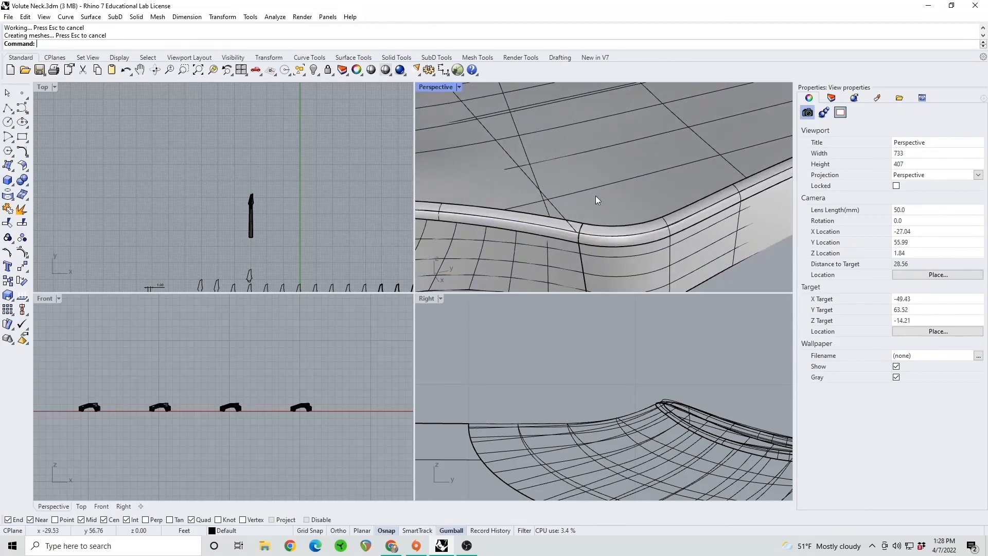
scroll(594, 200, down, 3)
scroll(577, 203, up, 3)
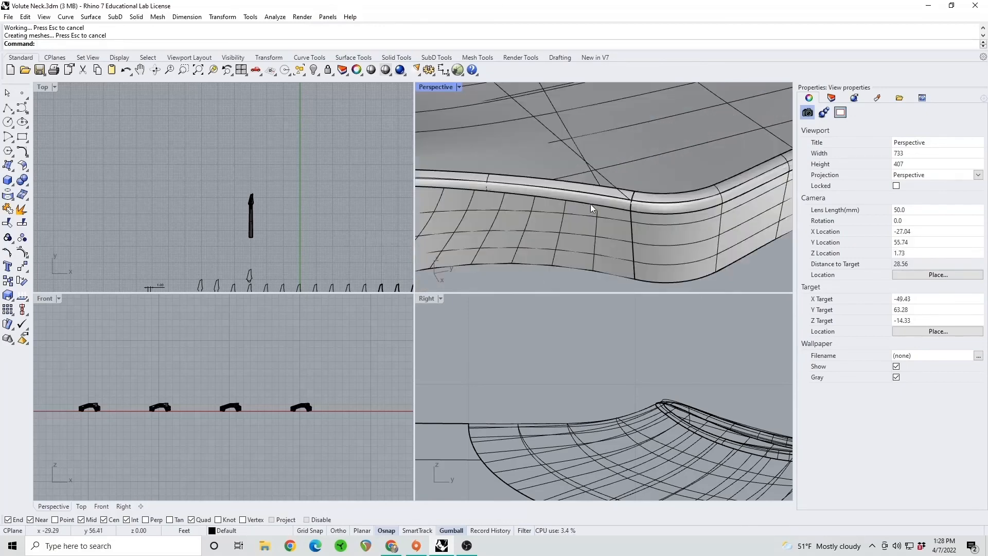
click(625, 204)
key(Return)
key(Delete)
scroll(621, 198, down, 3)
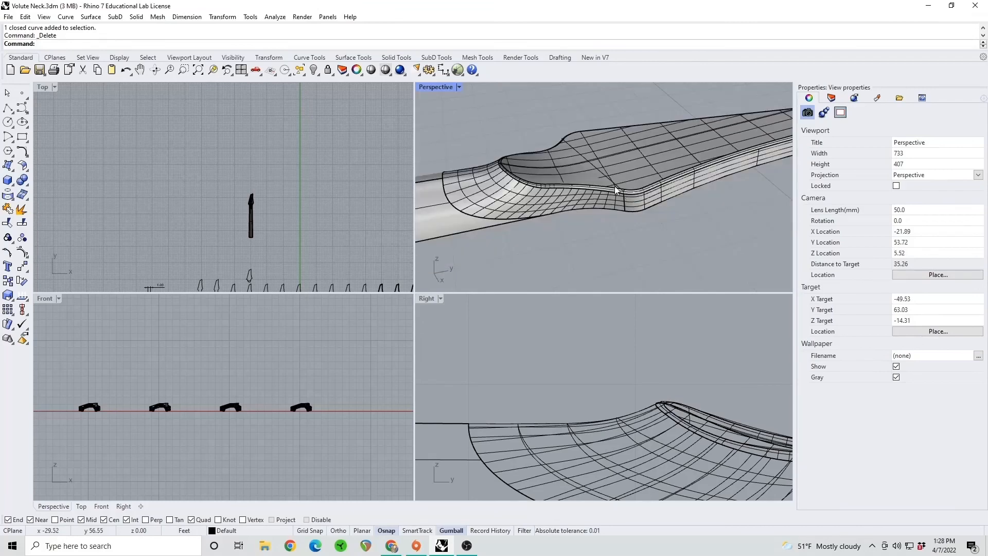
Delete the leftover cross line and centre curve from the headstock face
right_drag(621, 199, 543, 177)
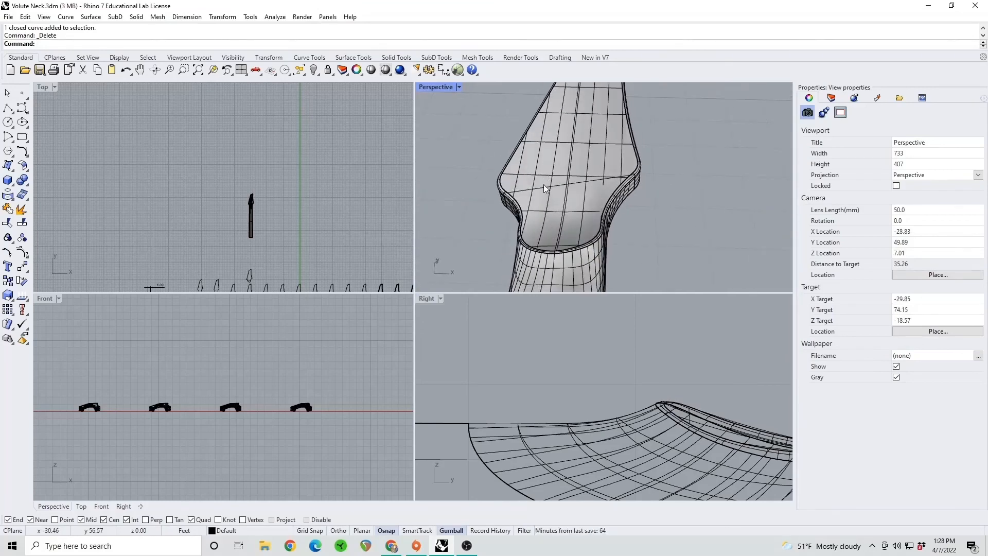
click(542, 188)
click(541, 187)
key(Return)
key(Delete)
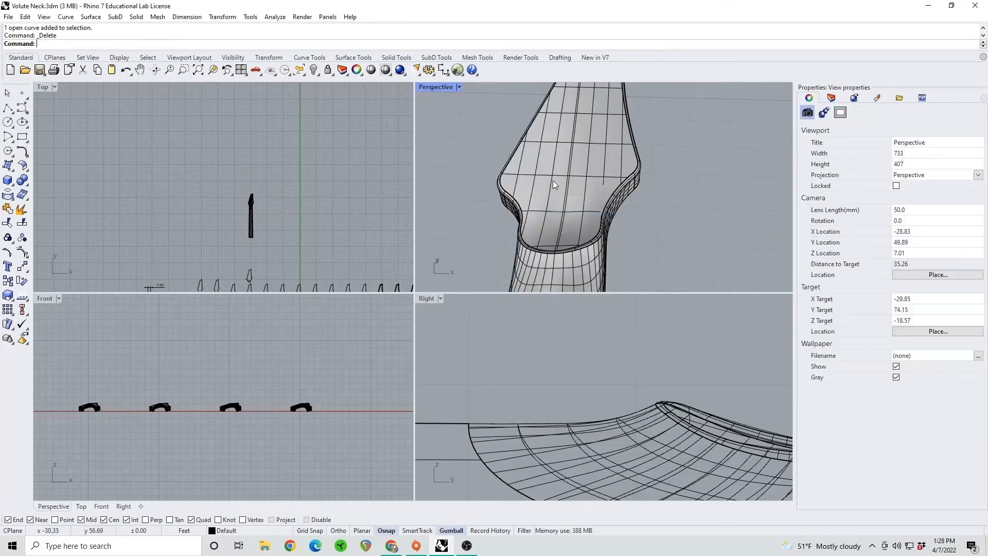
click(567, 185)
key(Return)
key(Delete)
Examine the filleted headstock, the volute transition and the neck from several angles
right_drag(589, 191, 581, 140)
right_drag(573, 193, 544, 222)
scroll(543, 220, up, 2)
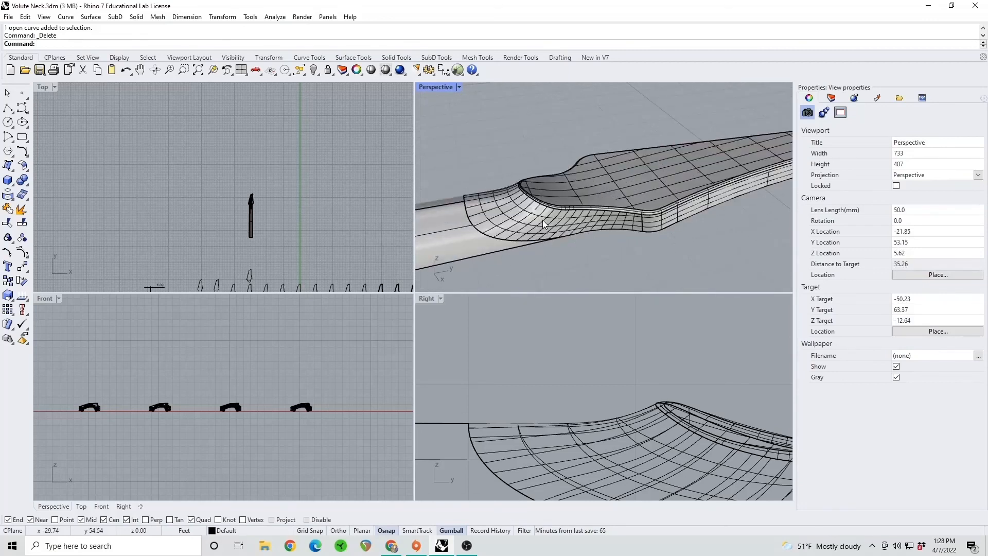
mouse_move(623, 176)
right_down()
mouse_move(514, 179)
mouse_move(670, 187)
mouse_move(620, 192)
mouse_move(632, 184)
right_up()
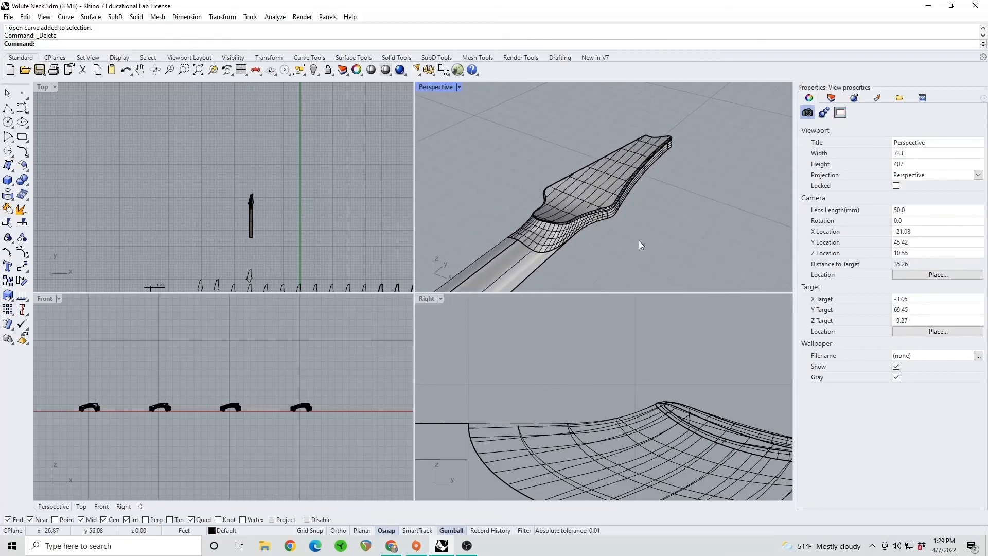
right_drag(631, 218, 578, 199)
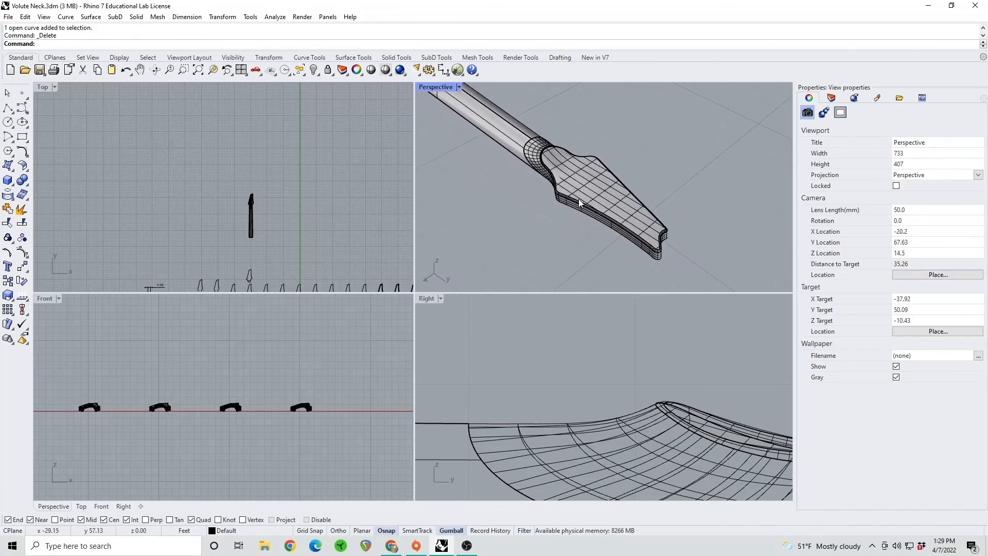